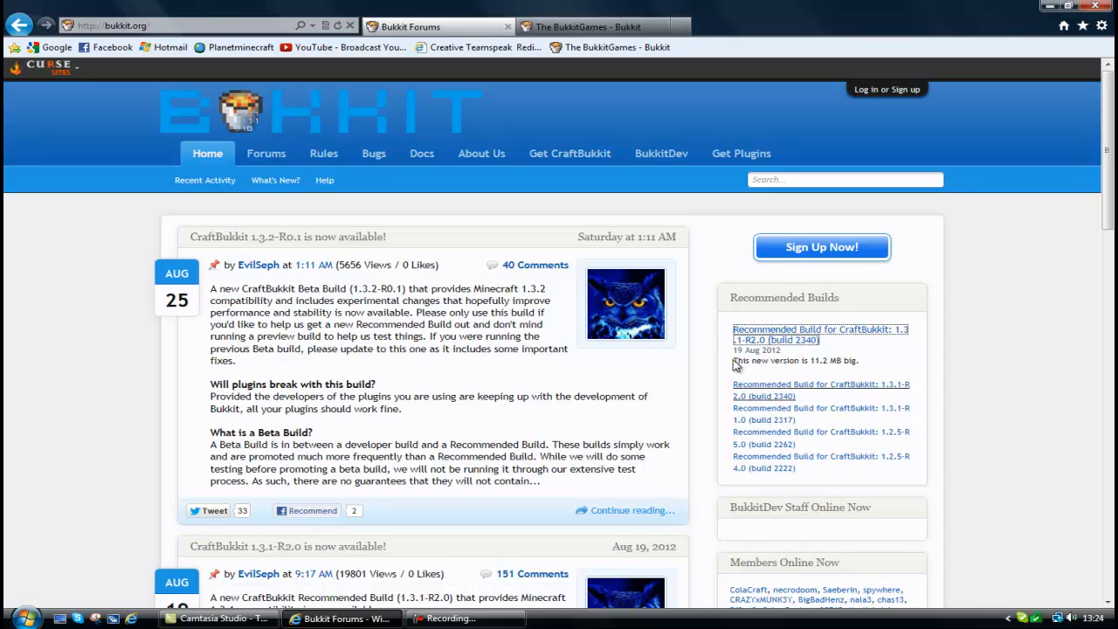
Look over the BukkitGames plugin page, including the dev build changelogs and recent file, and close the page.
{"action": "left_click", "coordinate": [587, 27]}
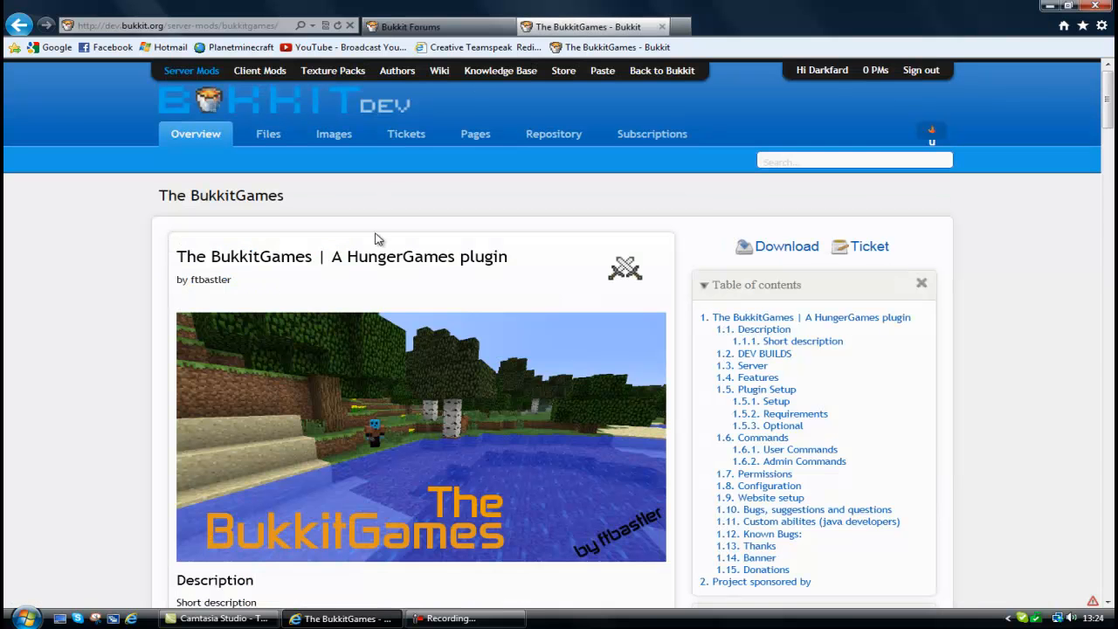
{"action": "scroll", "coordinate": [219, 262], "scroll_direction": "down", "scroll_amount": 5}
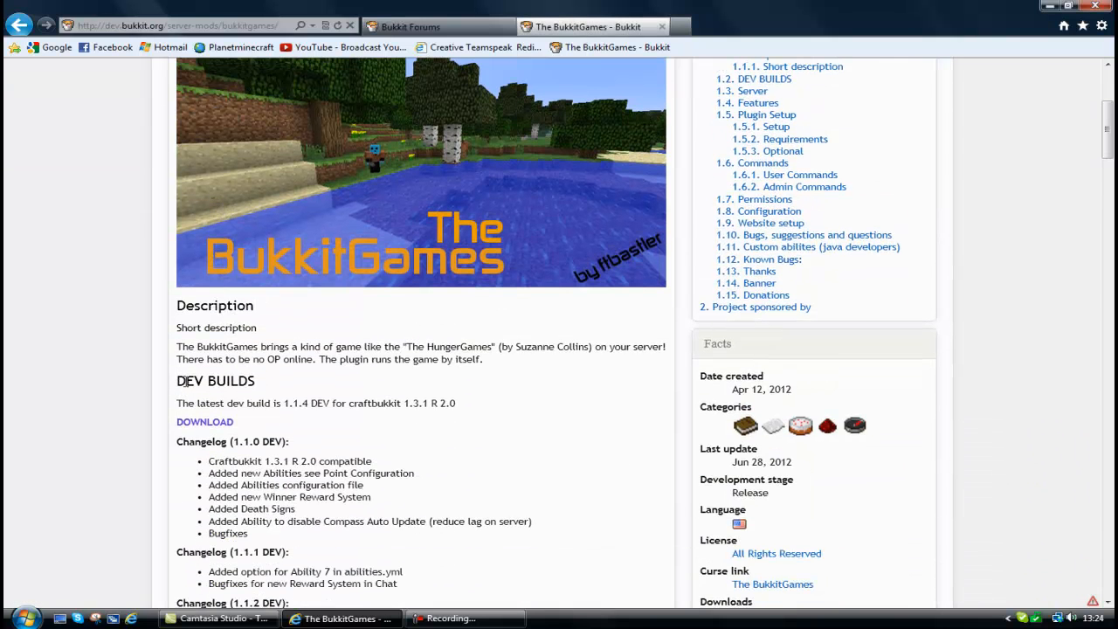
{"action": "scroll", "coordinate": [187, 383], "scroll_direction": "down", "scroll_amount": 5}
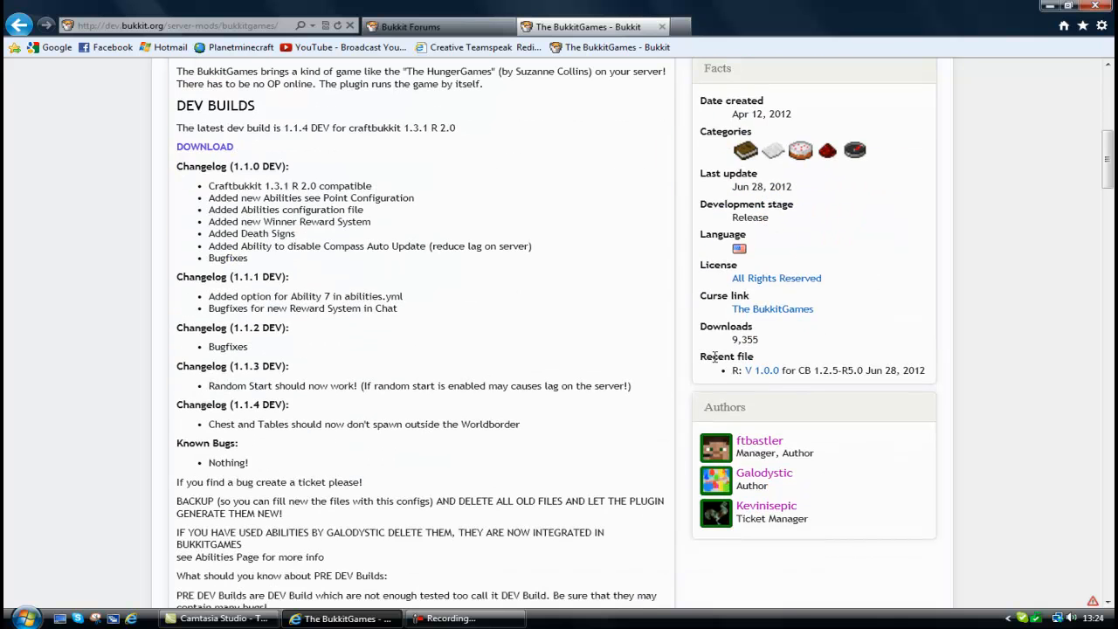
{"action": "scroll", "coordinate": [551, 311], "scroll_direction": "up", "scroll_amount": 7}
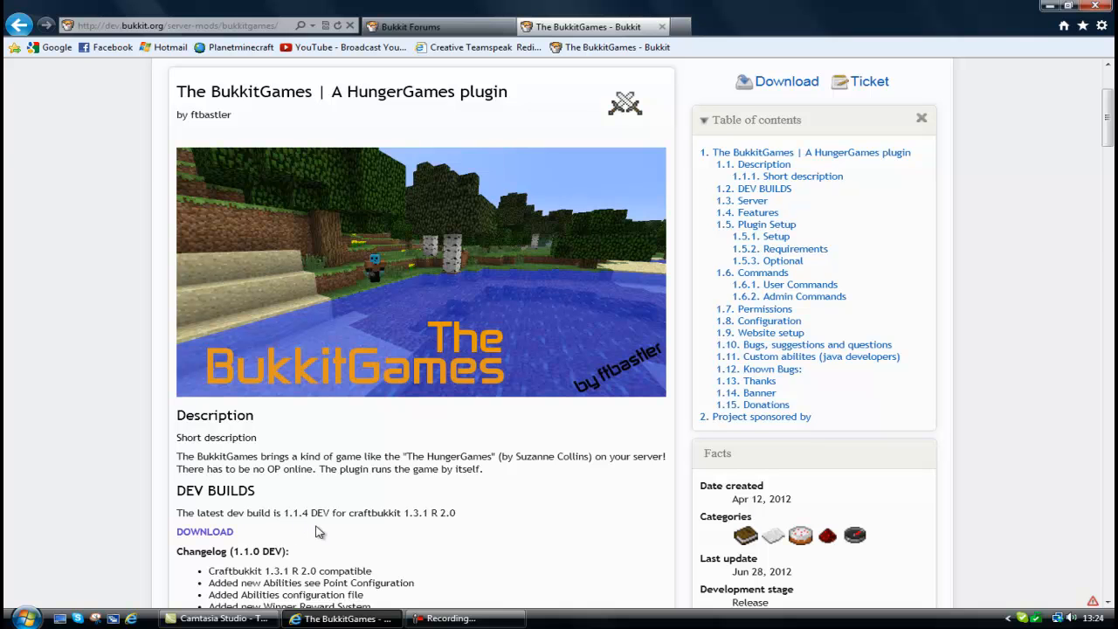
{"action": "scroll", "coordinate": [363, 464], "scroll_direction": "up", "scroll_amount": 3}
{"action": "middle_click", "coordinate": [579, 31]}
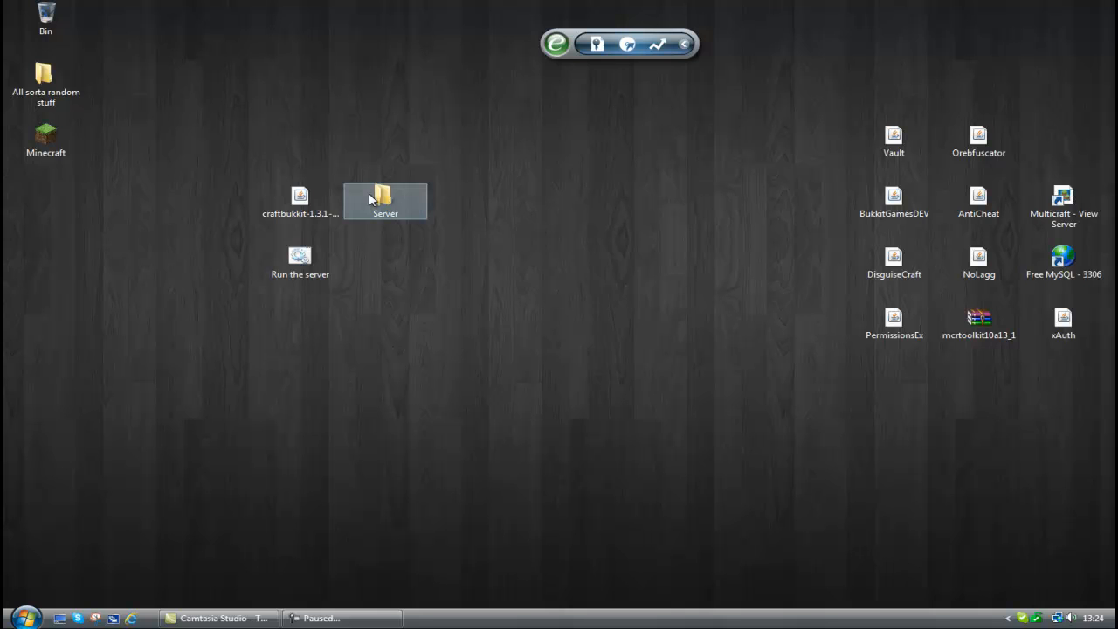
Move the craftbukkit-1.3.1-R2.0 jar and the Run the server batch file into the desktop's Server folder and run the batch file.
{"action": "double_click", "coordinate": [370, 196]}
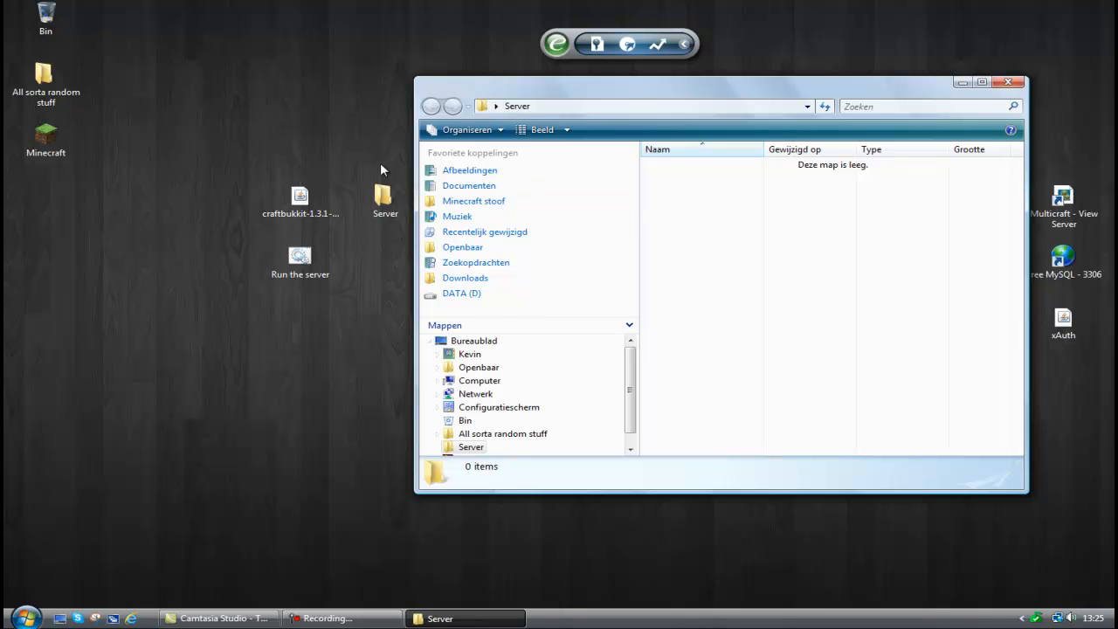
{"action": "left_click_drag", "start_coordinate": [239, 318], "coordinate": [698, 227]}
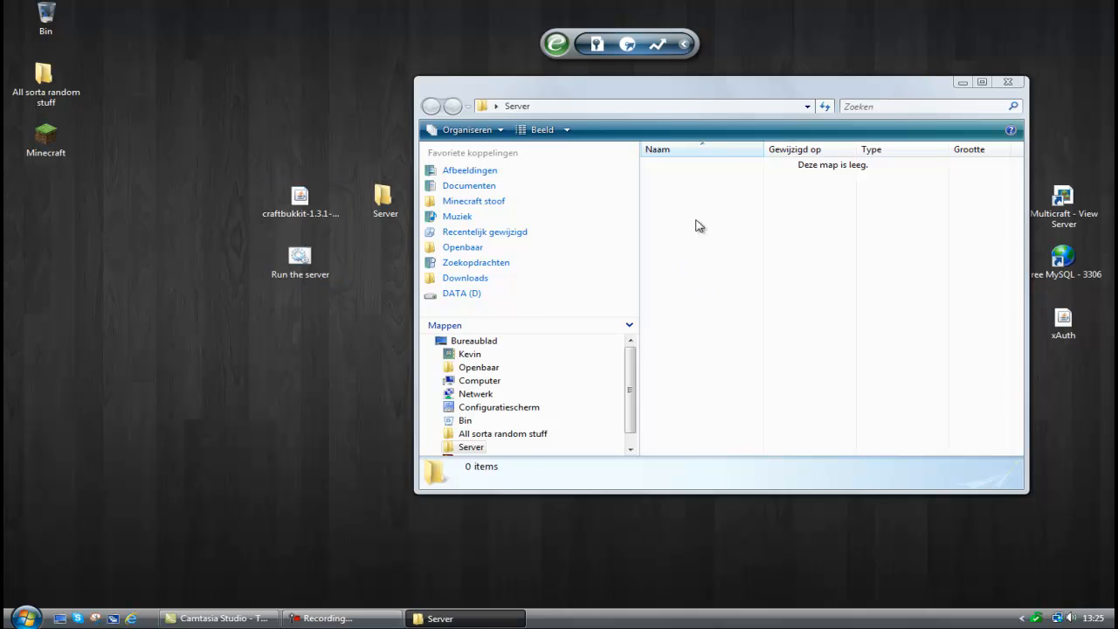
{"action": "left_click", "coordinate": [716, 183]}
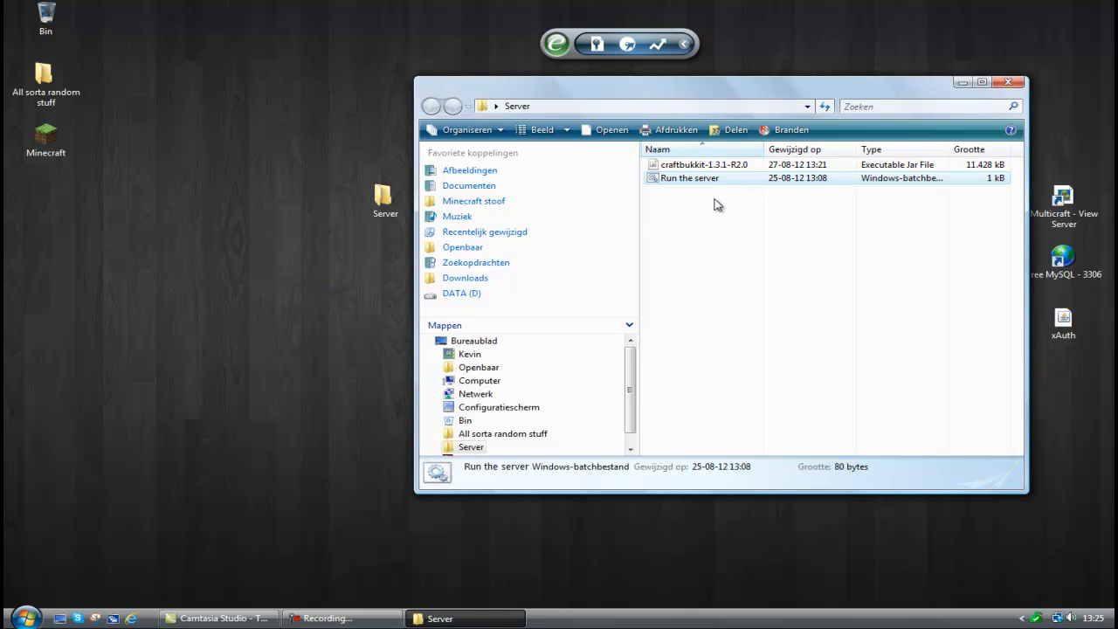
{"action": "left_click", "coordinate": [716, 204]}
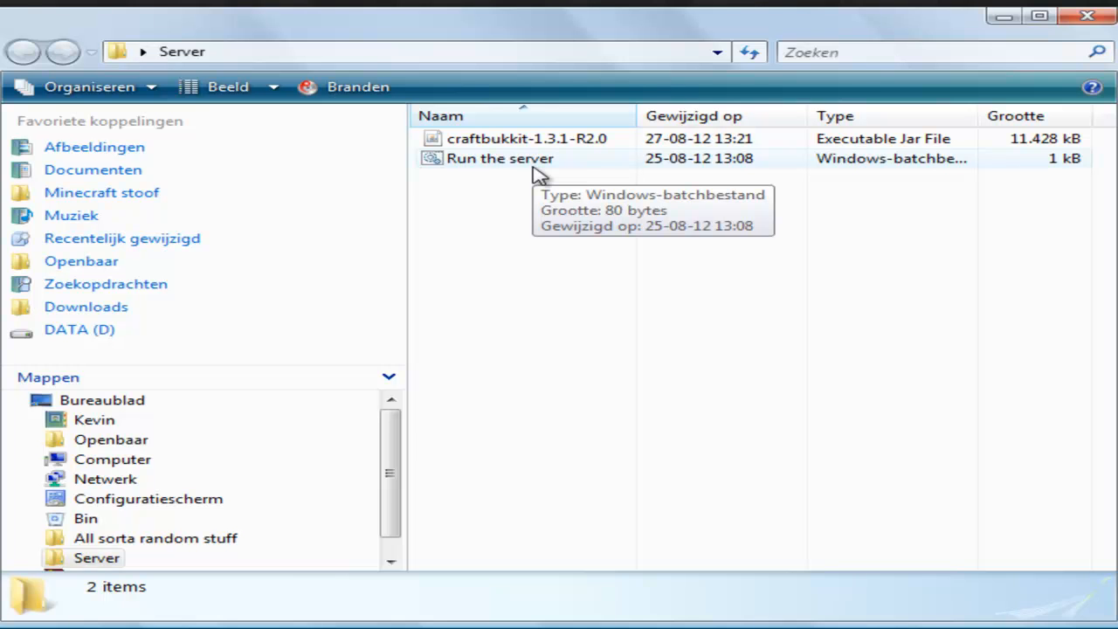
{"action": "double_click", "coordinate": [601, 161]}
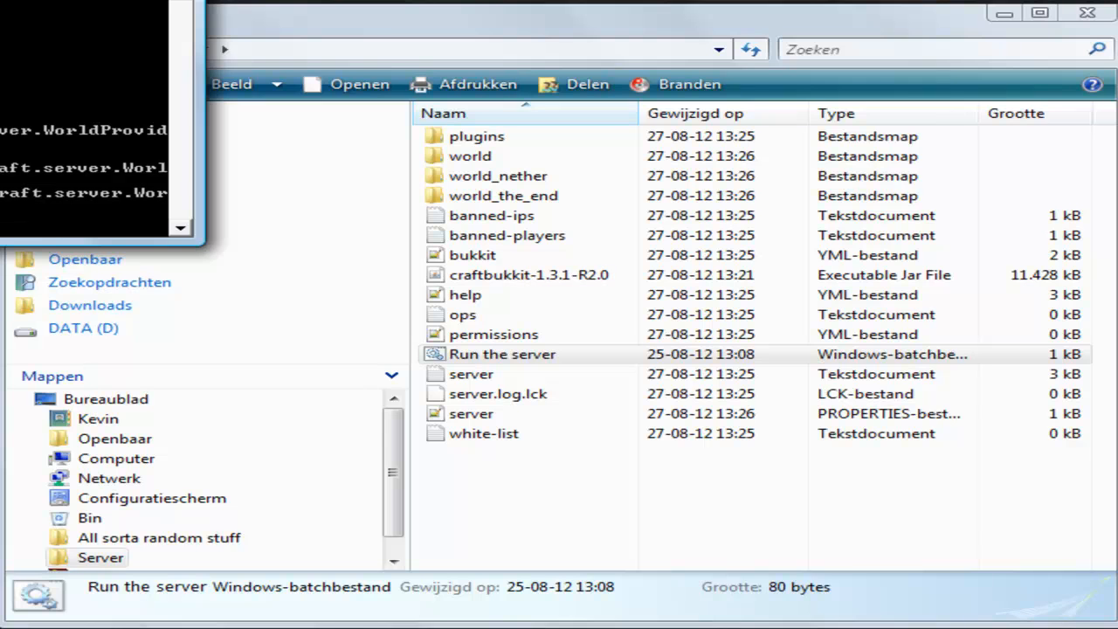
Open the server.properties file at the server-ip line for inspection, and close the Server folder.
{"action": "double_click", "coordinate": [548, 393]}
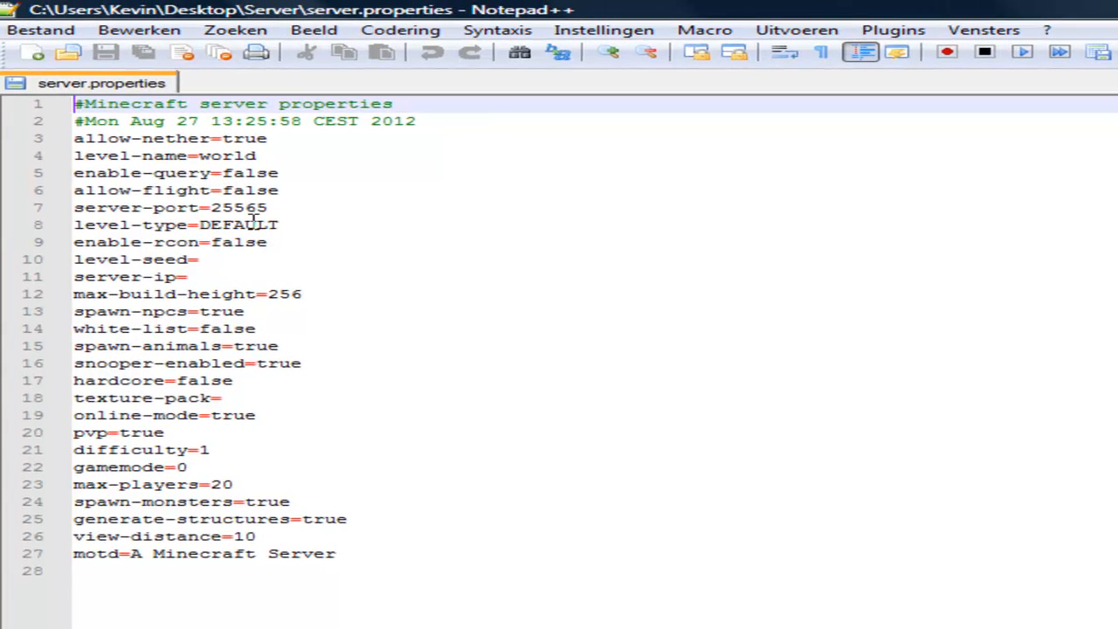
{"action": "left_click", "coordinate": [224, 273]}
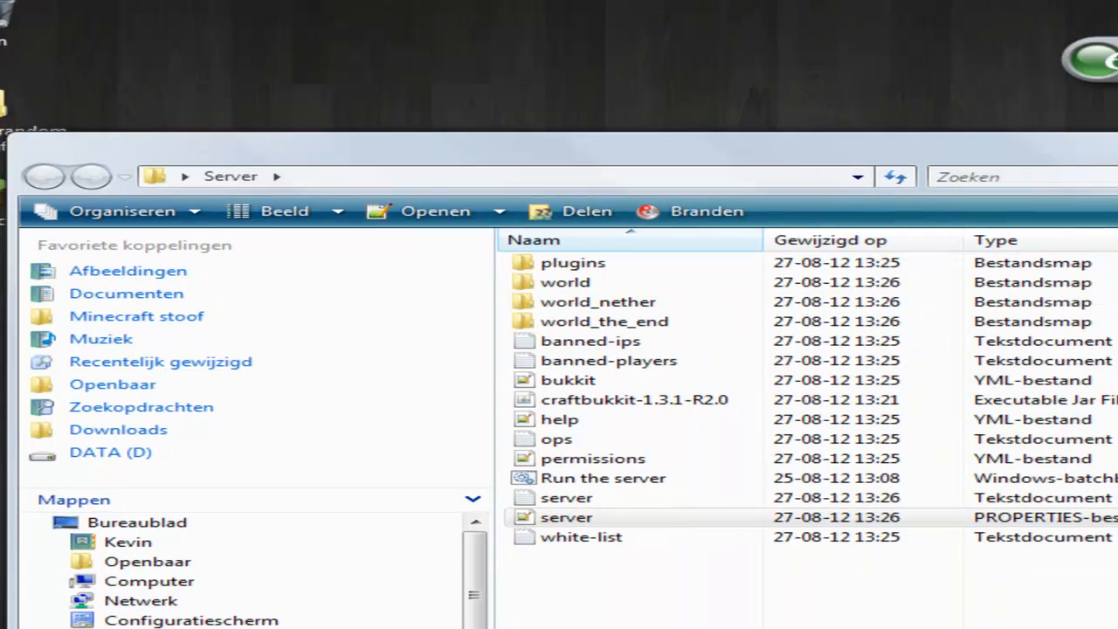
{"action": "left_click_drag", "start_coordinate": [743, 79], "coordinate": [135, 234]}
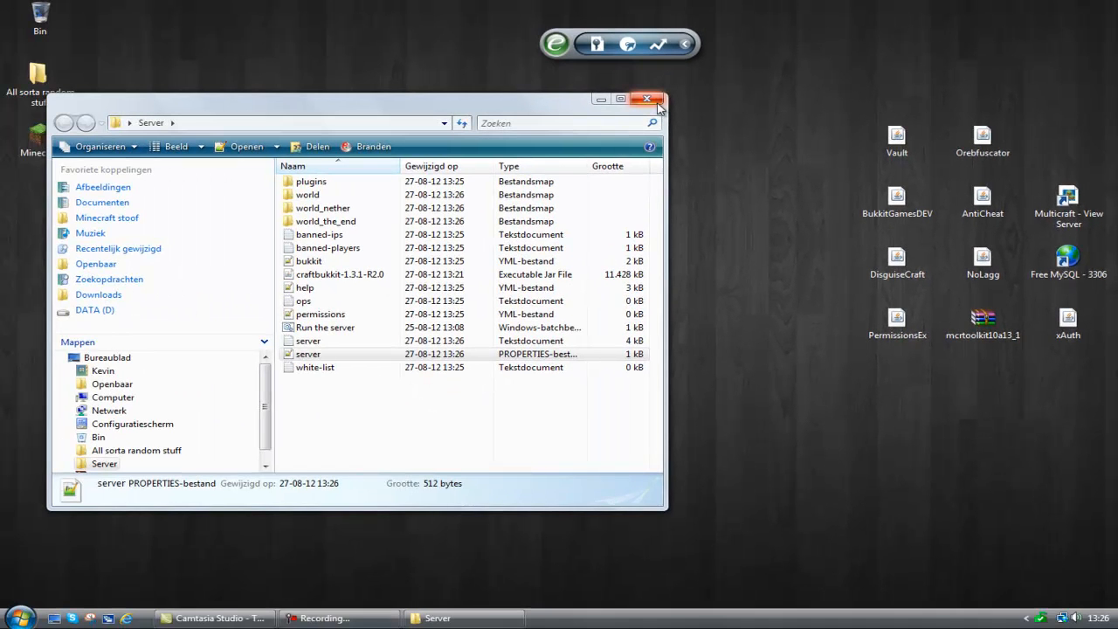
{"action": "left_click", "coordinate": [658, 103]}
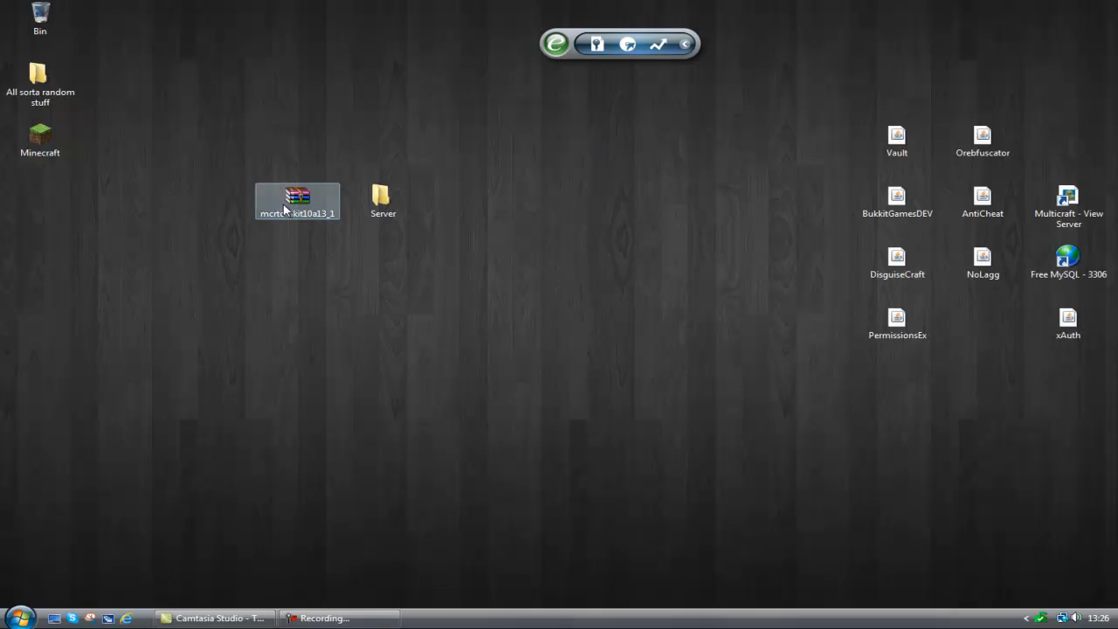
Extract everything in the serverdir folder of mcrtoolkit10a13_1.zip into the Server folder, merging the existing plugins folder.
{"action": "double_click", "coordinate": [294, 194]}
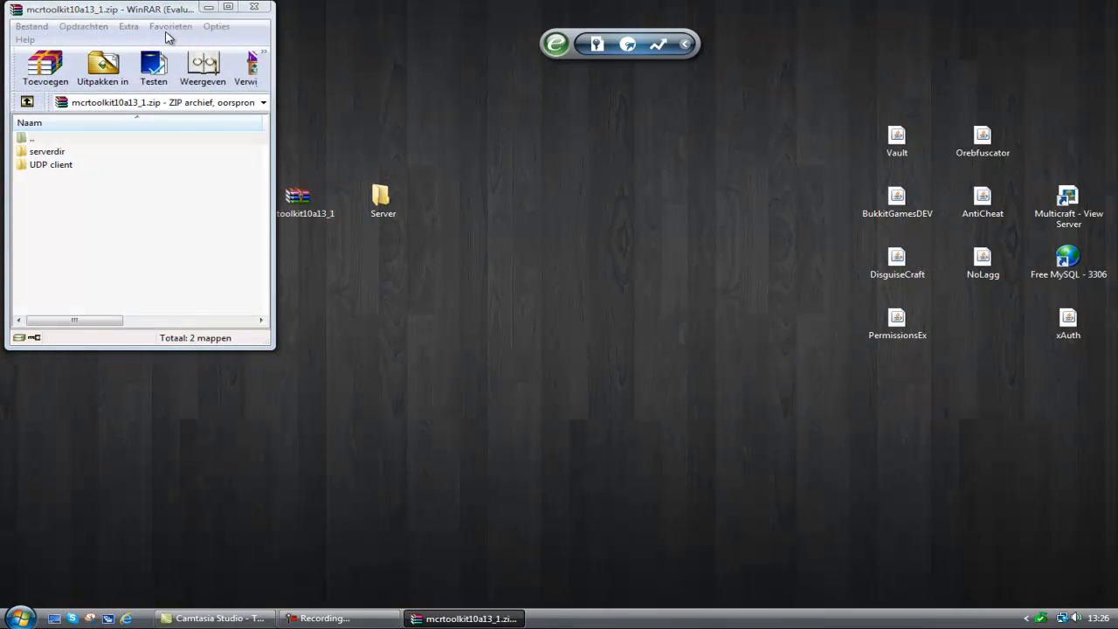
{"action": "left_click", "coordinate": [229, 185]}
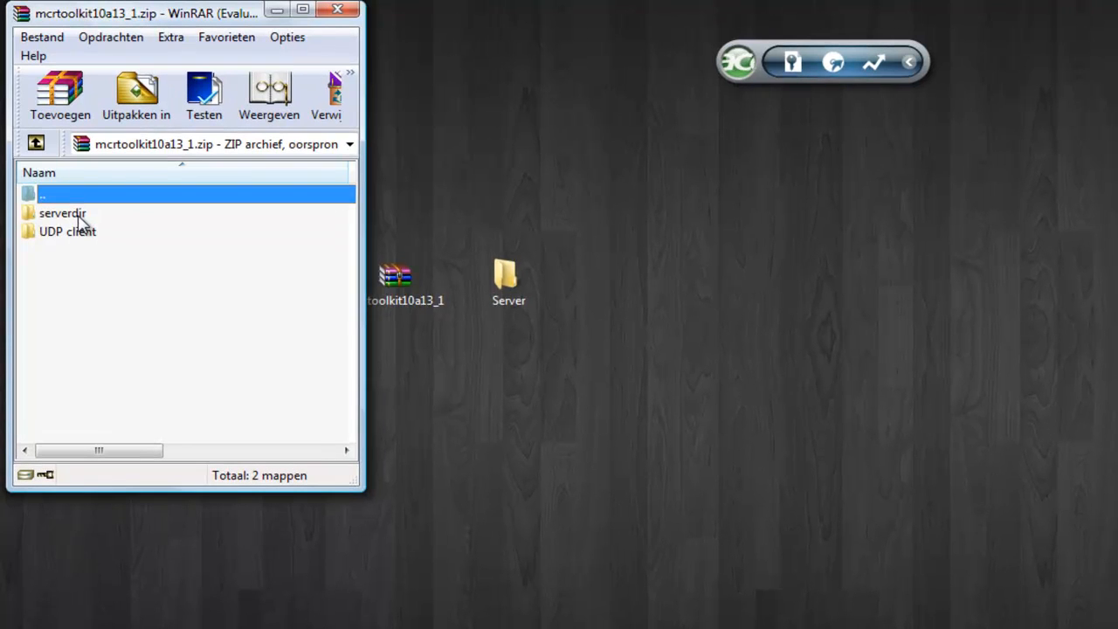
{"action": "double_click", "coordinate": [80, 216]}
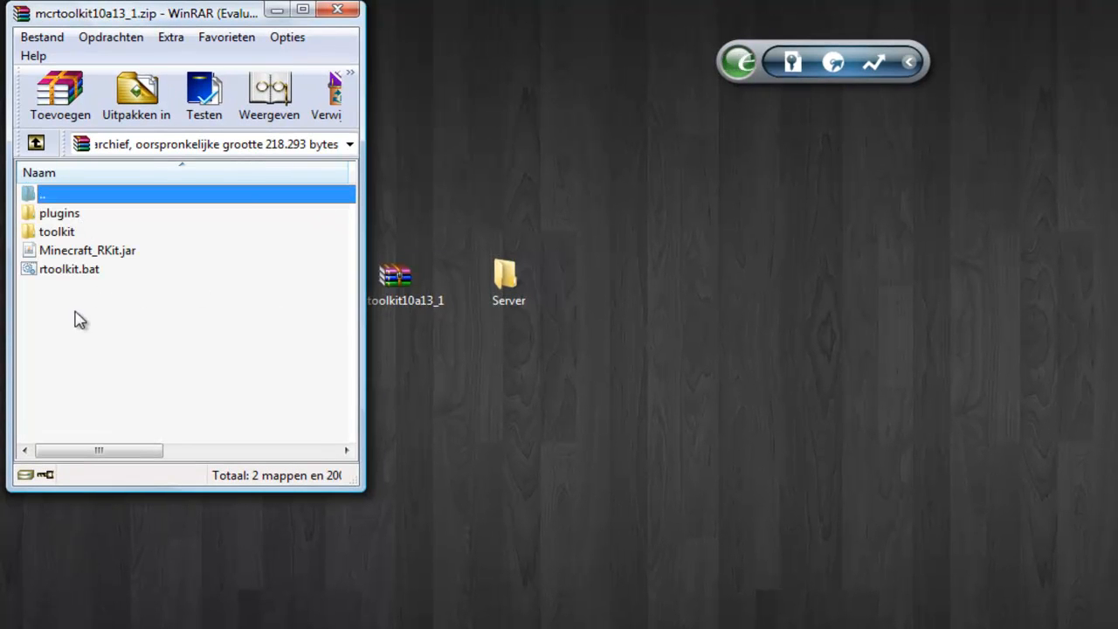
{"action": "left_click_drag", "start_coordinate": [75, 320], "coordinate": [82, 215]}
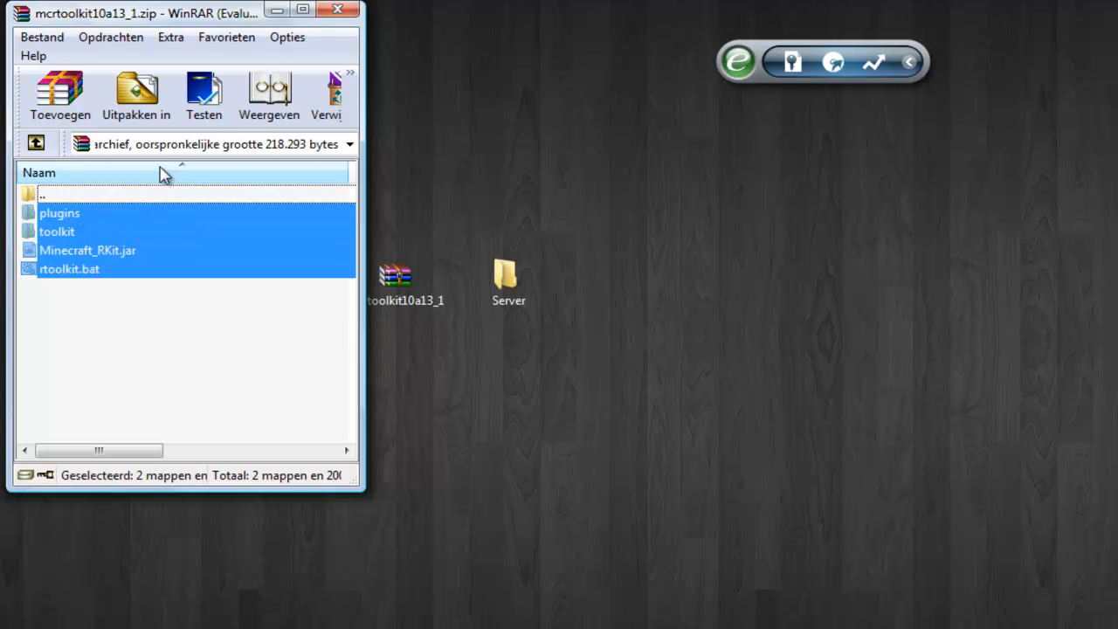
{"action": "double_click", "coordinate": [518, 293]}
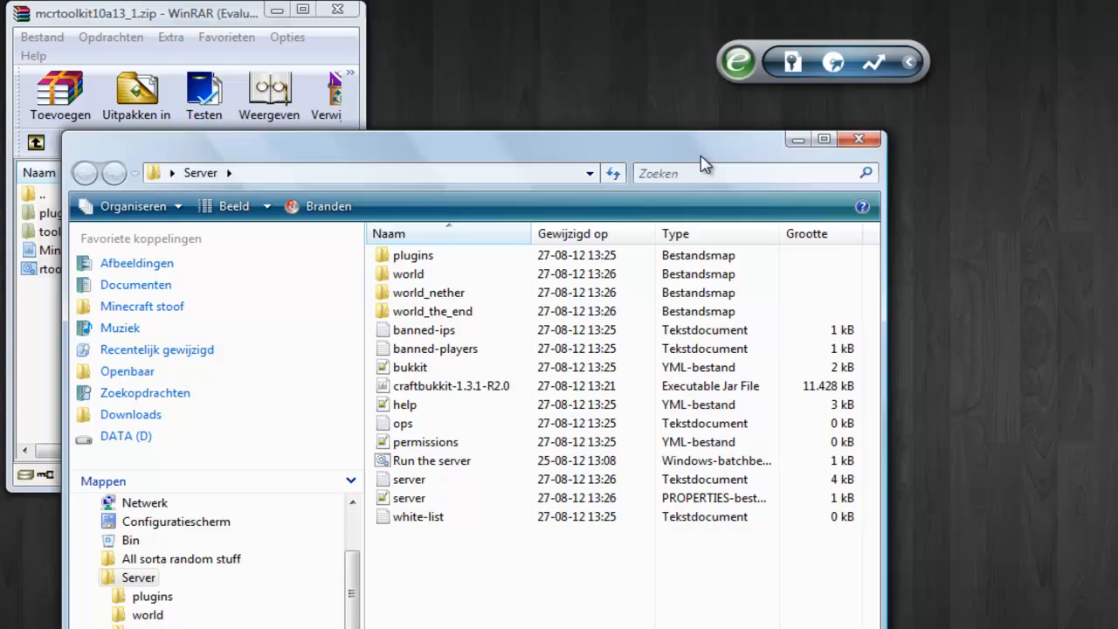
{"action": "left_click_drag", "start_coordinate": [649, 157], "coordinate": [1016, 149]}
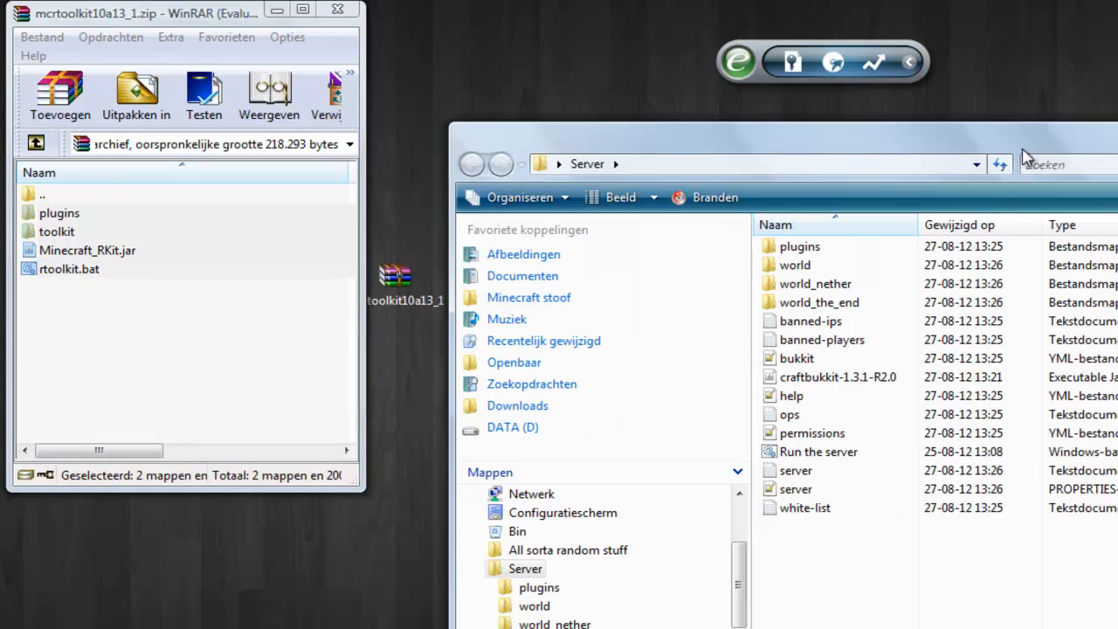
{"action": "left_click_drag", "start_coordinate": [119, 319], "coordinate": [838, 568]}
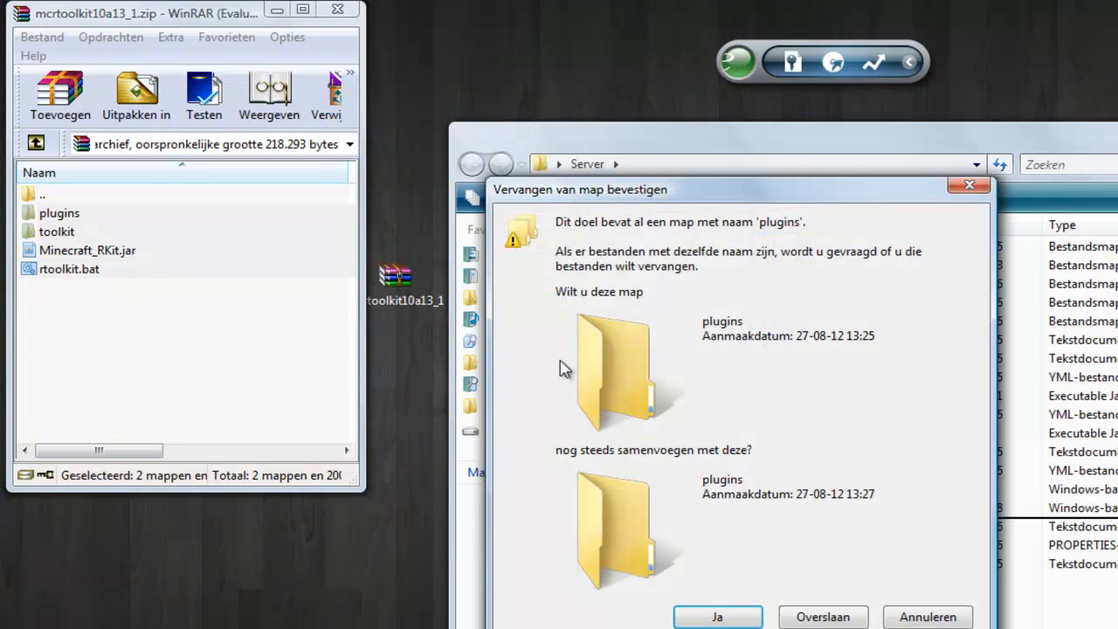
{"action": "left_click", "coordinate": [722, 616]}
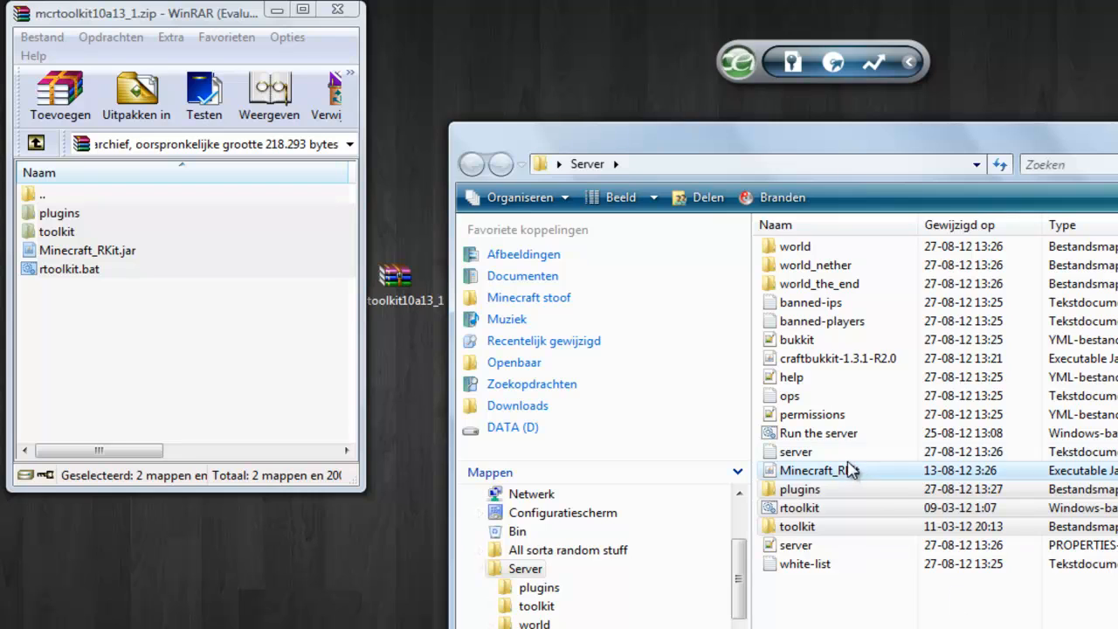
Rename the craftbukkit-1.3.1-R2.0 jar in the Server folder to craftbukkit.
{"action": "left_click", "coordinate": [839, 362]}
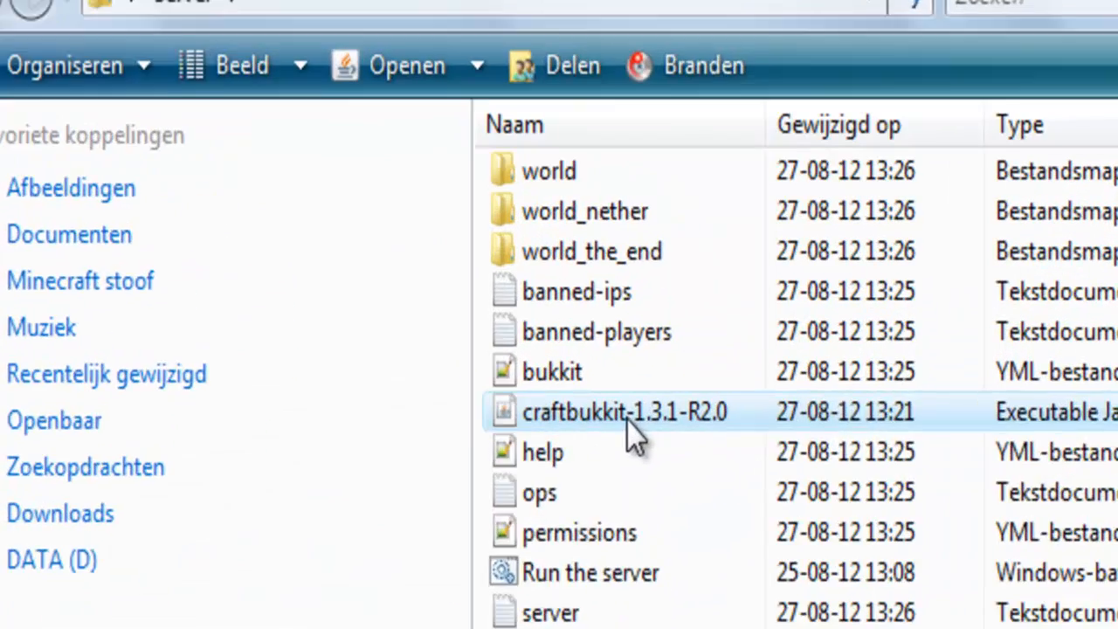
{"action": "right_click", "coordinate": [840, 363]}
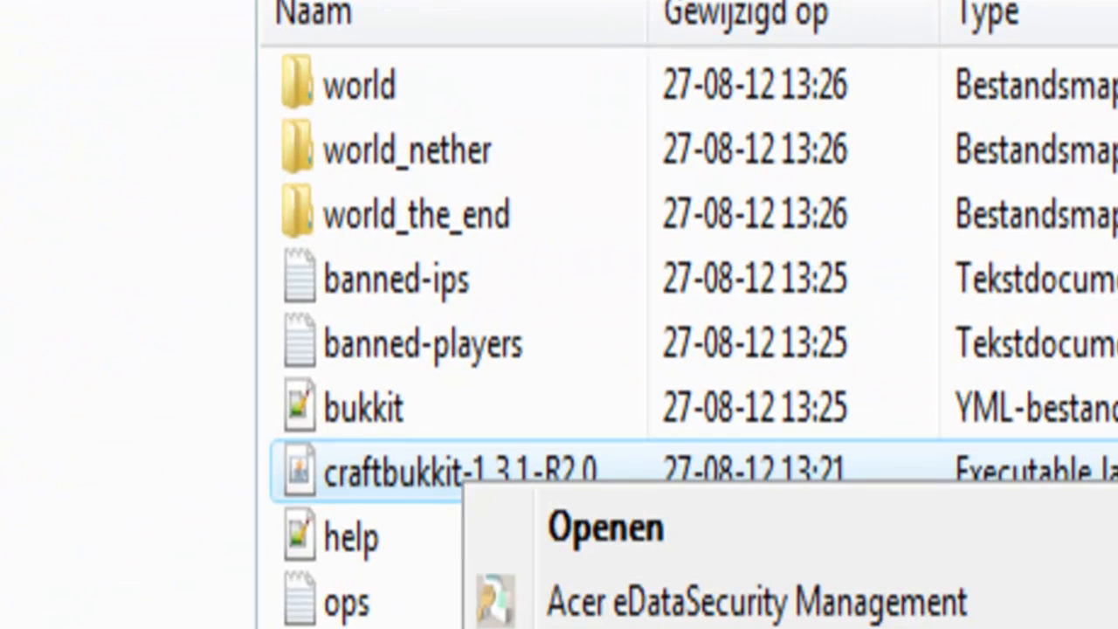
{"action": "key", "text": "F2"}
{"action": "left_click_drag", "start_coordinate": [609, 467], "coordinate": [464, 472]}
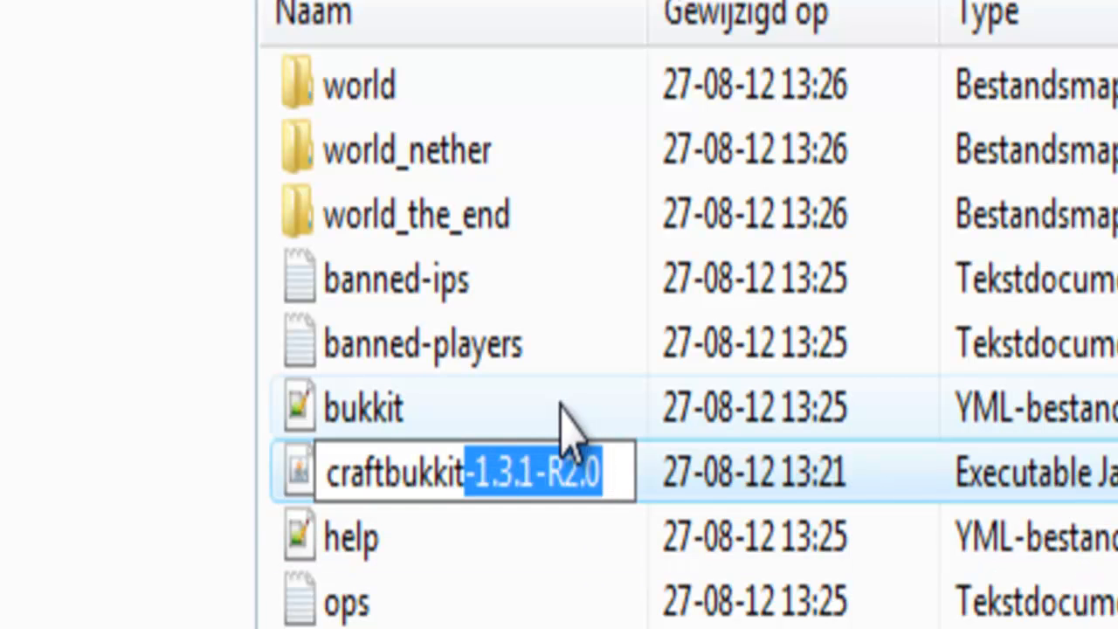
{"action": "key", "text": "Delete"}
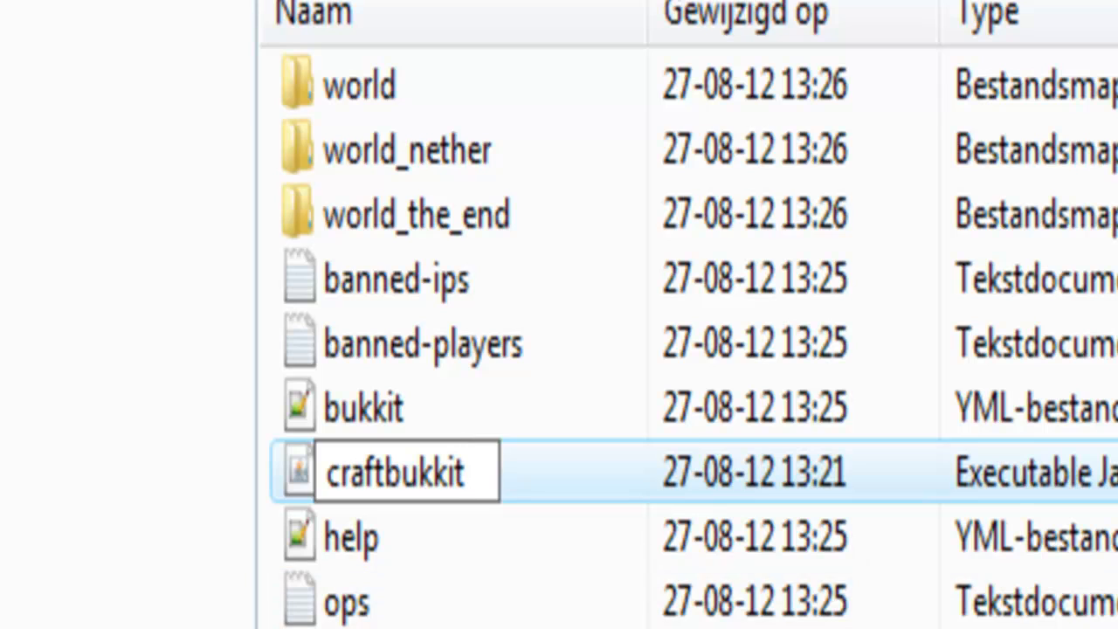
{"action": "left_click", "coordinate": [891, 625]}
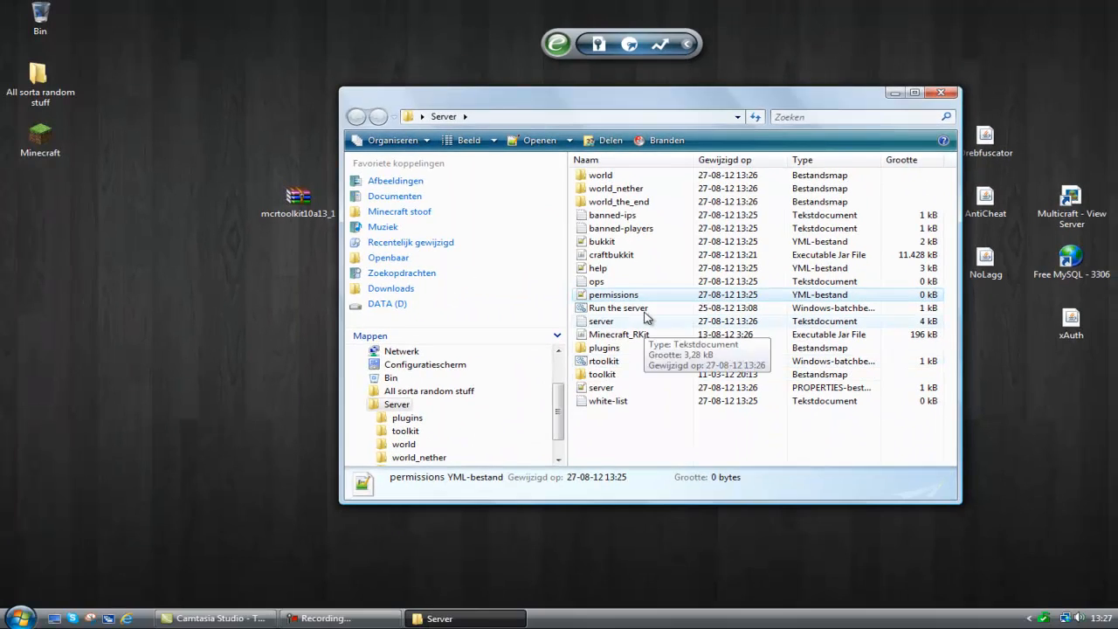
Delete the Run the server batch file from the Server folder.
{"action": "left_click", "coordinate": [645, 311]}
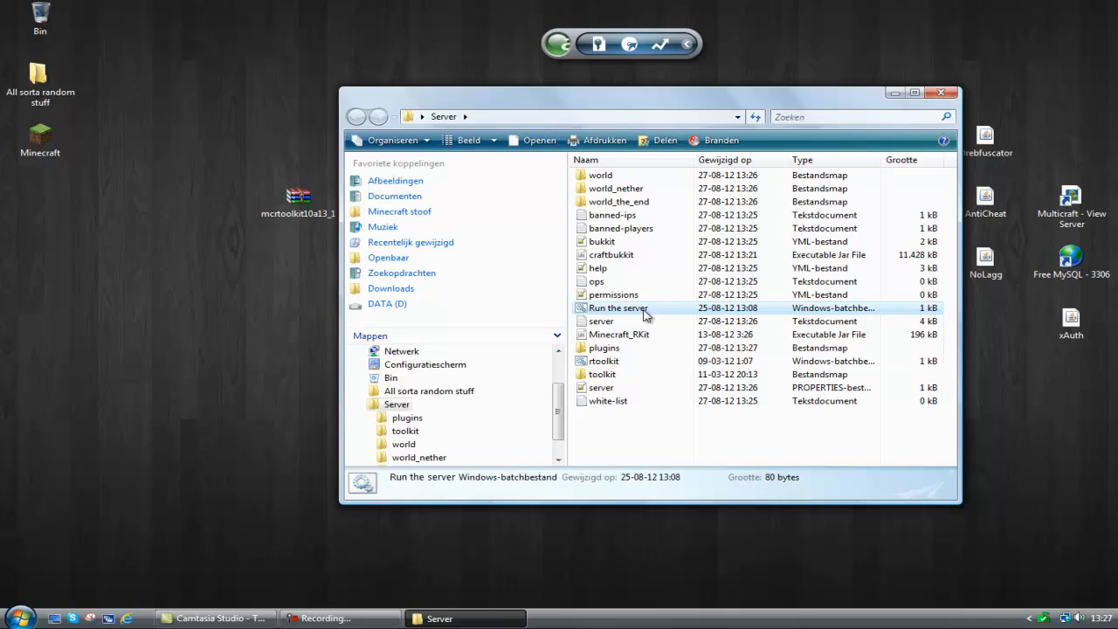
{"action": "key", "text": "Delete"}
{"action": "key", "text": "Return"}
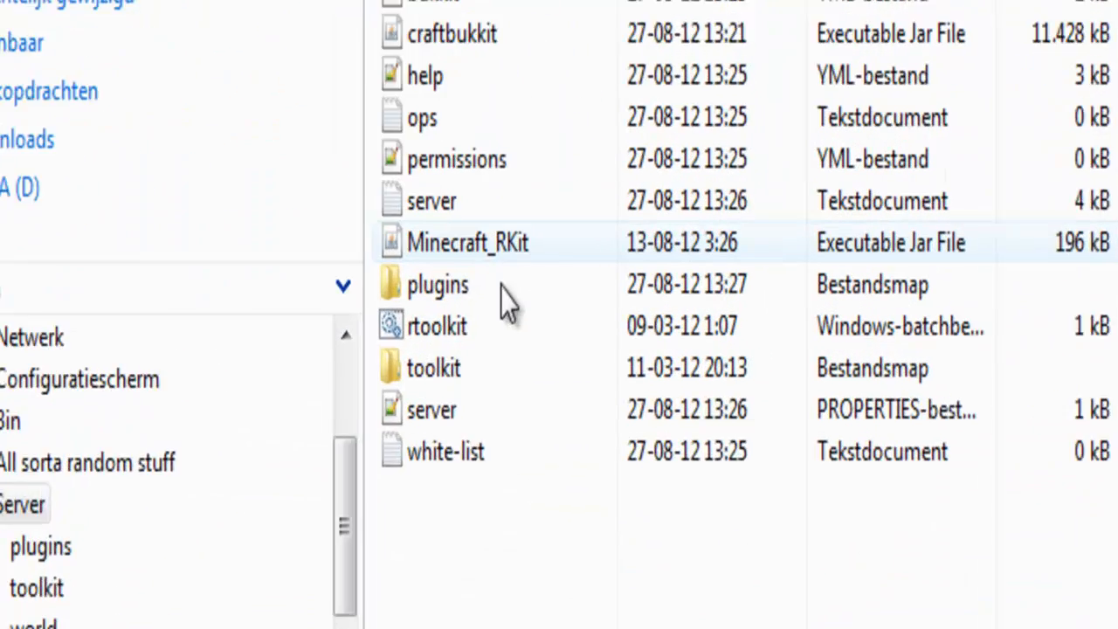
Start the server with the rtoolkit batch file and shut it down with the stop command.
{"action": "double_click", "coordinate": [506, 344]}
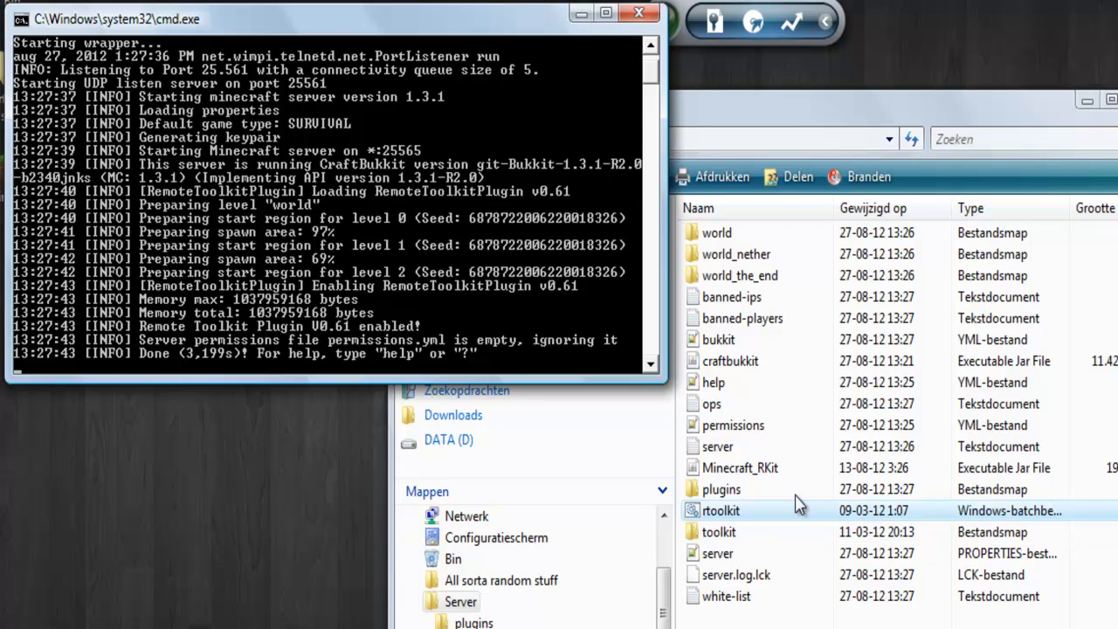
{"action": "scroll", "coordinate": [167, 214], "scroll_direction": "up", "scroll_amount": 1}
{"action": "scroll", "coordinate": [167, 214], "scroll_direction": "down", "scroll_amount": 2}
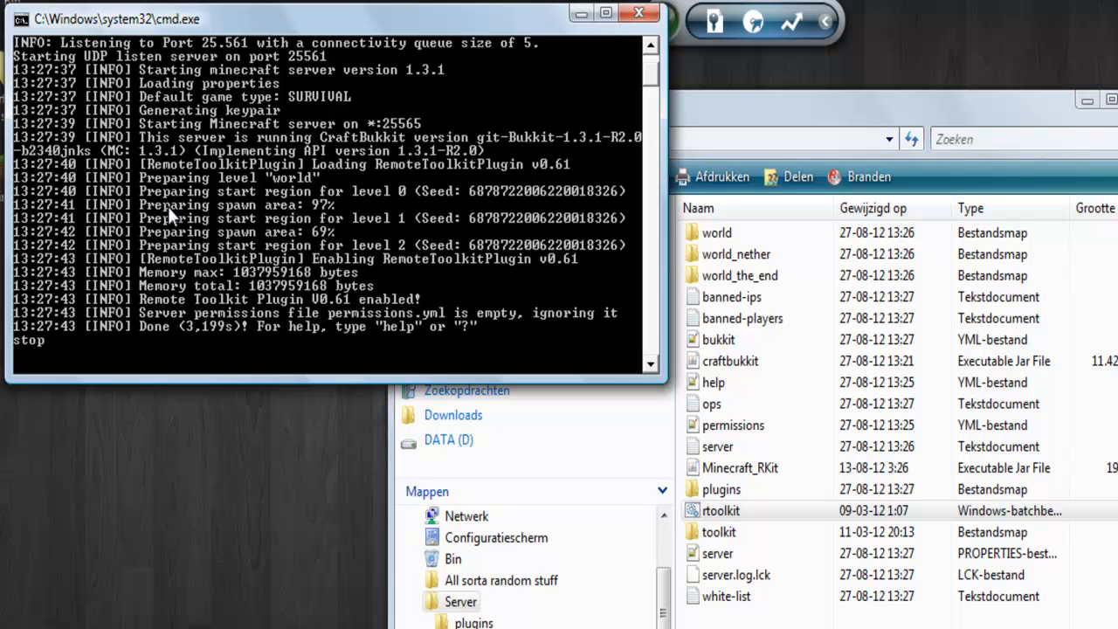
{"action": "key", "text": "Return"}
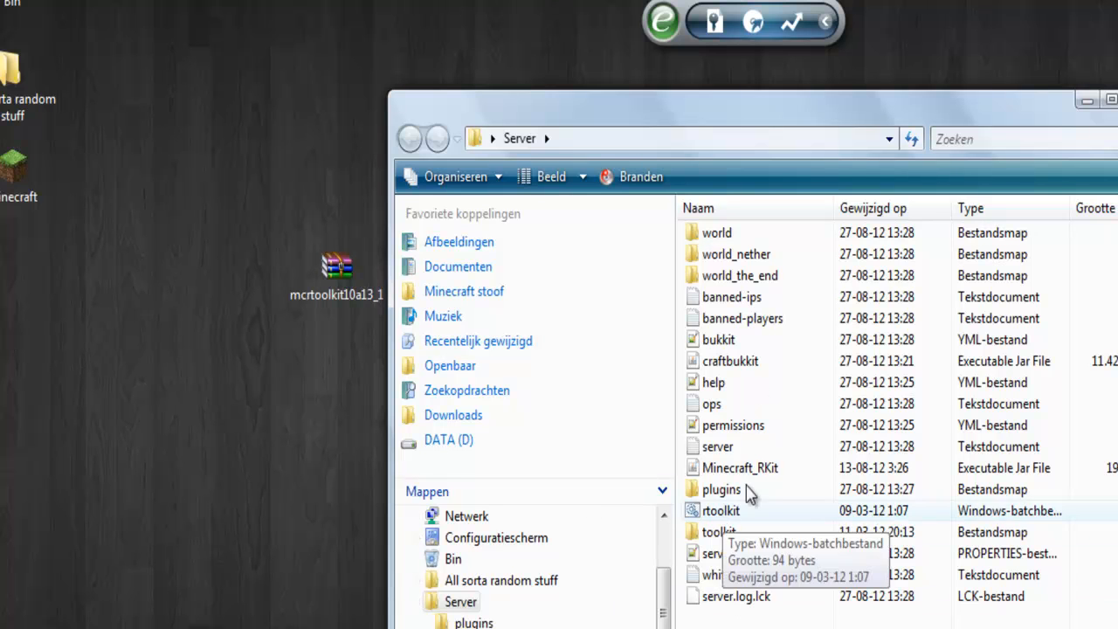
Open the wrapper properties file in the toolkit folder for inspection, and return to the Server folder.
{"action": "double_click", "coordinate": [754, 536]}
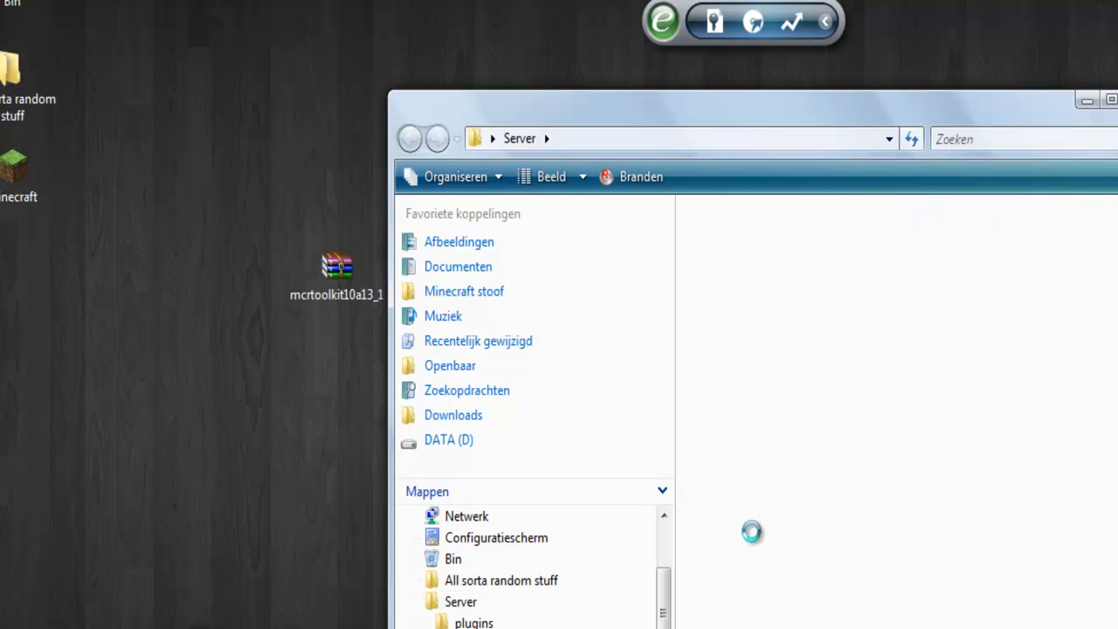
{"action": "double_click", "coordinate": [723, 297]}
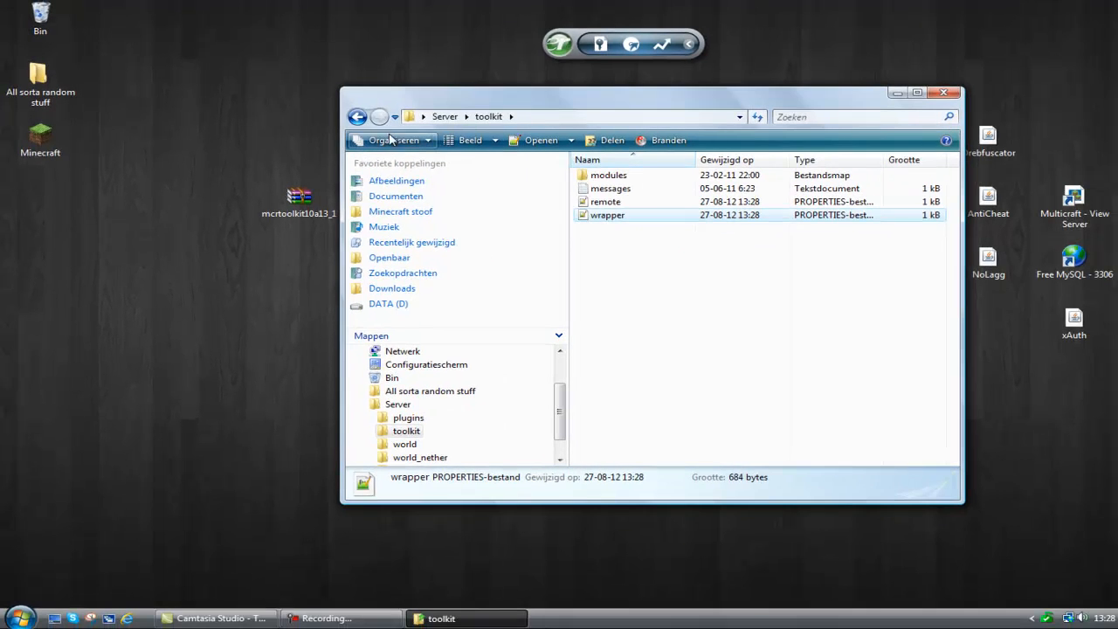
{"action": "left_click", "coordinate": [356, 118]}
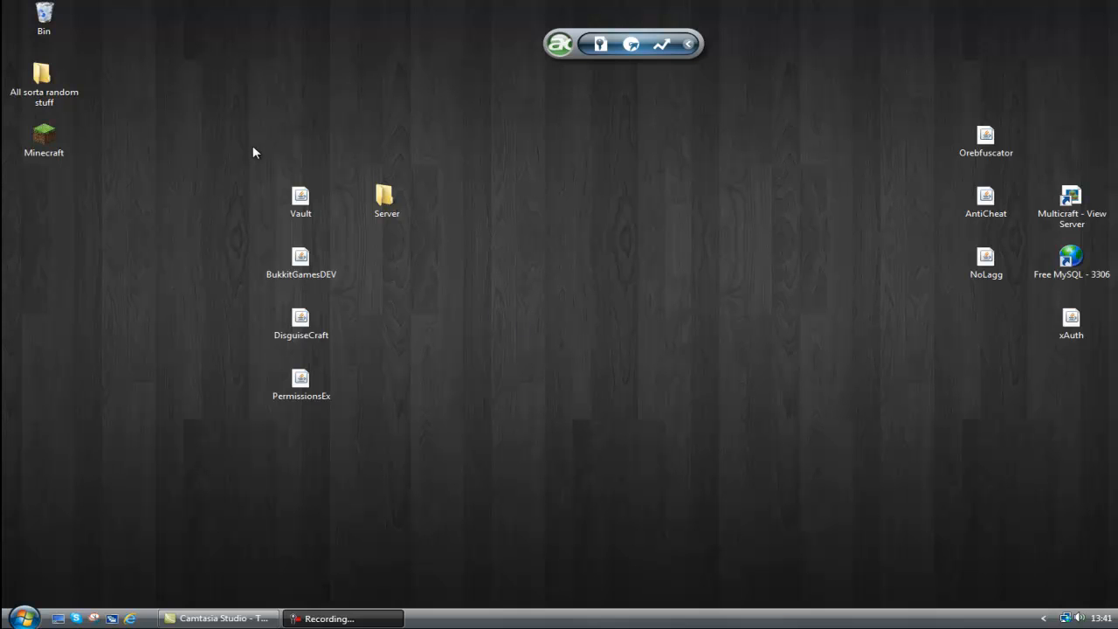
Move the four plugin jars into a tidy column higher on the desktop, with the Server folder beside Vault.
{"action": "left_click_drag", "start_coordinate": [219, 140], "coordinate": [290, 435]}
{"action": "left_click_drag", "start_coordinate": [300, 449], "coordinate": [186, 365]}
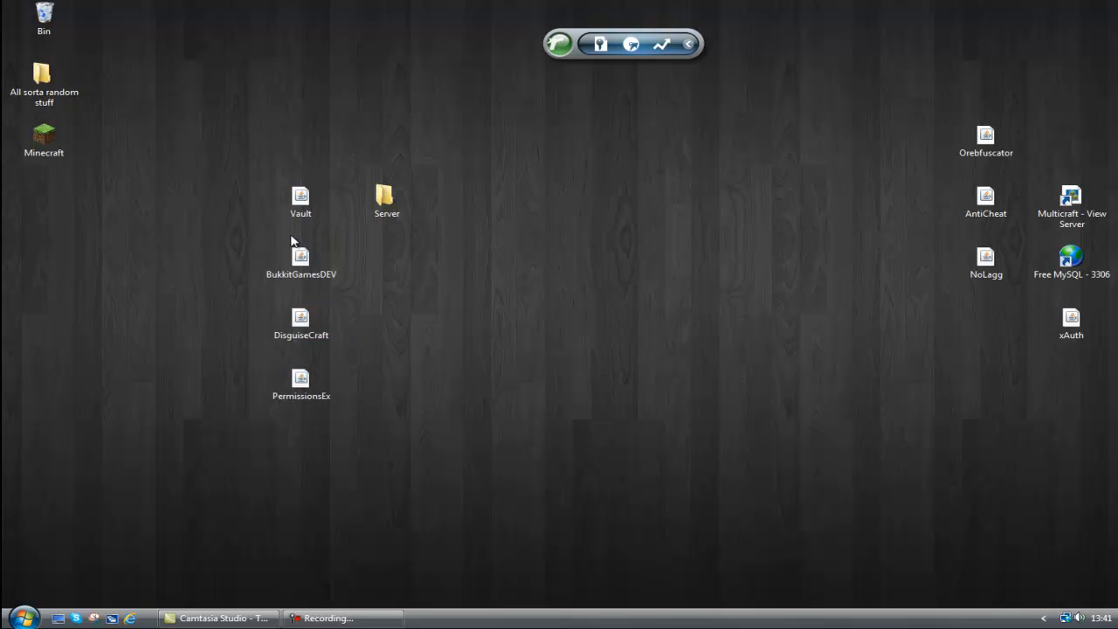
{"action": "left_click_drag", "start_coordinate": [295, 195], "coordinate": [295, 122]}
{"action": "left_click_drag", "start_coordinate": [310, 262], "coordinate": [279, 213]}
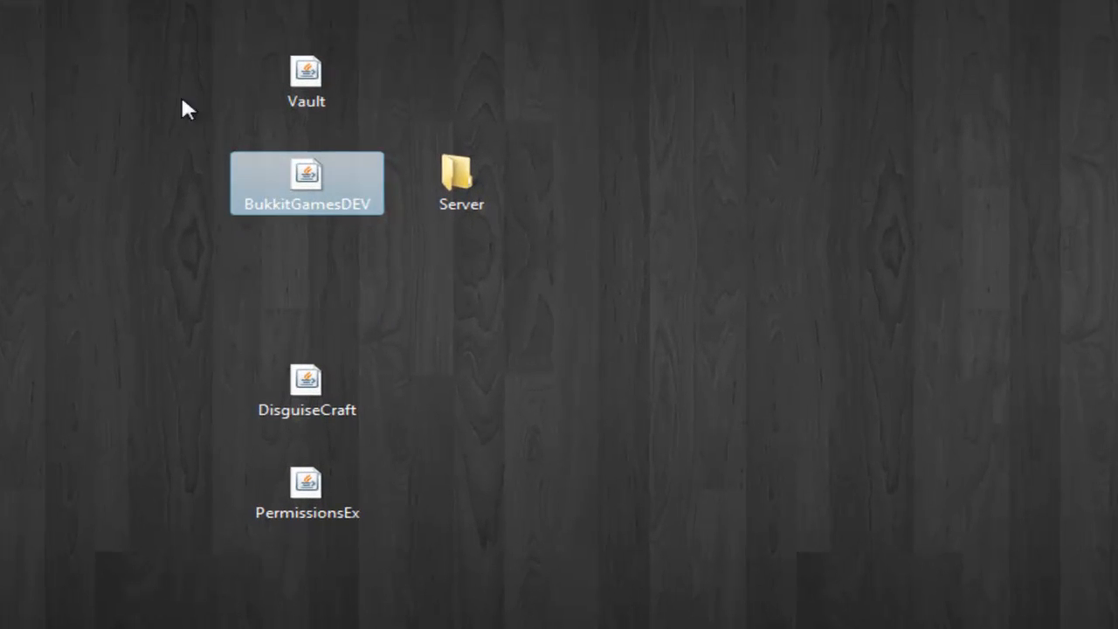
{"action": "left_click_drag", "start_coordinate": [323, 397], "coordinate": [302, 274]}
{"action": "left_click", "coordinate": [530, 395]}
{"action": "left_click_drag", "start_coordinate": [193, 366], "coordinate": [421, 603]}
{"action": "left_click_drag", "start_coordinate": [327, 514], "coordinate": [323, 408]}
{"action": "left_click", "coordinate": [417, 320]}
{"action": "left_click", "coordinate": [454, 190]}
{"action": "left_click_drag", "start_coordinate": [454, 191], "coordinate": [452, 110]}
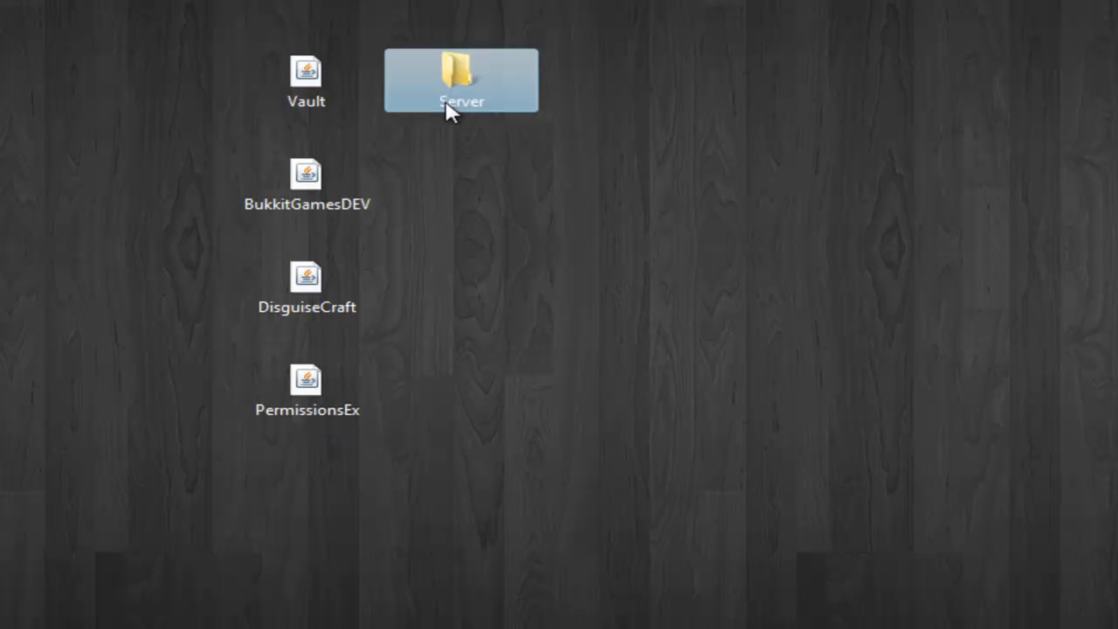
Move the Vault, BukkitGamesDEV, DisguiseCraft and PermissionsEx jars from the desktop into the Server's plugins folder.
{"action": "double_click", "coordinate": [445, 91]}
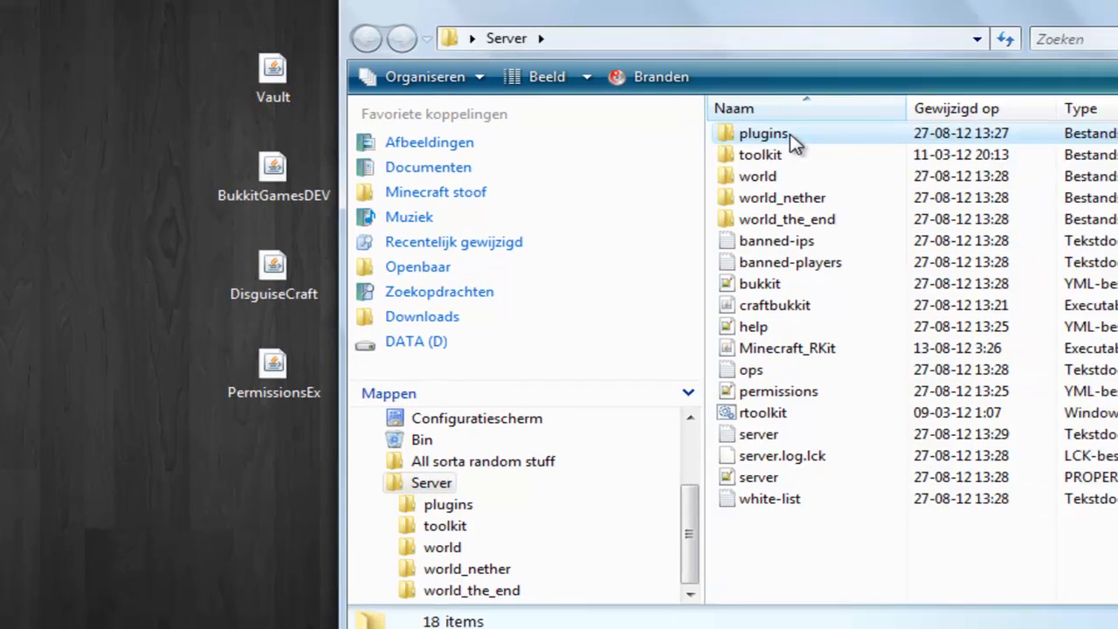
{"action": "double_click", "coordinate": [878, 140]}
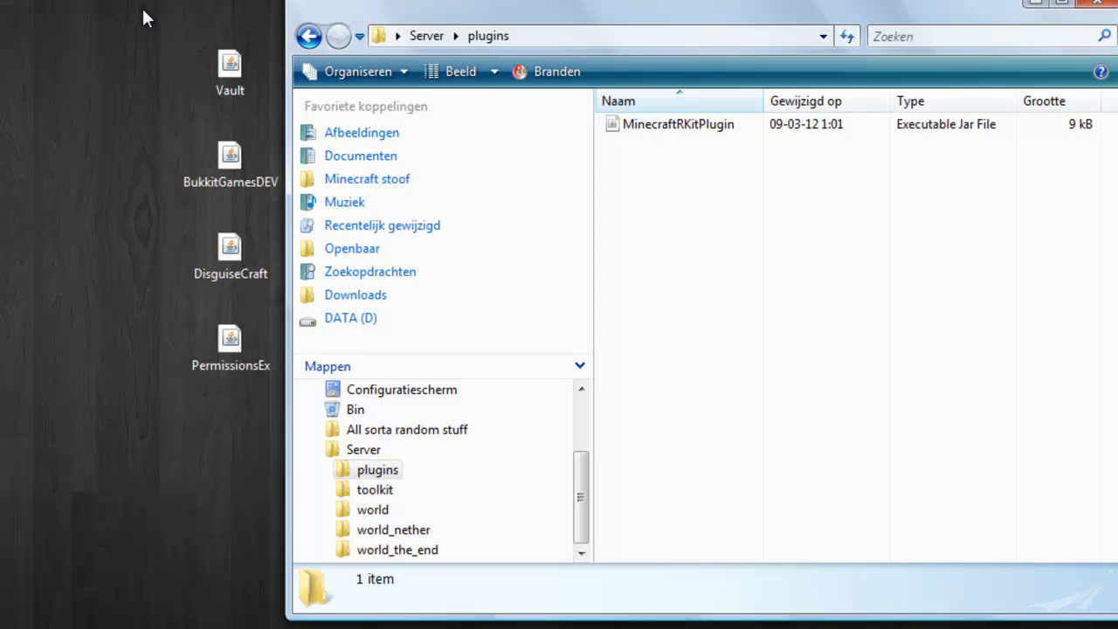
{"action": "left_click", "coordinate": [309, 35]}
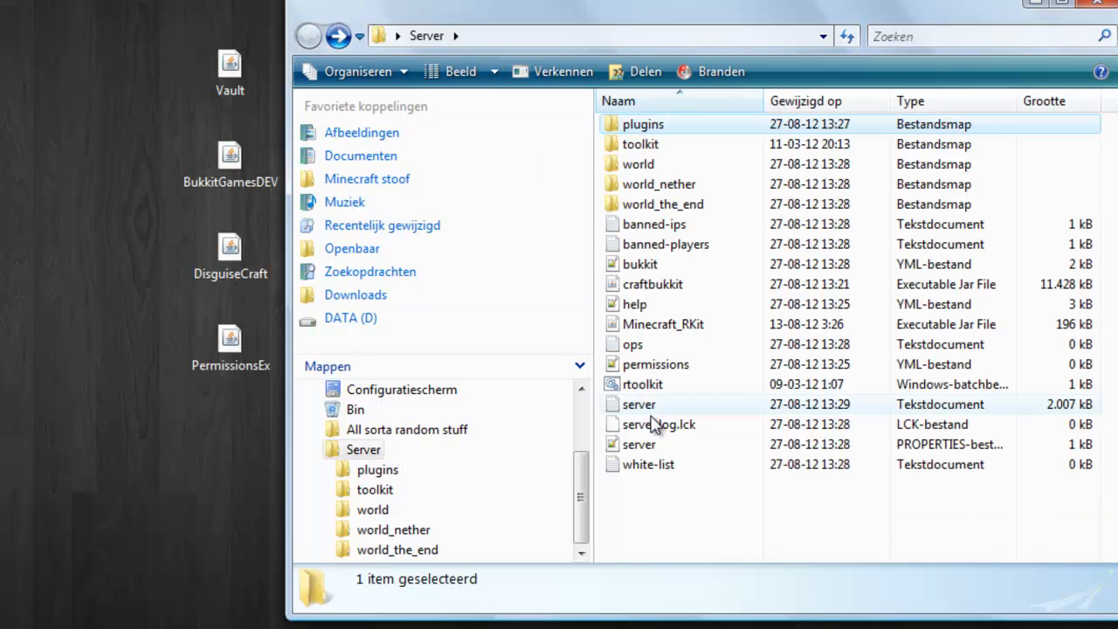
{"action": "left_click", "coordinate": [338, 36]}
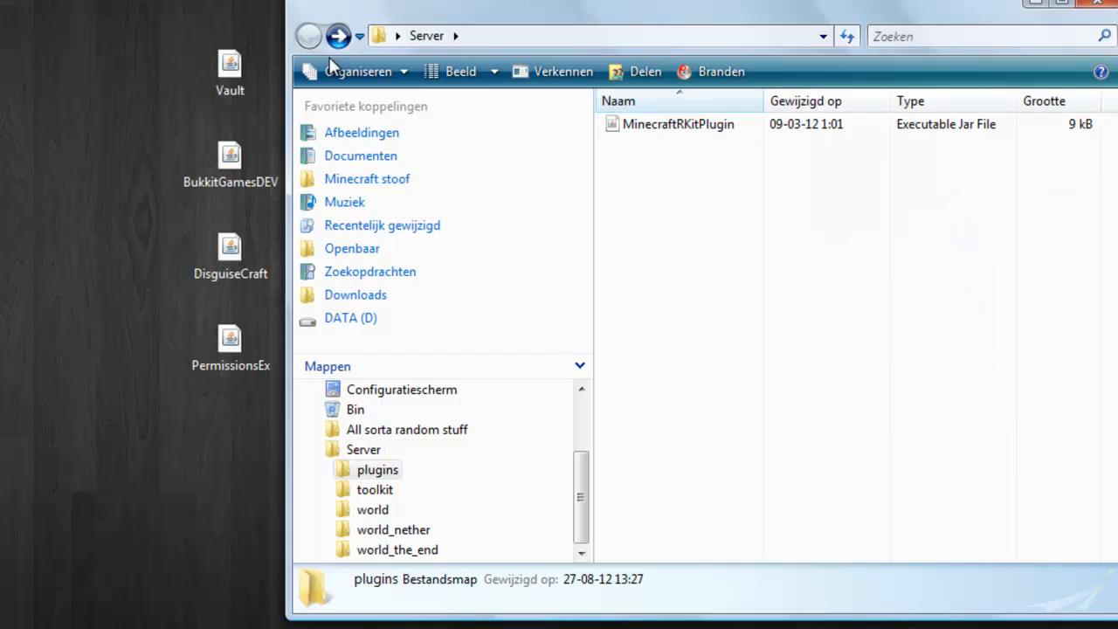
{"action": "left_click_drag", "start_coordinate": [130, 0], "coordinate": [266, 428]}
{"action": "left_click_drag", "start_coordinate": [232, 169], "coordinate": [716, 274]}
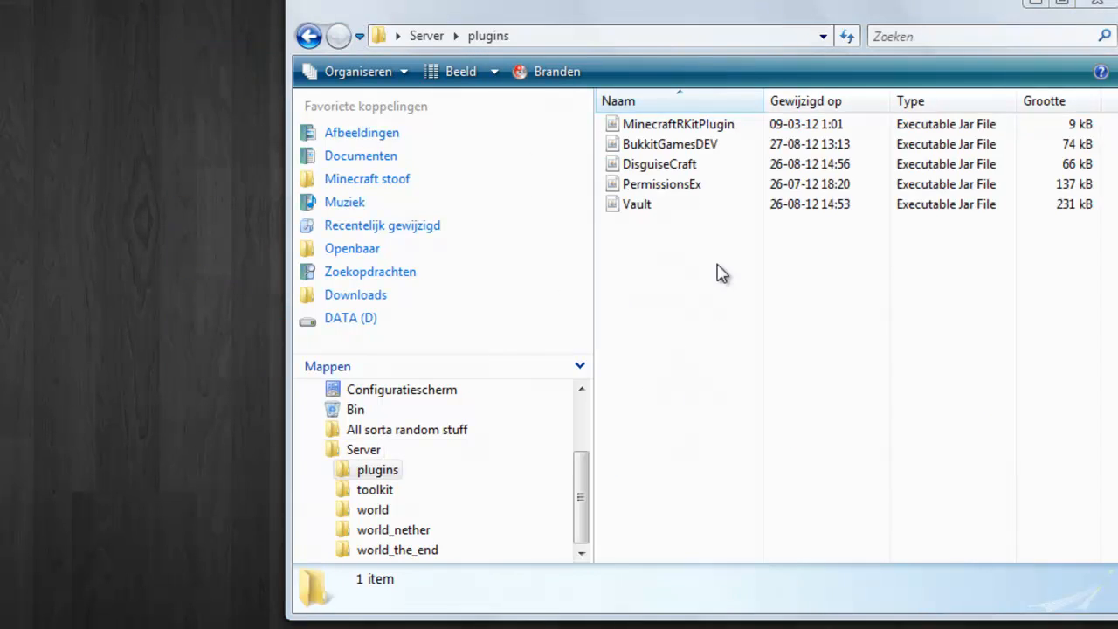
Start the server with the rtoolkit batch file and review the plugin loading messages in its console.
{"action": "left_click", "coordinate": [310, 35]}
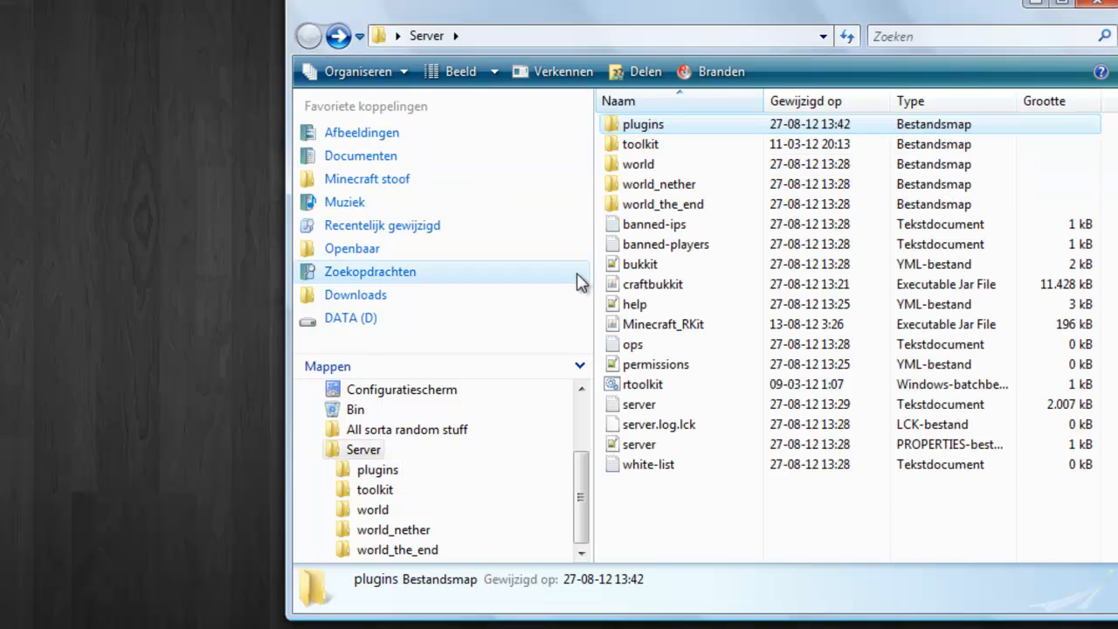
{"action": "double_click", "coordinate": [701, 386]}
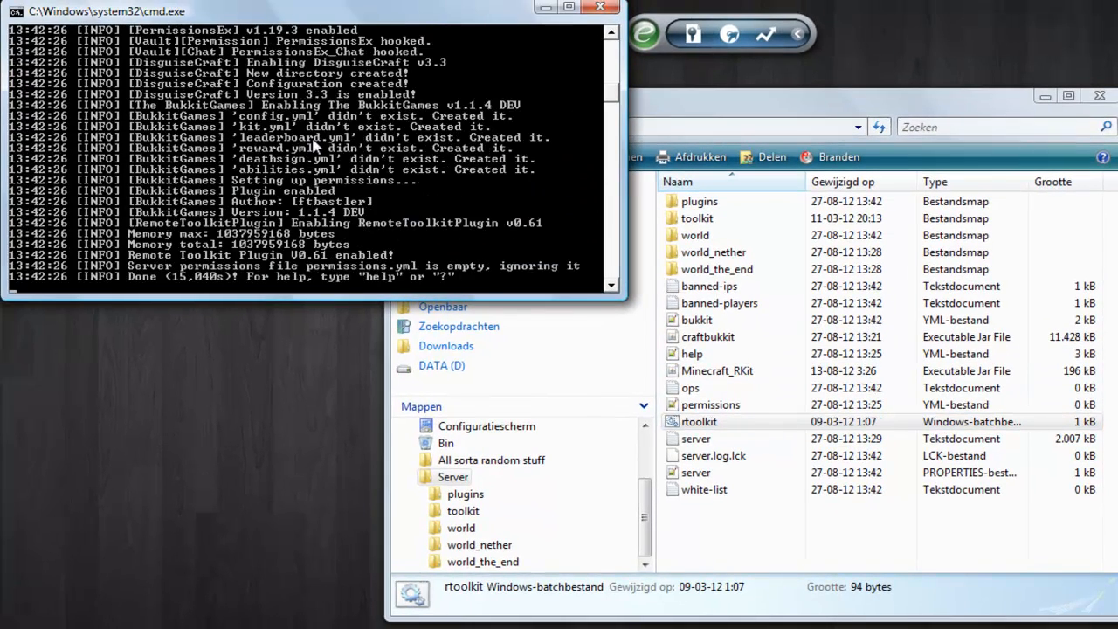
{"action": "scroll", "coordinate": [345, 116], "scroll_direction": "up", "scroll_amount": 4}
{"action": "scroll", "coordinate": [271, 126], "scroll_direction": "down", "scroll_amount": 1}
{"action": "scroll", "coordinate": [271, 126], "scroll_direction": "down", "scroll_amount": 5}
{"action": "scroll", "coordinate": [288, 199], "scroll_direction": "up", "scroll_amount": 3}
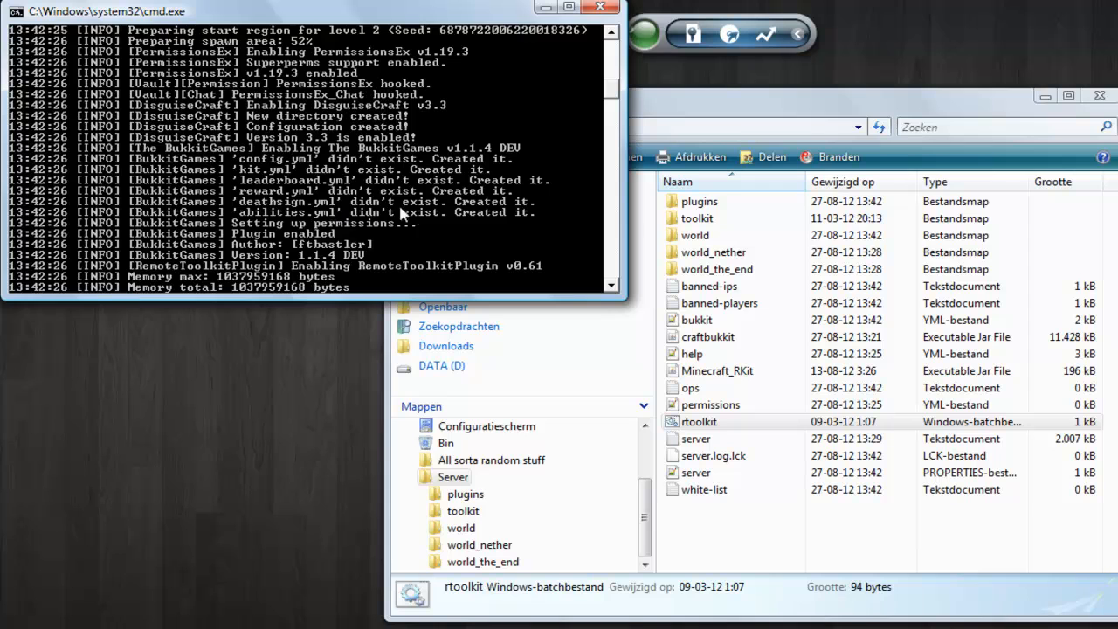
Inspect the Server's plugins folder for the folders generated by the newly installed plugins.
{"action": "double_click", "coordinate": [699, 200]}
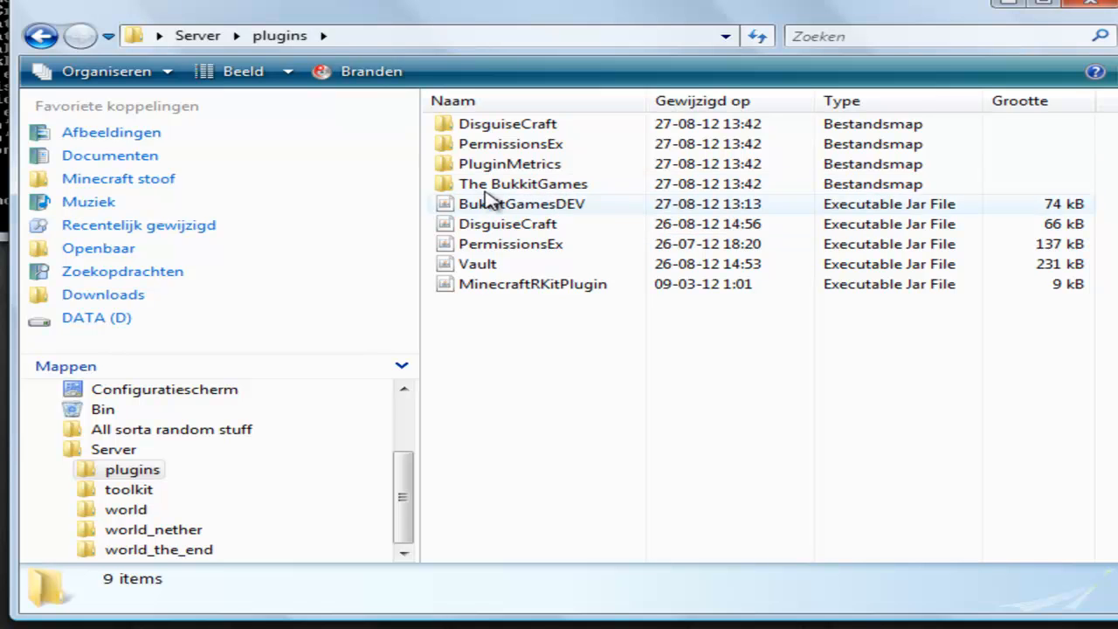
{"action": "left_click", "coordinate": [39, 40]}
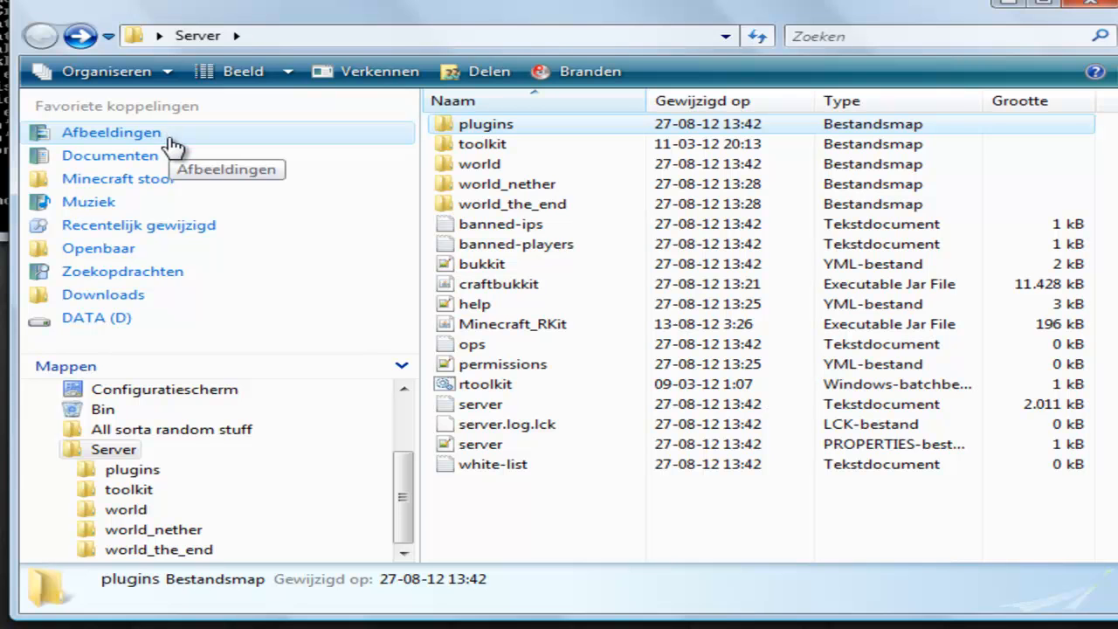
{"action": "double_click", "coordinate": [527, 127]}
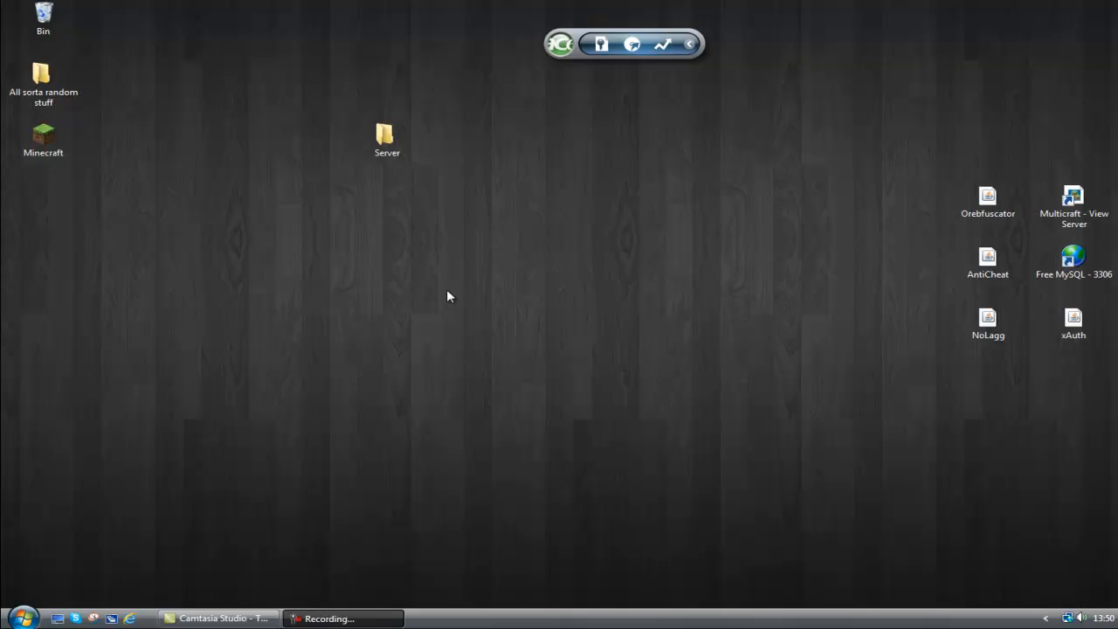
Open the abilities YML file from The BukkitGames folder inside plugins and review its numbered abilities.
{"action": "double_click", "coordinate": [390, 145]}
{"action": "double_click", "coordinate": [623, 178]}
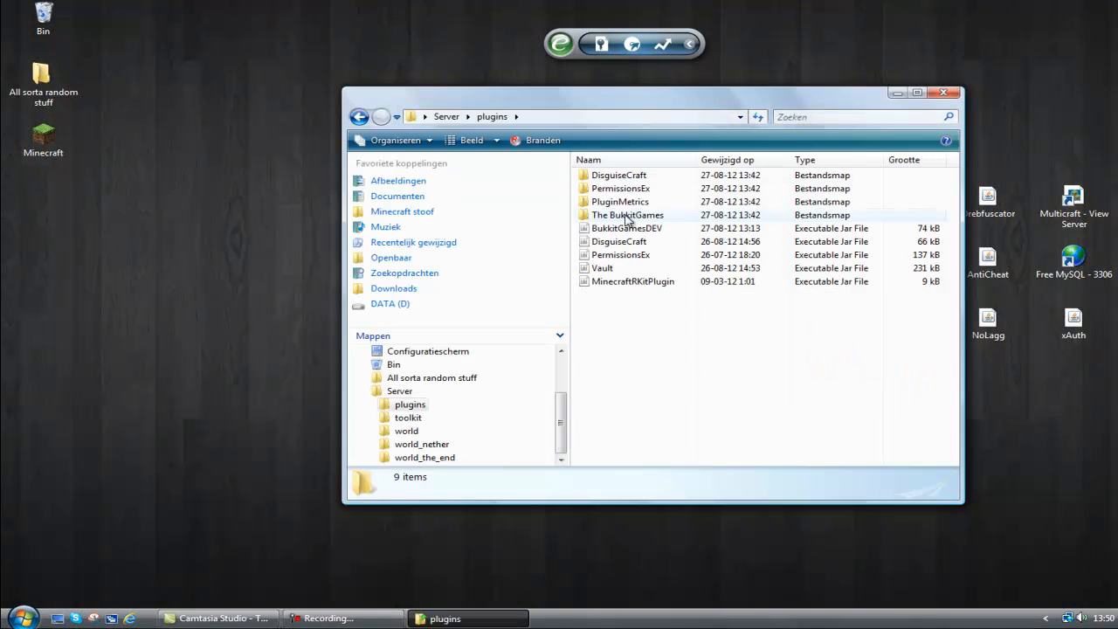
{"action": "double_click", "coordinate": [626, 219]}
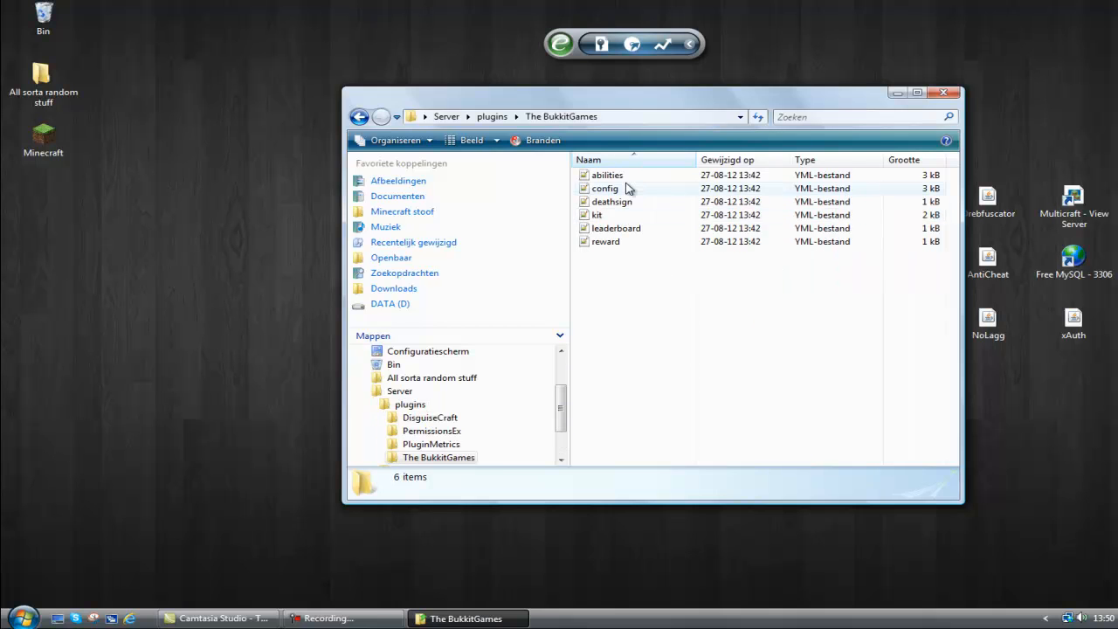
{"action": "double_click", "coordinate": [635, 176]}
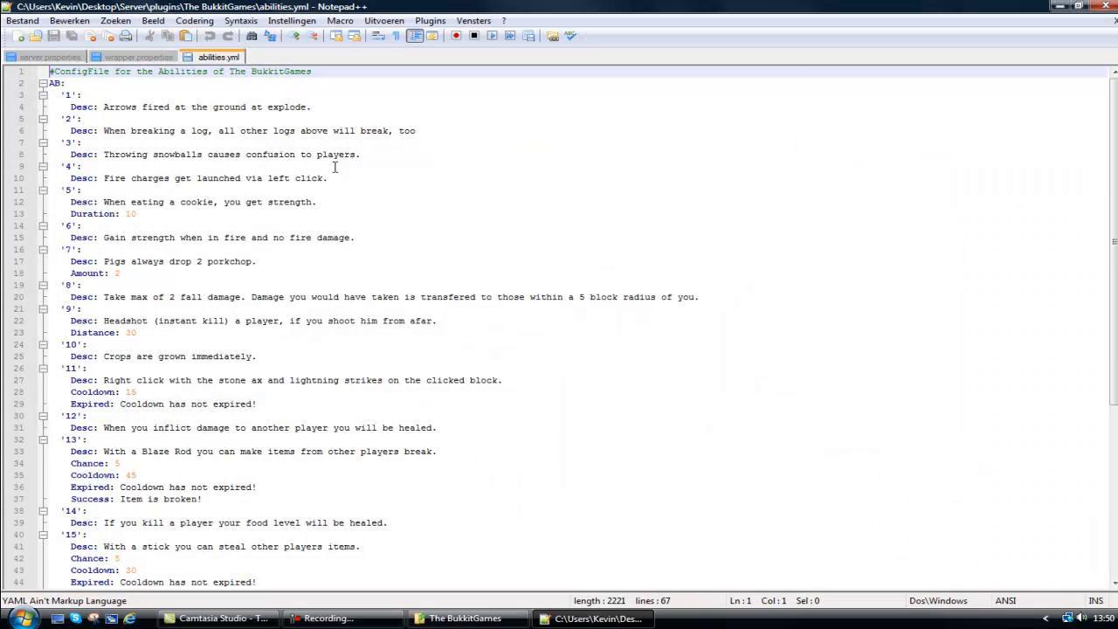
{"action": "scroll", "coordinate": [87, 125], "scroll_direction": "down", "scroll_amount": 8}
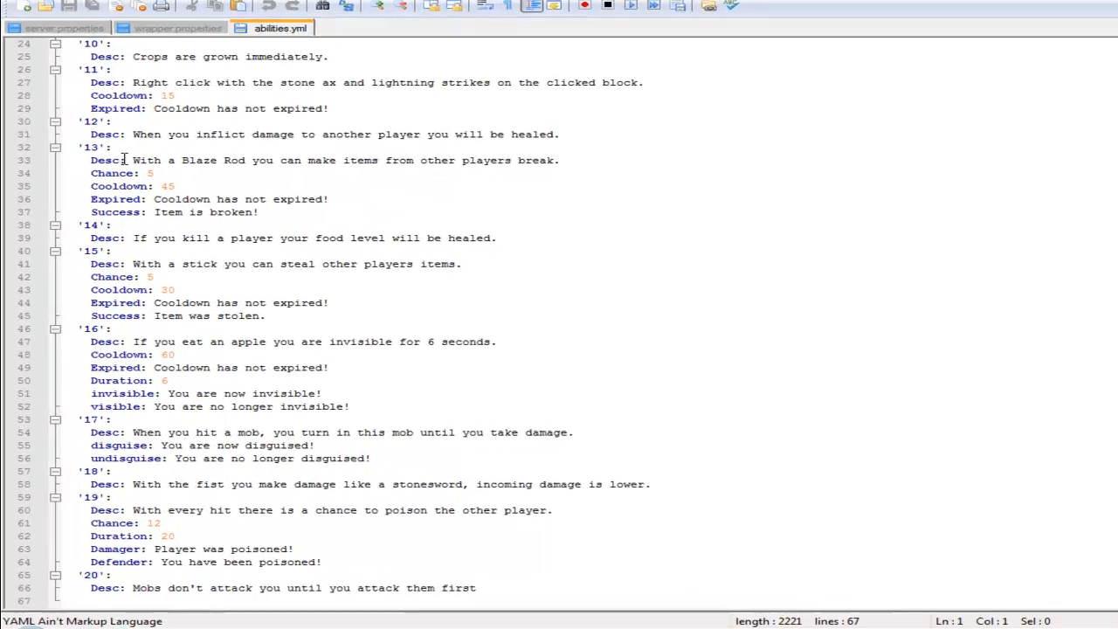
{"action": "left_click", "coordinate": [162, 423]}
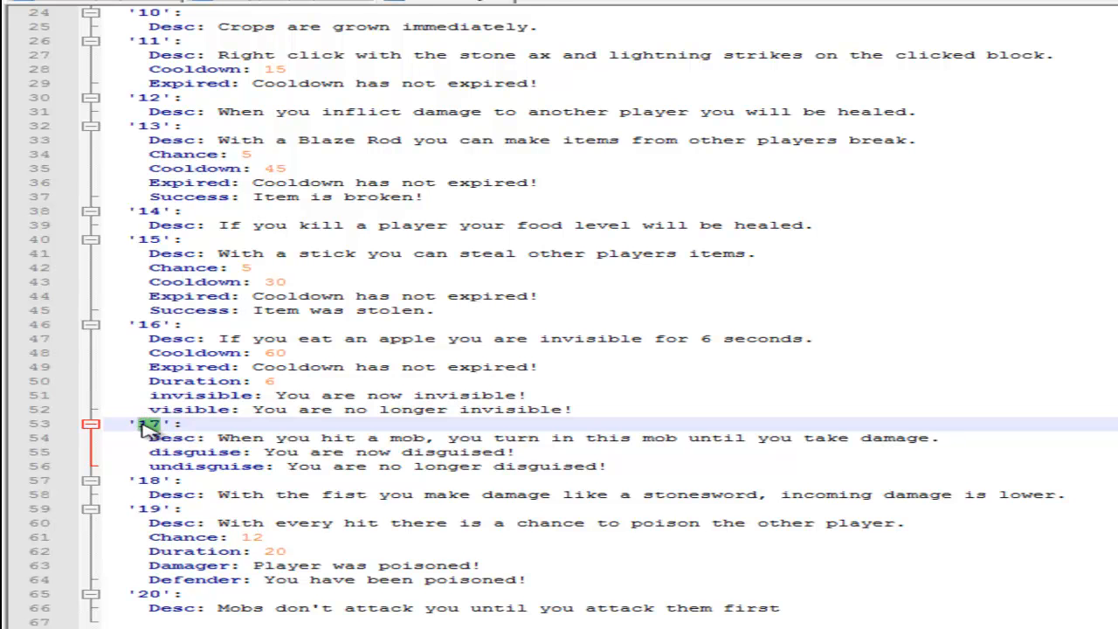
Set the Duration of ability 5, the cookie strength ability, to 15.
{"action": "scroll", "coordinate": [367, 411], "scroll_direction": "up", "scroll_amount": 8}
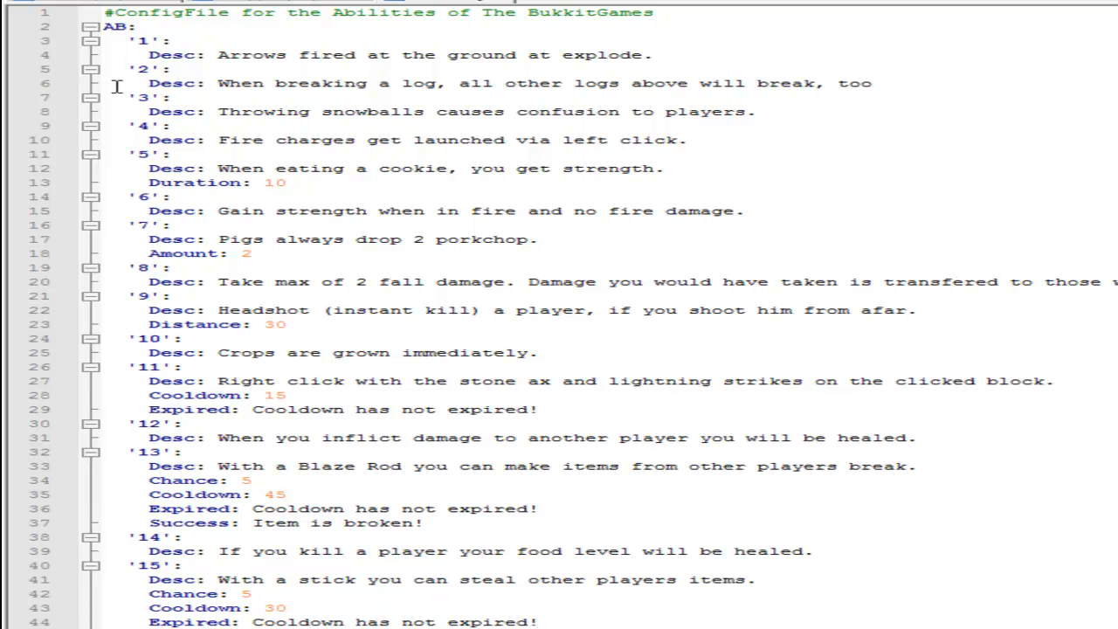
{"action": "left_click", "coordinate": [290, 181]}
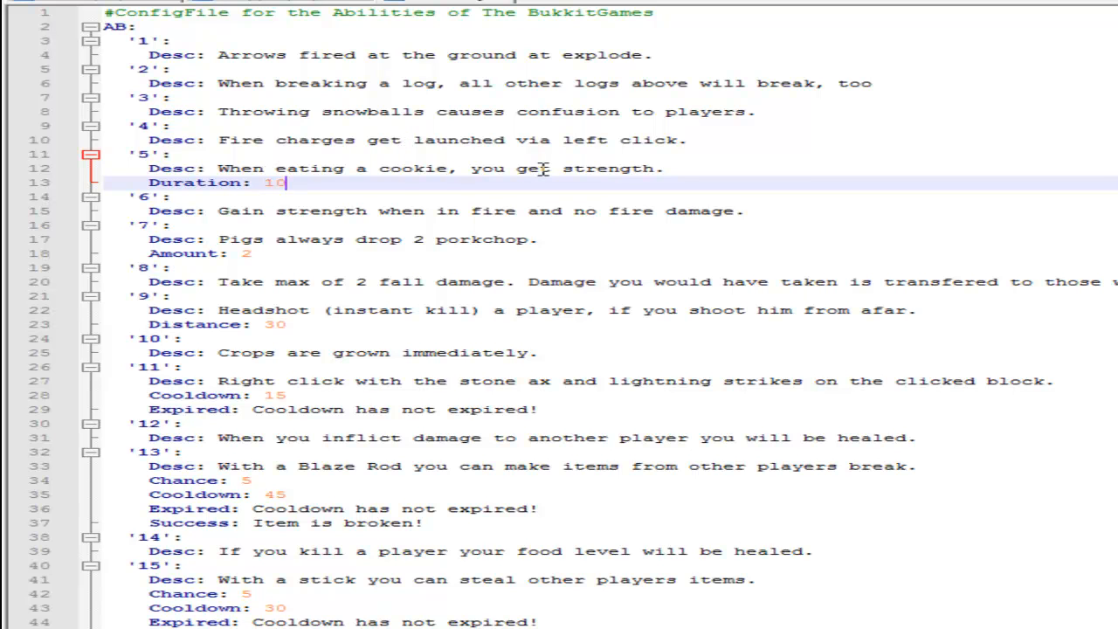
{"action": "key", "text": "BackSpace"}
Change ability 7 to drop 5 porkchops in both its description and its Amount value.
{"action": "left_click", "coordinate": [148, 226]}
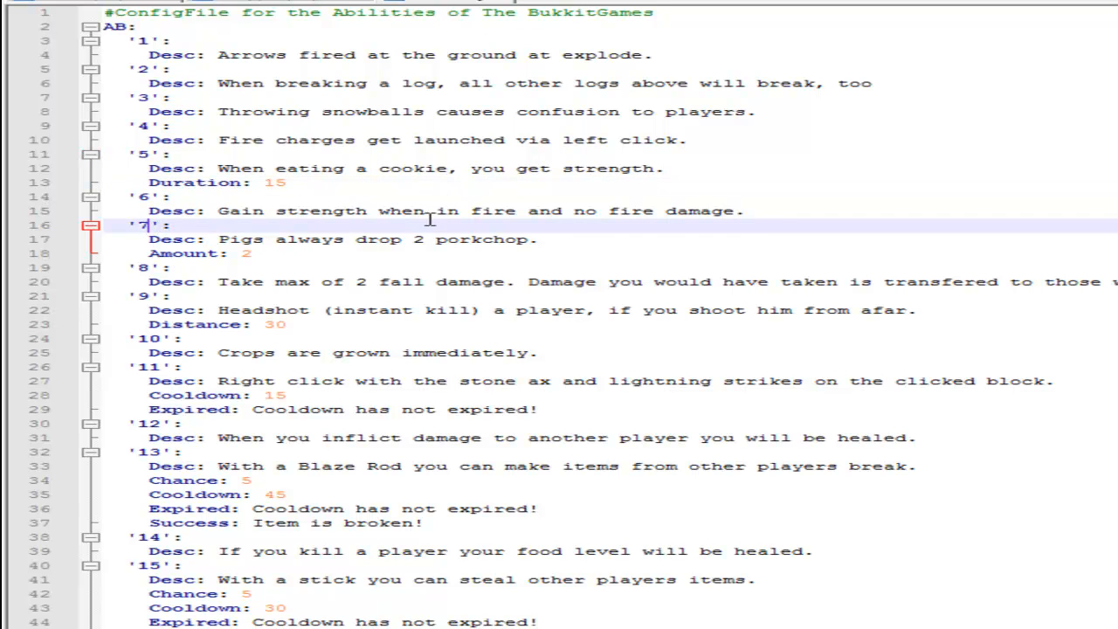
{"action": "left_click", "coordinate": [298, 249]}
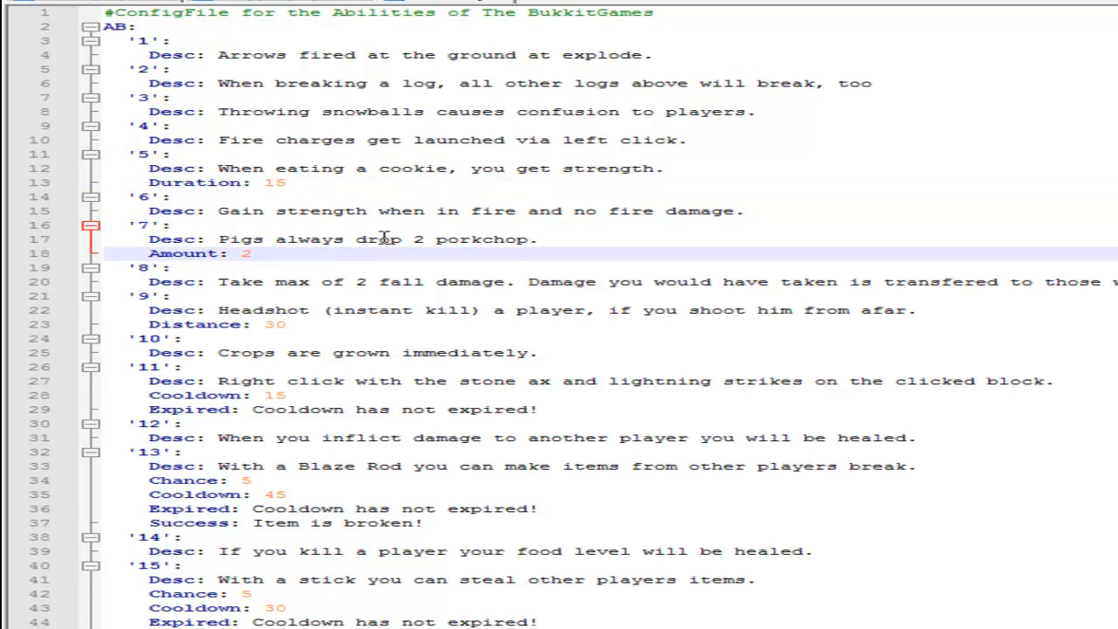
{"action": "left_click", "coordinate": [423, 238]}
{"action": "key", "text": "BackSpace"}
{"action": "type", "text": "5"}
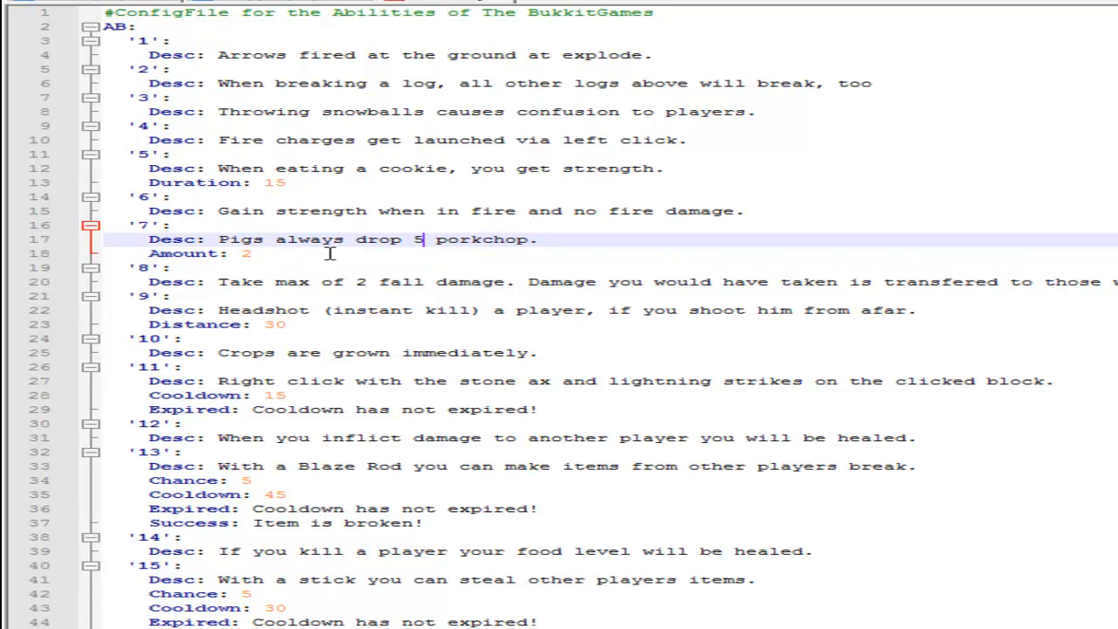
{"action": "left_click", "coordinate": [330, 253]}
{"action": "key", "text": "BackSpace"}
{"action": "type", "text": "5"}
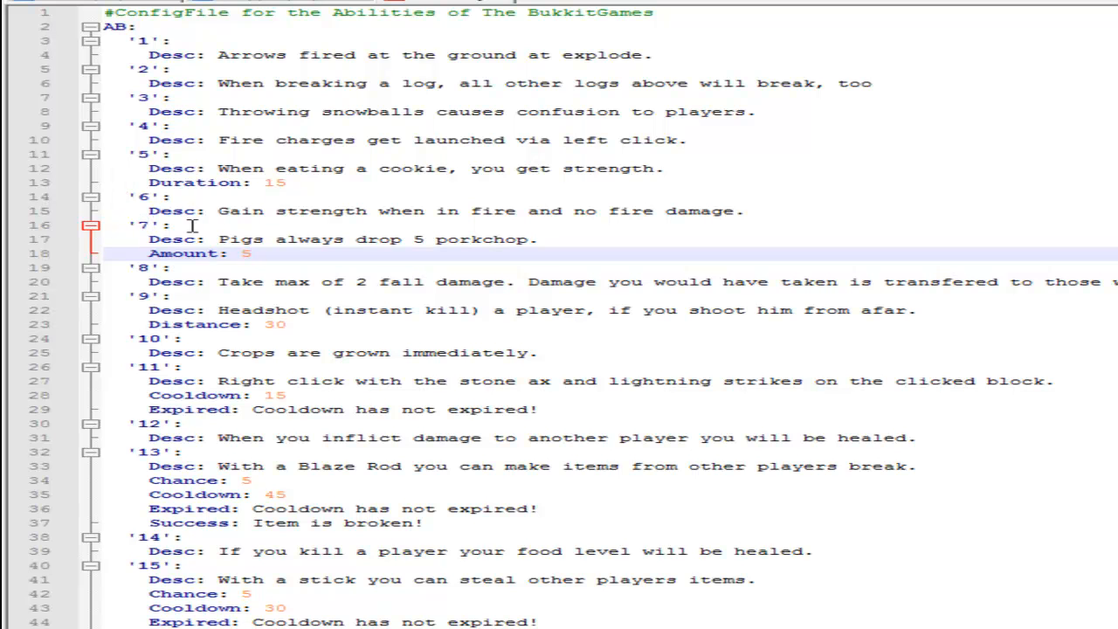
Set the Distance of ability 9, the headshot ability, to 25.
{"action": "scroll", "coordinate": [269, 229], "scroll_direction": "down", "scroll_amount": 1}
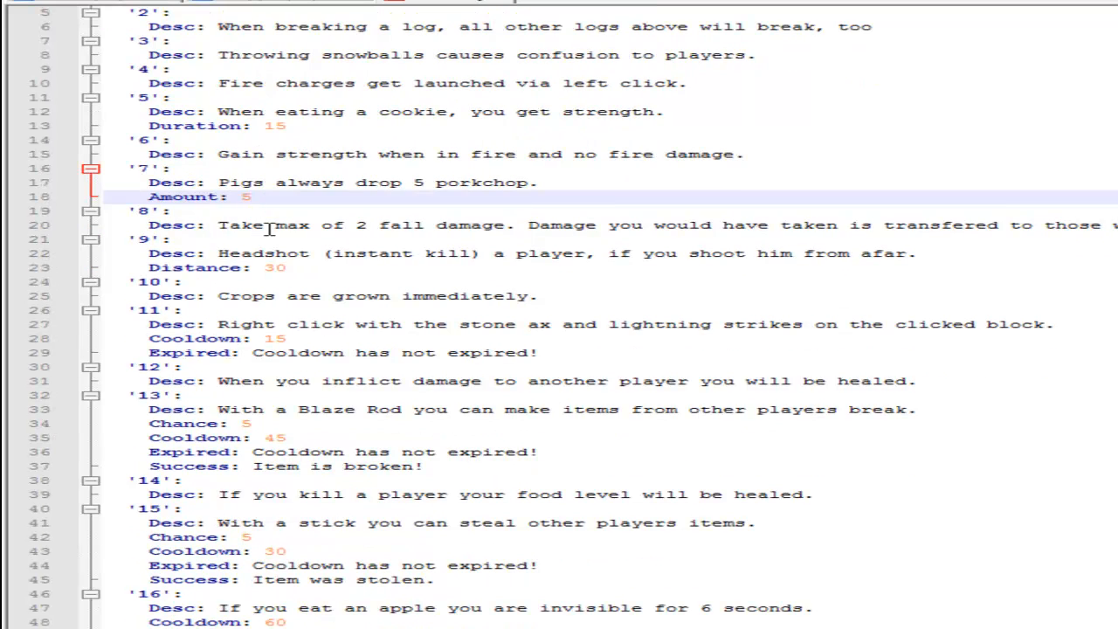
{"action": "left_click", "coordinate": [150, 240]}
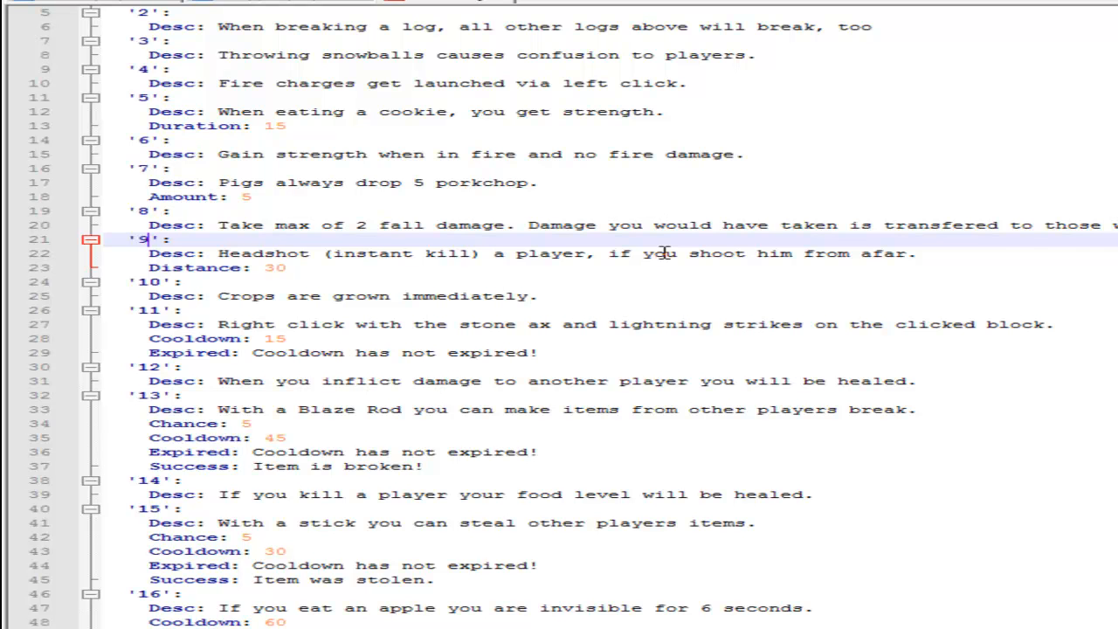
{"action": "left_click", "coordinate": [295, 269]}
{"action": "key", "text": "BackSpace"}
{"action": "key", "text": "BackSpace"}
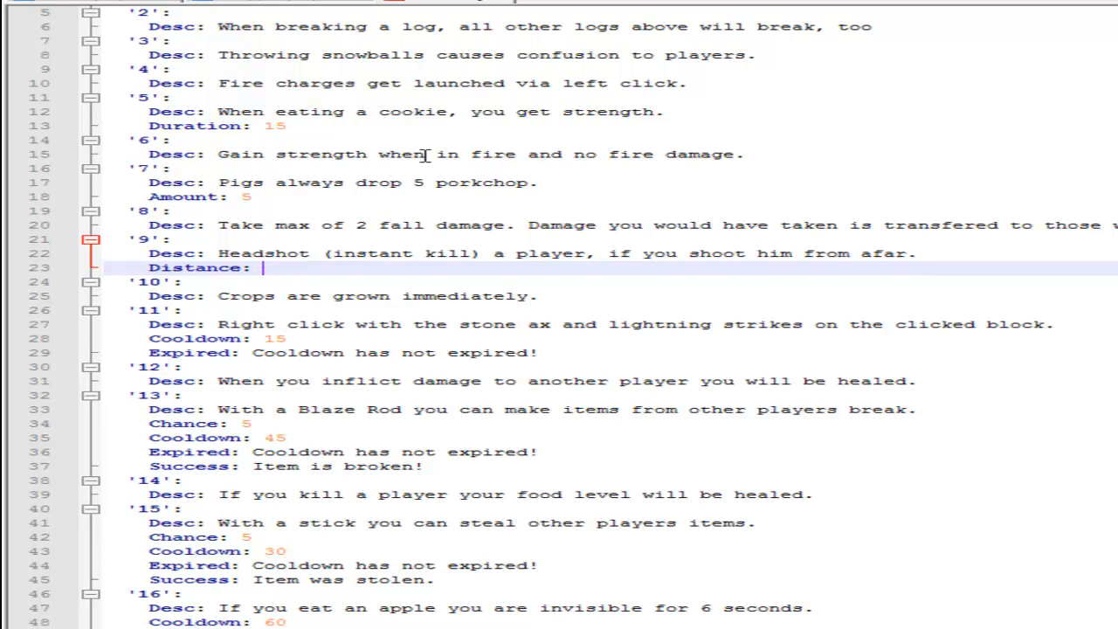
{"action": "type", "text": "20"}
{"action": "key", "text": "ctrl+d"}
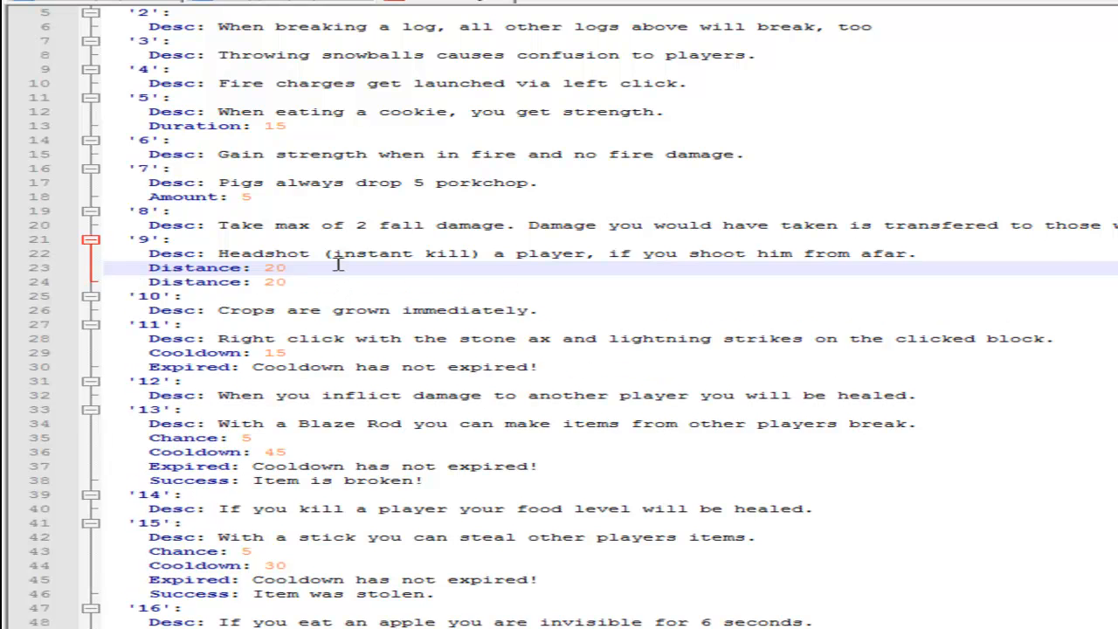
{"action": "key", "text": "ctrl+z"}
{"action": "key", "text": "ctrl+z"}
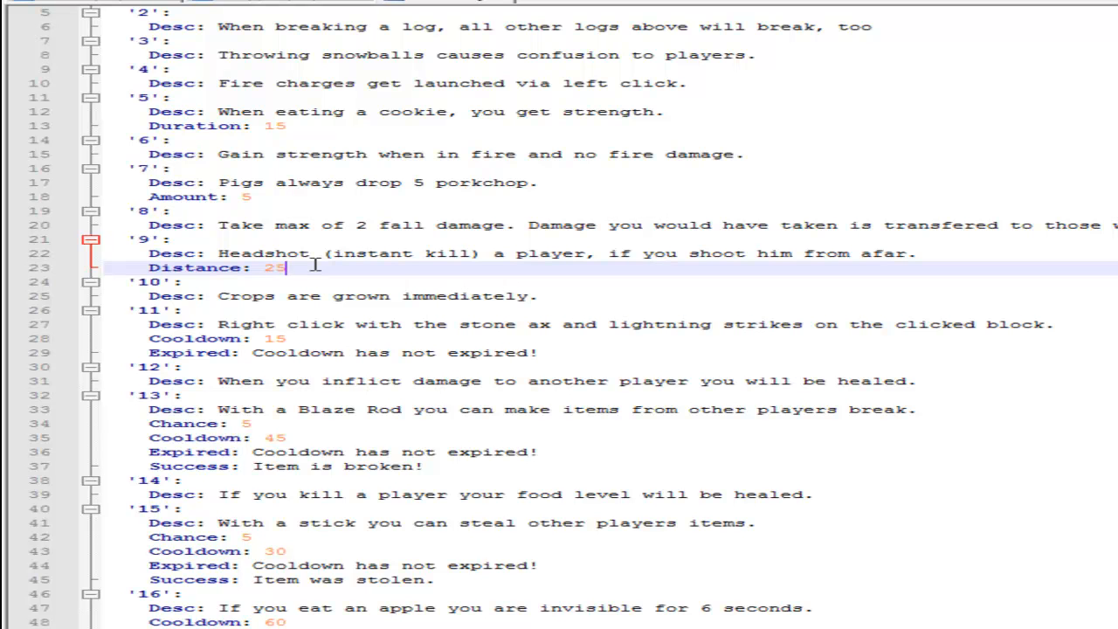
Remove the text "(instant kill)" from the description of ability 9.
{"action": "left_click", "coordinate": [479, 253]}
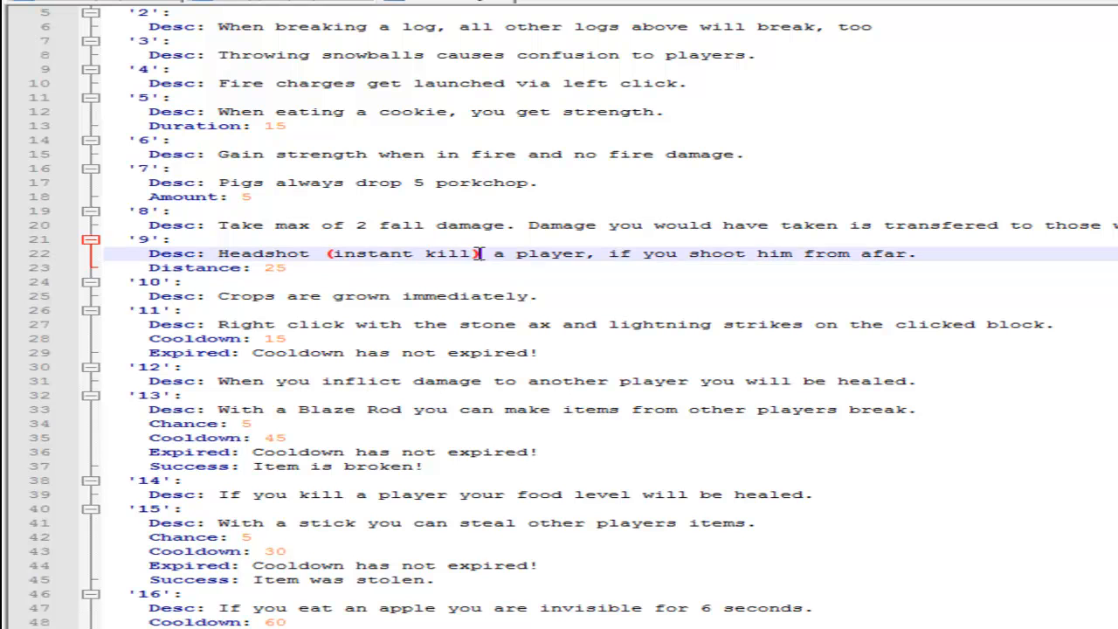
{"action": "key", "text": "BackSpace"}
{"action": "key", "text": "BackSpace"}
{"action": "key", "text": "BackSpace"}
{"action": "key", "text": "BackSpace"}
{"action": "key", "text": "BackSpace"}
{"action": "key", "text": "BackSpace"}
{"action": "key", "text": "BackSpace"}
{"action": "key", "text": "BackSpace"}
{"action": "key", "text": "BackSpace"}
{"action": "key", "text": "BackSpace"}
{"action": "key", "text": "BackSpace"}
{"action": "key", "text": "BackSpace"}
{"action": "key", "text": "BackSpace"}
{"action": "key", "text": "BackSpace"}
{"action": "key", "text": "BackSpace"}
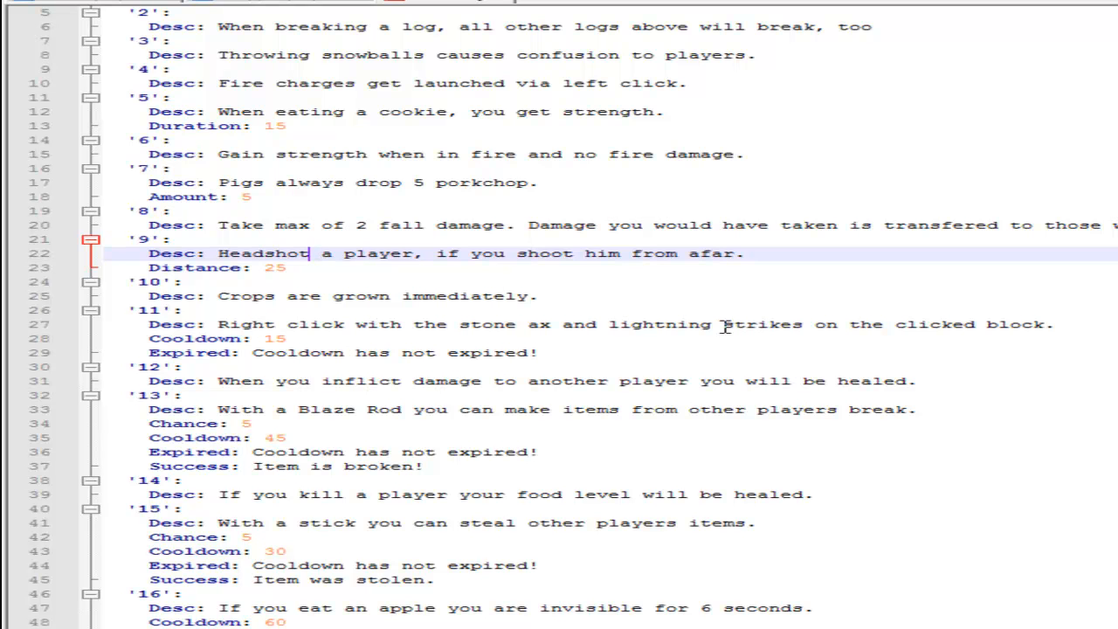
Set the Cooldown of ability 11, the stone axe lightning ability, to 10.
{"action": "left_click", "coordinate": [373, 337]}
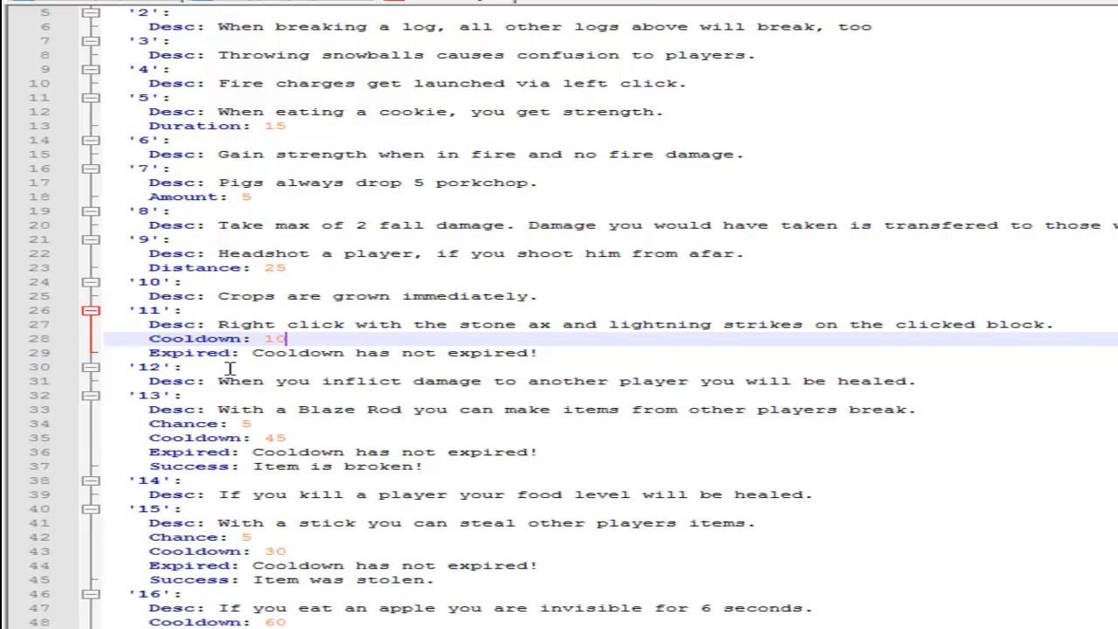
Set the Chance of ability 13, the Blaze Rod item-breaking ability, to 3 and its Cooldown to 10.
{"action": "scroll", "coordinate": [140, 410], "scroll_direction": "down", "scroll_amount": 5}
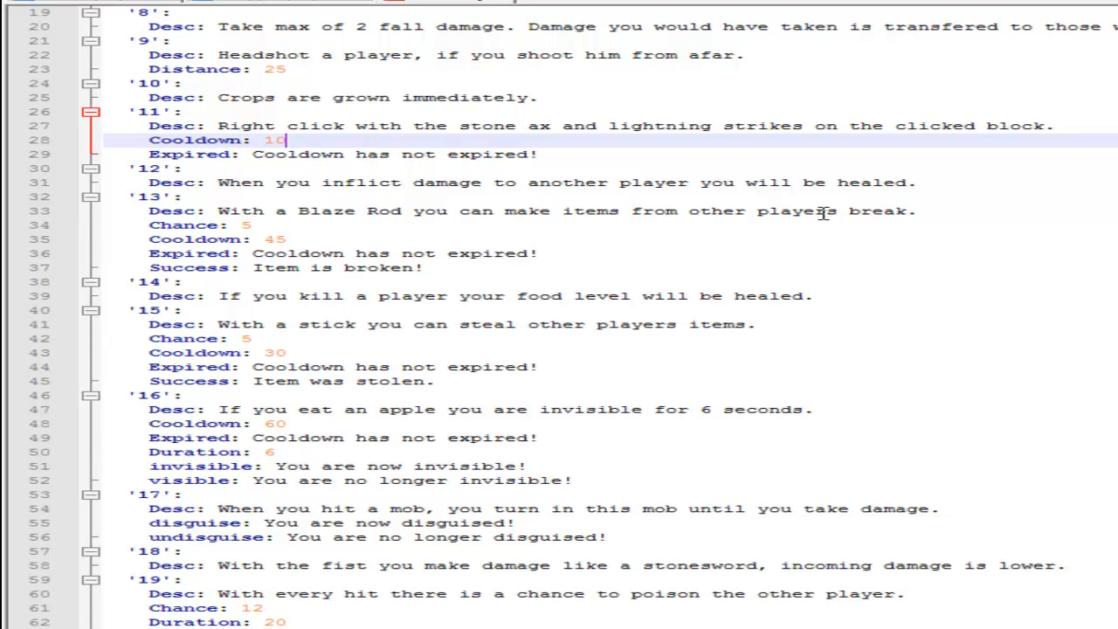
{"action": "left_click", "coordinate": [284, 225]}
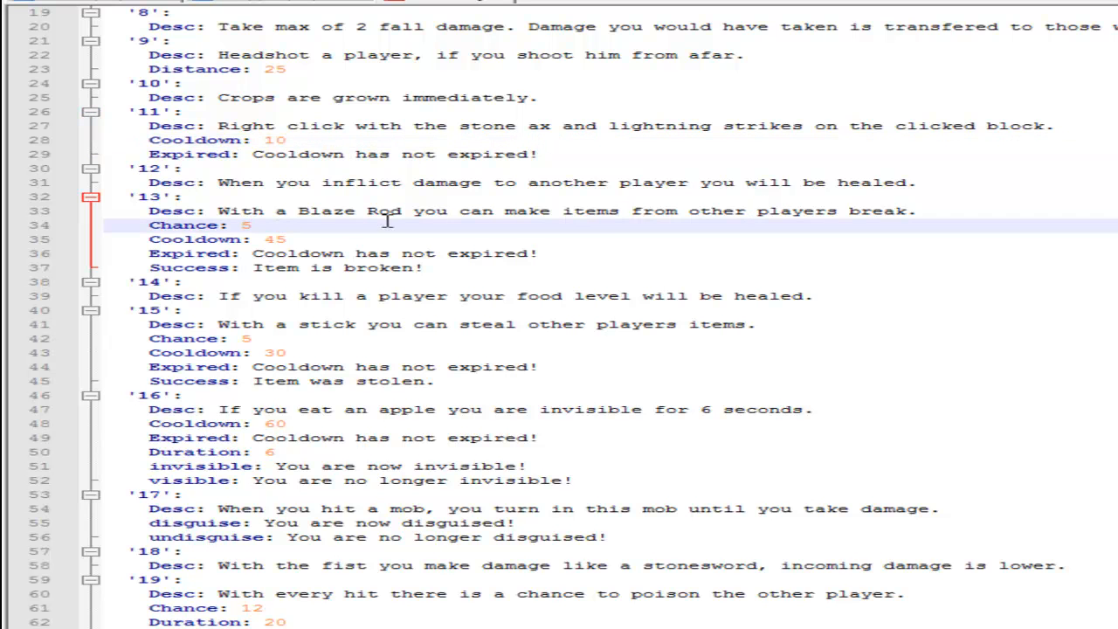
{"action": "key", "text": "BackSpace"}
{"action": "type", "text": "3"}
{"action": "left_click", "coordinate": [297, 237]}
{"action": "key", "text": "BackSpace"}
{"action": "key", "text": "BackSpace"}
{"action": "type", "text": "10"}
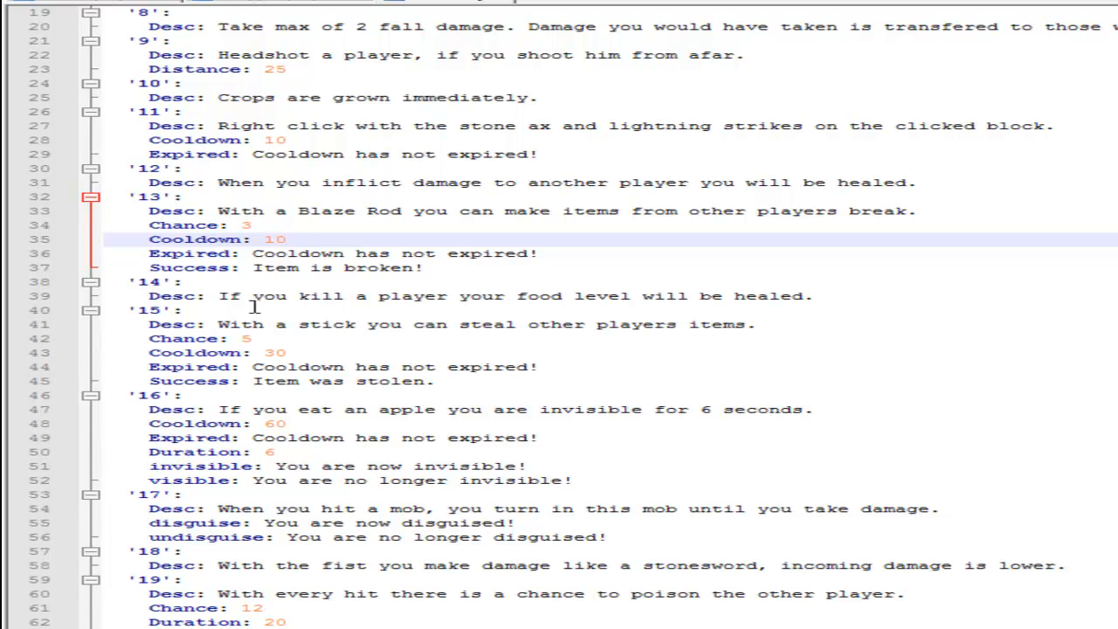
Set the Cooldown of ability 15, the stick stealing ability, to 15.
{"action": "left_click", "coordinate": [316, 352]}
{"action": "key", "text": "BackSpace"}
{"action": "key", "text": "BackSpace"}
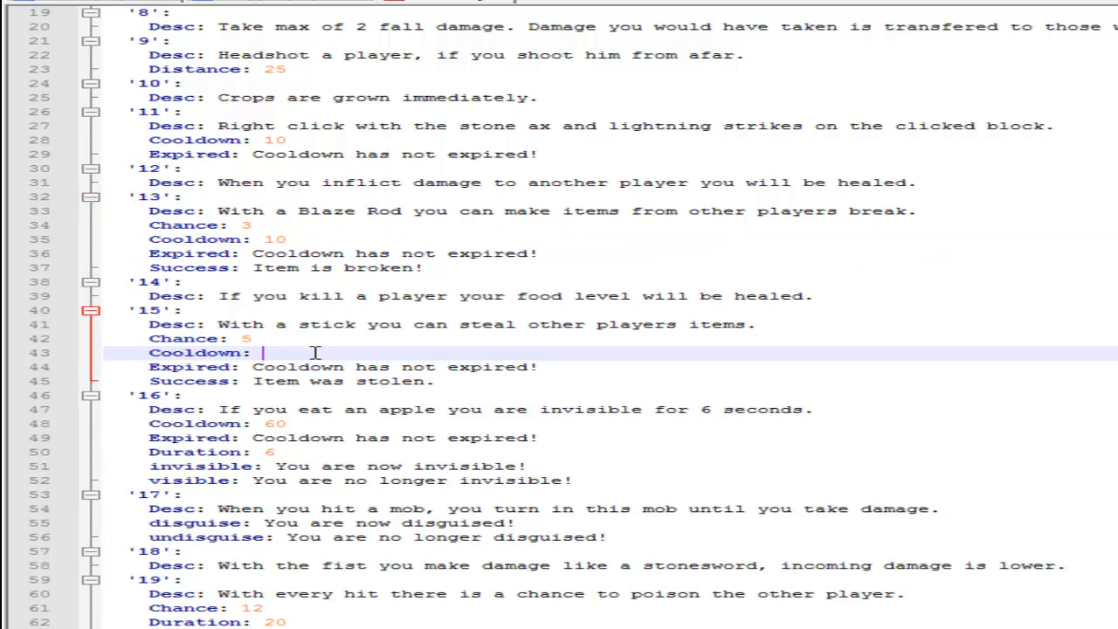
{"action": "type", "text": "15"}
Change the invisibility time of ability 16 to 10 seconds in both its description and its Duration value.
{"action": "left_click", "coordinate": [161, 398]}
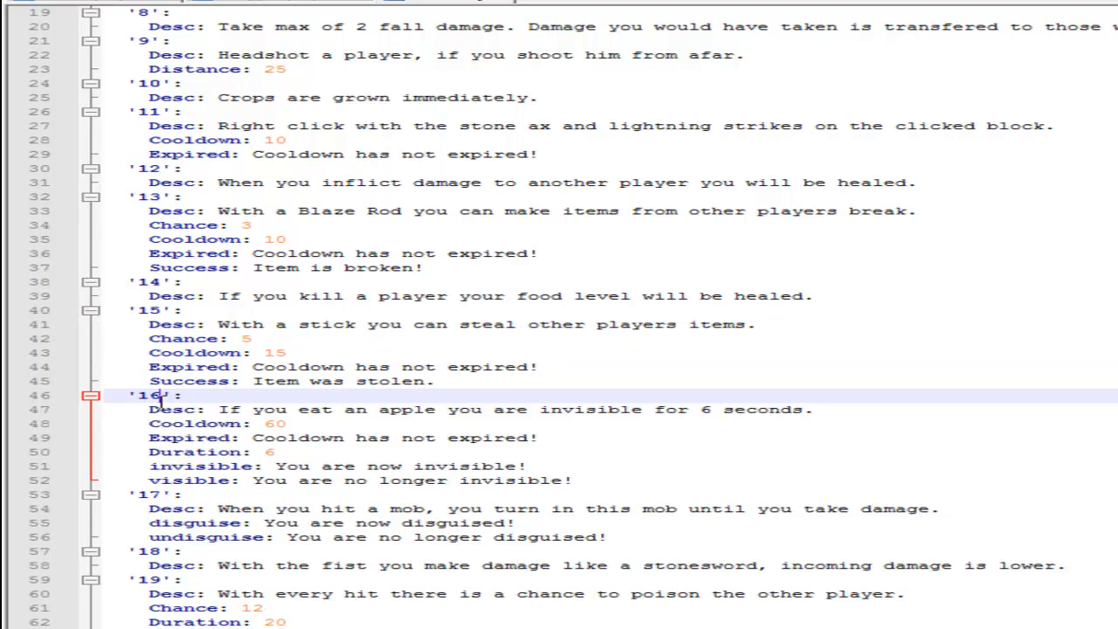
{"action": "left_click", "coordinate": [706, 410]}
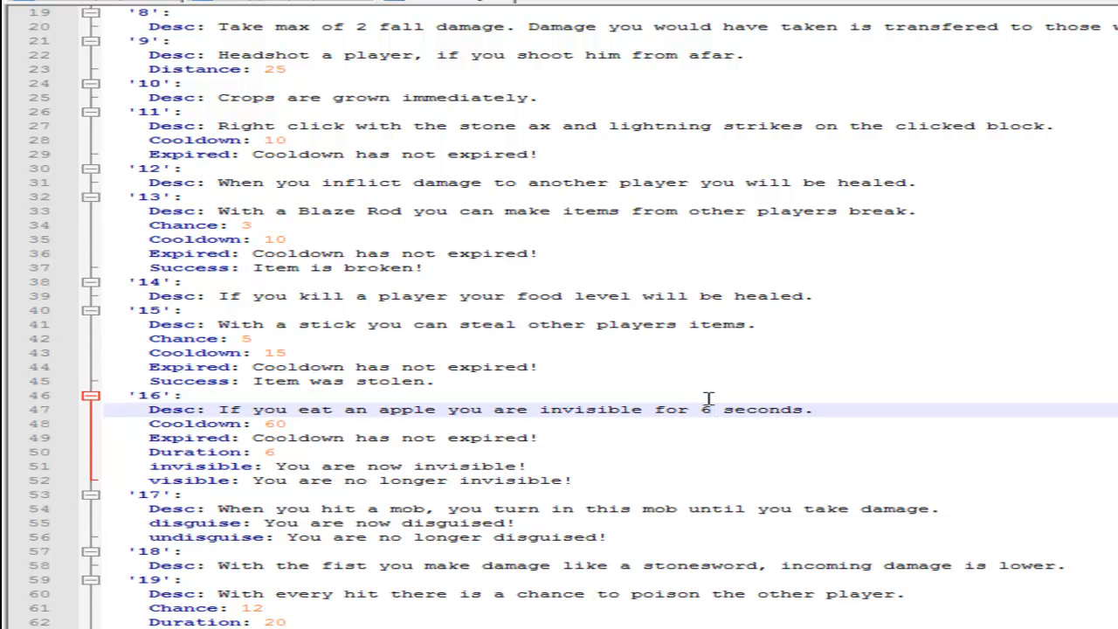
{"action": "key", "text": "BackSpace"}
{"action": "type", "text": "10"}
{"action": "left_click", "coordinate": [354, 449]}
{"action": "key", "text": "BackSpace"}
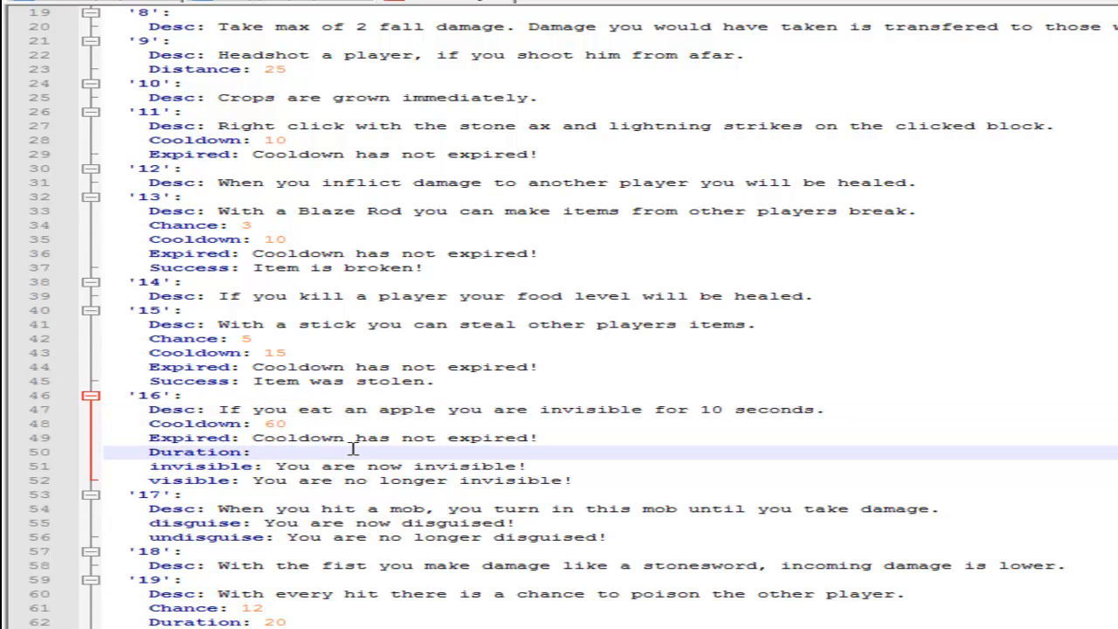
{"action": "type", "text": "10"}
Set the Cooldown of ability 16, the apple invisibility ability, to 20.
{"action": "left_click", "coordinate": [333, 425]}
{"action": "key", "text": "BackSpace"}
{"action": "key", "text": "BackSpace"}
{"action": "type", "text": "20"}
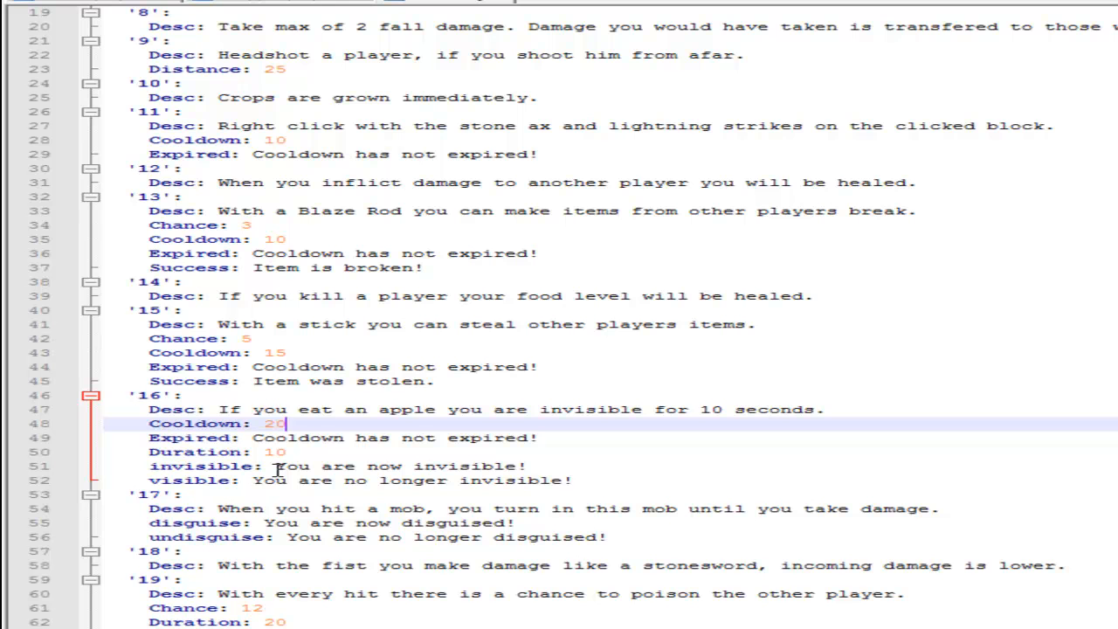
Set the Chance of ability 19, the poison ability, to 6 and its Duration to 10.
{"action": "scroll", "coordinate": [278, 470], "scroll_direction": "down", "scroll_amount": 2}
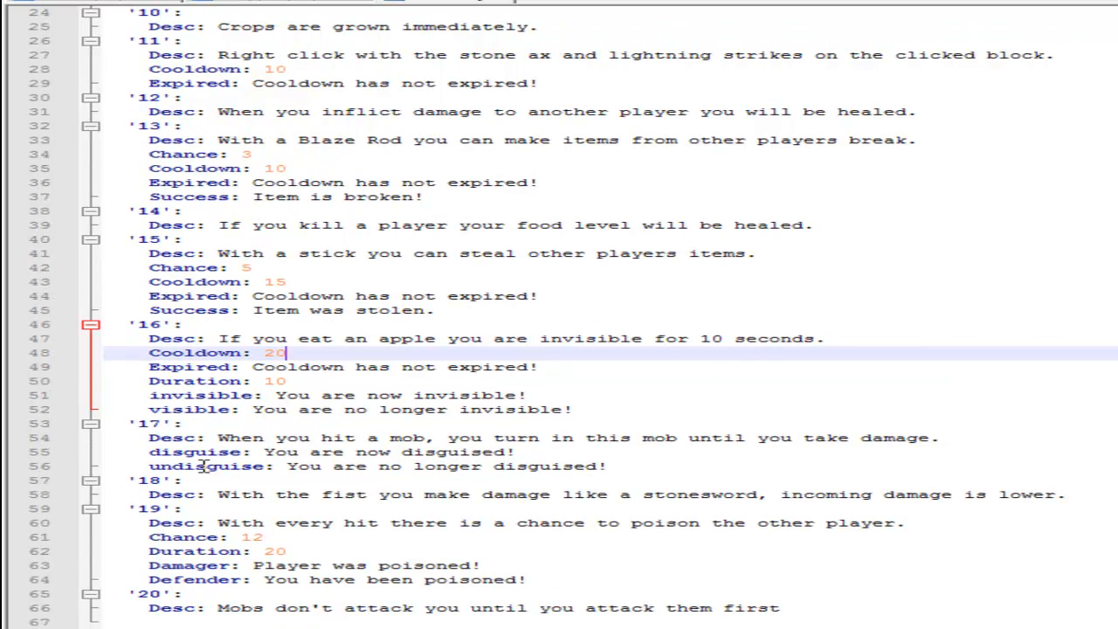
{"action": "left_click", "coordinate": [161, 422]}
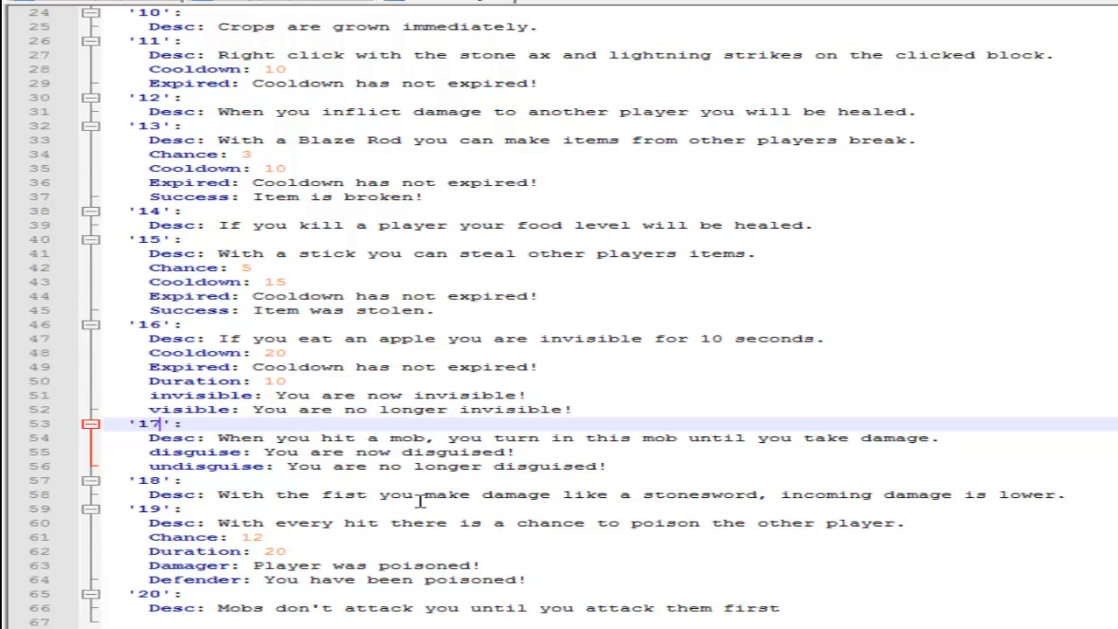
{"action": "left_click", "coordinate": [315, 534]}
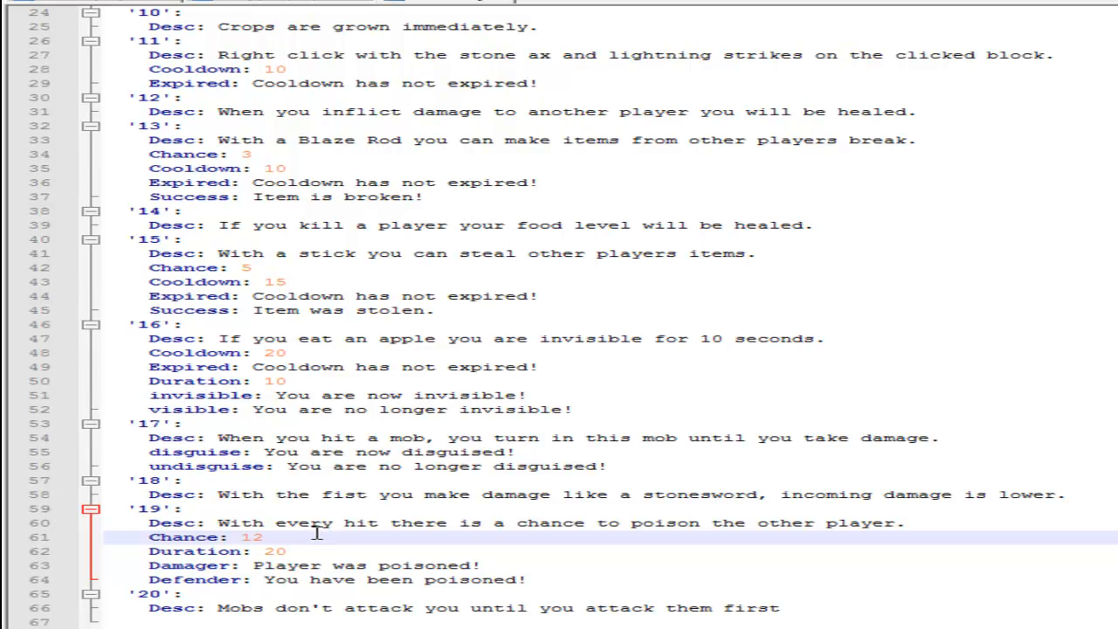
{"action": "key", "text": "BackSpace"}
{"action": "key", "text": "BackSpace"}
{"action": "type", "text": "6"}
{"action": "left_click", "coordinate": [317, 552]}
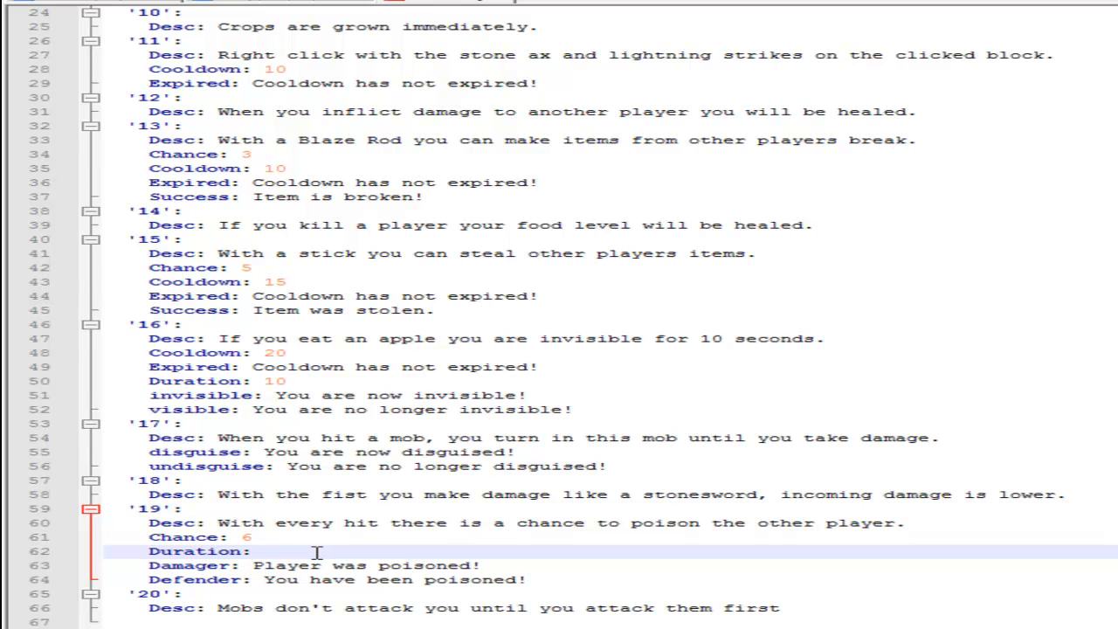
{"action": "type", "text": "10"}
{"action": "scroll", "coordinate": [559, 318], "scroll_direction": "up", "scroll_amount": 8}
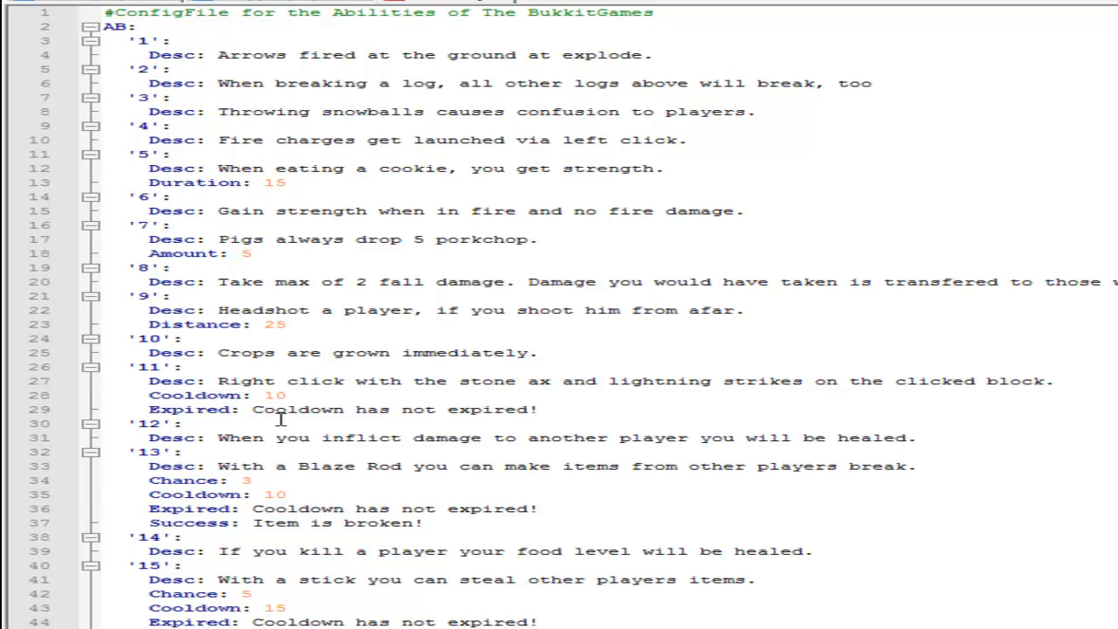
{"action": "scroll", "coordinate": [322, 478], "scroll_direction": "down", "scroll_amount": 3}
{"action": "scroll", "coordinate": [323, 477], "scroll_direction": "down", "scroll_amount": 4}
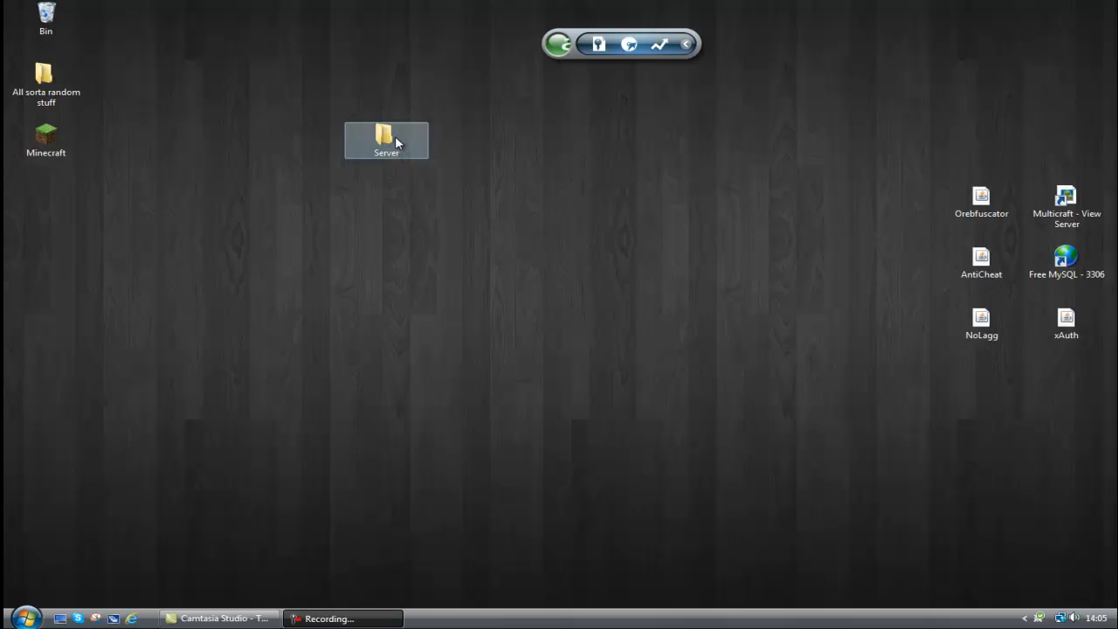
Open the config file from The BukkitGames folder inside the plugins folder of the Server folder on the desktop.
{"action": "double_click", "coordinate": [395, 138]}
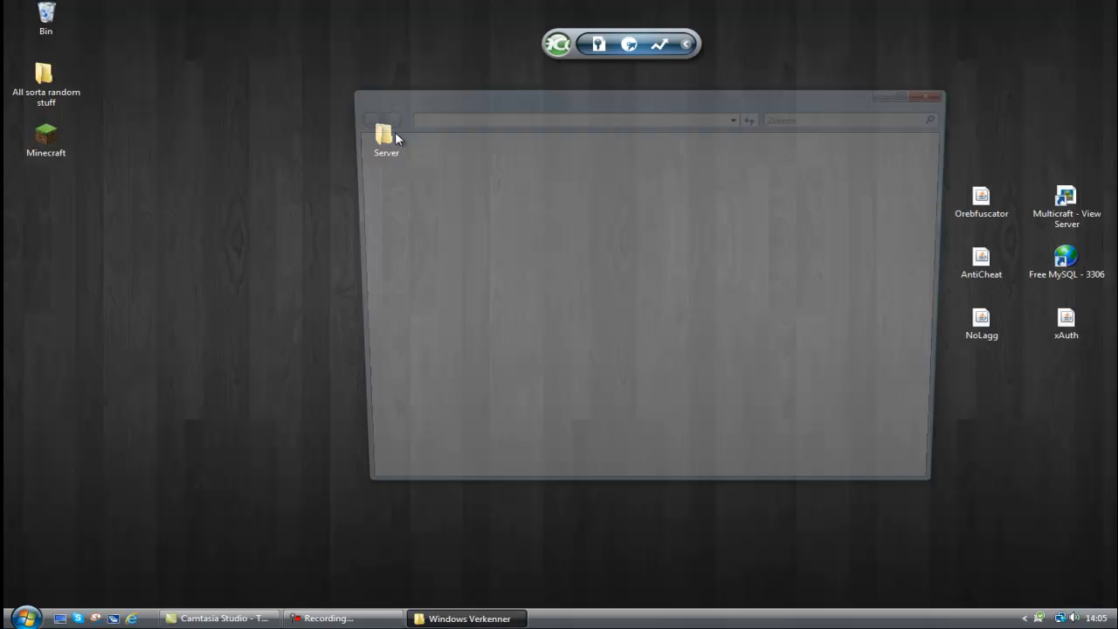
{"action": "double_click", "coordinate": [615, 175]}
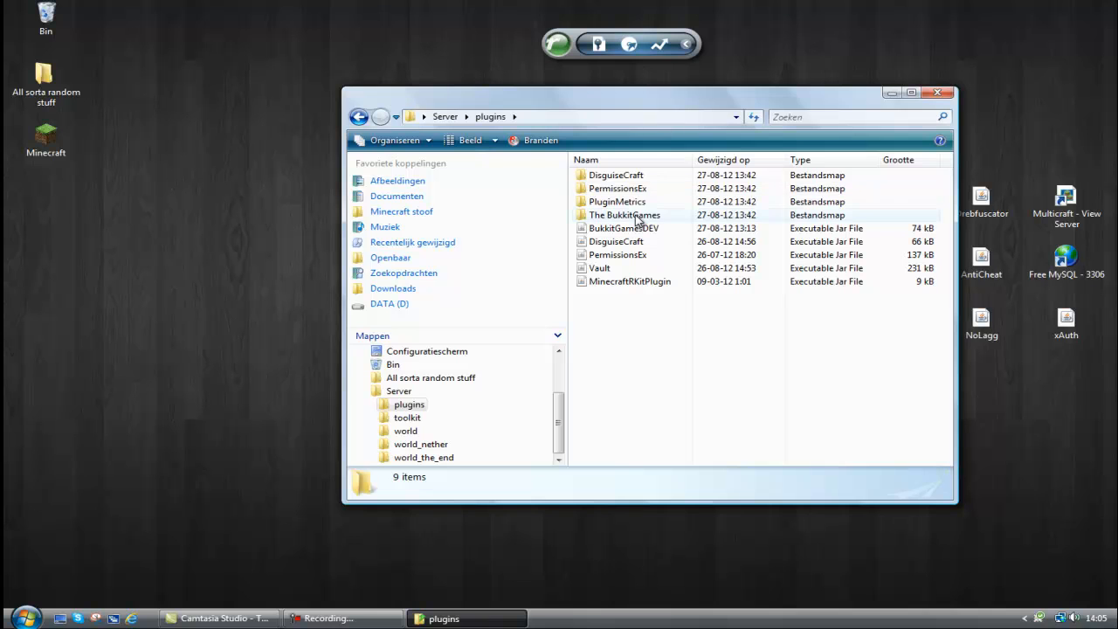
{"action": "double_click", "coordinate": [637, 217]}
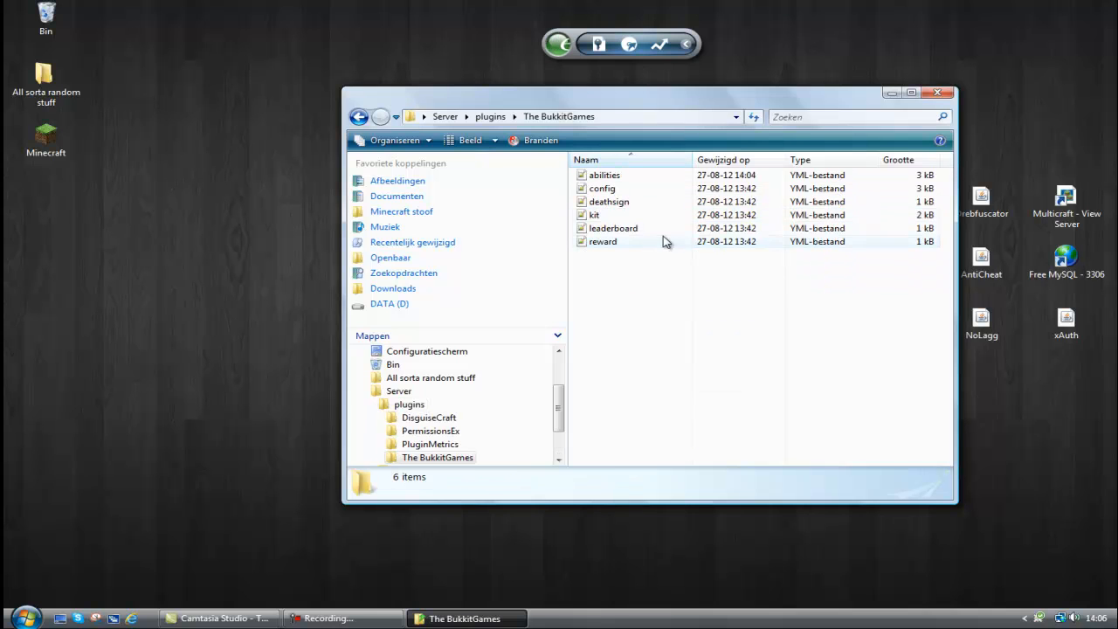
{"action": "double_click", "coordinate": [640, 186]}
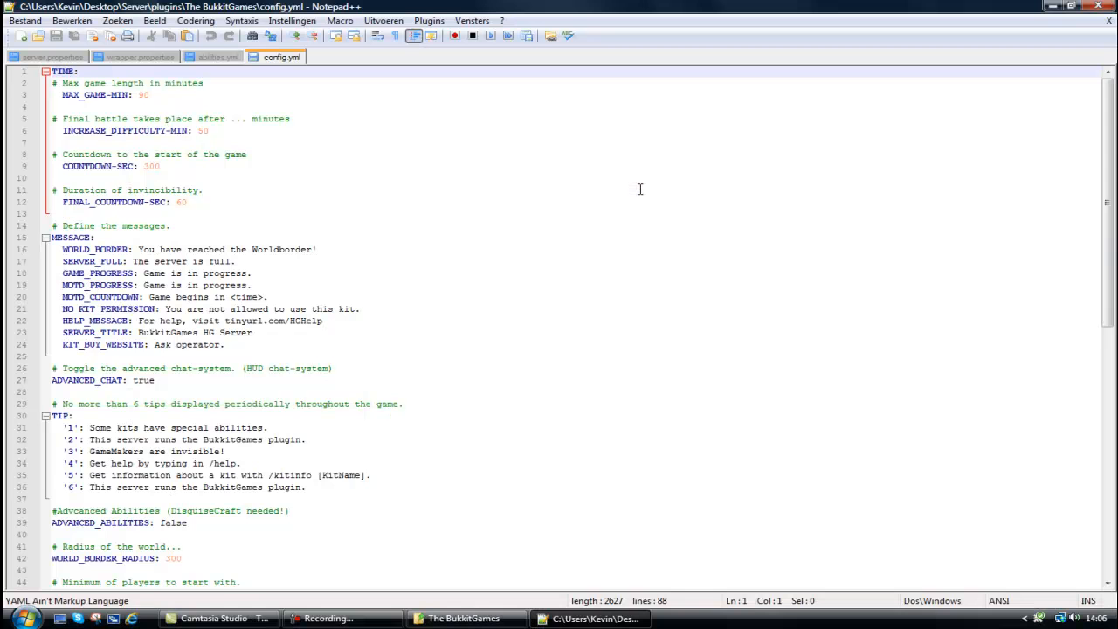
Set MAX_GAME-MIN to 30 and INCREASE_DIFFICULTY-MIN to 26 in the TIME section.
{"action": "left_click", "coordinate": [165, 92]}
{"action": "key", "text": "BackSpace"}
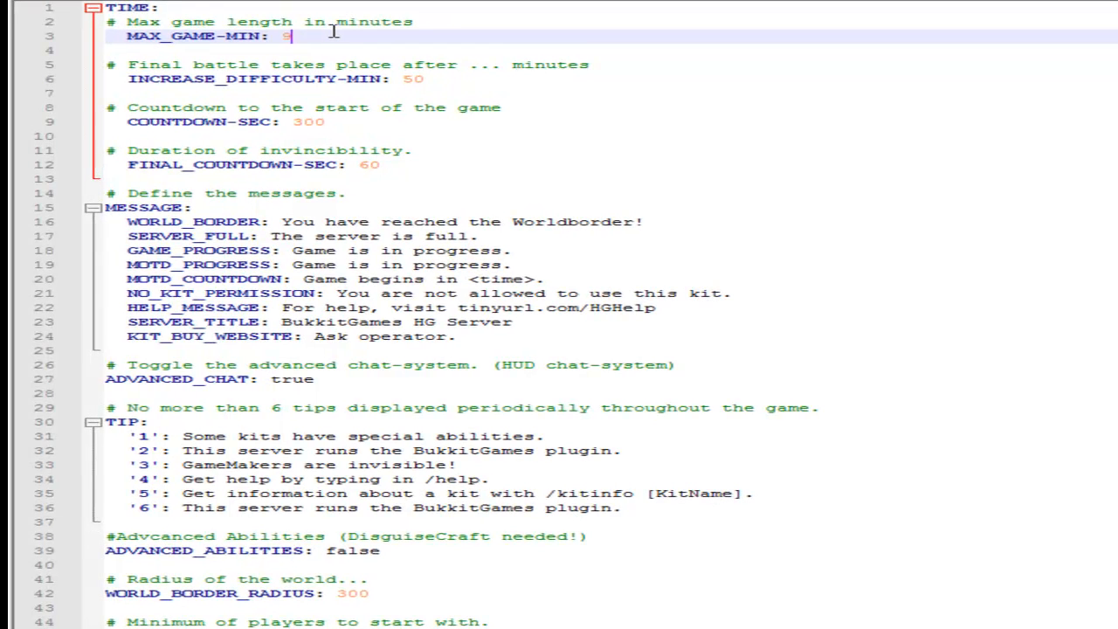
{"action": "key", "text": "BackSpace"}
{"action": "type", "text": "30"}
{"action": "left_click", "coordinate": [459, 80]}
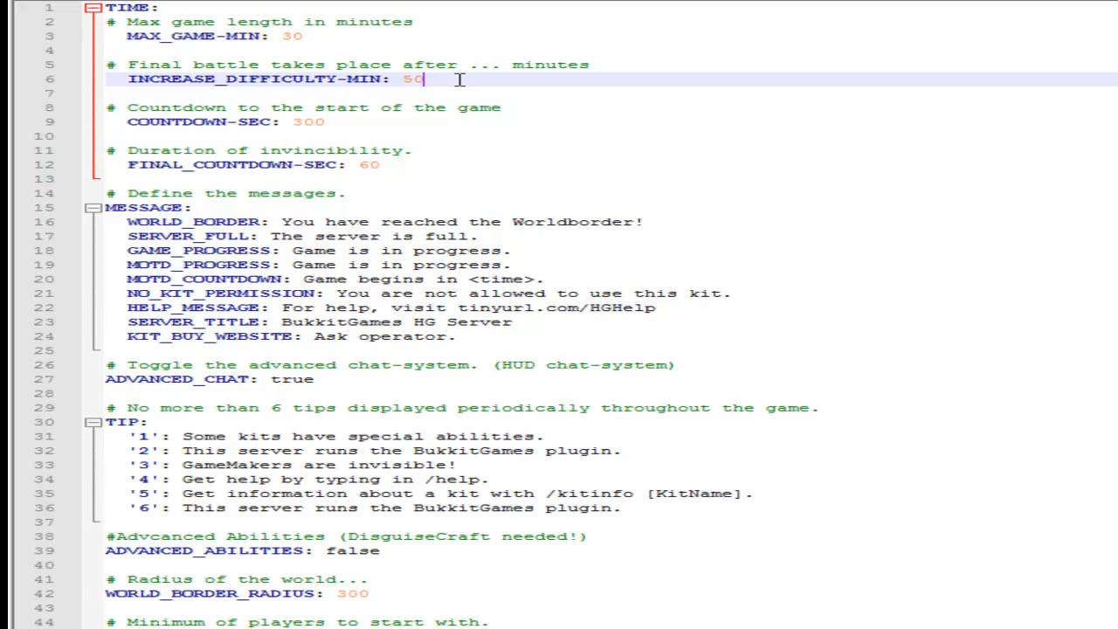
{"action": "key", "text": "BackSpace"}
{"action": "key", "text": "BackSpace"}
{"action": "type", "text": "26"}
Set COUNTDOWN-SEC to 400 and FINAL_COUNTDOWN-SEC to 60 in the TIME section.
{"action": "left_click", "coordinate": [331, 120]}
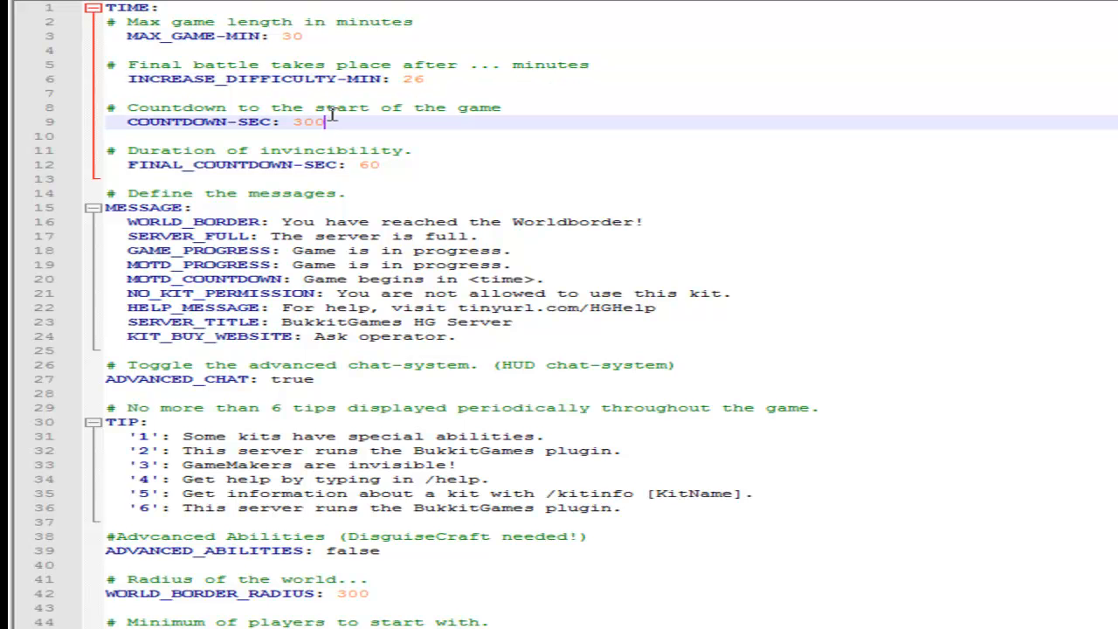
{"action": "key", "text": "BackSpace"}
{"action": "key", "text": "BackSpace"}
{"action": "key", "text": "BackSpace"}
{"action": "type", "text": "400"}
{"action": "left_click_drag", "start_coordinate": [325, 122], "coordinate": [297, 123]}
{"action": "left_click", "coordinate": [327, 123]}
{"action": "left_click", "coordinate": [397, 165]}
{"action": "key", "text": "BackSpace"}
{"action": "key", "text": "BackSpace"}
{"action": "type", "text": "60"}
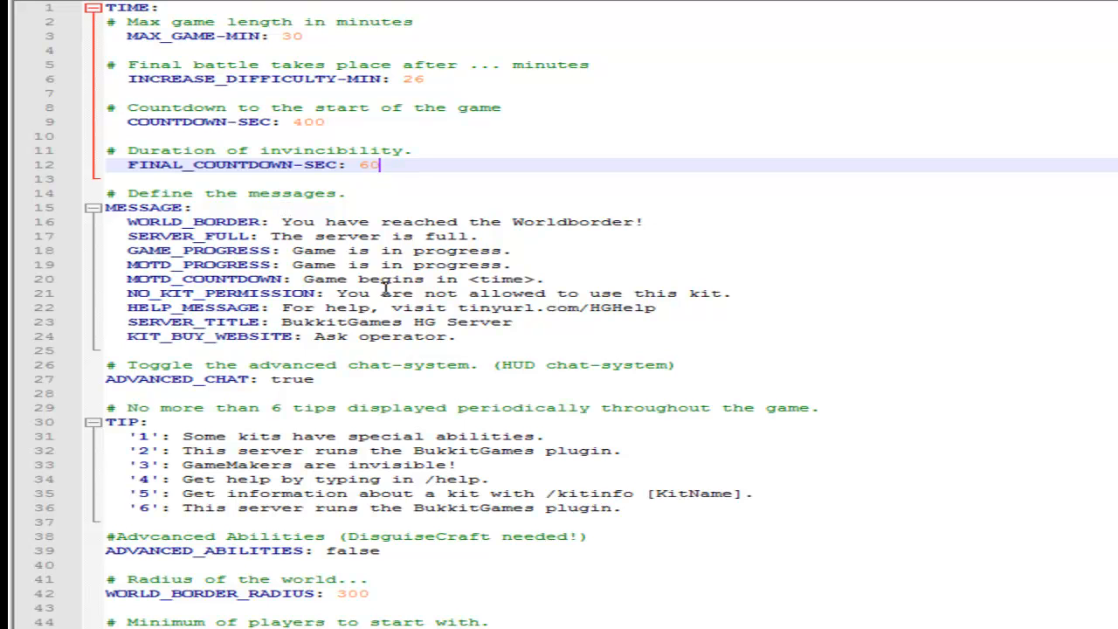
Replace the SERVER_TITLE text with "DarksHunger" and the HELP_MESSAGE text with "DarksHunger.cc.co".
{"action": "left_click_drag", "start_coordinate": [514, 321], "coordinate": [279, 321]}
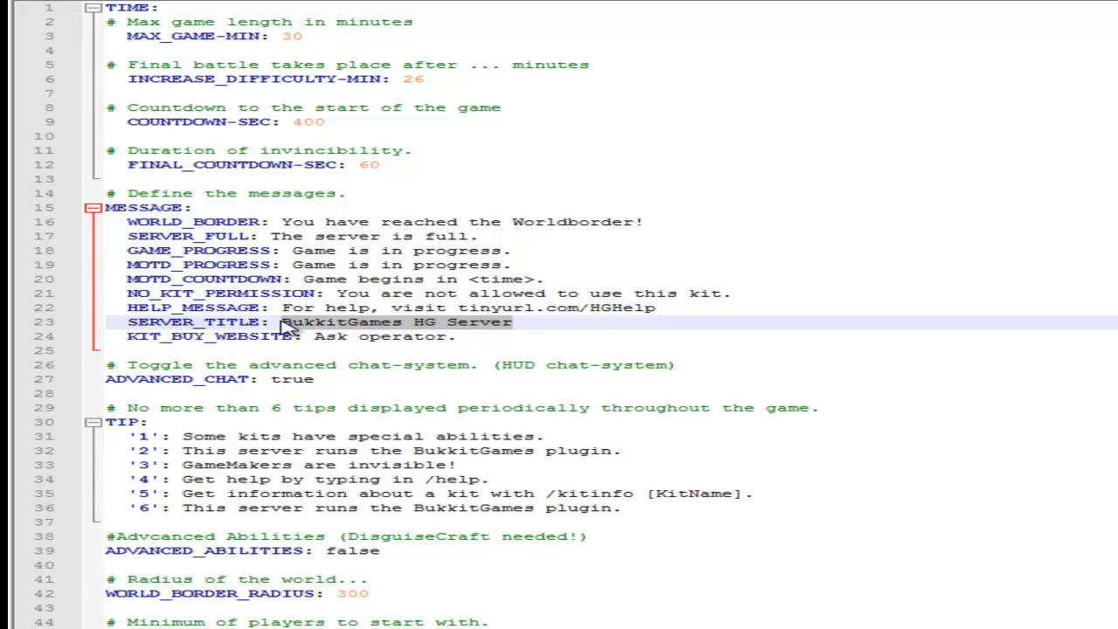
{"action": "type", "text": "Dark"}
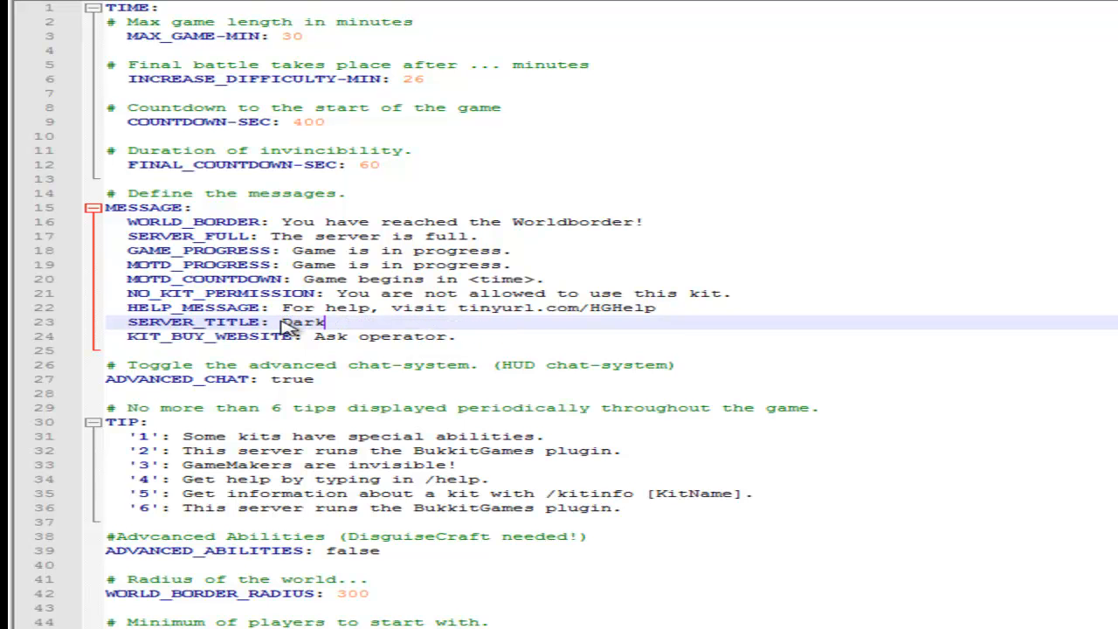
{"action": "type", "text": "sHunger"}
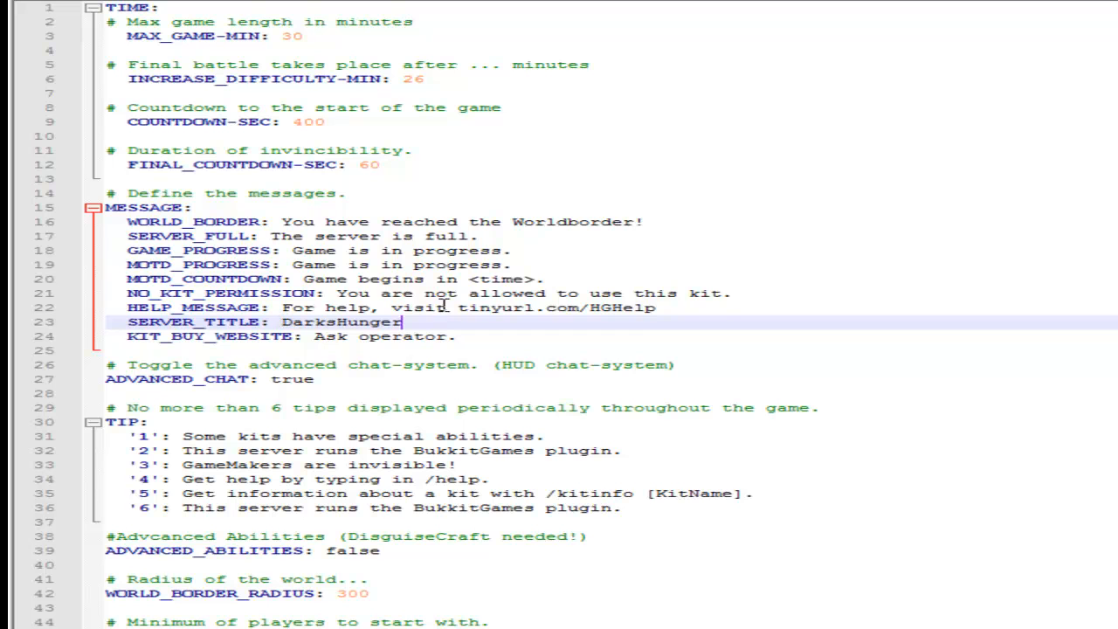
{"action": "left_click_drag", "start_coordinate": [669, 307], "coordinate": [281, 311]}
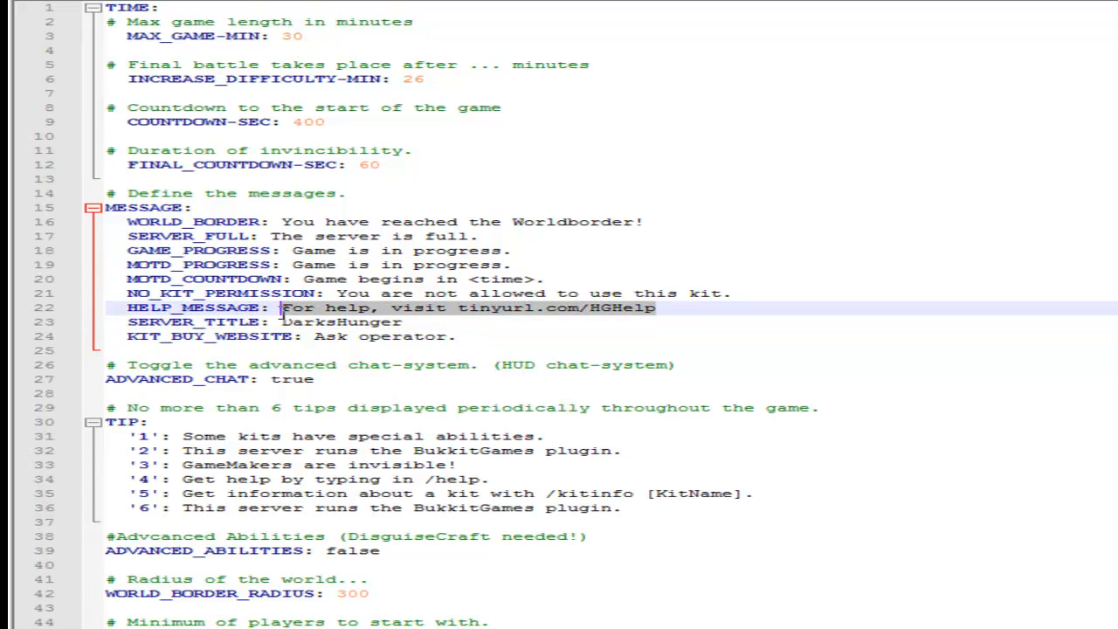
{"action": "type", "text": "DarksH"}
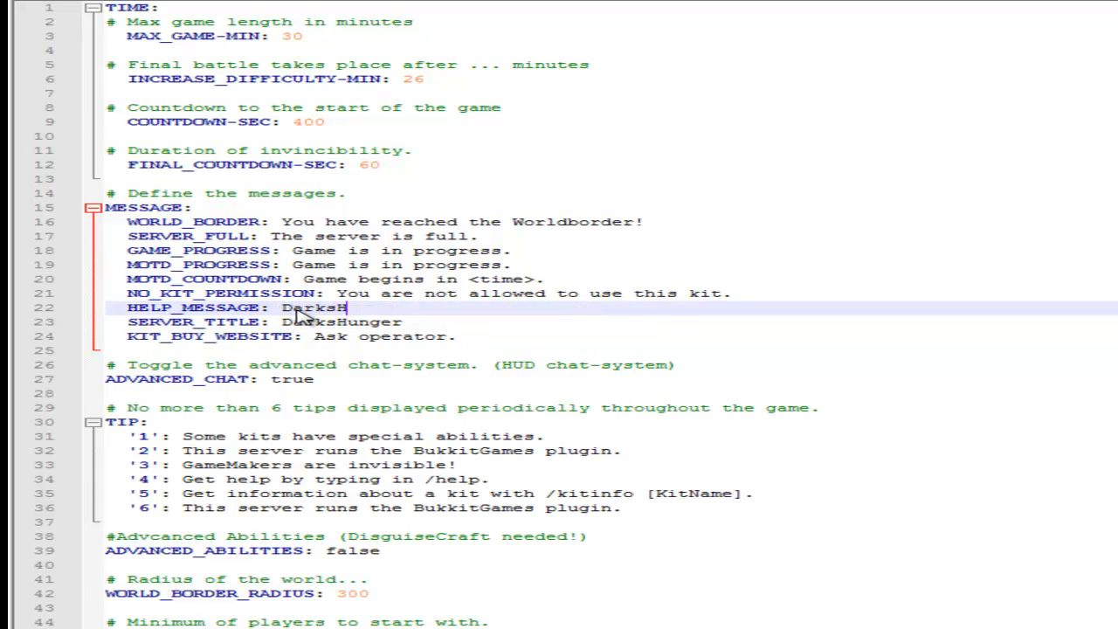
{"action": "type", "text": "unger.cc.co"}
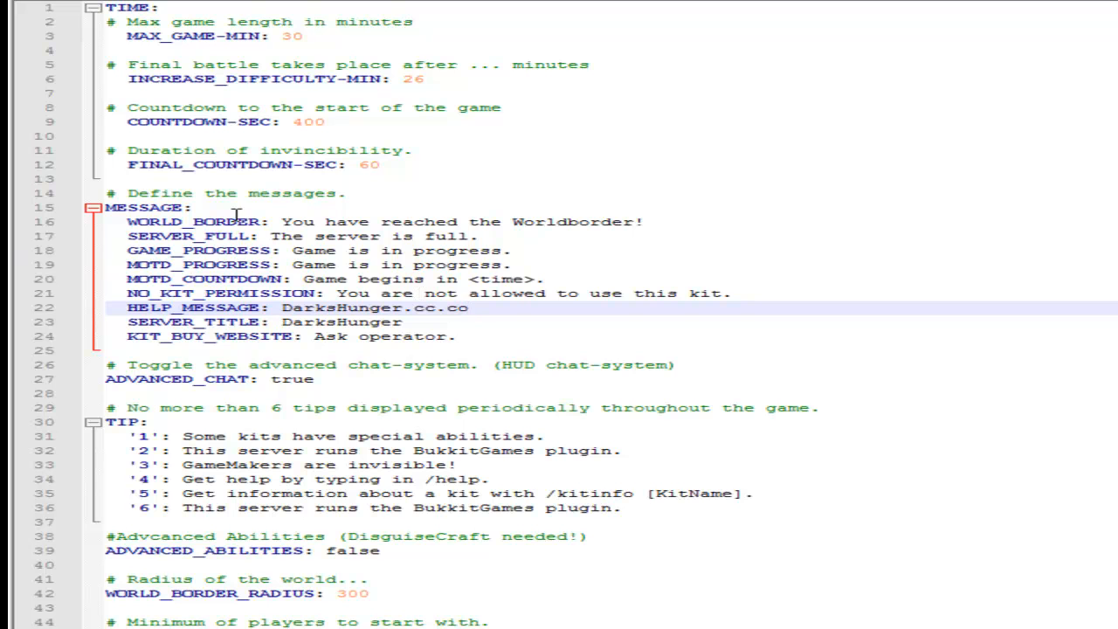
Add "try server b" to the end of the MOTD_PROGRESS message.
{"action": "left_click_drag", "start_coordinate": [534, 265], "coordinate": [295, 267]}
{"action": "left_click", "coordinate": [555, 262]}
{"action": "type", "text": "try server b"}
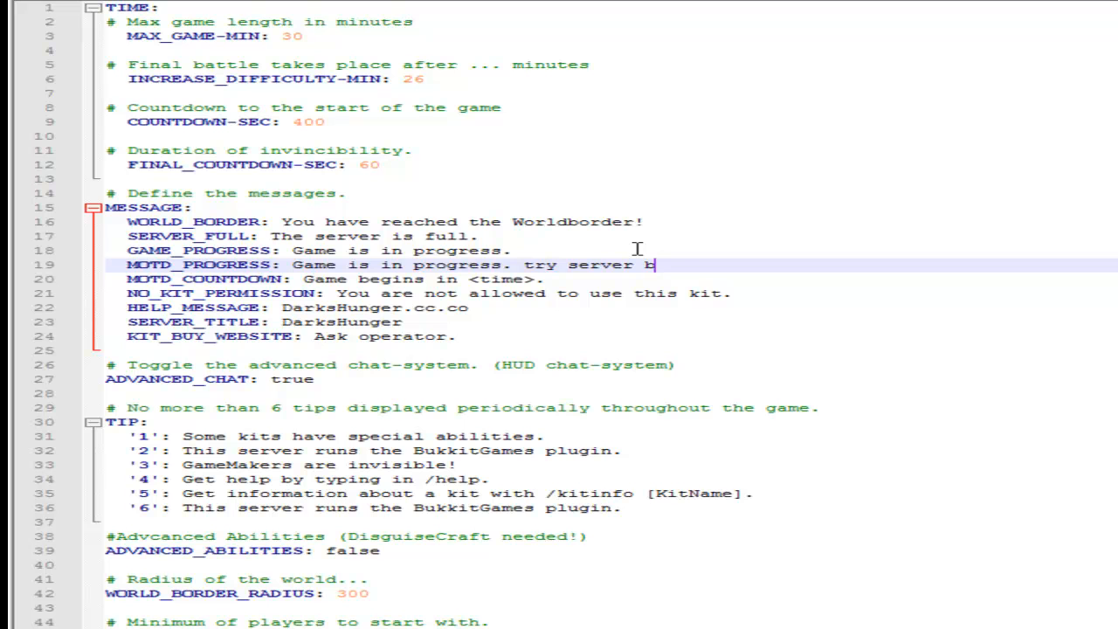
{"action": "type", "text": " c"}
{"action": "key", "text": "BackSpace"}
Turn off the advanced chat system by setting ADVANCED_CHAT to false.
{"action": "left_click", "coordinate": [346, 382]}
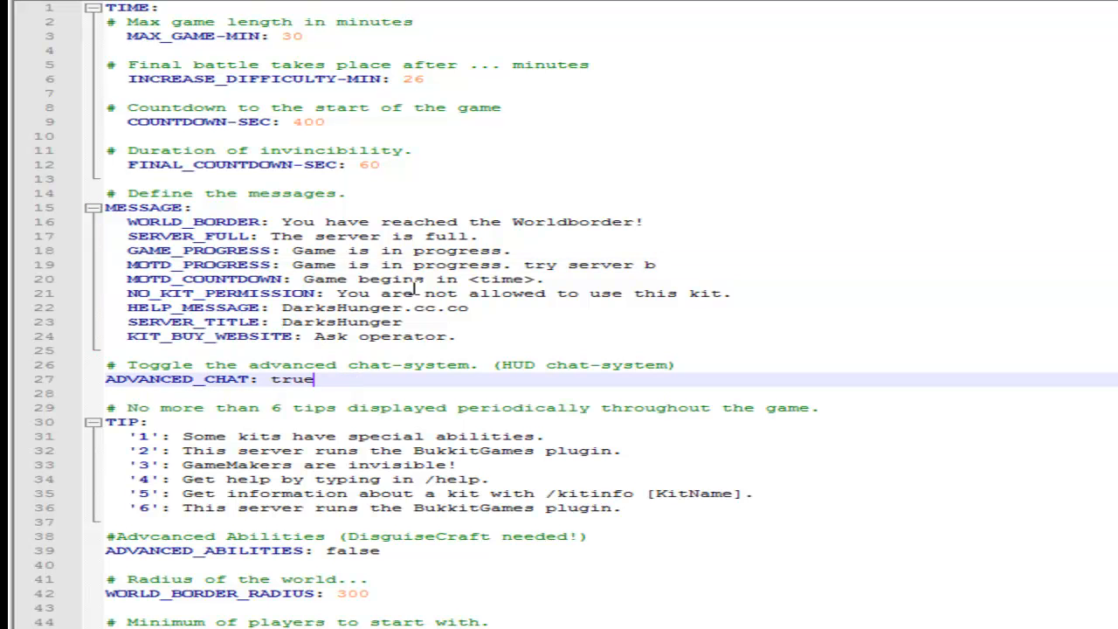
{"action": "key", "text": "BackSpace"}
{"action": "key", "text": "BackSpace"}
{"action": "key", "text": "BackSpace"}
{"action": "key", "text": "BackSpace"}
{"action": "type", "text": "false"}
Replace the text of tip 3 in the TIP section with "/kit barbarian to choose your kit".
{"action": "scroll", "coordinate": [352, 379], "scroll_direction": "down", "scroll_amount": 2}
{"action": "scroll", "coordinate": [352, 378], "scroll_direction": "down", "scroll_amount": 7}
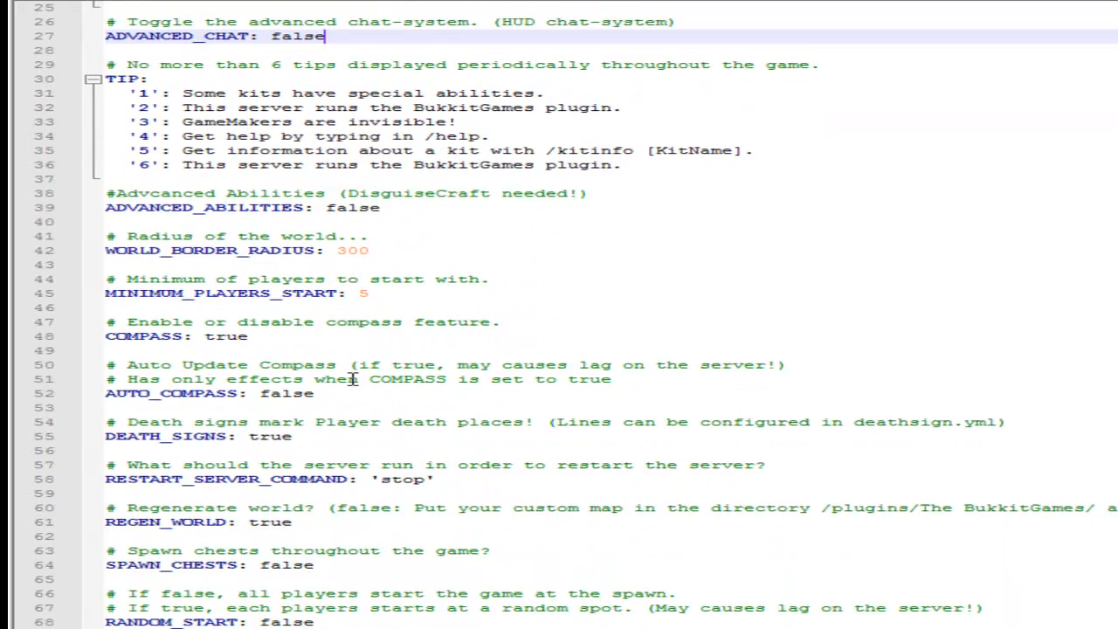
{"action": "left_click_drag", "start_coordinate": [544, 64], "coordinate": [187, 65]}
{"action": "left_click", "coordinate": [406, 92]}
{"action": "left_click_drag", "start_coordinate": [472, 93], "coordinate": [188, 96]}
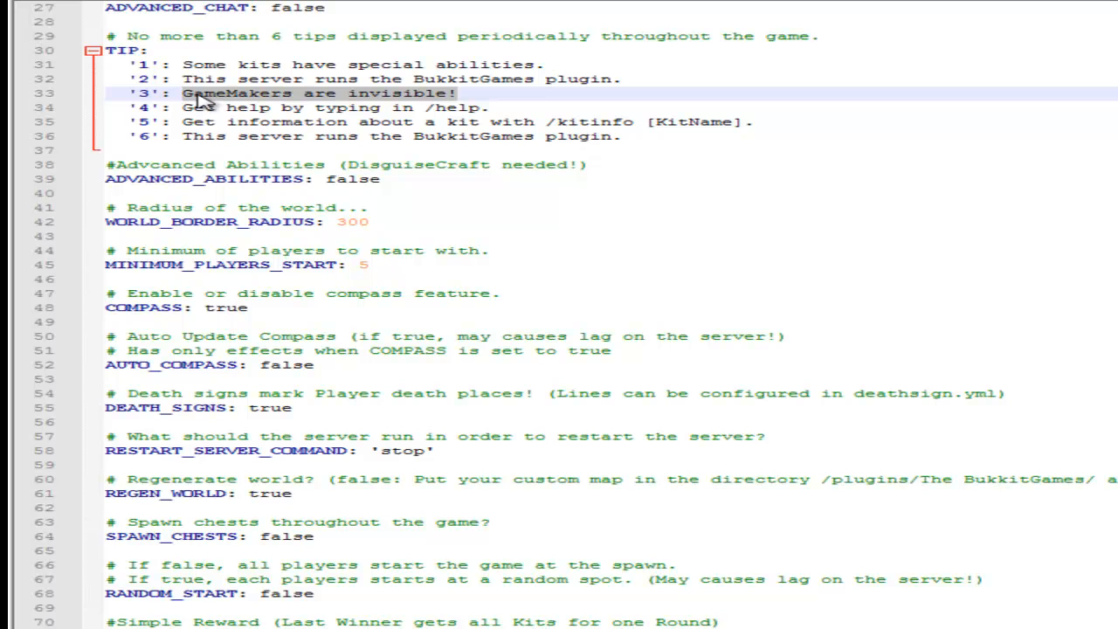
{"action": "type", "text": "/kit barb"}
{"action": "key", "text": "BackSpace"}
{"action": "key", "text": "BackSpace"}
{"action": "type", "text": "barbaria"}
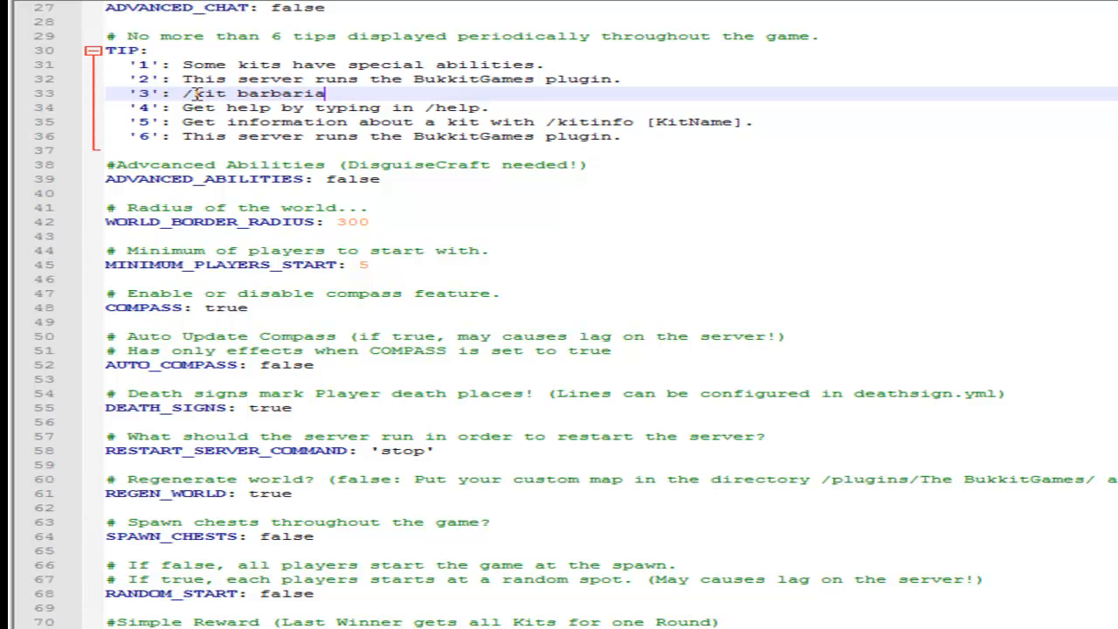
{"action": "type", "text": "n to choose"}
{"action": "key", "text": "BackSpace"}
{"action": "key", "text": "BackSpace"}
{"action": "key", "text": "BackSpace"}
{"action": "type", "text": "ose your"}
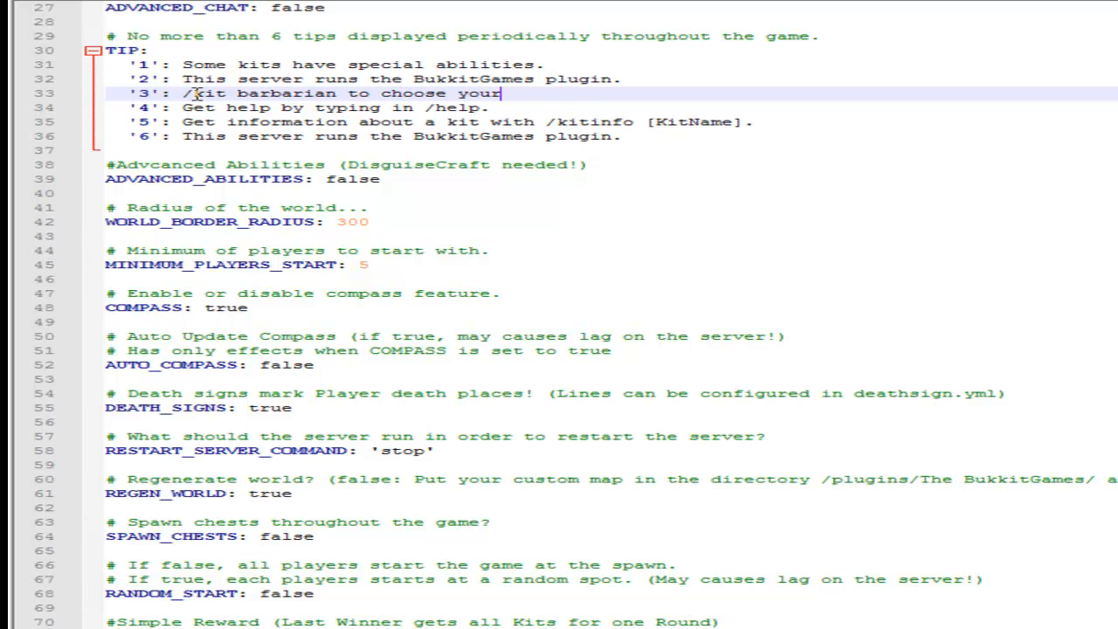
{"action": "type", "text": " kit."}
End tip 3 with "kit." and replace the text of tip 6 with "No diamond!".
{"action": "left_click", "coordinate": [602, 136]}
{"action": "left_click_drag", "start_coordinate": [621, 136], "coordinate": [181, 136]}
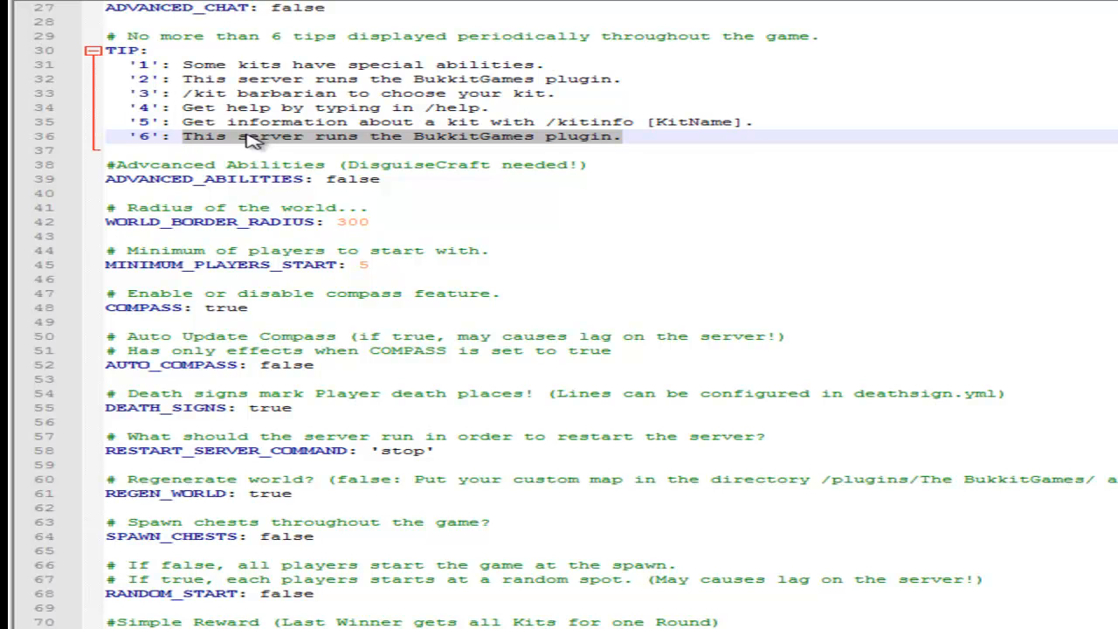
{"action": "type", "text": "N"}
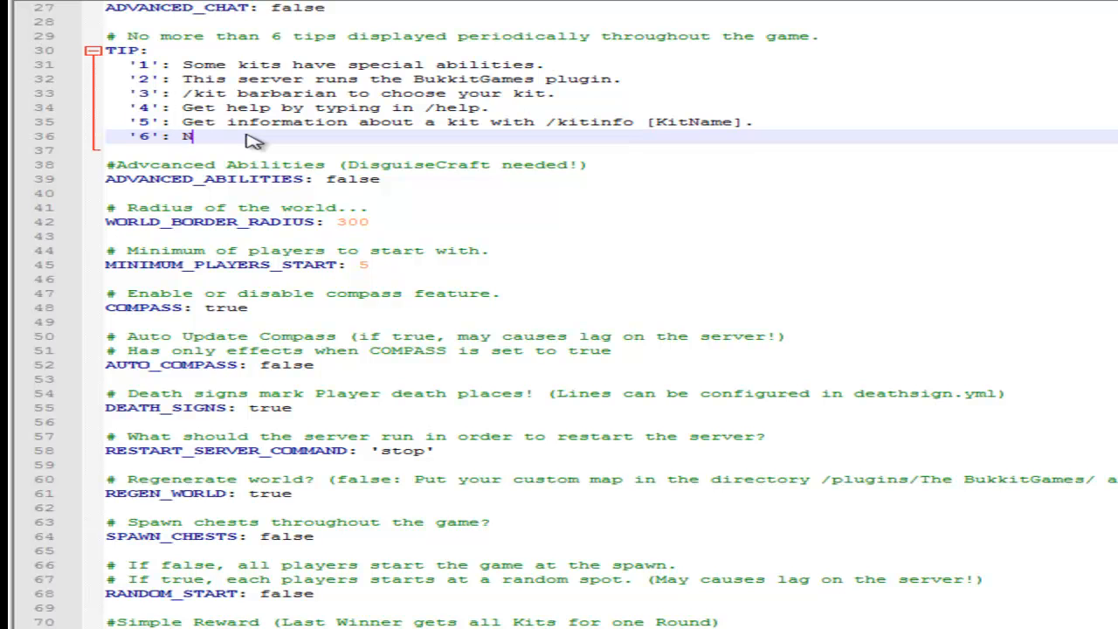
{"action": "type", "text": "o diamond!"}
Turn on the advanced abilities by setting ADVANCED_ABILITIES to true.
{"action": "left_click", "coordinate": [382, 179]}
{"action": "key", "text": "BackSpace"}
{"action": "key", "text": "BackSpace"}
{"action": "key", "text": "BackSpace"}
{"action": "key", "text": "BackSpace"}
{"action": "key", "text": "BackSpace"}
{"action": "type", "text": "true"}
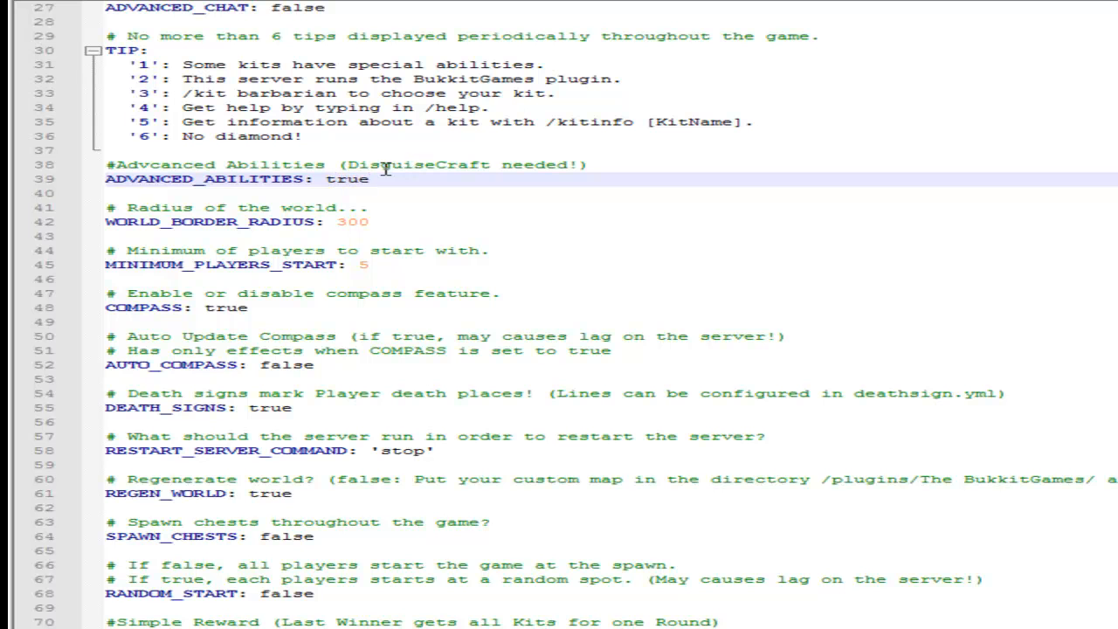
Set the world radius, WORLD_BORDER_RADIUS, to 250.
{"action": "left_click", "coordinate": [376, 222]}
{"action": "key", "text": "BackSpace"}
{"action": "key", "text": "BackSpace"}
{"action": "key", "text": "BackSpace"}
{"action": "type", "text": "4"}
{"action": "key", "text": "BackSpace"}
{"action": "type", "text": "250"}
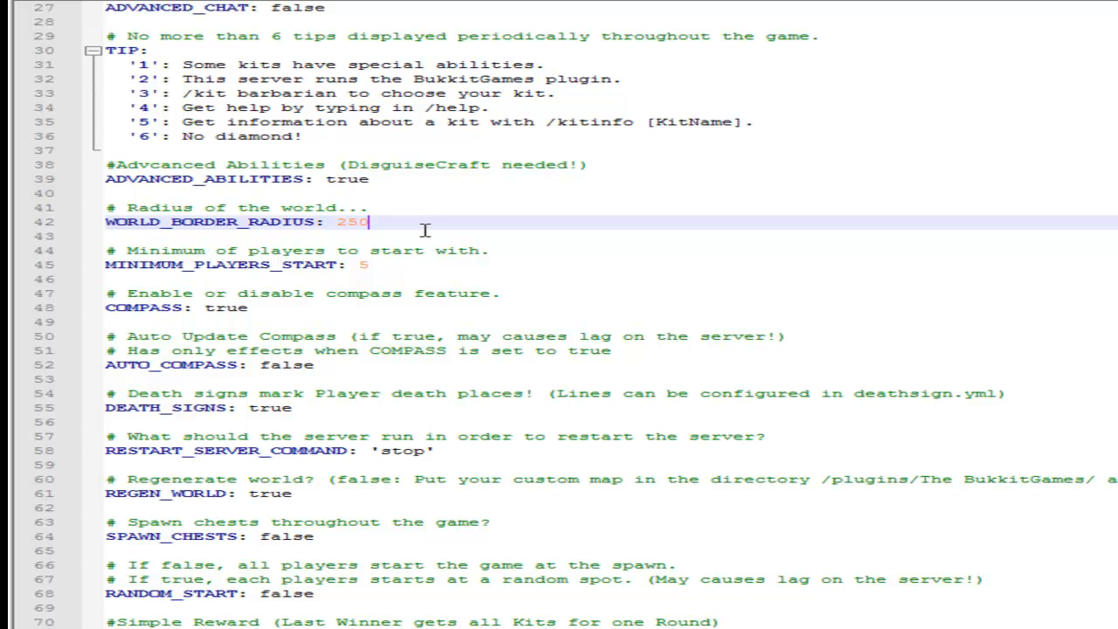
{"action": "left_click", "coordinate": [381, 265]}
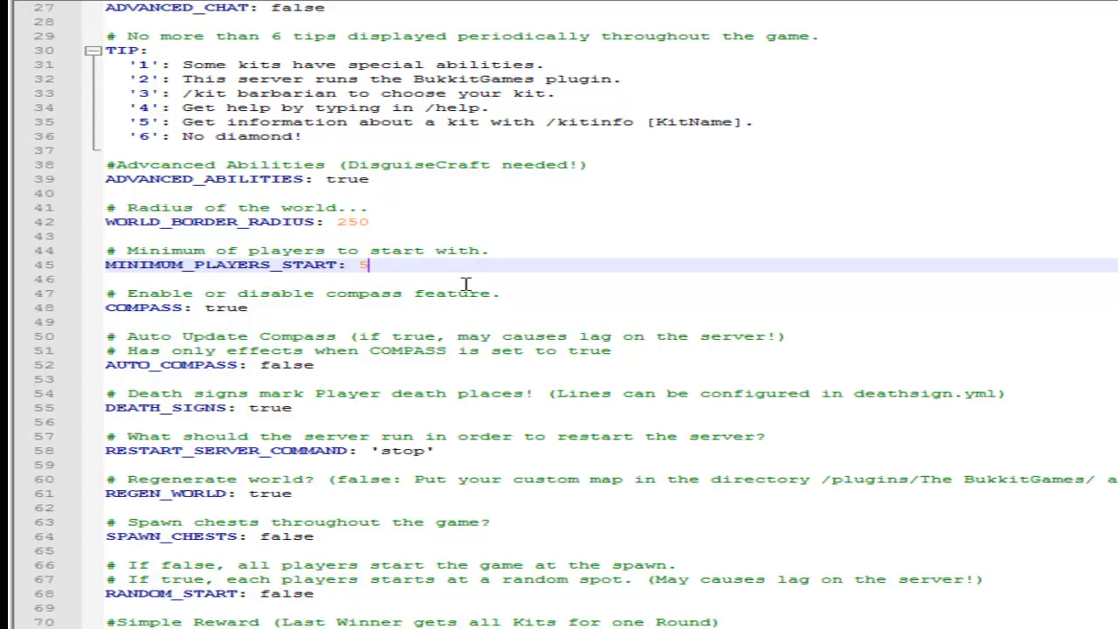
{"action": "left_click", "coordinate": [266, 311]}
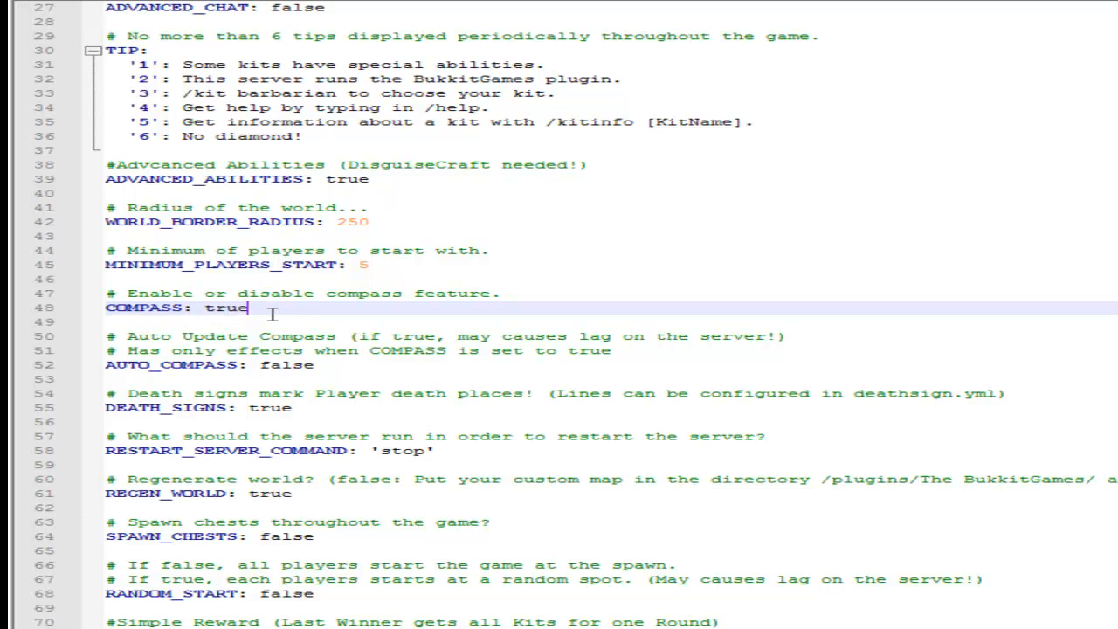
{"action": "left_click", "coordinate": [319, 365]}
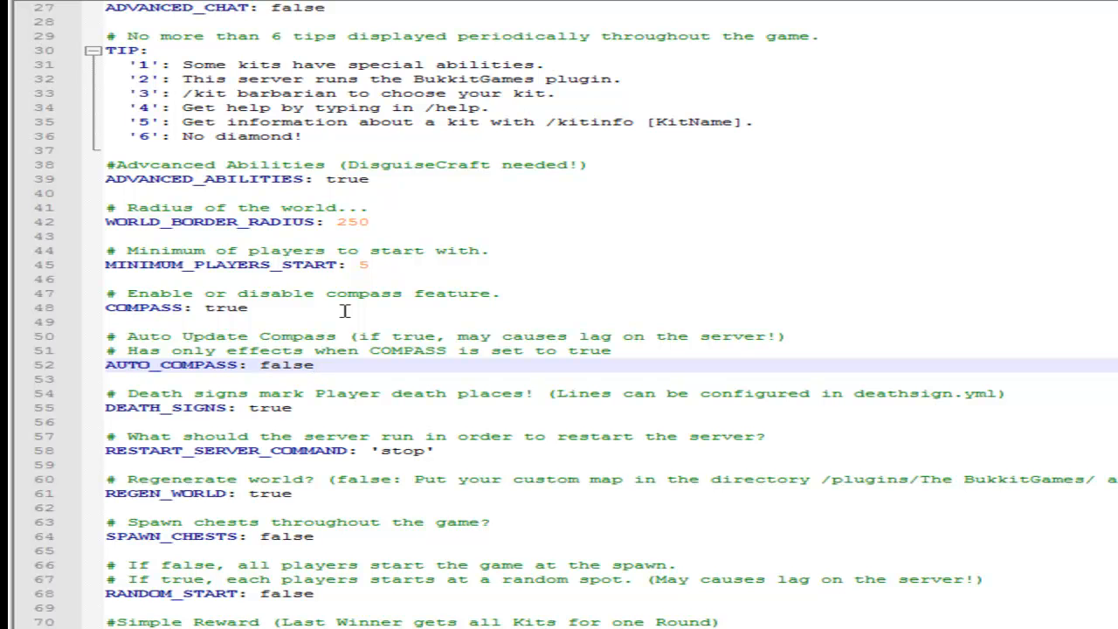
Turn off the signs that mark player death places by setting DEATH_SIGNS to false.
{"action": "left_click", "coordinate": [304, 406]}
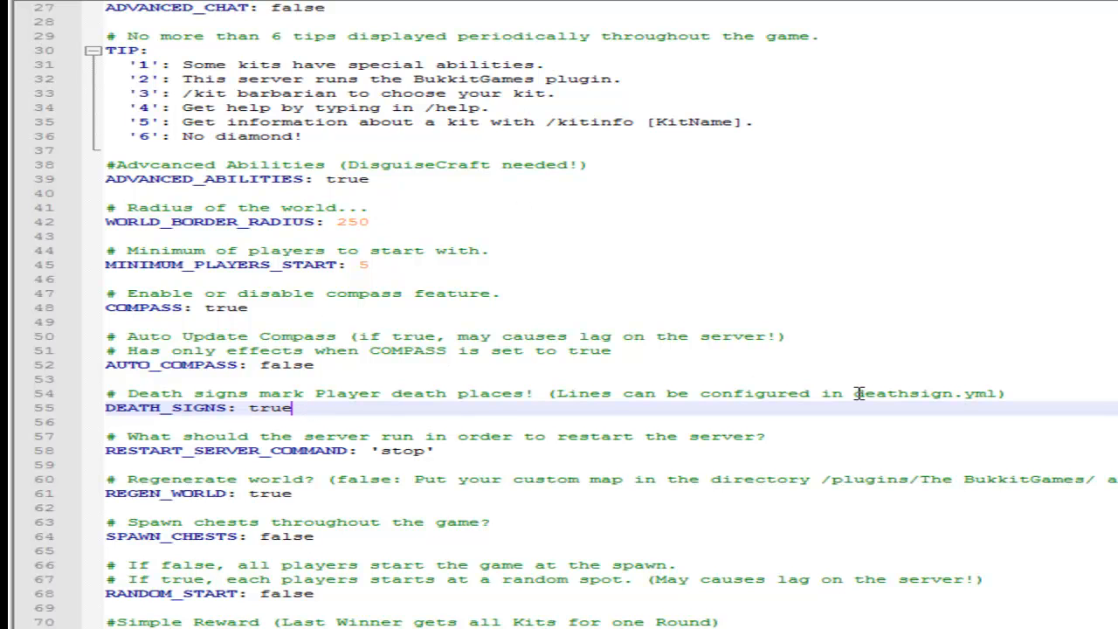
{"action": "key", "text": "BackSpace"}
{"action": "key", "text": "BackSpace"}
{"action": "key", "text": "BackSpace"}
{"action": "key", "text": "BackSpace"}
{"action": "type", "text": "false"}
{"action": "left_click", "coordinate": [423, 449]}
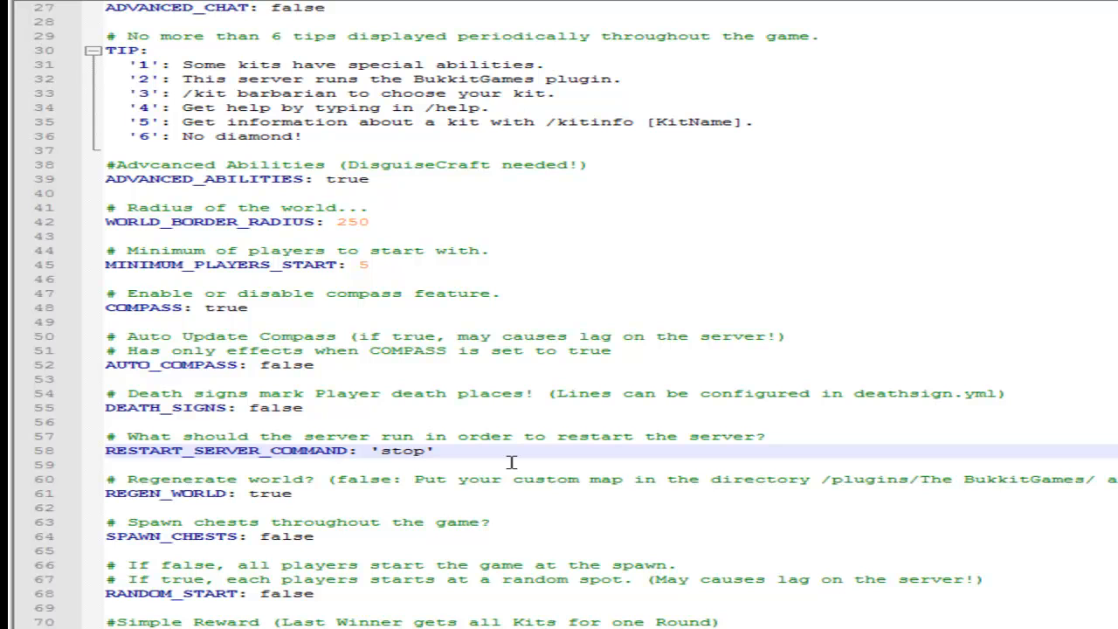
{"action": "left_click", "coordinate": [430, 445]}
{"action": "key", "text": "BackSpace"}
{"action": "key", "text": "BackSpace"}
{"action": "key", "text": "BackSpace"}
{"action": "key", "text": "BackSpace"}
{"action": "type", "text": ".resta"}
{"action": "key", "text": "BackSpace"}
{"action": "key", "text": "BackSpace"}
{"action": "key", "text": "BackSpace"}
{"action": "key", "text": "BackSpace"}
{"action": "key", "text": "BackSpace"}
{"action": "type", "text": "st"}
{"action": "key", "text": "BackSpace"}
{"action": "key", "text": "BackSpace"}
{"action": "key", "text": "BackSpace"}
{"action": "type", "text": "stop"}
Create a folder named "world" in The BukkitGames plugin folder, delete it again and return to the config file.
{"action": "scroll", "coordinate": [485, 476], "scroll_direction": "down", "scroll_amount": 3}
{"action": "left_click", "coordinate": [340, 354]}
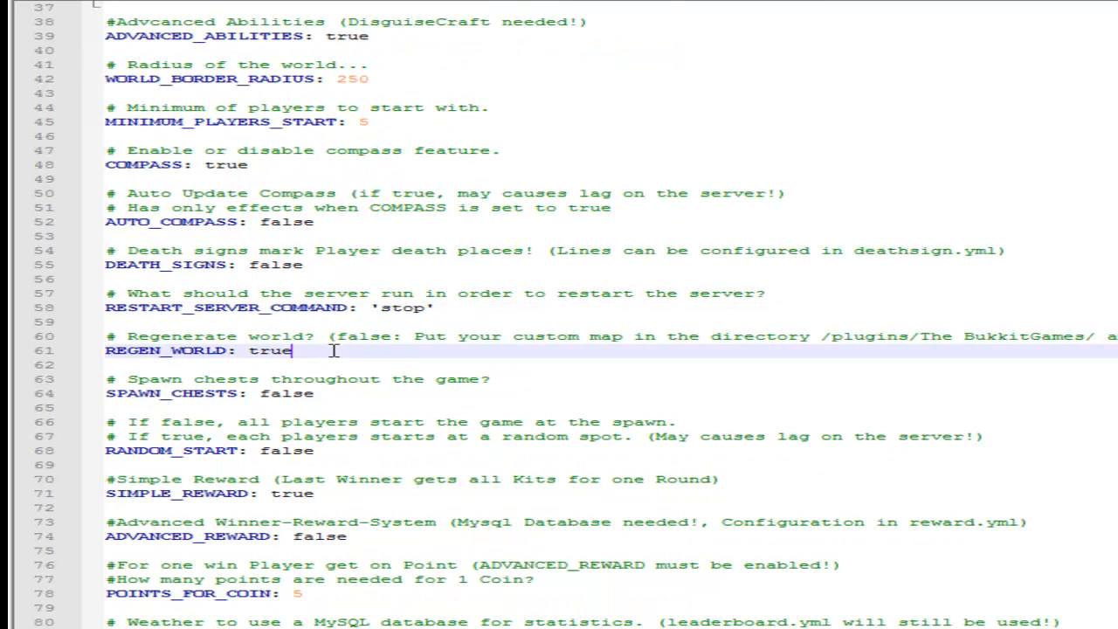
{"action": "left_click", "coordinate": [908, 628]}
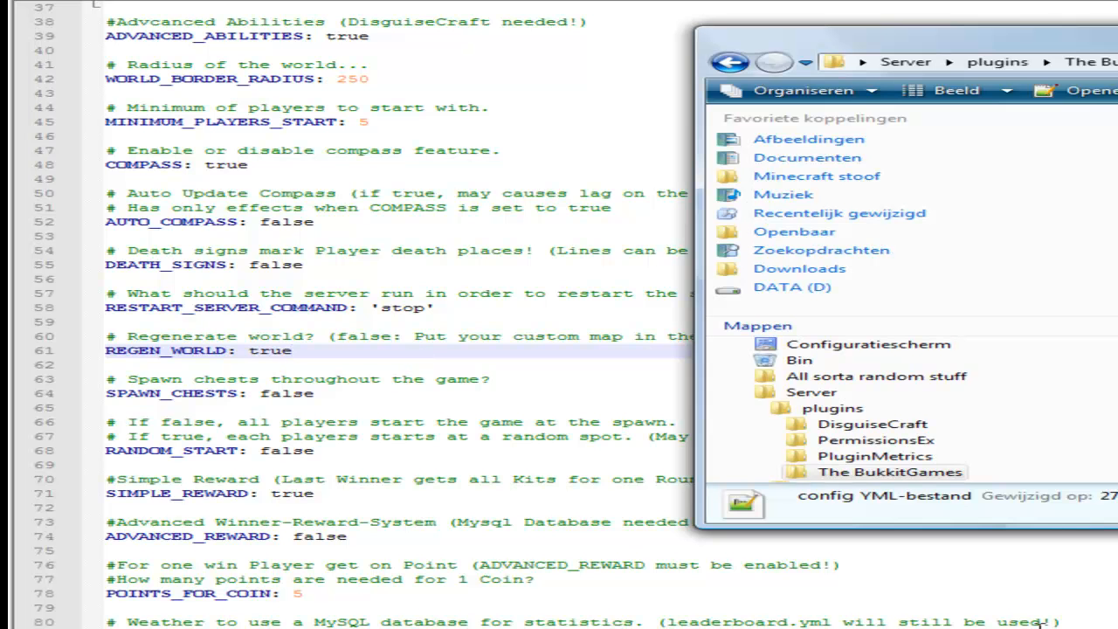
{"action": "left_click", "coordinate": [1116, 349]}
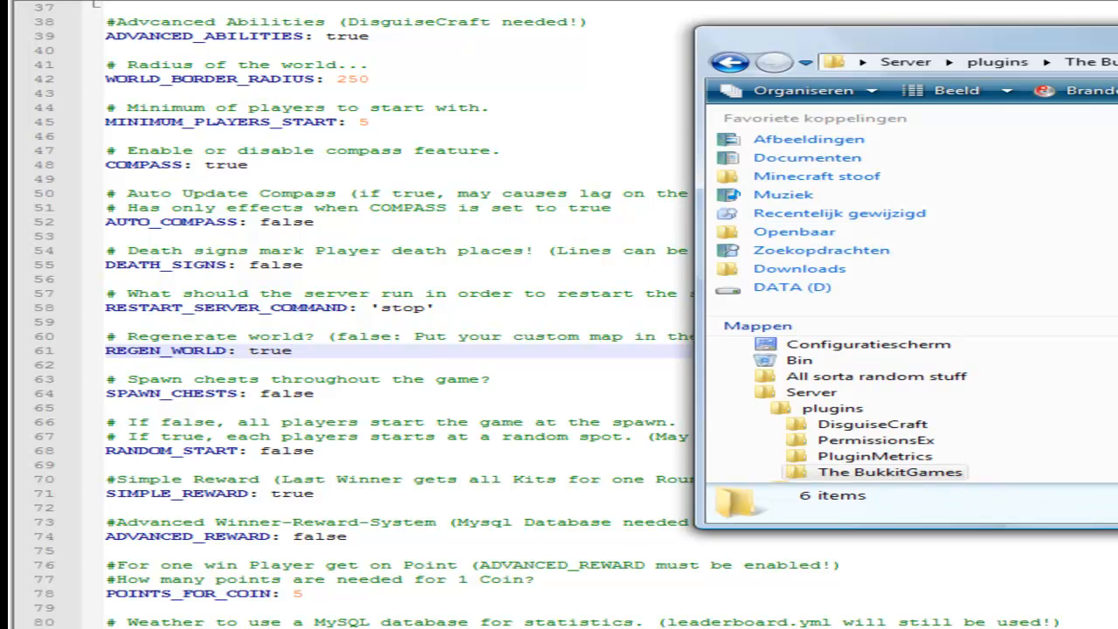
{"action": "left_click", "coordinate": [1117, 157]}
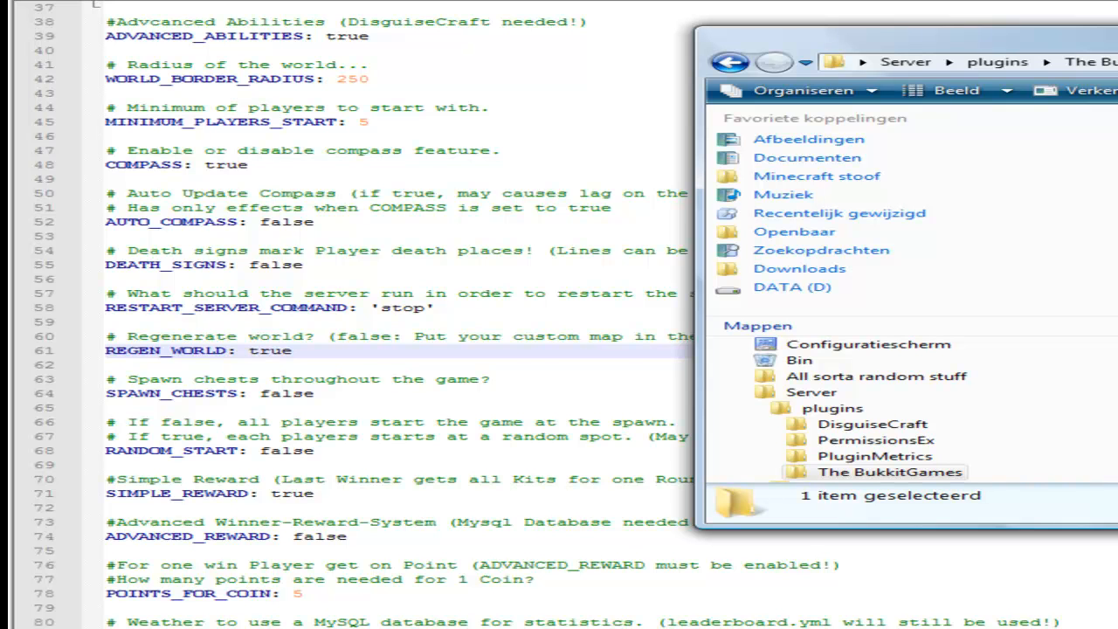
{"action": "left_click", "coordinate": [1117, 393]}
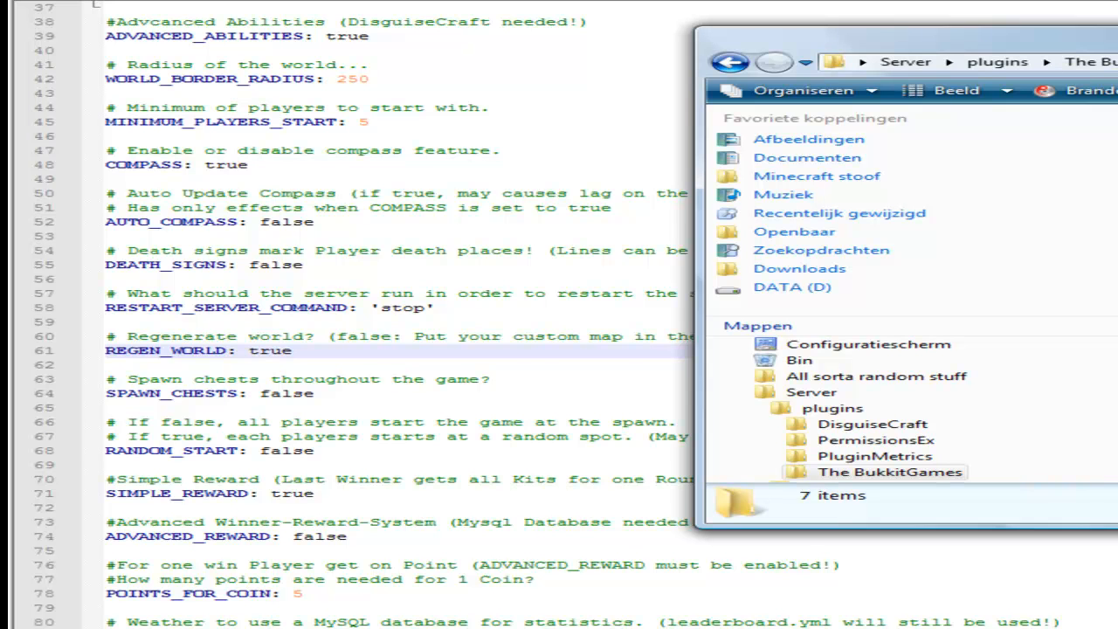
{"action": "left_click", "coordinate": [1116, 157]}
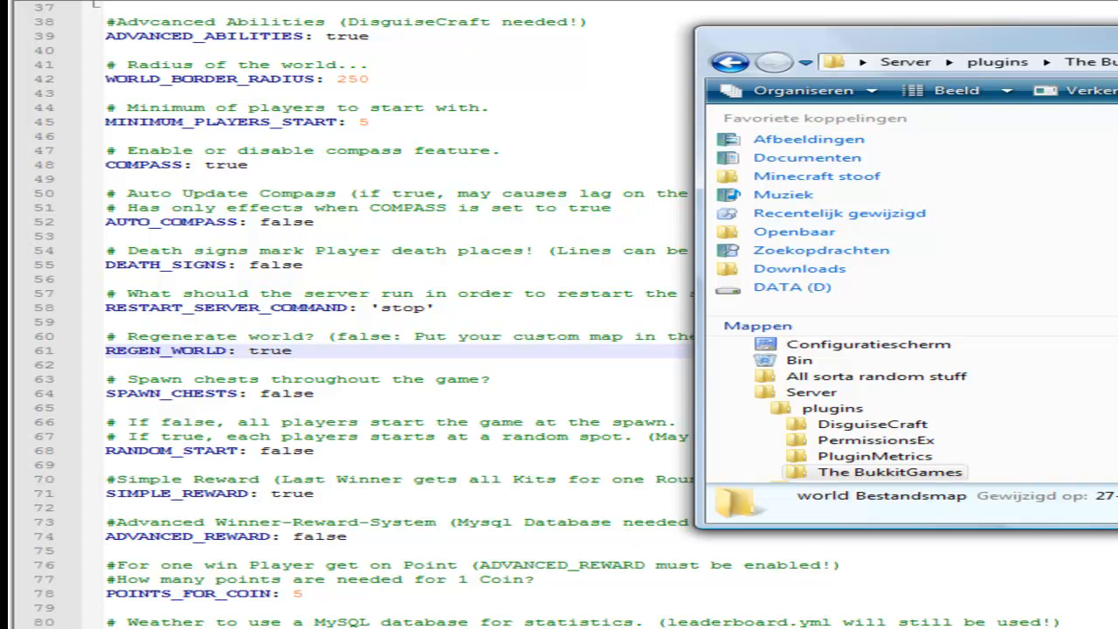
{"action": "key", "text": "Delete"}
{"action": "key", "text": "Return"}
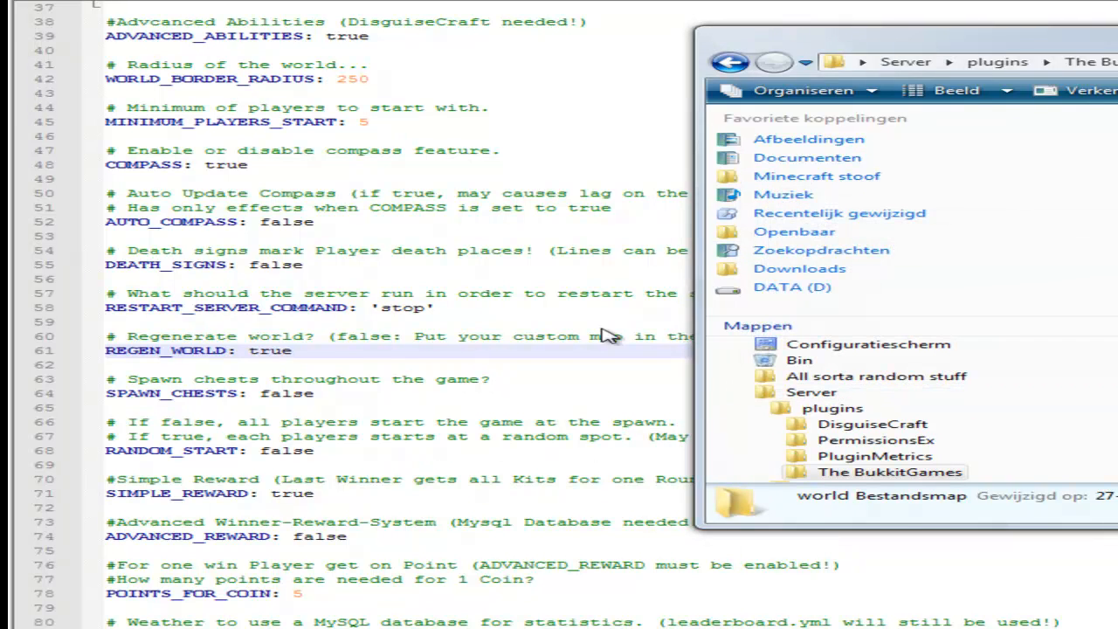
{"action": "left_click", "coordinate": [978, 628]}
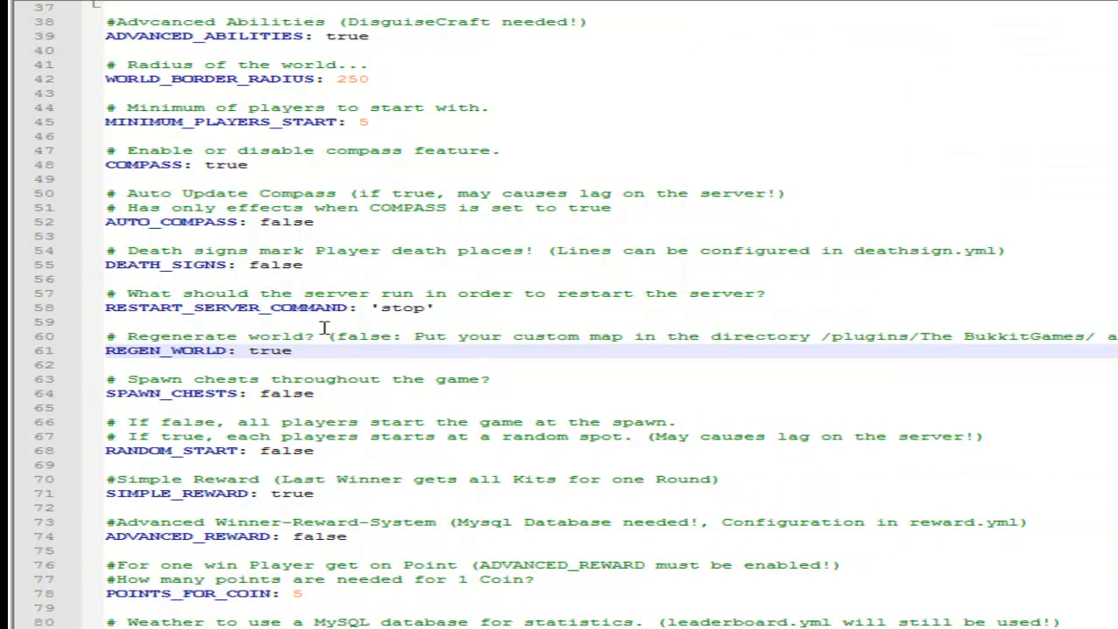
Enable chests throughout the game by setting SPAWN_CHESTS to true.
{"action": "left_click", "coordinate": [328, 396]}
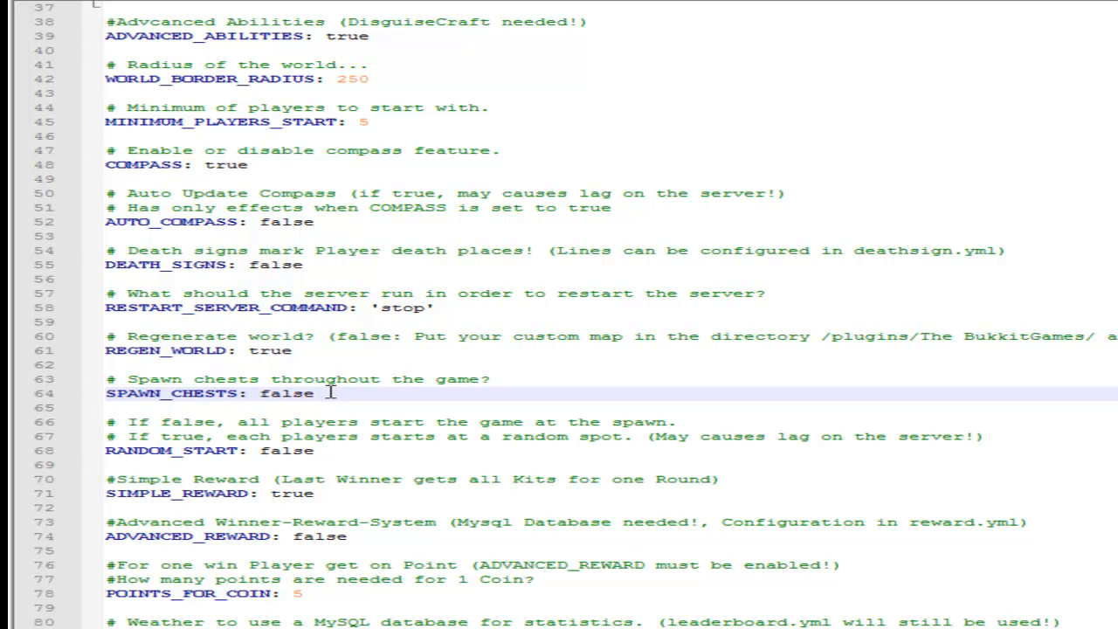
{"action": "key", "text": "BackSpace"}
{"action": "key", "text": "BackSpace"}
{"action": "key", "text": "BackSpace"}
{"action": "key", "text": "BackSpace"}
{"action": "key", "text": "BackSpace"}
{"action": "type", "text": "tu"}
{"action": "key", "text": "BackSpace"}
{"action": "type", "text": "rue"}
Examine the random start and reward settings in the config, and open reward.yml to check which kits a coin can buy.
{"action": "left_click", "coordinate": [322, 448]}
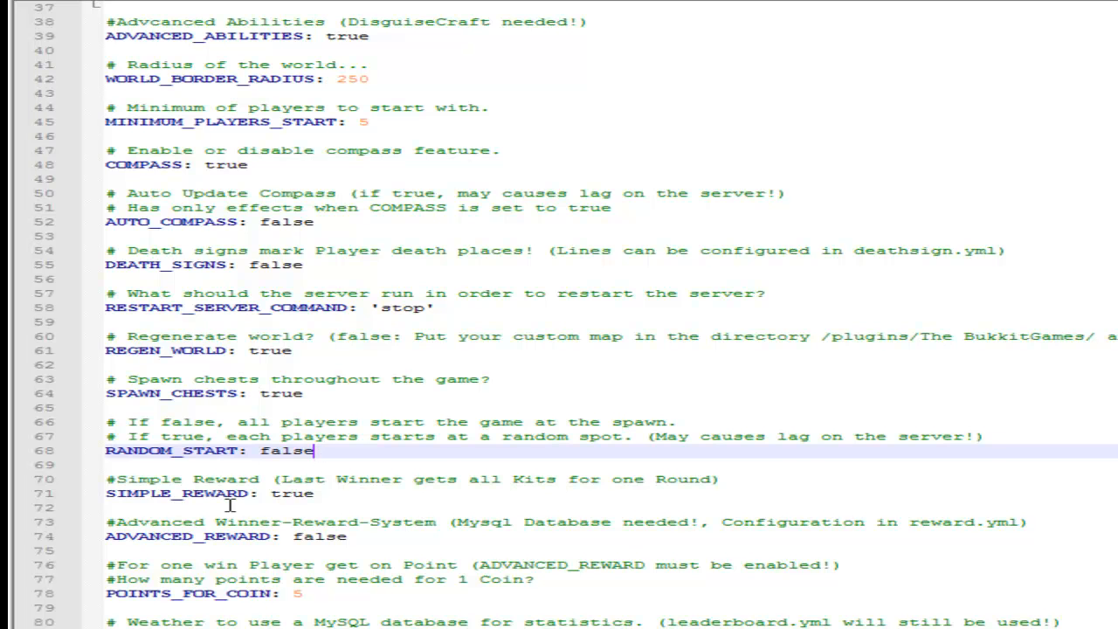
{"action": "scroll", "coordinate": [279, 402], "scroll_direction": "down", "scroll_amount": 3}
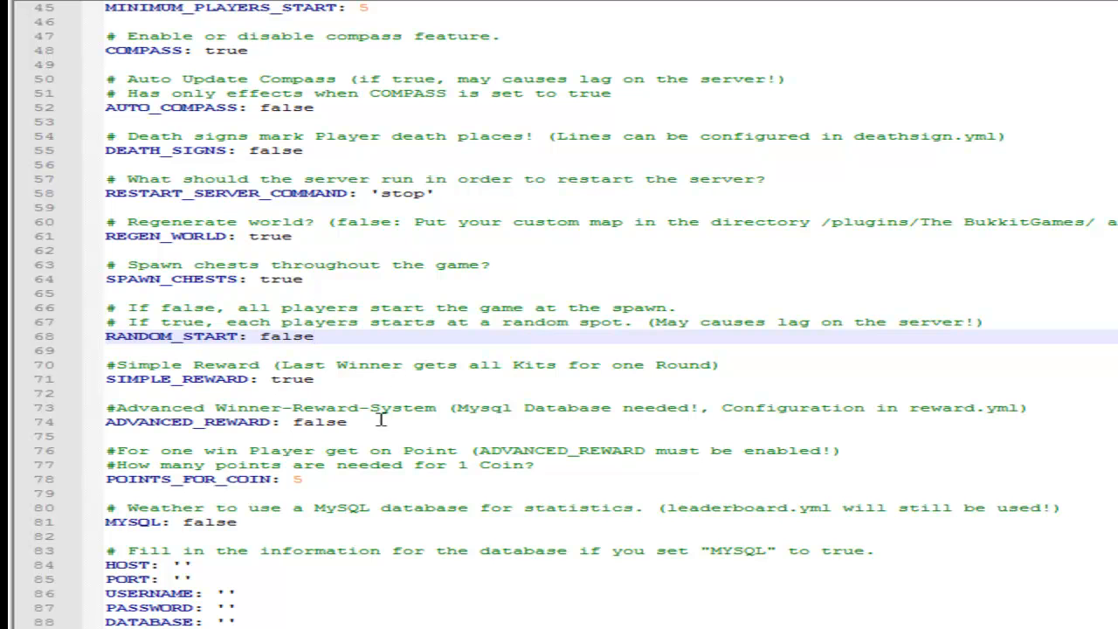
{"action": "left_click", "coordinate": [346, 379]}
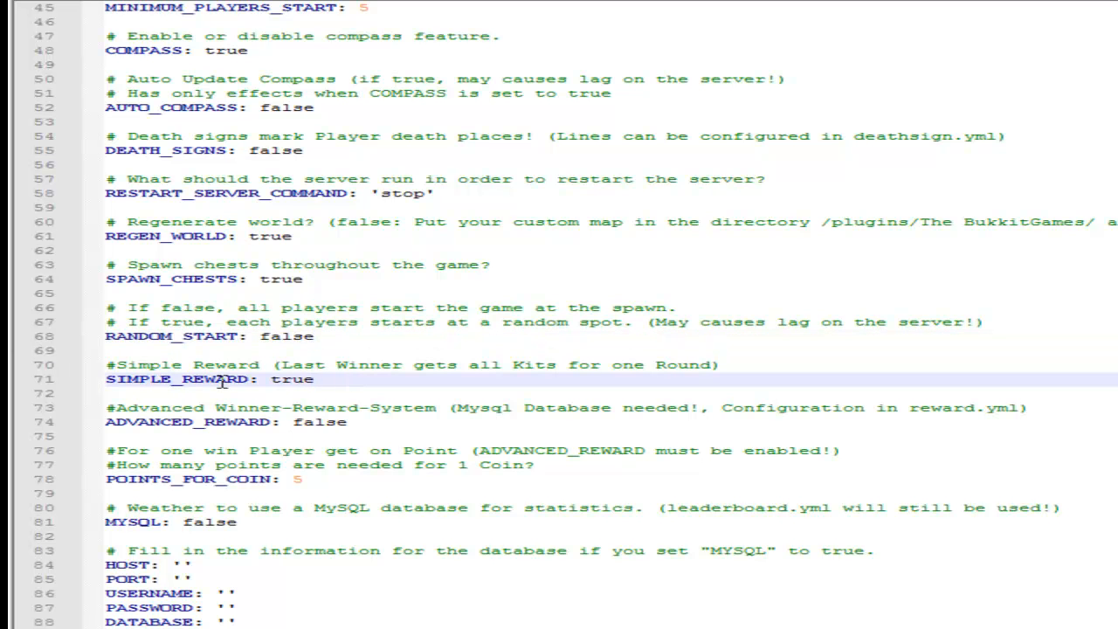
{"action": "left_click", "coordinate": [404, 420]}
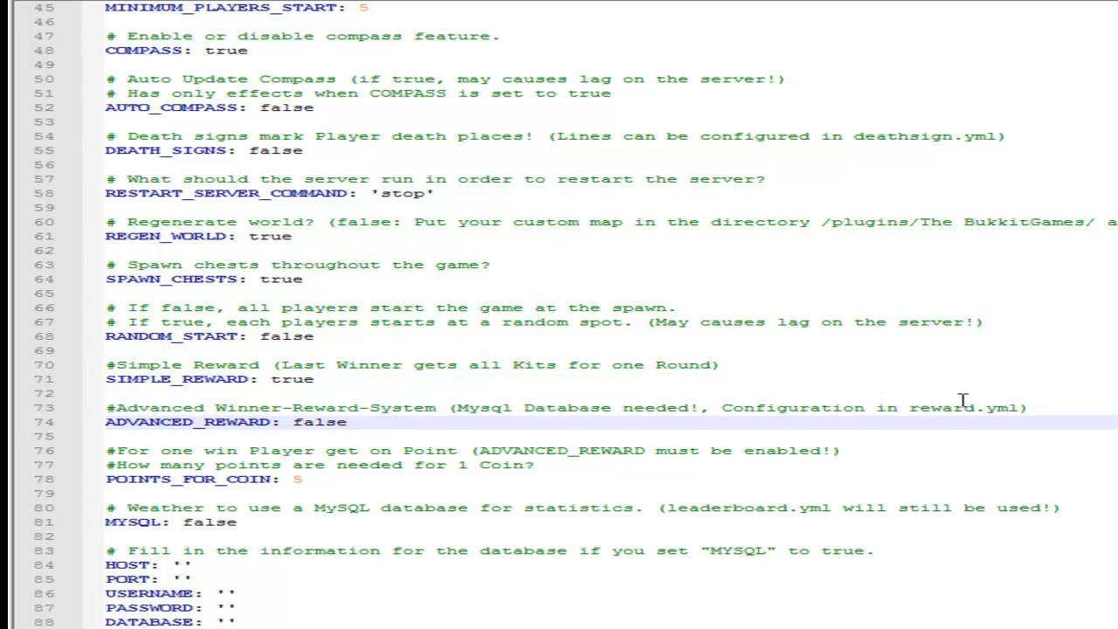
{"action": "left_click", "coordinate": [947, 625]}
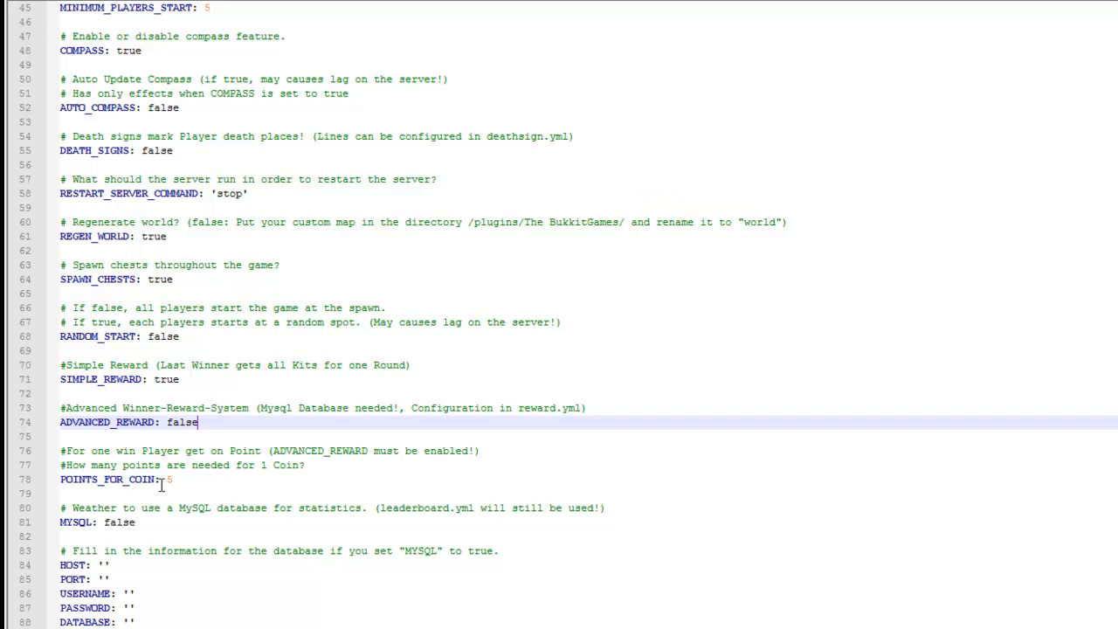
{"action": "left_click", "coordinate": [201, 473]}
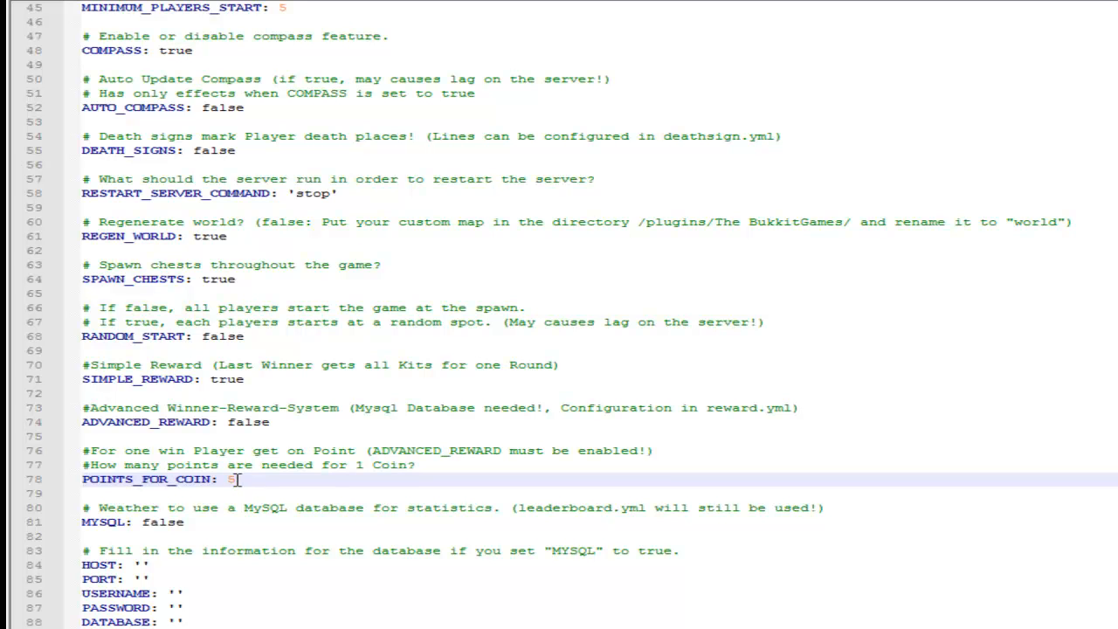
{"action": "left_click", "coordinate": [709, 627]}
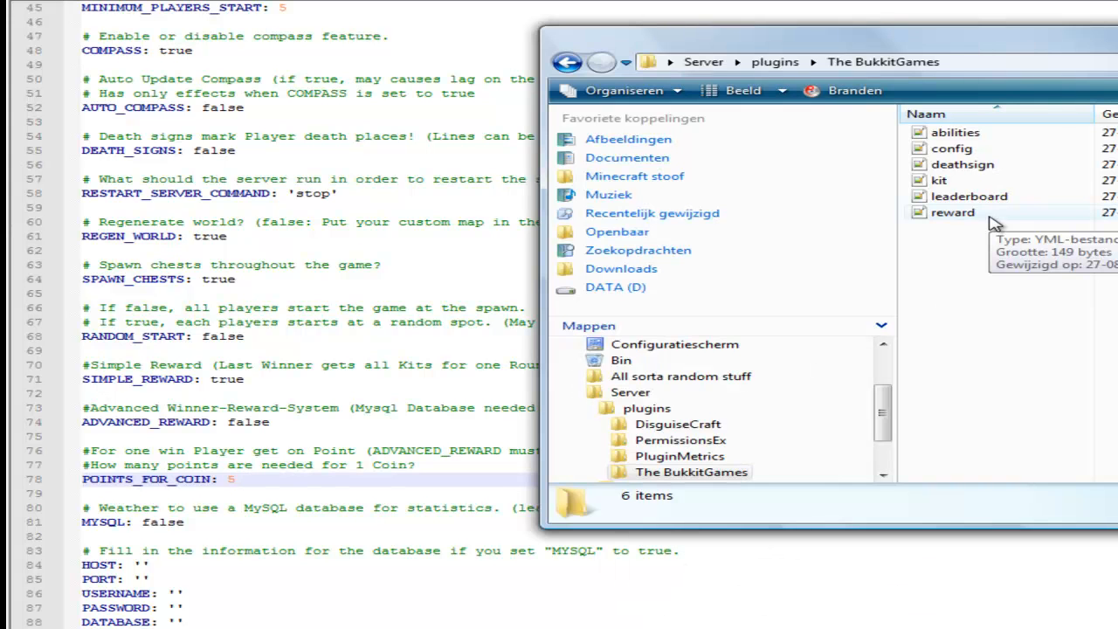
{"action": "double_click", "coordinate": [989, 216]}
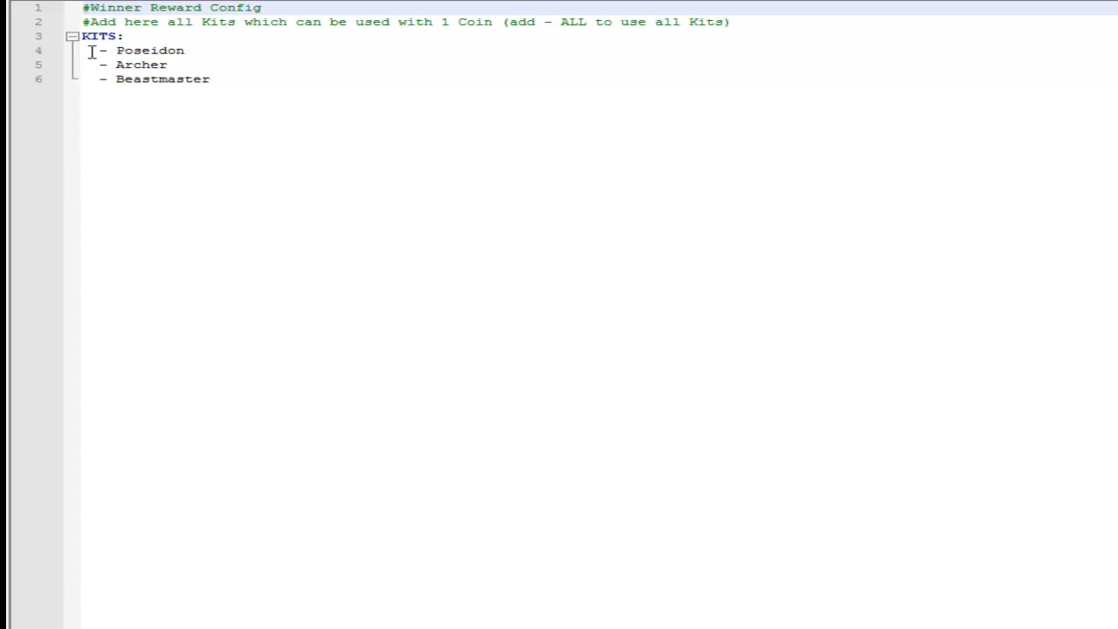
{"action": "left_click", "coordinate": [218, 77]}
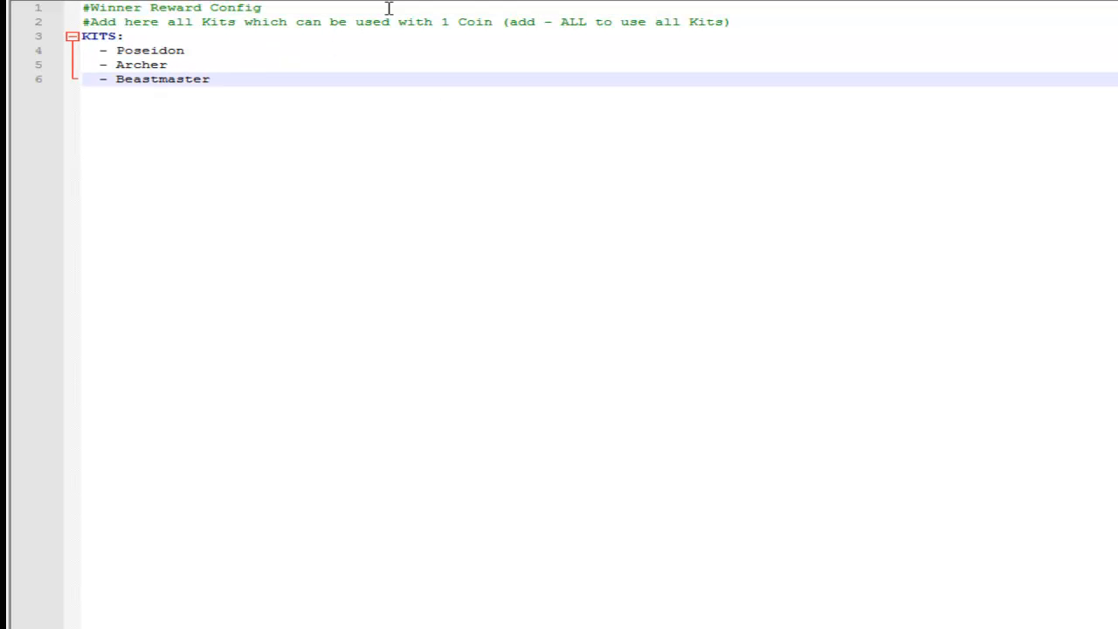
{"action": "left_click", "coordinate": [418, 2]}
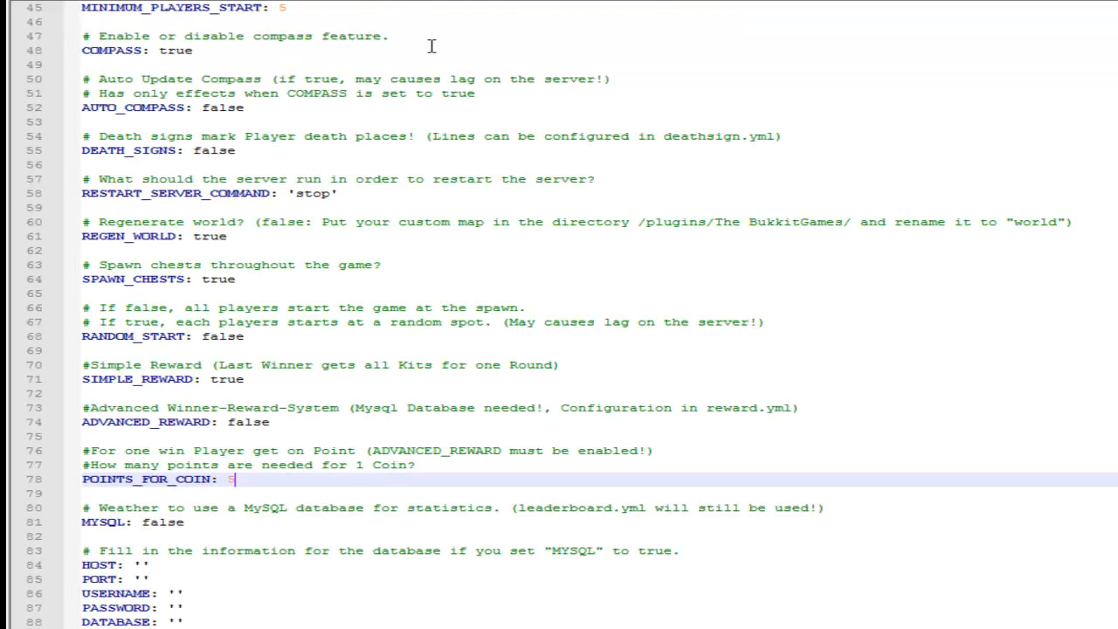
Try setting the MYSQL statistics option to true and revert it to false.
{"action": "left_click", "coordinate": [192, 523]}
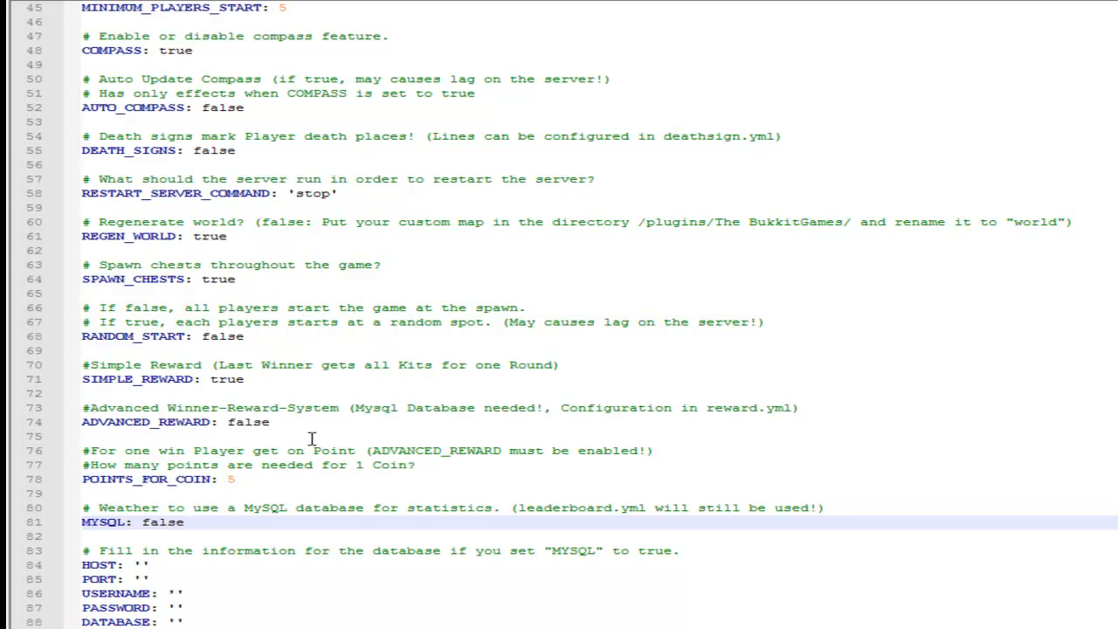
{"action": "key", "text": "BackSpace"}
{"action": "key", "text": "BackSpace"}
{"action": "key", "text": "BackSpace"}
{"action": "key", "text": "BackSpace"}
{"action": "type", "text": "turerue"}
{"action": "key", "text": "BackSpace"}
{"action": "key", "text": "BackSpace"}
{"action": "key", "text": "BackSpace"}
{"action": "type", "text": "fal"}
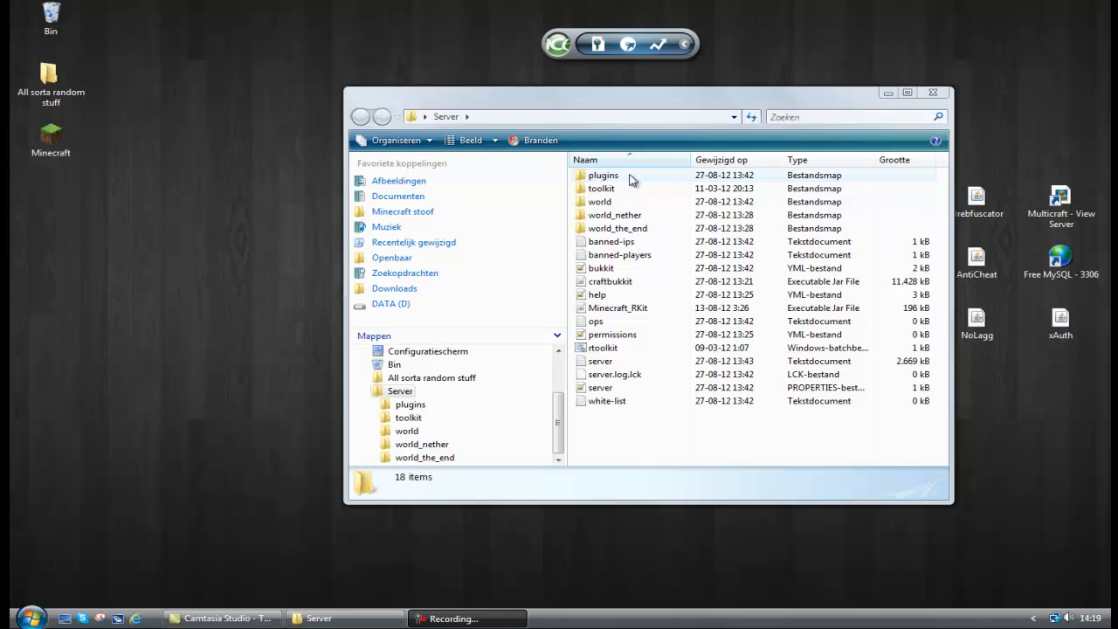
Open deathsign.yml from The BukkitGames folder inside the server's plugins folder.
{"action": "double_click", "coordinate": [632, 179]}
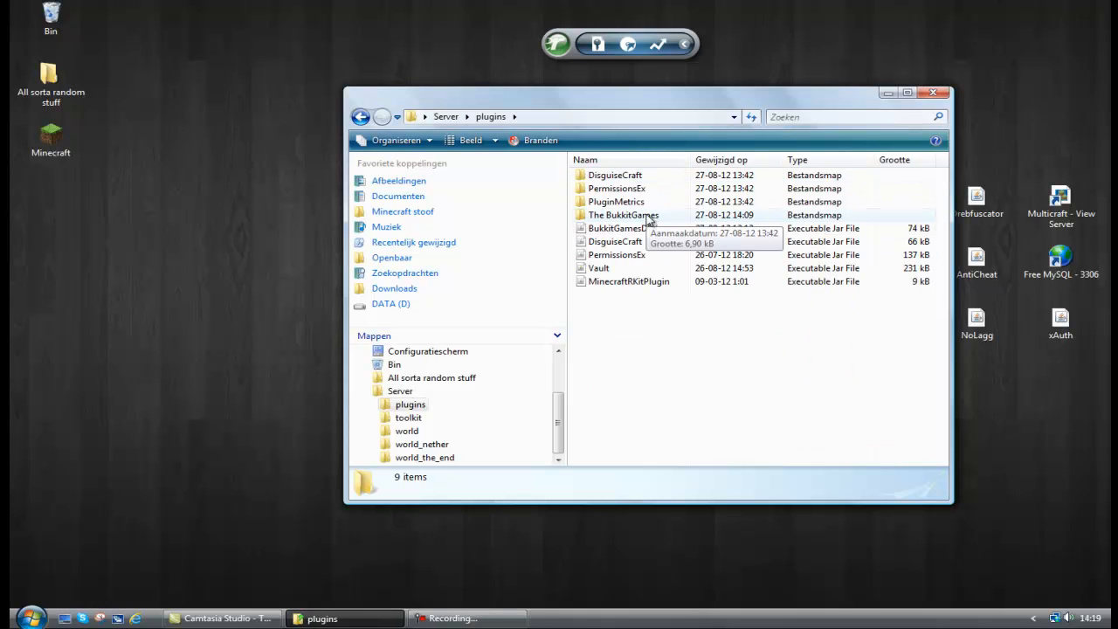
{"action": "double_click", "coordinate": [632, 215]}
{"action": "double_click", "coordinate": [633, 202]}
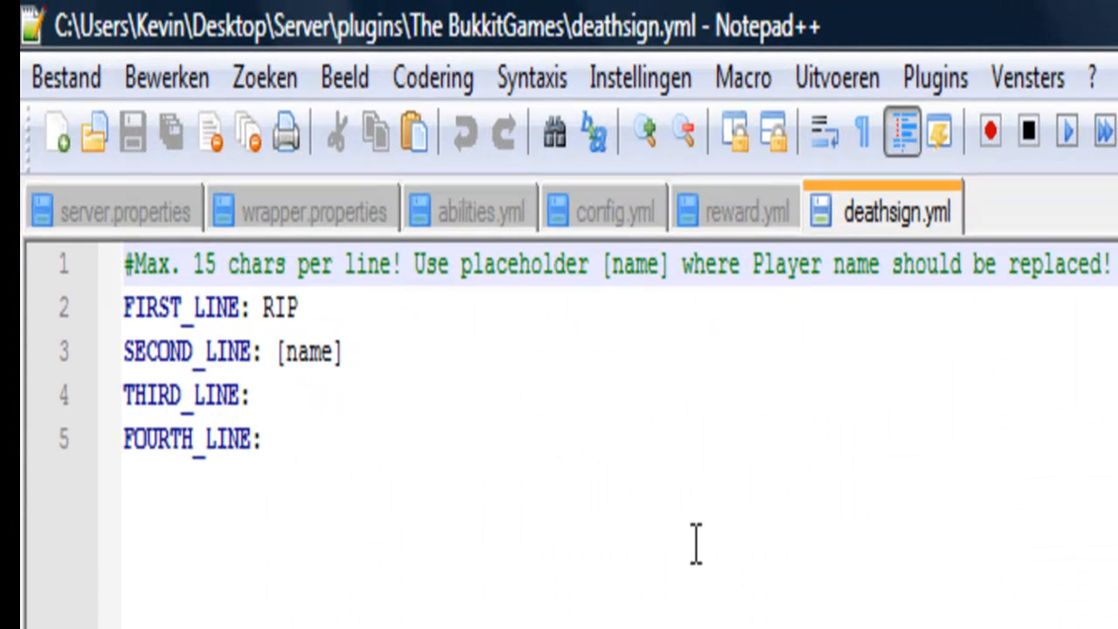
Set THIRD_LINE of the death sign to "he faught" and FOURTH_LINE to "very brave.".
{"action": "left_click", "coordinate": [376, 397]}
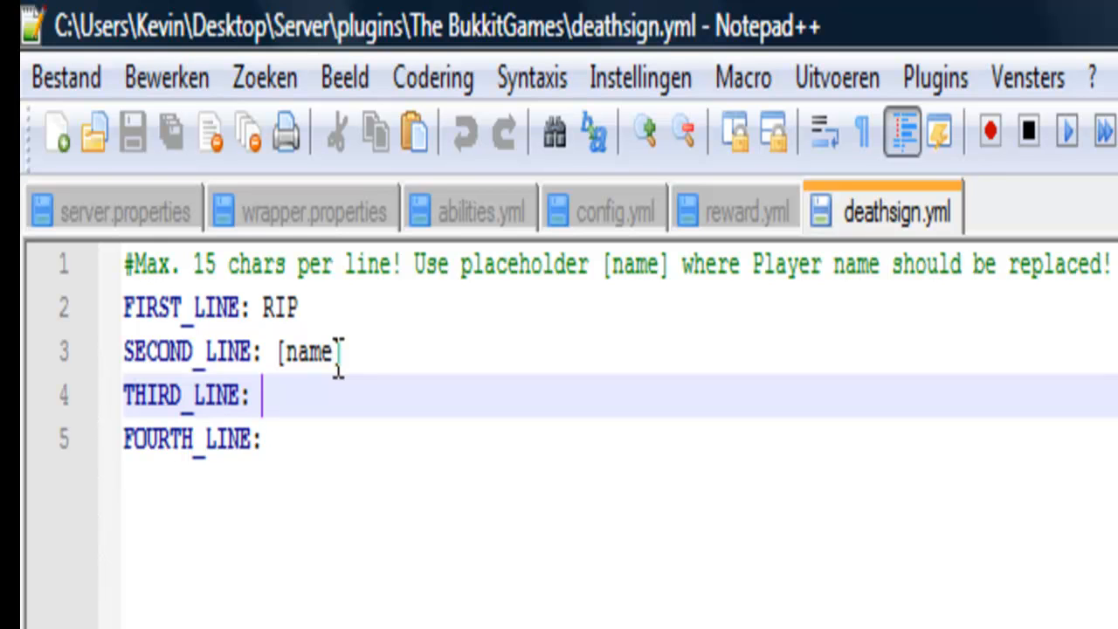
{"action": "type", "text": "he faus"}
{"action": "key", "text": "BackSpace"}
{"action": "type", "text": "ght"}
{"action": "left_click", "coordinate": [348, 439]}
{"action": "type", "text": "very brave."}
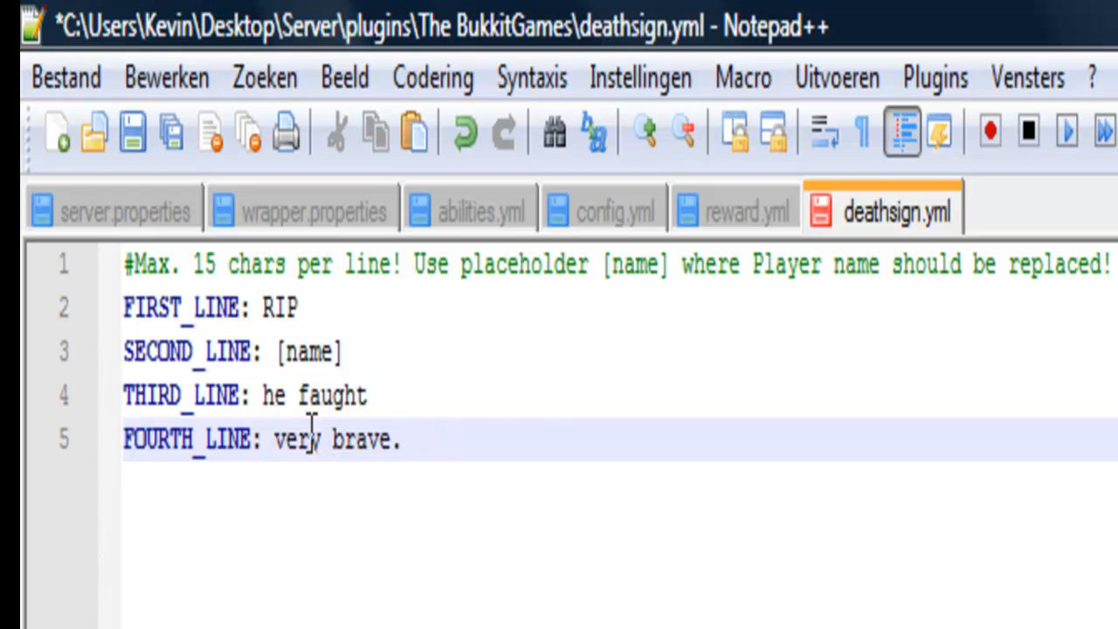
{"action": "left_click_drag", "start_coordinate": [415, 439], "coordinate": [113, 219]}
{"action": "left_click", "coordinate": [395, 440]}
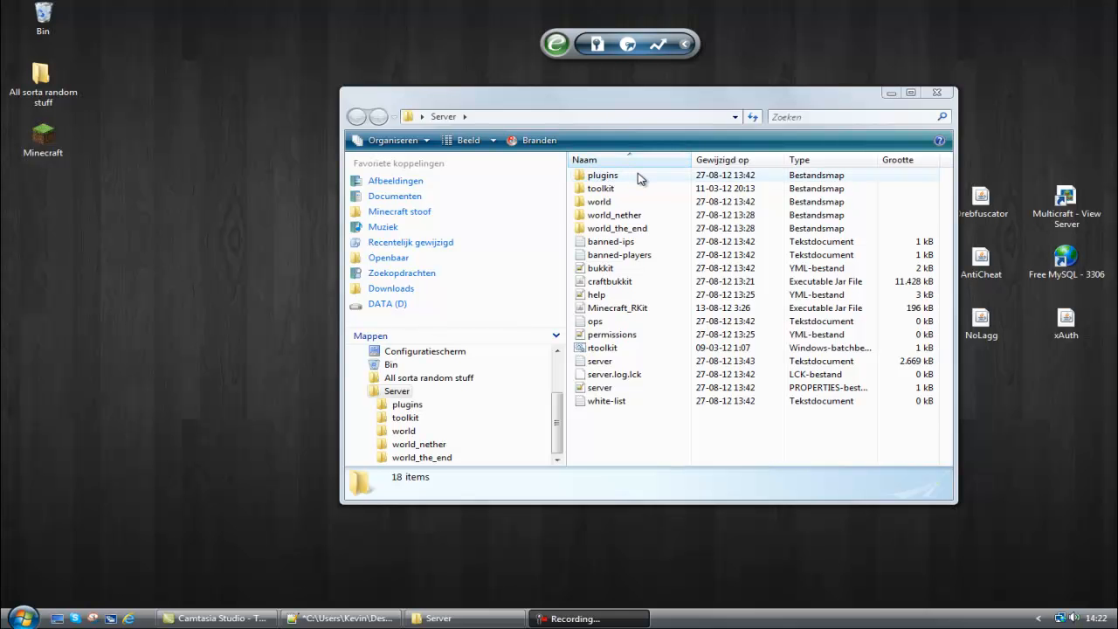
Open kit.yml from The BukkitGames folder inside the server's plugins folder.
{"action": "double_click", "coordinate": [637, 178]}
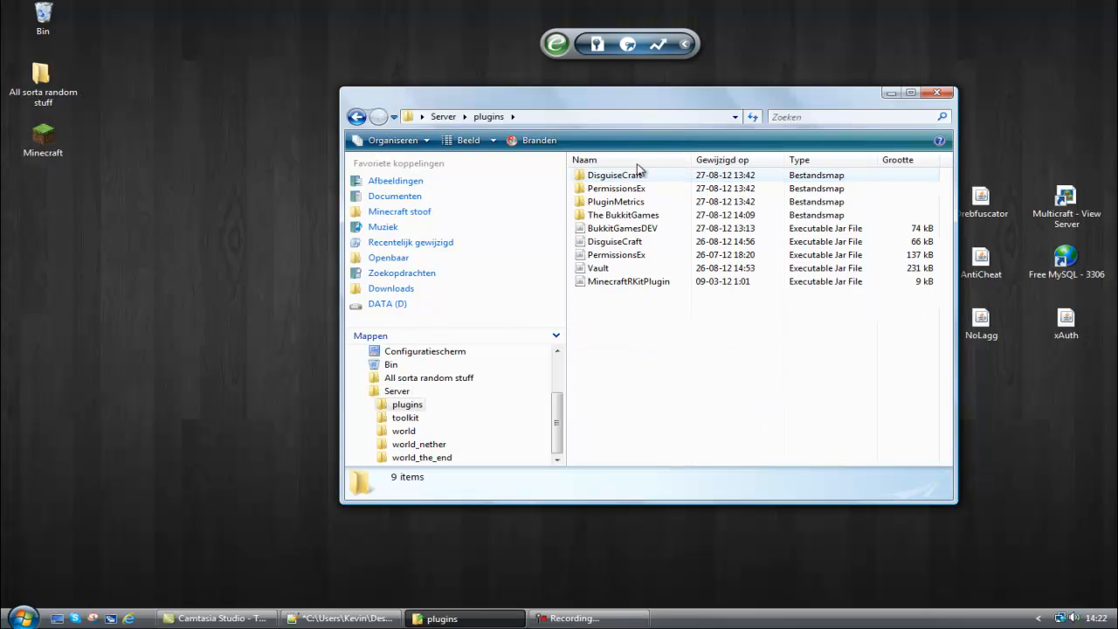
{"action": "double_click", "coordinate": [641, 218]}
{"action": "double_click", "coordinate": [643, 218]}
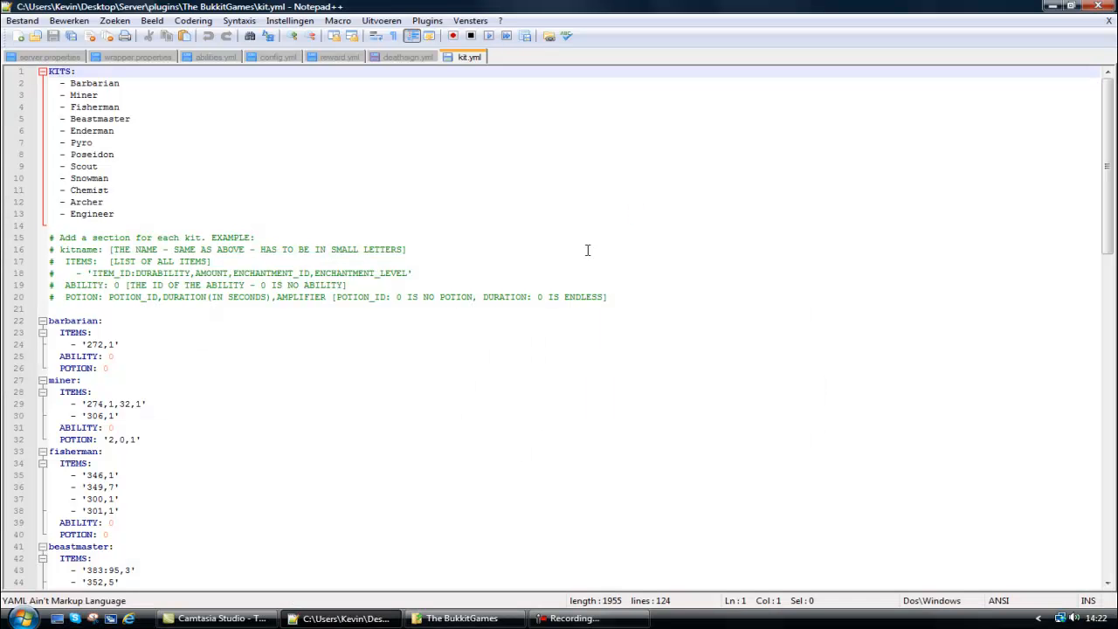
Examine the kit list and the barbarian kit's potion and ability settings, checking the ability IDs in abilities.yml.
{"action": "left_click", "coordinate": [81, 83]}
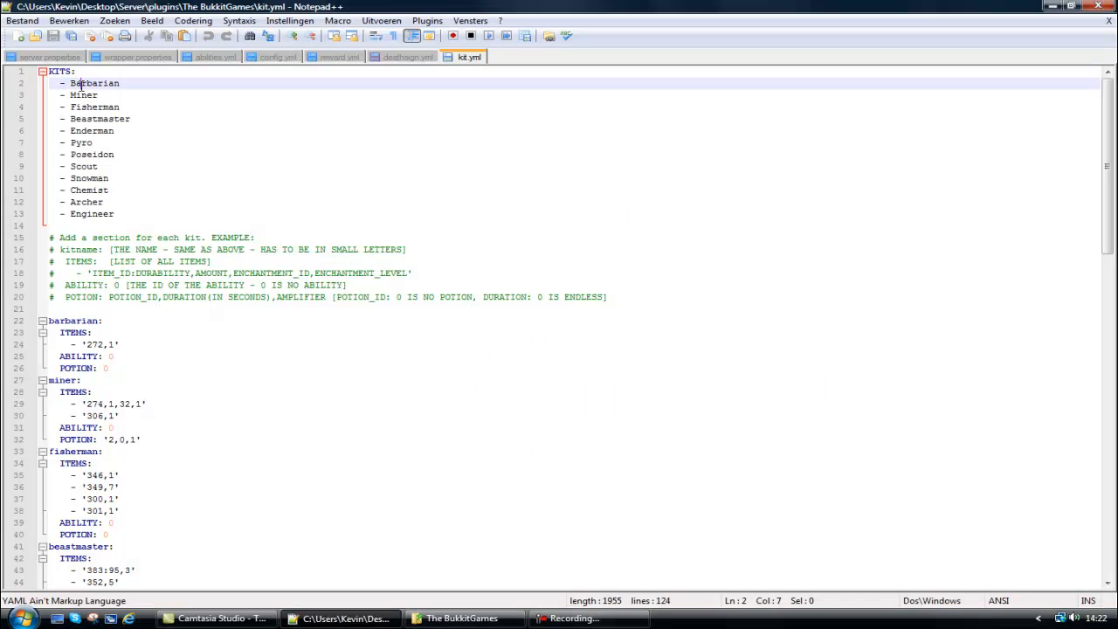
{"action": "left_click", "coordinate": [92, 96]}
{"action": "left_click", "coordinate": [96, 106]}
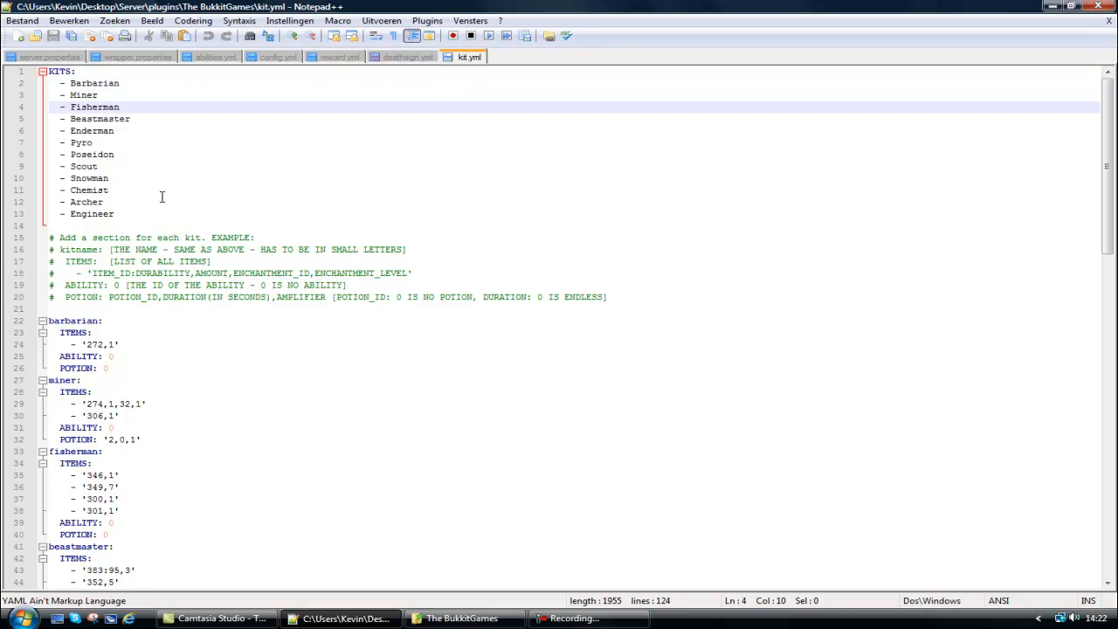
{"action": "scroll", "coordinate": [161, 196], "scroll_direction": "down", "scroll_amount": 3}
{"action": "left_click", "coordinate": [107, 249]}
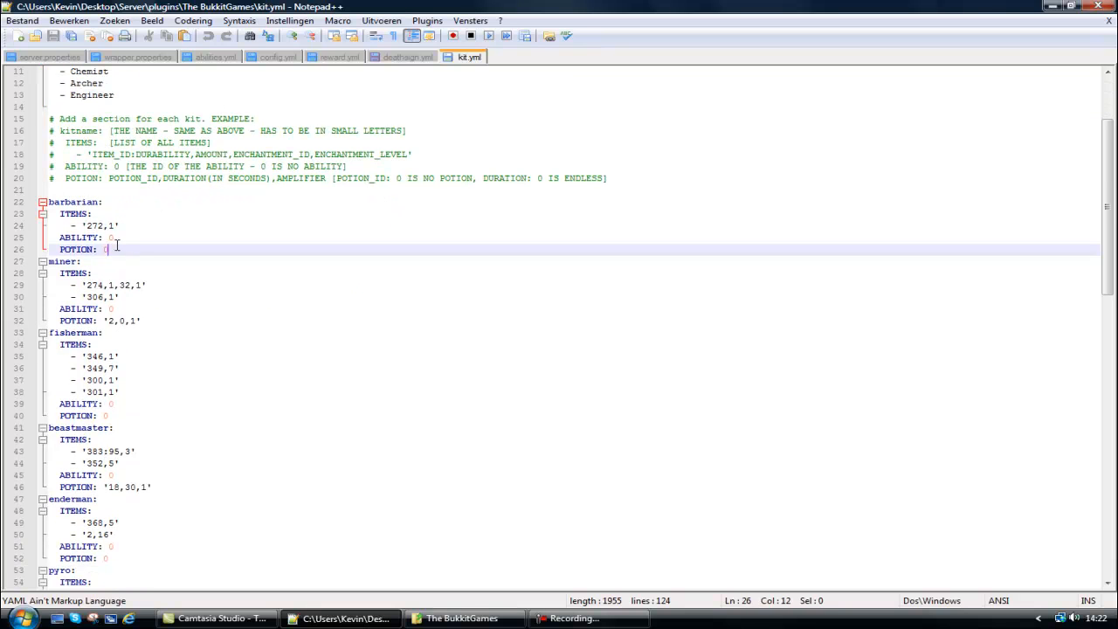
{"action": "left_click", "coordinate": [113, 237]}
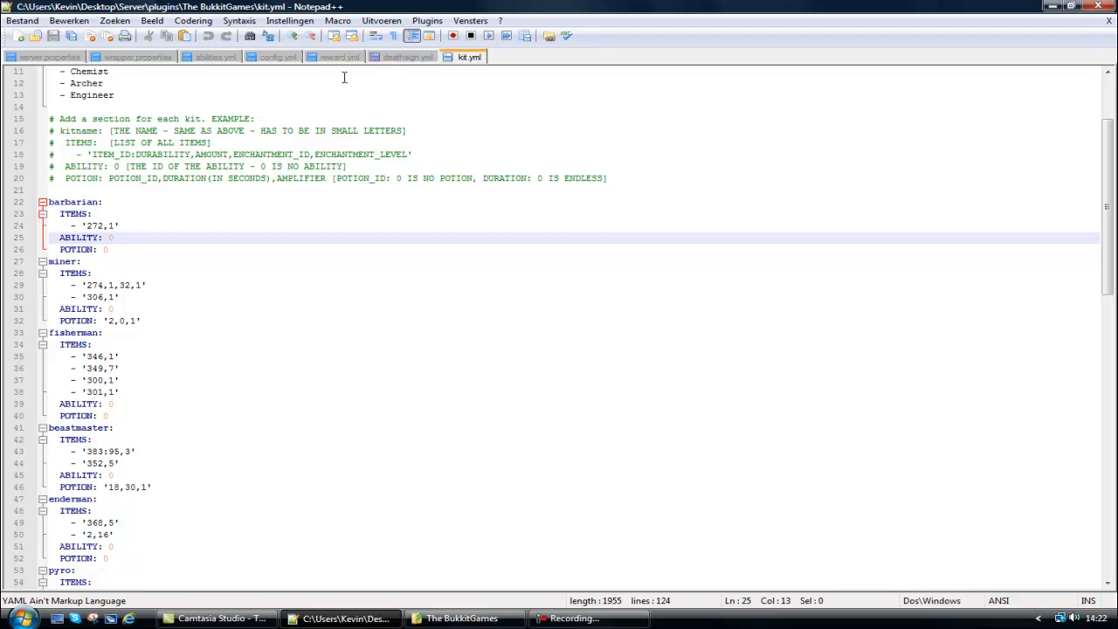
{"action": "left_click", "coordinate": [216, 57]}
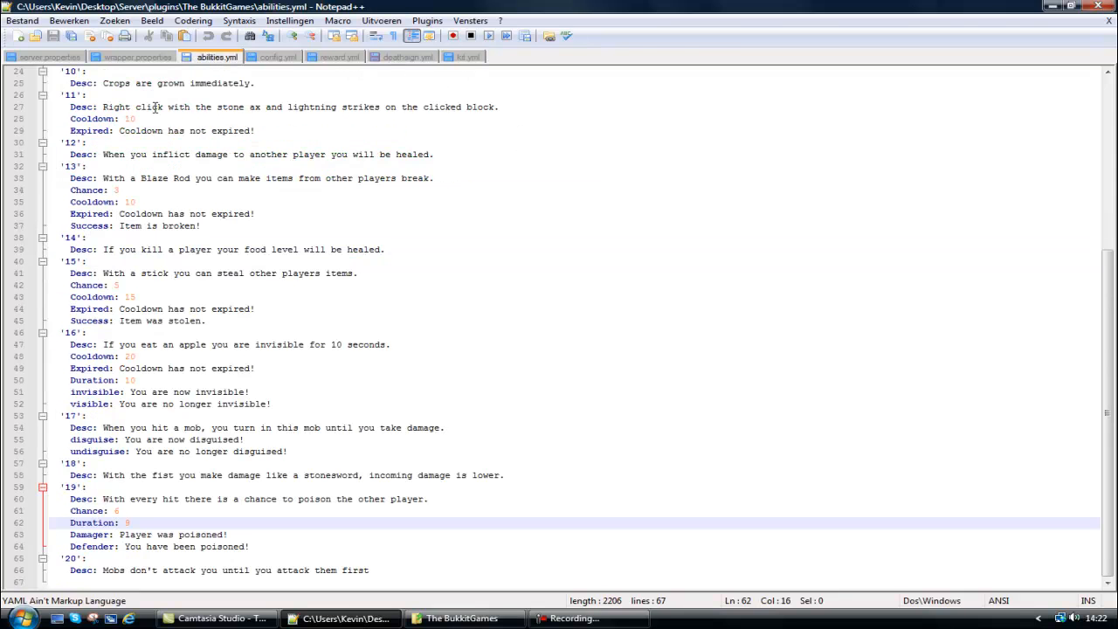
{"action": "scroll", "coordinate": [154, 107], "scroll_direction": "up", "scroll_amount": 8}
{"action": "left_click", "coordinate": [78, 94]}
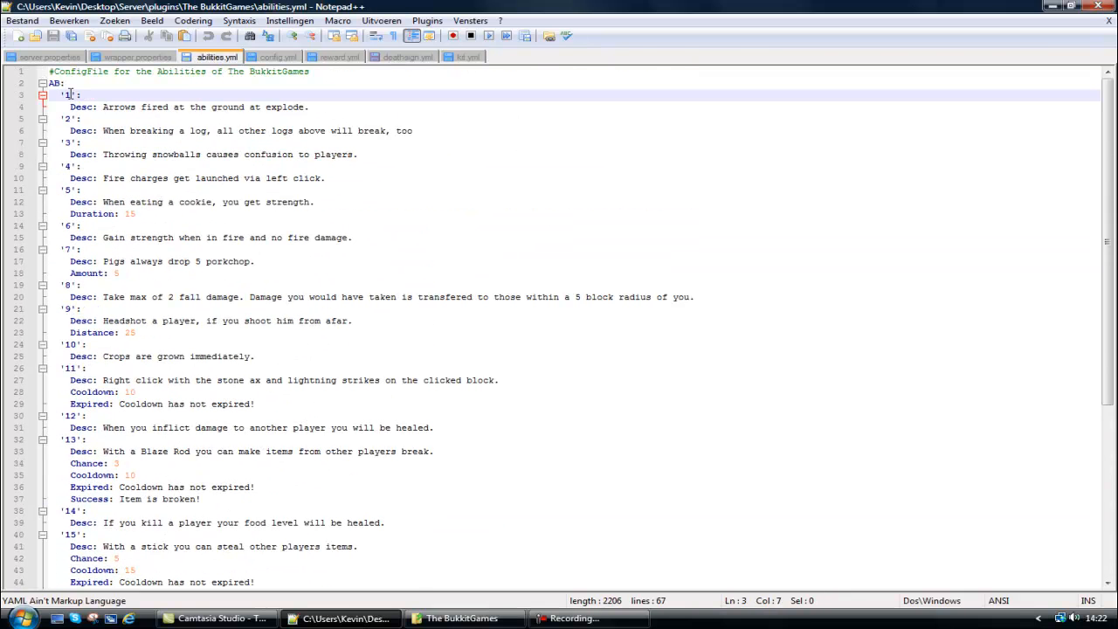
{"action": "left_click", "coordinate": [465, 58]}
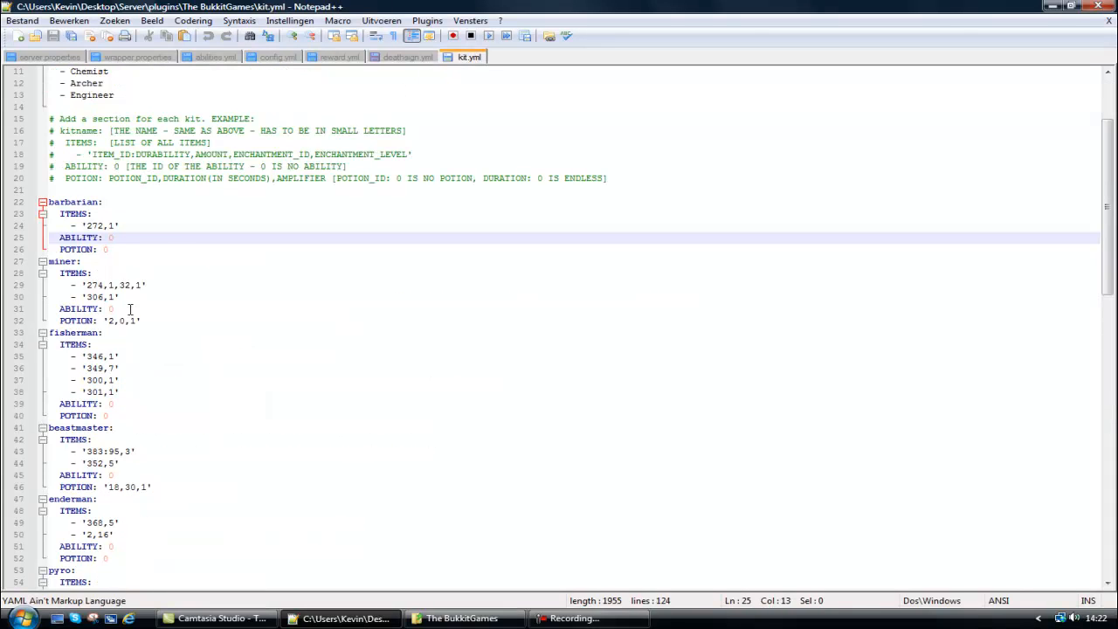
Set the archer kit's ABILITY to 1 and save kit.yml.
{"action": "scroll", "coordinate": [112, 430], "scroll_direction": "down", "scroll_amount": 9}
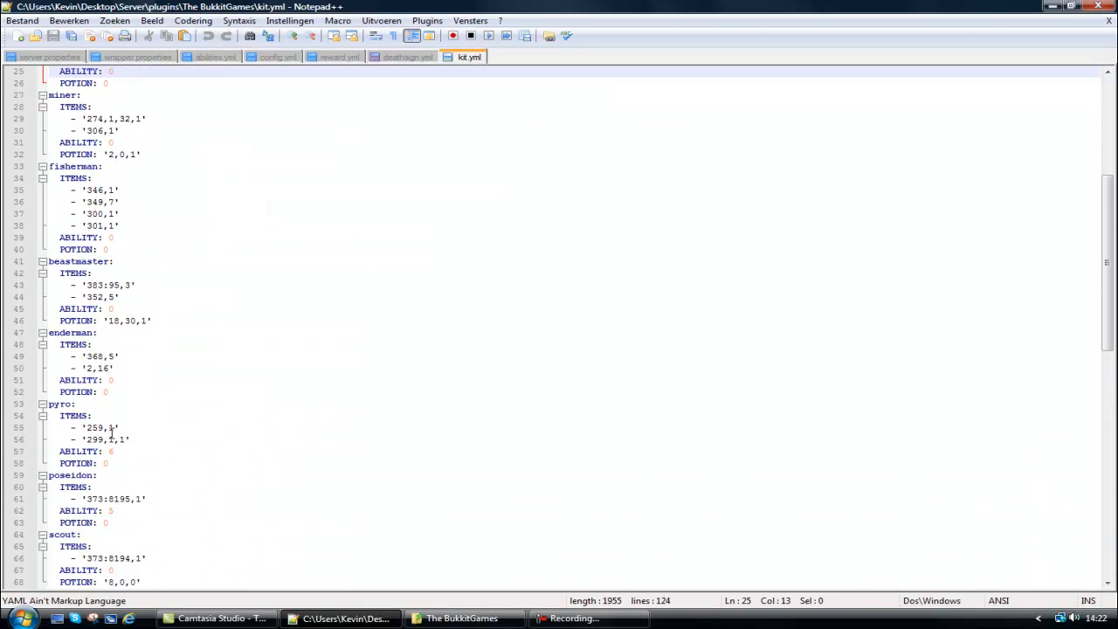
{"action": "scroll", "coordinate": [112, 429], "scroll_direction": "down", "scroll_amount": 3}
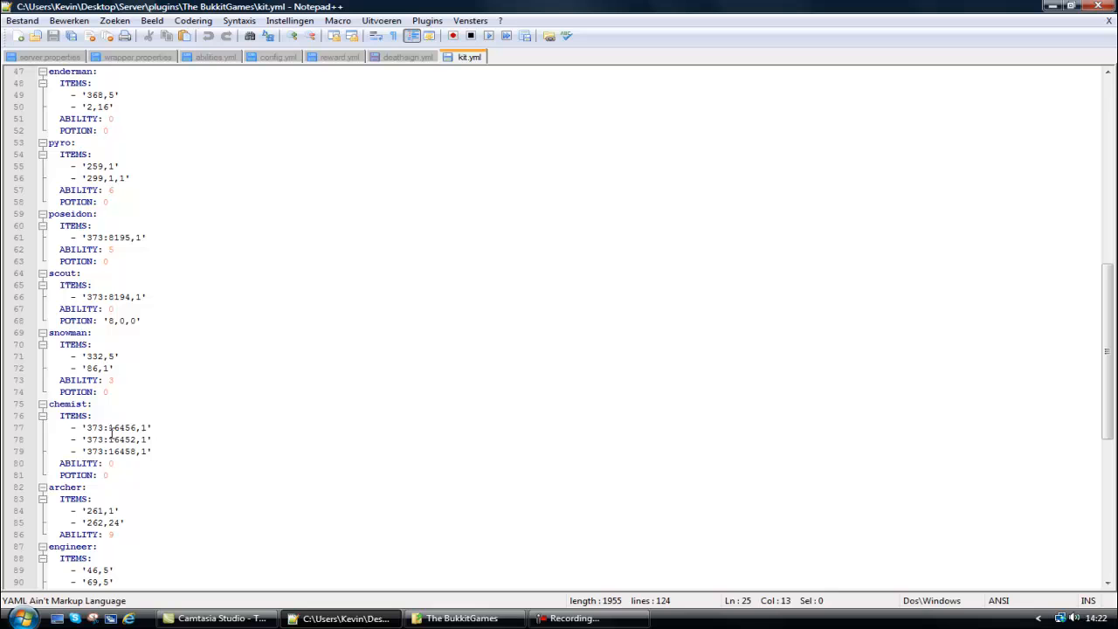
{"action": "left_click", "coordinate": [118, 533]}
{"action": "left_click_drag", "start_coordinate": [113, 533], "coordinate": [107, 534]}
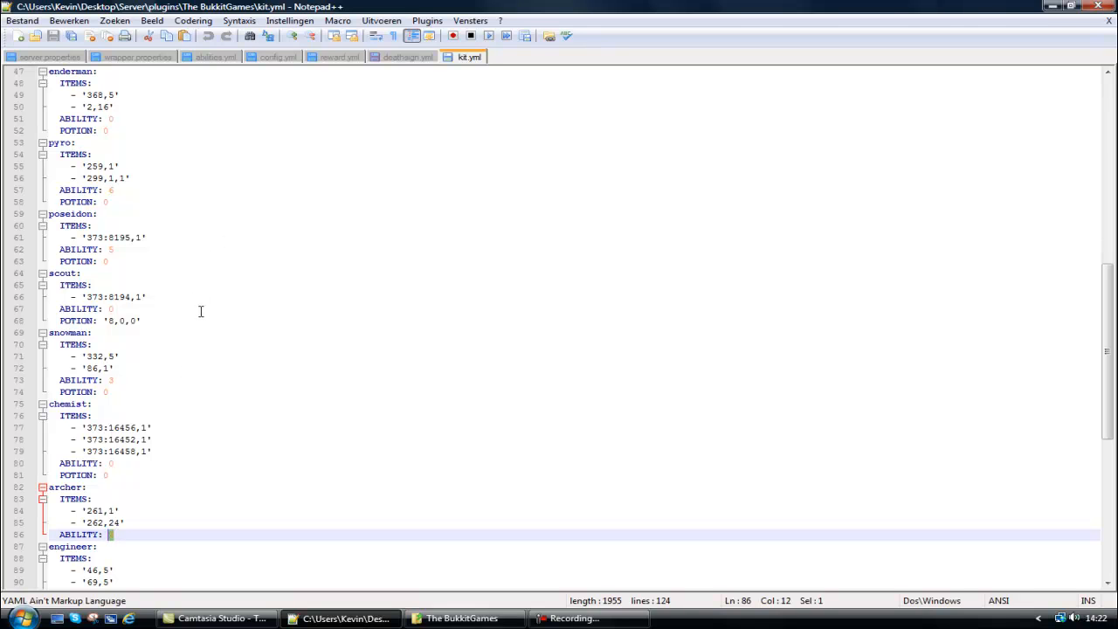
{"action": "type", "text": "1"}
{"action": "left_click_drag", "start_coordinate": [122, 534], "coordinate": [5, 493]}
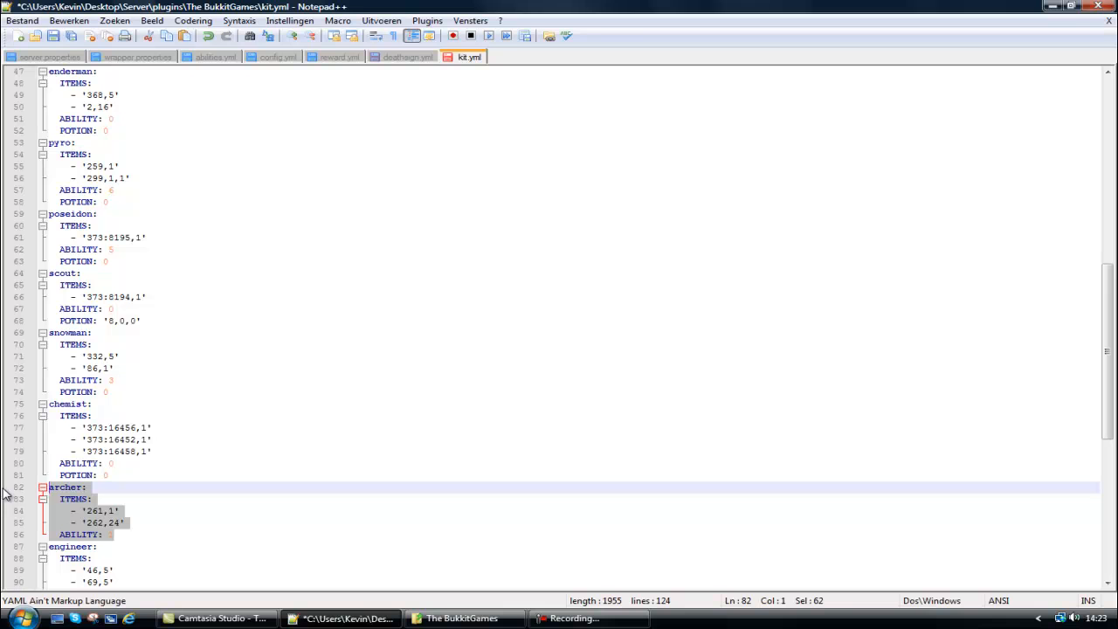
{"action": "key", "text": "ctrl+s"}
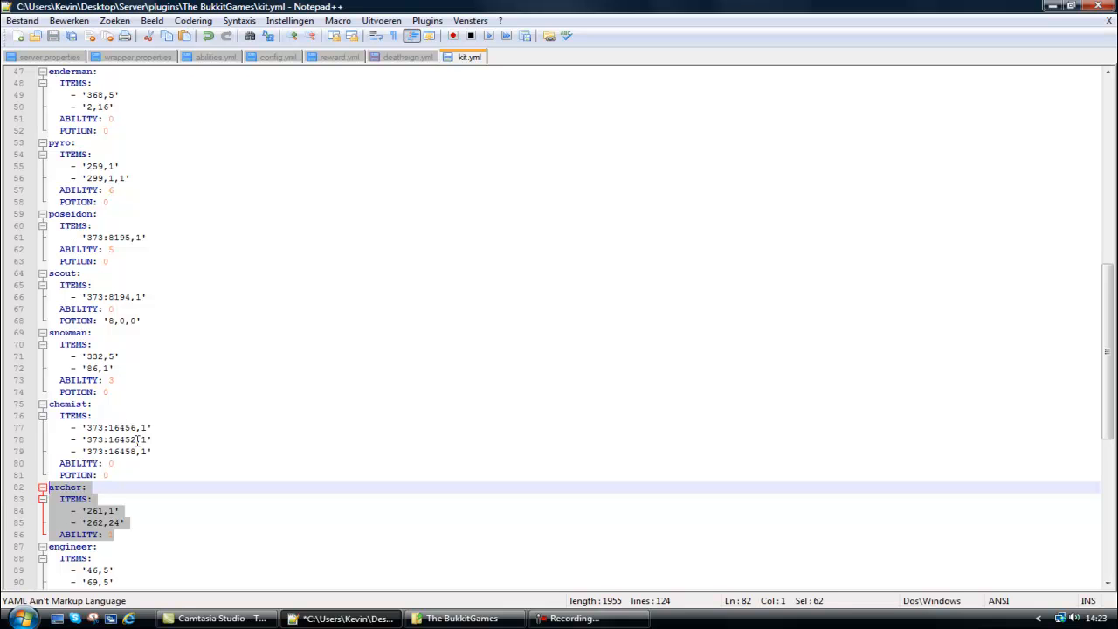
Add the entries "Archer" and "0rc" below Engineer in the KITS list.
{"action": "scroll", "coordinate": [115, 500], "scroll_direction": "up", "scroll_amount": 10}
{"action": "scroll", "coordinate": [115, 262], "scroll_direction": "up", "scroll_amount": 5}
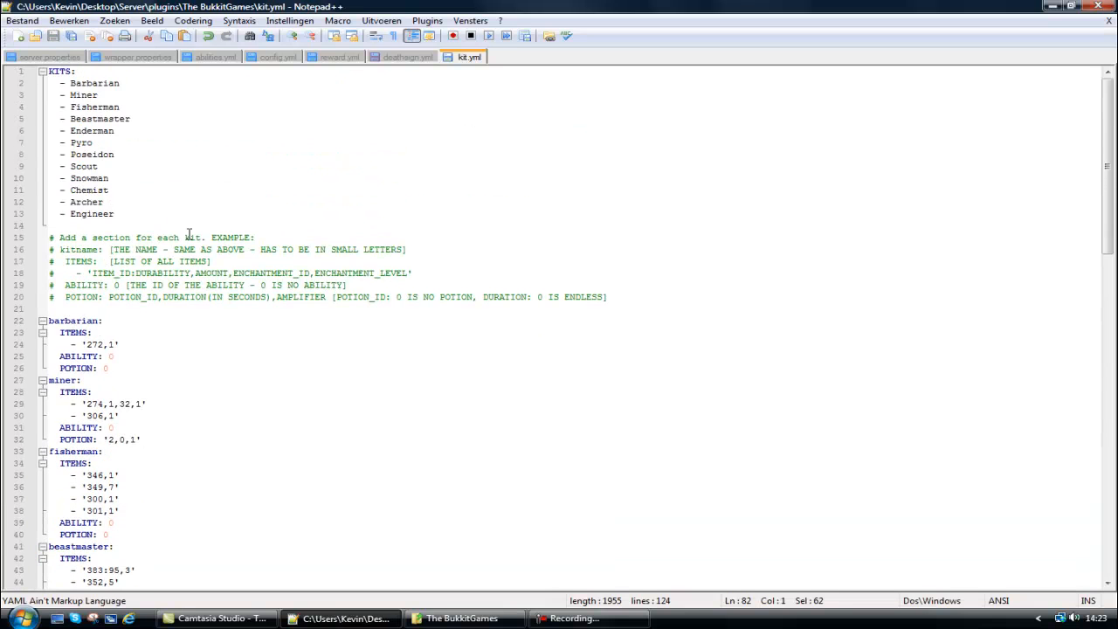
{"action": "left_click", "coordinate": [124, 209]}
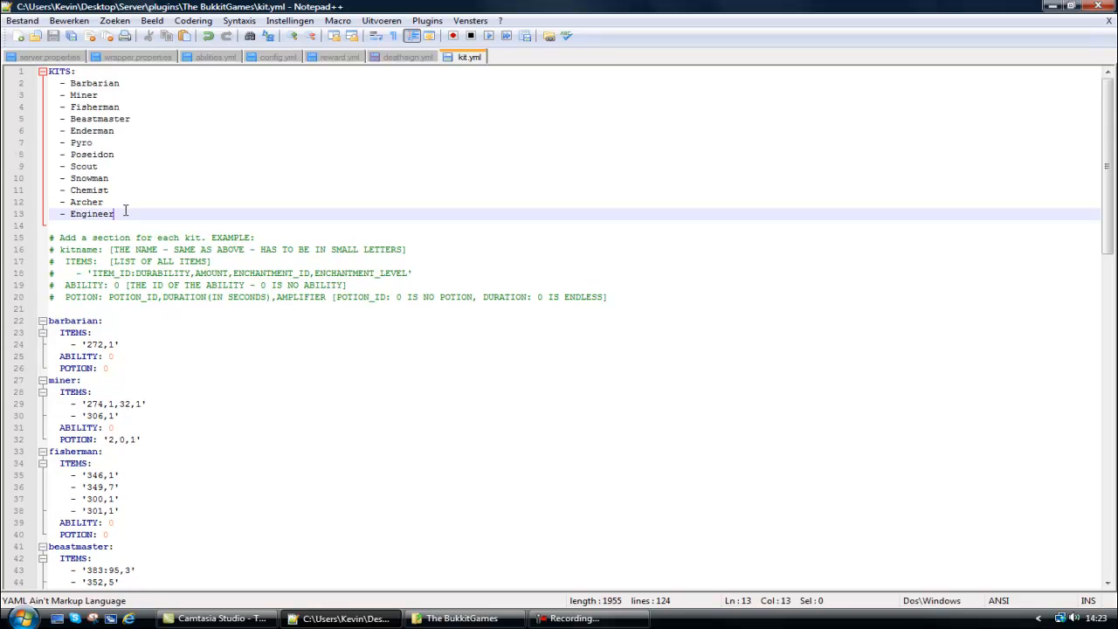
{"action": "key", "text": "Return"}
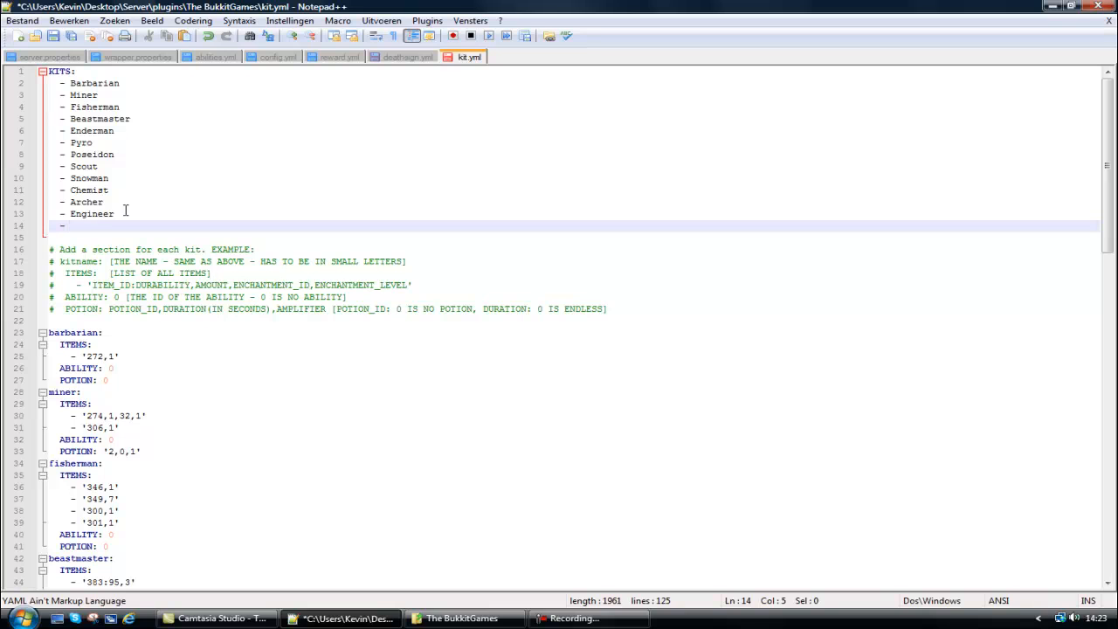
{"action": "type", "text": "- Archer"}
{"action": "mouse_move", "coordinate": [118, 224]}
{"action": "left_mouse_down"}
{"action": "mouse_move", "coordinate": [52, 177]}
{"action": "mouse_move", "coordinate": [52, 83]}
{"action": "mouse_move", "coordinate": [53, 172]}
{"action": "mouse_move", "coordinate": [116, 214]}
{"action": "left_mouse_up"}
{"action": "left_click", "coordinate": [100, 234]}
{"action": "left_click", "coordinate": [109, 225]}
{"action": "key", "text": "Return"}
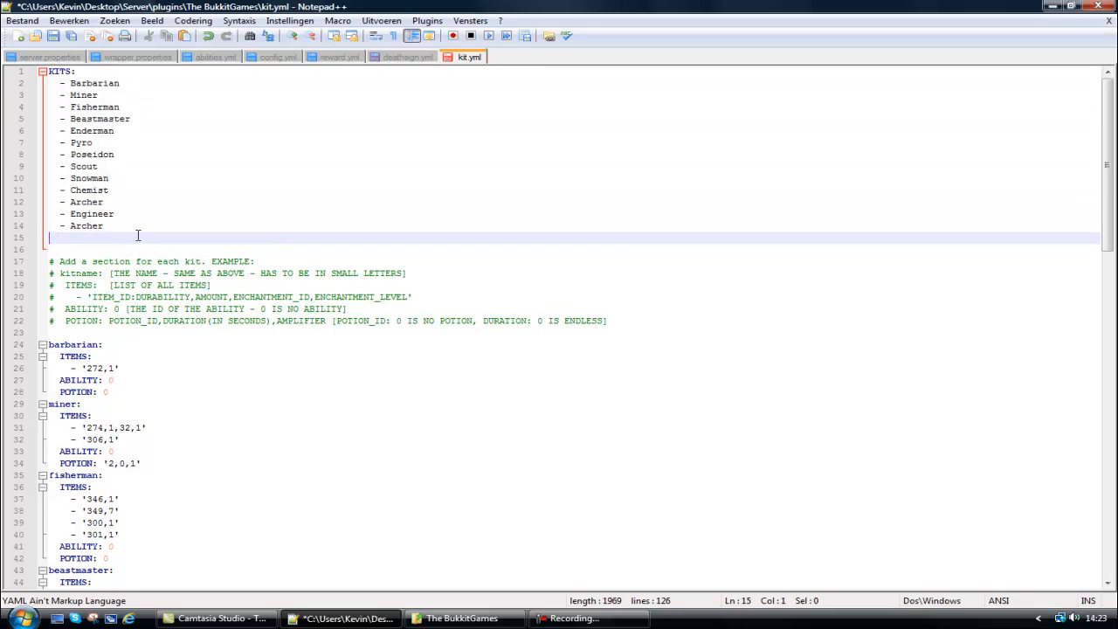
{"action": "type", "text": "- Orc"}
Copy the whole barbarian kit section to the end of kit.yml, below the tank kit.
{"action": "left_click_drag", "start_coordinate": [134, 390], "coordinate": [4, 348]}
{"action": "key", "text": "ctrl+c"}
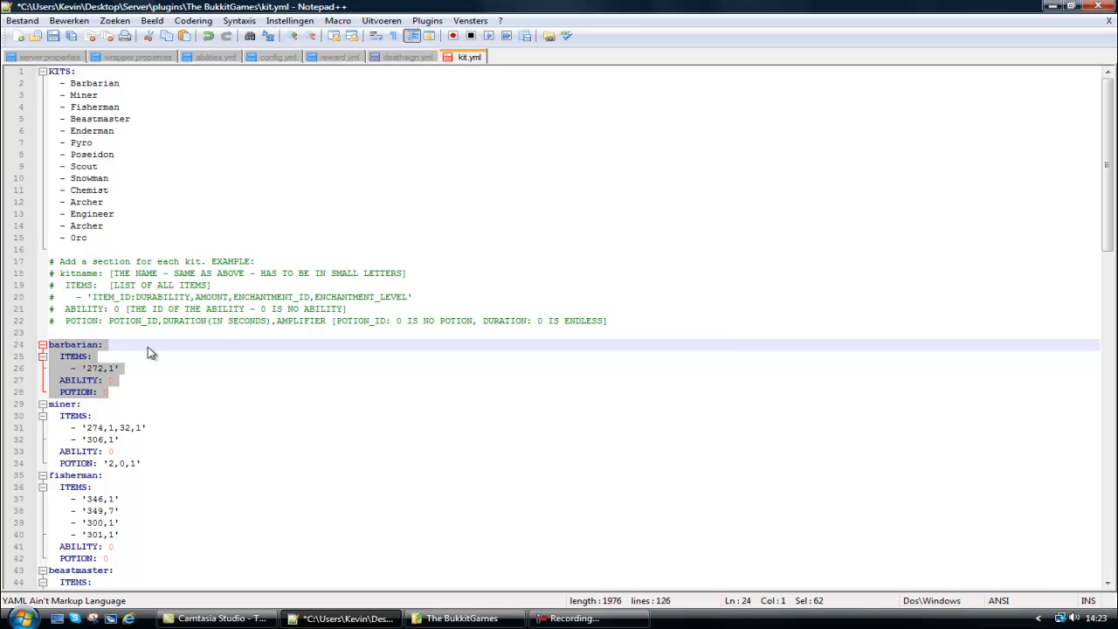
{"action": "scroll", "coordinate": [1111, 316], "scroll_direction": "down", "scroll_amount": 3}
{"action": "scroll", "coordinate": [1111, 316], "scroll_direction": "down", "scroll_amount": 20}
{"action": "left_click", "coordinate": [156, 582]}
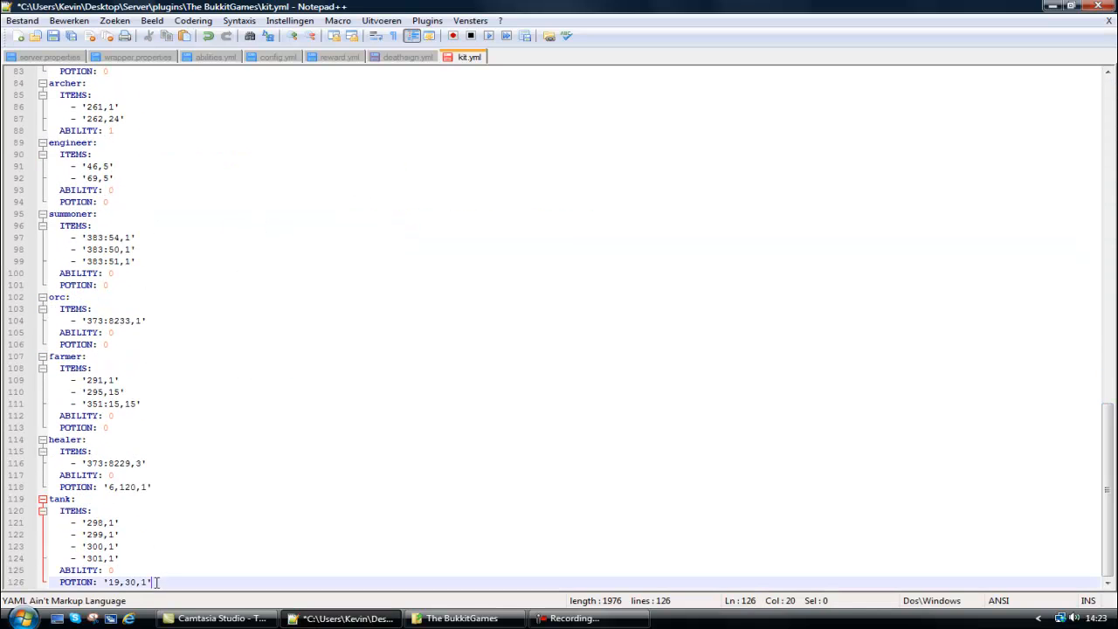
{"action": "key", "text": "Return"}
{"action": "key", "text": "ctrl+v"}
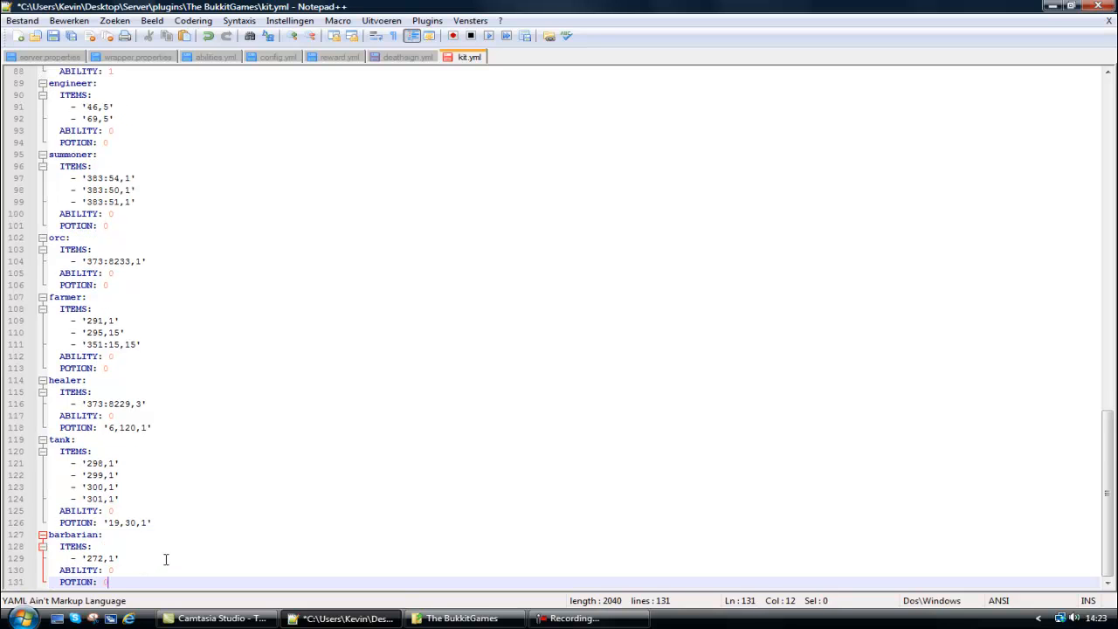
Rename the copied barbarian section at the end of the file to "tutorial".
{"action": "left_click_drag", "start_coordinate": [96, 535], "coordinate": [48, 535]}
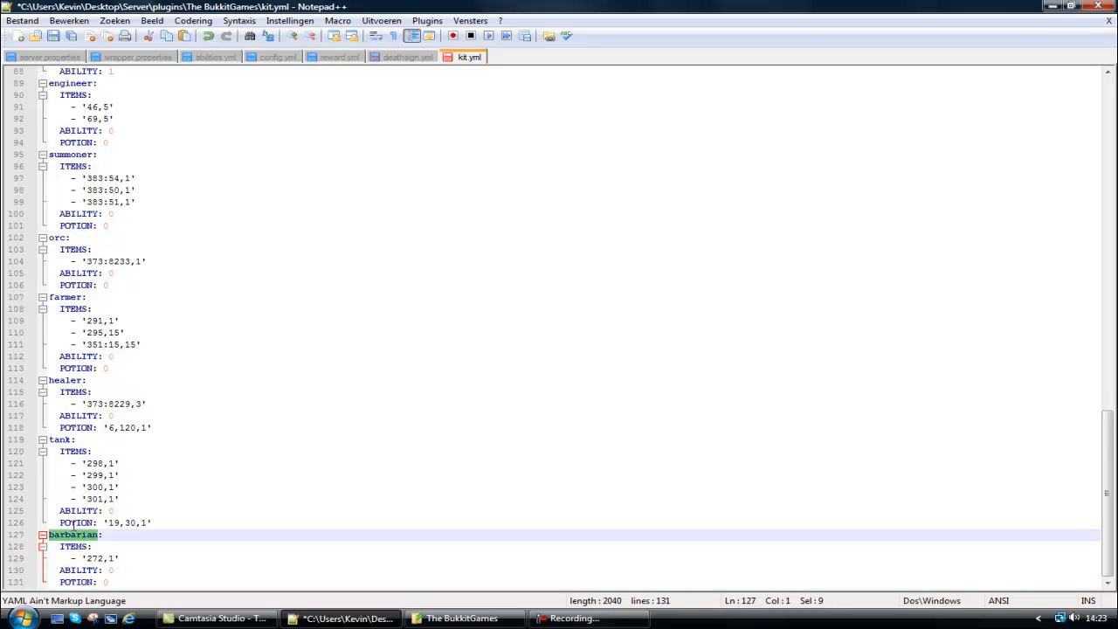
{"action": "type", "text": "tu:"}
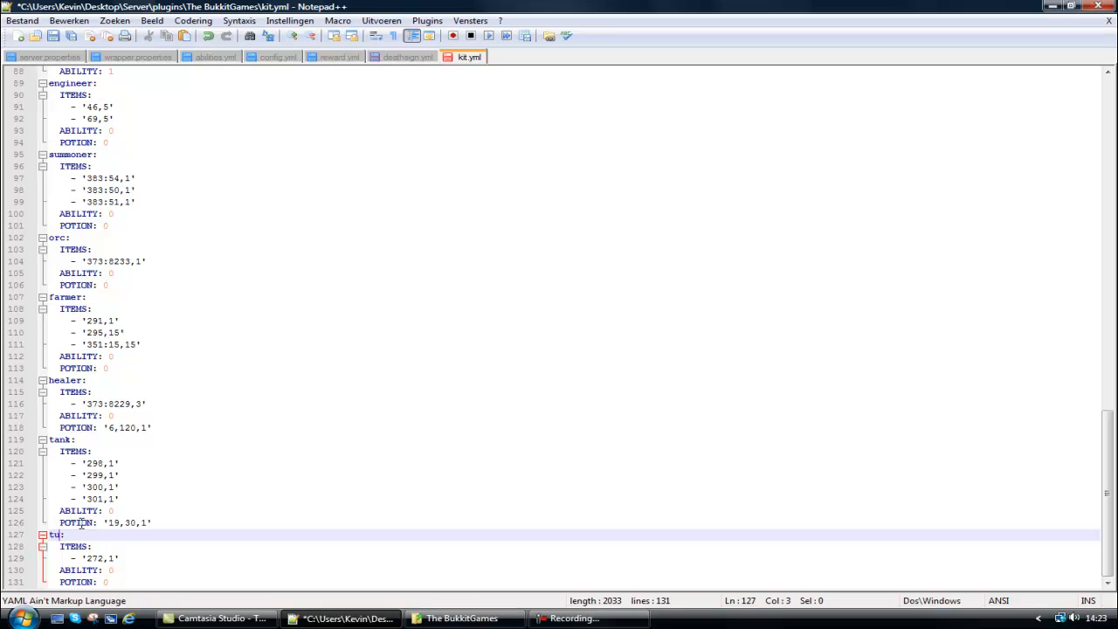
{"action": "type", "text": "turoail"}
{"action": "key", "text": "BackSpace"}
{"action": "key", "text": "BackSpace"}
{"action": "key", "text": "BackSpace"}
{"action": "key", "text": "BackSpace"}
{"action": "key", "text": "BackSpace"}
Copy the tank kit's four items, 298 to 301, into the tutorial kit's ITEMS below '272,1'.
{"action": "left_click_drag", "start_coordinate": [131, 499], "coordinate": [49, 463]}
{"action": "key", "text": "ctrl+c"}
{"action": "left_click", "coordinate": [131, 556]}
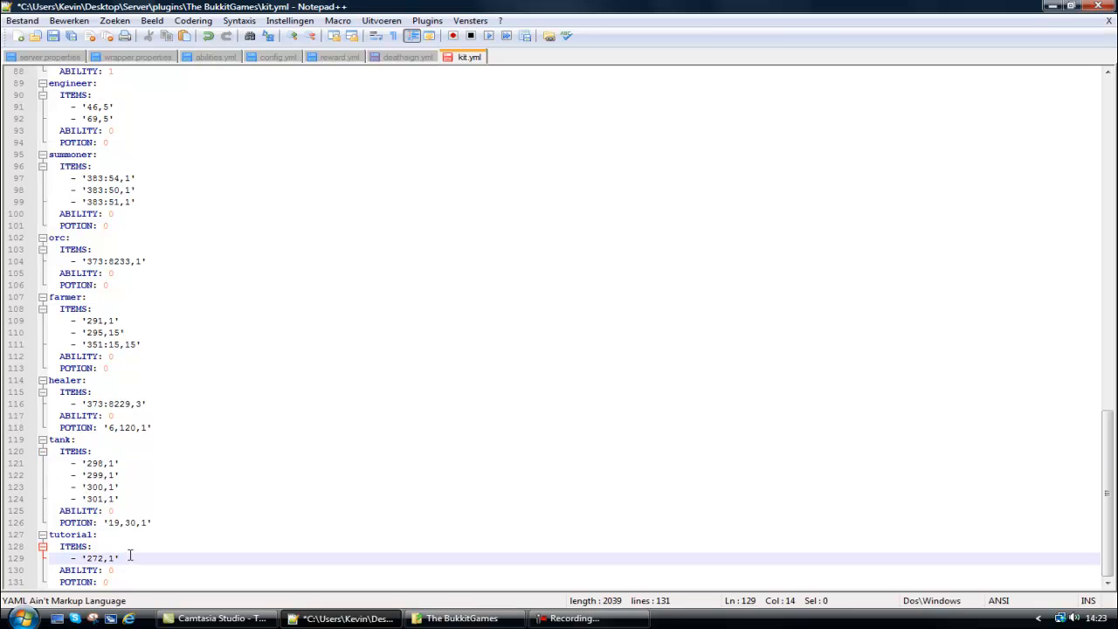
{"action": "key", "text": "Return"}
{"action": "key", "text": "ctrl+v"}
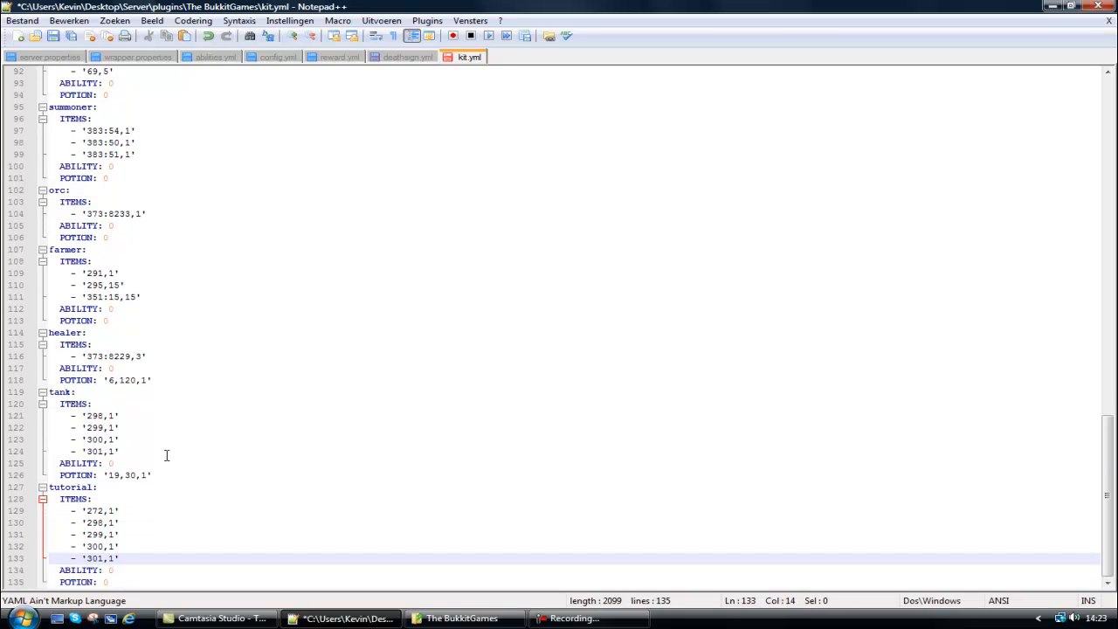
Replace the tutorial kit's POTION line with the healer kit's line, '6,120,1'.
{"action": "left_click_drag", "start_coordinate": [155, 379], "coordinate": [18, 384]}
{"action": "key", "text": "ctrl+c"}
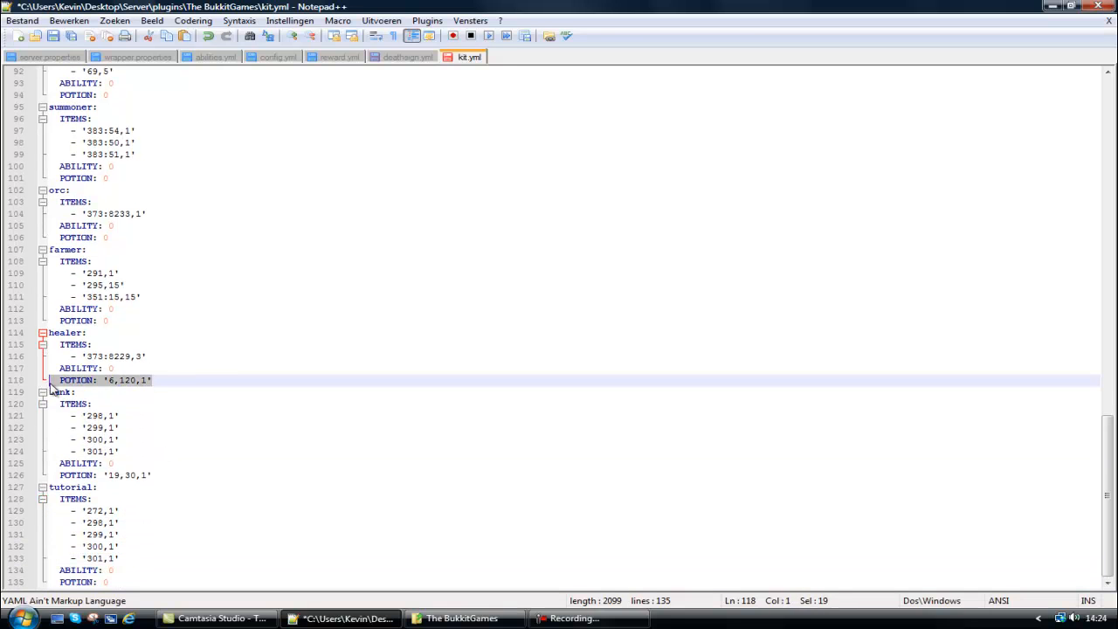
{"action": "left_click", "coordinate": [167, 576]}
{"action": "left_click_drag", "start_coordinate": [150, 580], "coordinate": [12, 591]}
{"action": "left_click_drag", "start_coordinate": [110, 582], "coordinate": [30, 585]}
{"action": "key", "text": "ctrl+v"}
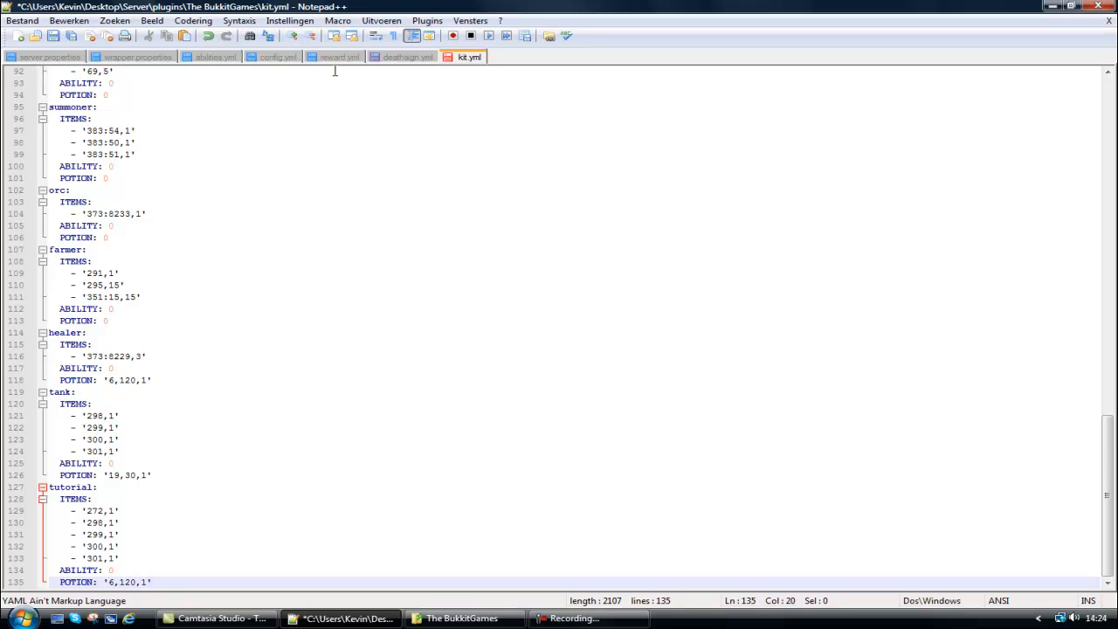
Look through the ability IDs in abilities.yml, set the tutorial kit's ABILITY to 17 and save kit.yml.
{"action": "left_click", "coordinate": [241, 60]}
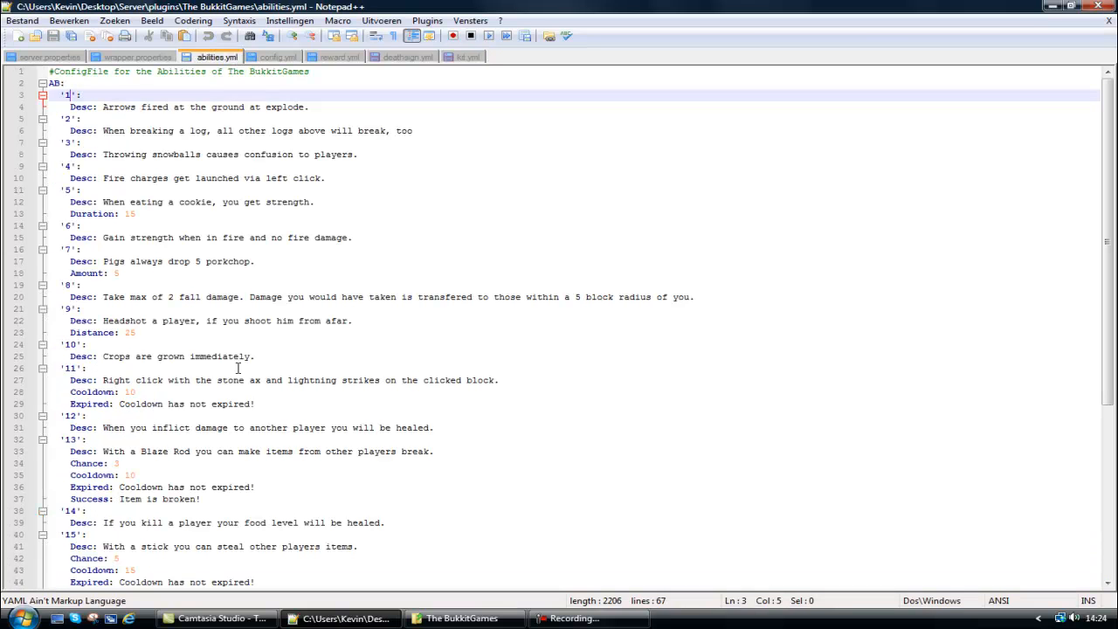
{"action": "scroll", "coordinate": [84, 537], "scroll_direction": "down", "scroll_amount": 3}
{"action": "scroll", "coordinate": [136, 522], "scroll_direction": "down", "scroll_amount": 3}
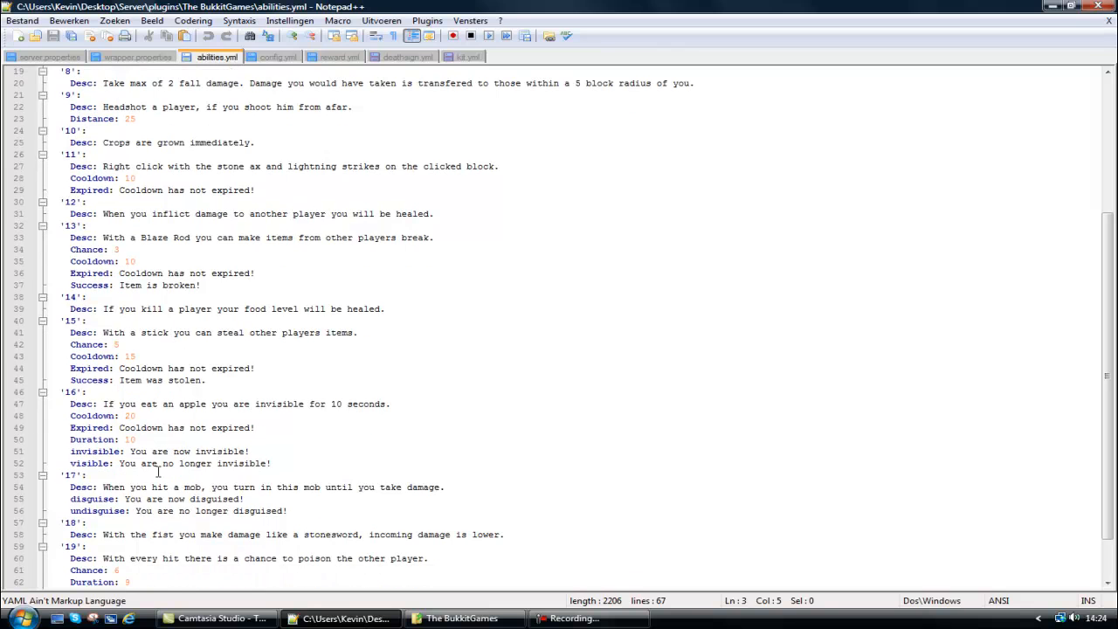
{"action": "scroll", "coordinate": [149, 470], "scroll_direction": "down", "scroll_amount": 2}
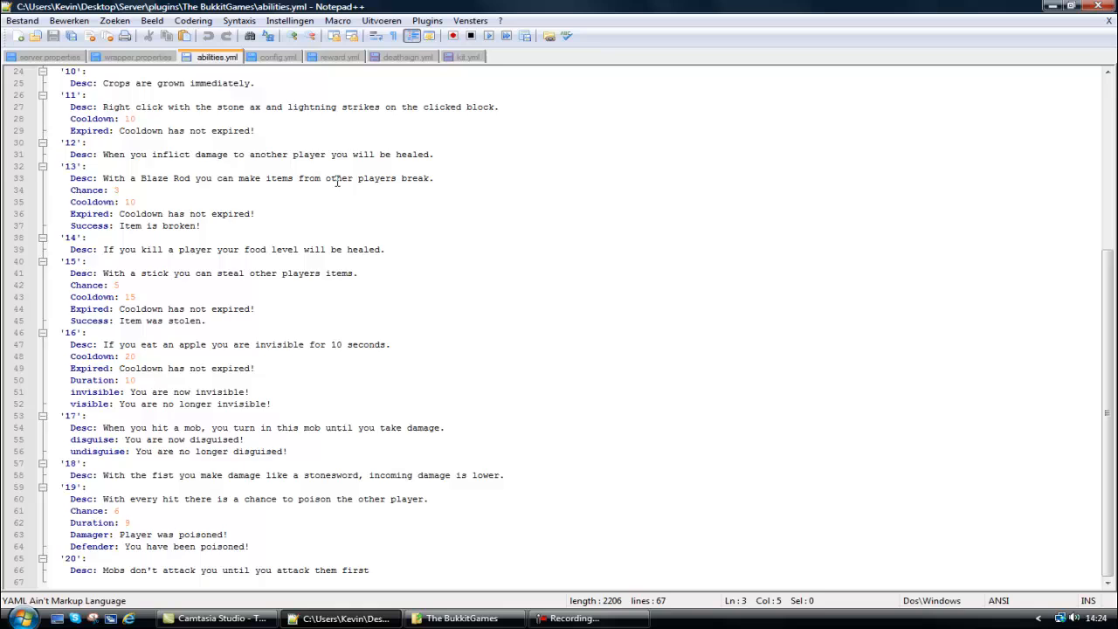
{"action": "left_click", "coordinate": [469, 60]}
{"action": "left_click", "coordinate": [139, 570]}
{"action": "key", "text": "BackSpace"}
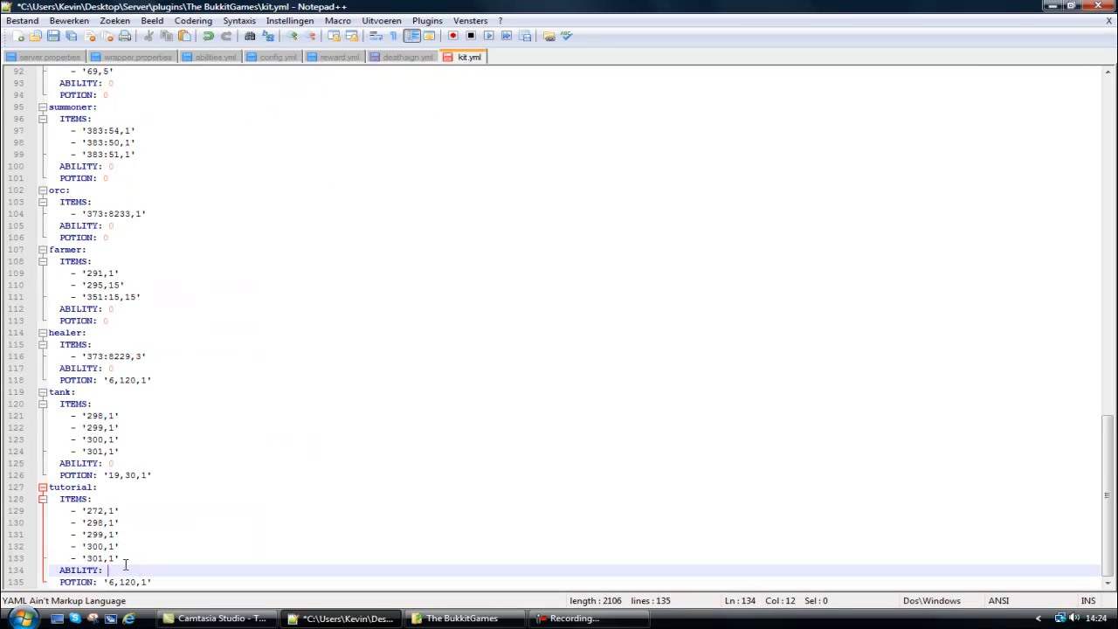
{"action": "type", "text": "17"}
{"action": "key", "text": "ctrl+s"}
{"action": "left_click_drag", "start_coordinate": [154, 582], "coordinate": [7, 583]}
{"action": "left_click", "coordinate": [152, 583]}
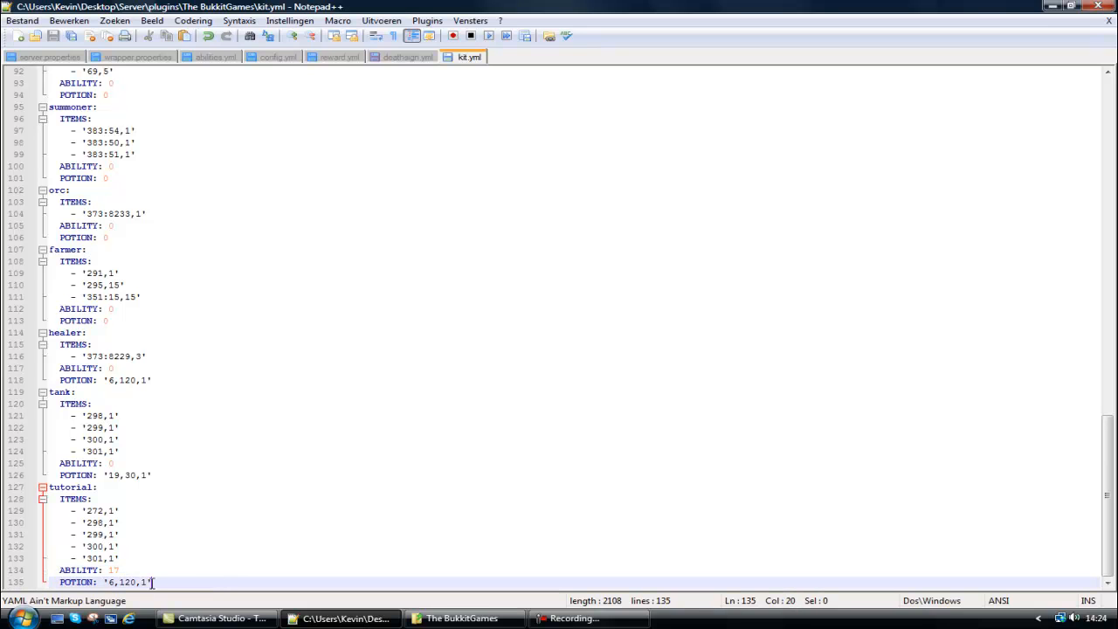
{"action": "left_click", "coordinate": [127, 512]}
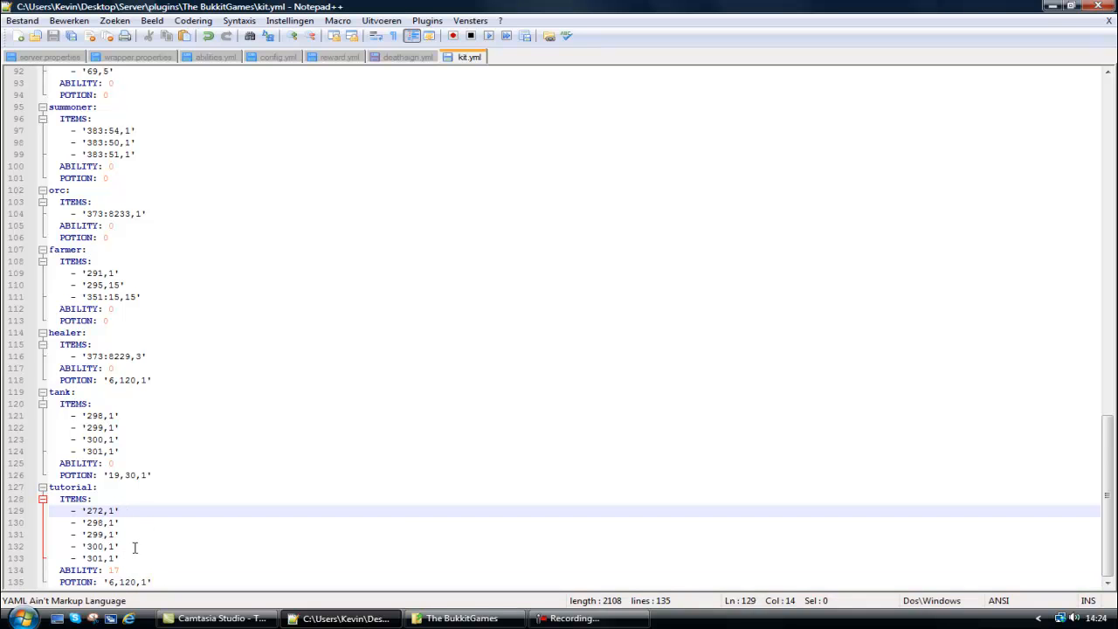
{"action": "left_click", "coordinate": [91, 485]}
Add "- Tutorial" below 0rc in the KITS list of kit.yml and save the file.
{"action": "left_click_drag", "start_coordinate": [1106, 514], "coordinate": [1106, 162]}
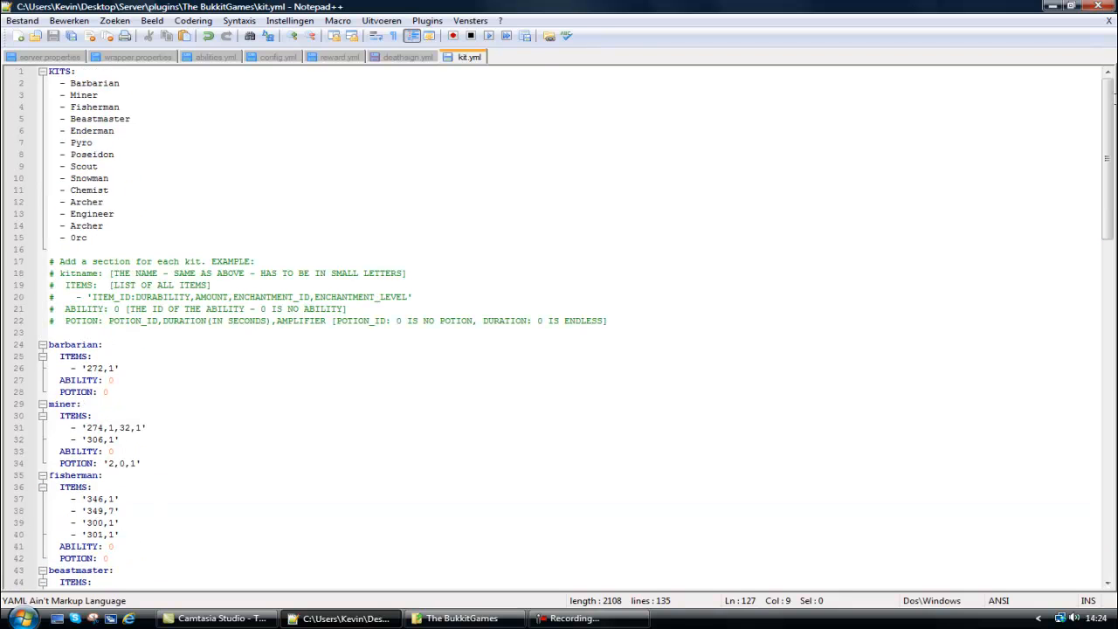
{"action": "left_click", "coordinate": [104, 236]}
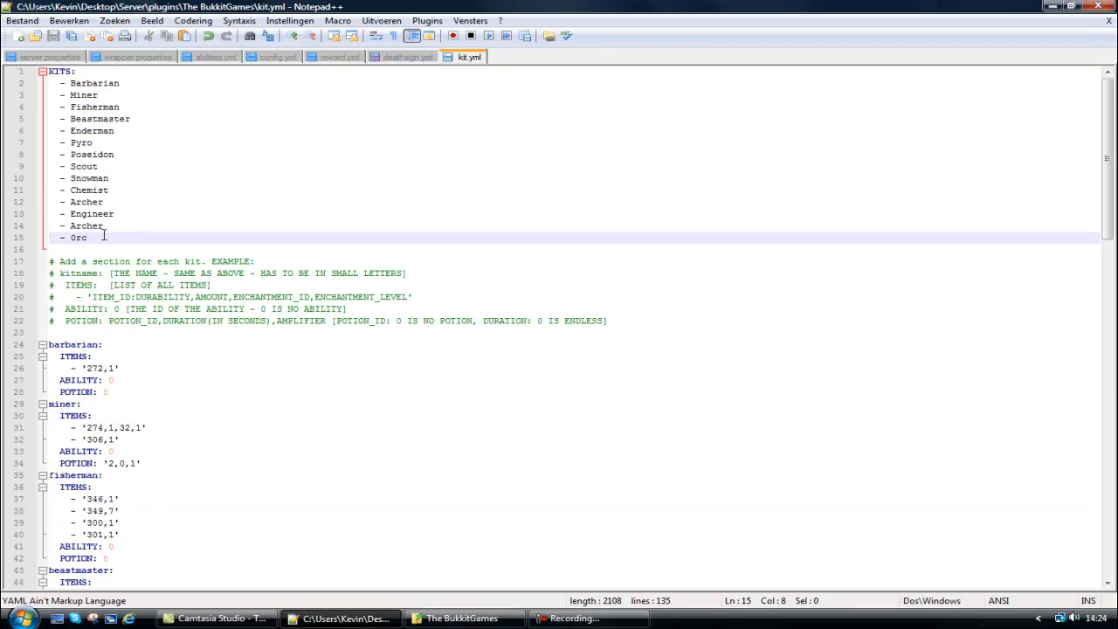
{"action": "key", "text": "Return"}
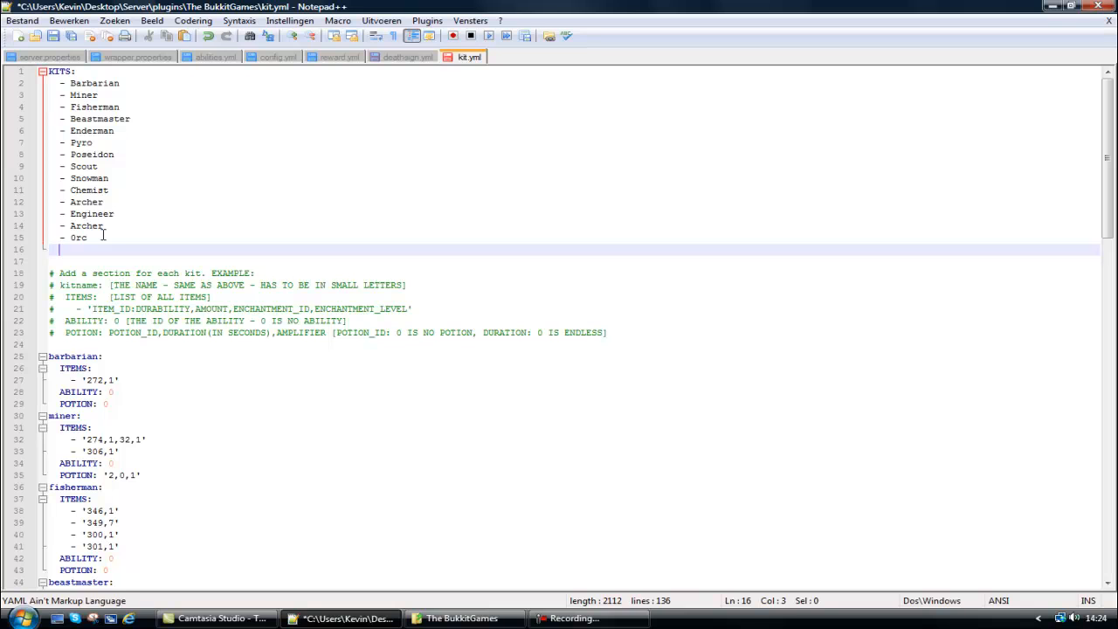
{"action": "type", "text": "- Tutorial"}
{"action": "key", "text": "ctrl+s"}
Compare the tutorial section at the end of kit.yml with the names in the KITS list.
{"action": "scroll", "coordinate": [419, 231], "scroll_direction": "down", "scroll_amount": 17}
{"action": "scroll", "coordinate": [420, 231], "scroll_direction": "down", "scroll_amount": 14}
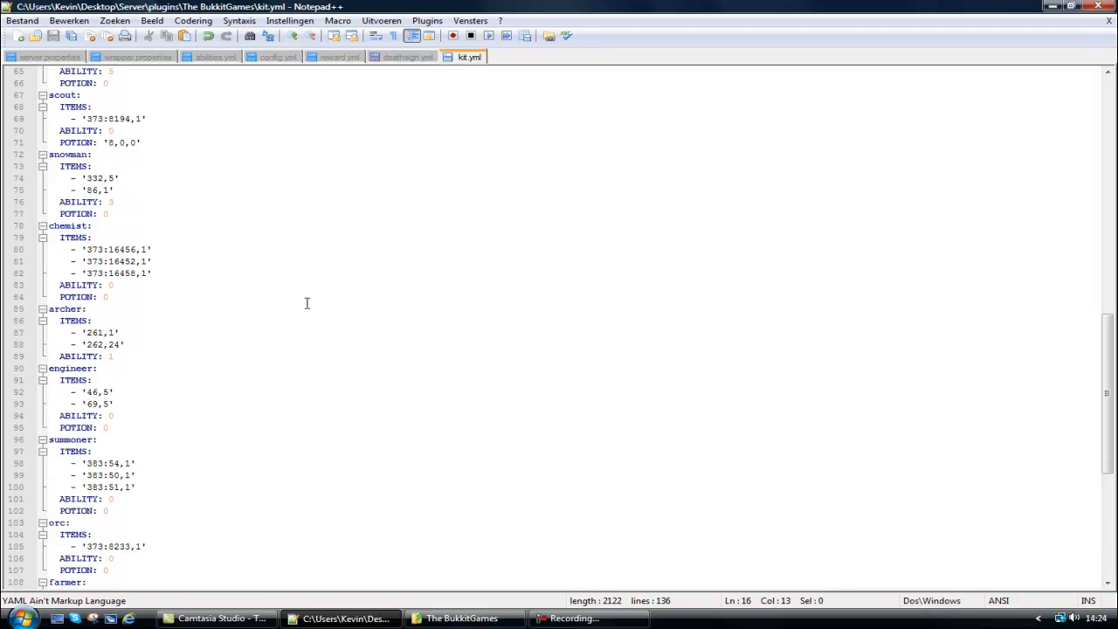
{"action": "left_click", "coordinate": [50, 489]}
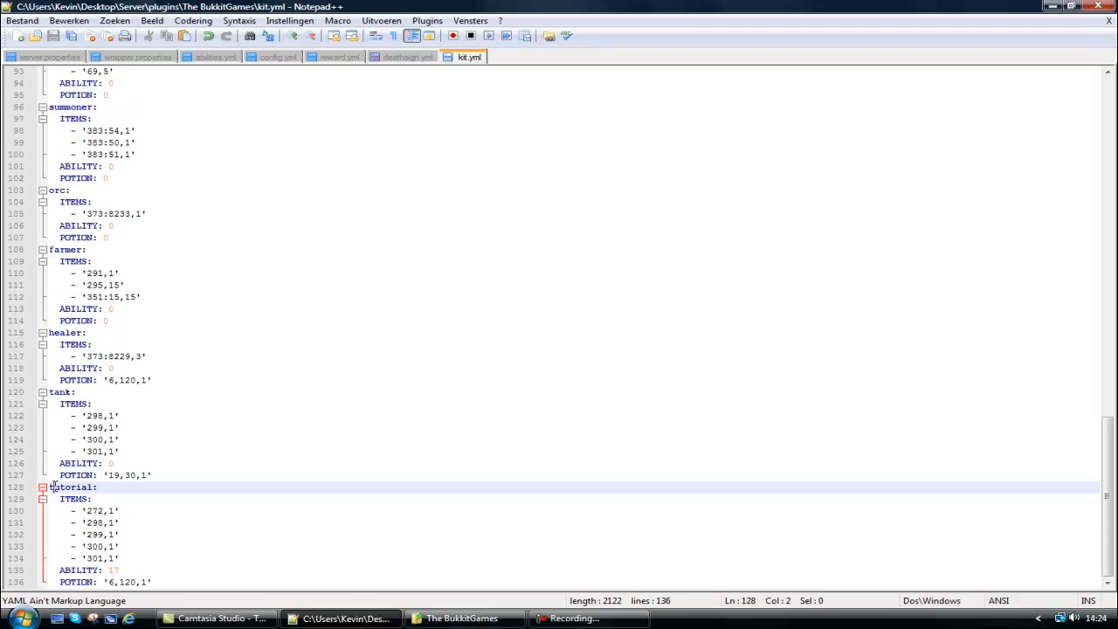
{"action": "left_click", "coordinate": [356, 510]}
{"action": "left_click_drag", "start_coordinate": [1105, 472], "coordinate": [1091, 100]}
{"action": "left_click_drag", "start_coordinate": [139, 248], "coordinate": [49, 71]}
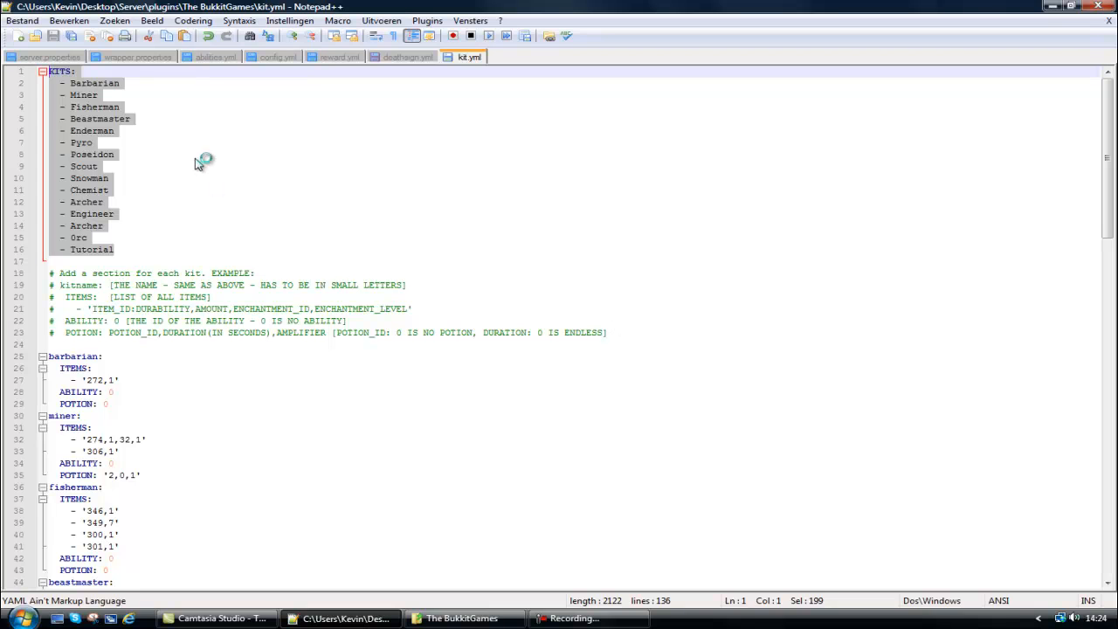
{"action": "left_click", "coordinate": [167, 213]}
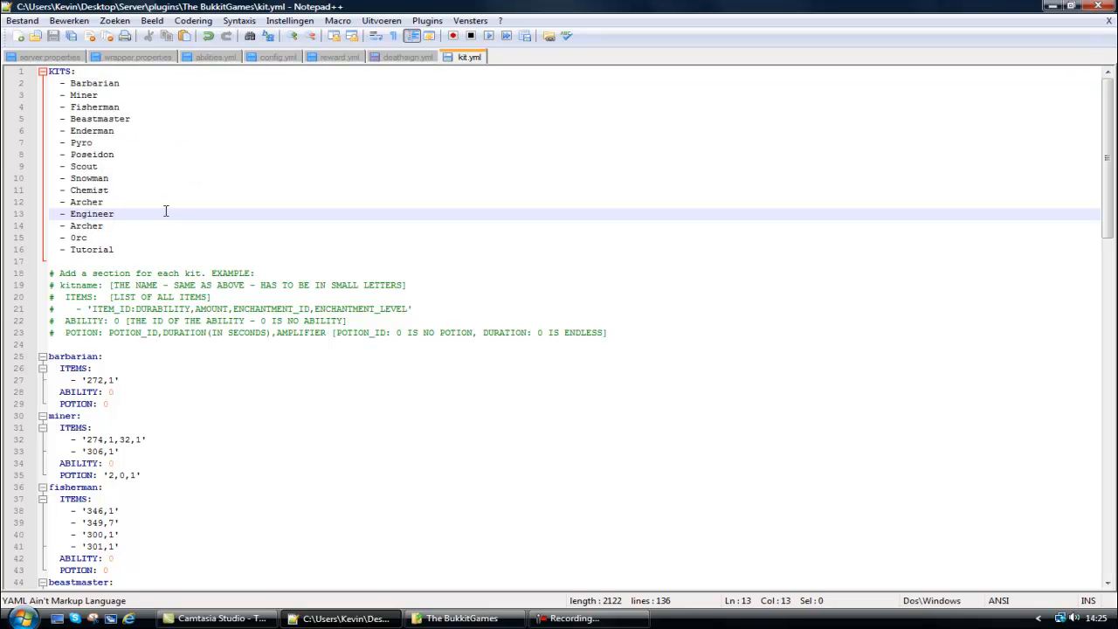
Review how item amounts, enchantments and potion IDs are written in the fisherman, miner and orc kits.
{"action": "scroll", "coordinate": [136, 471], "scroll_direction": "down", "scroll_amount": 3}
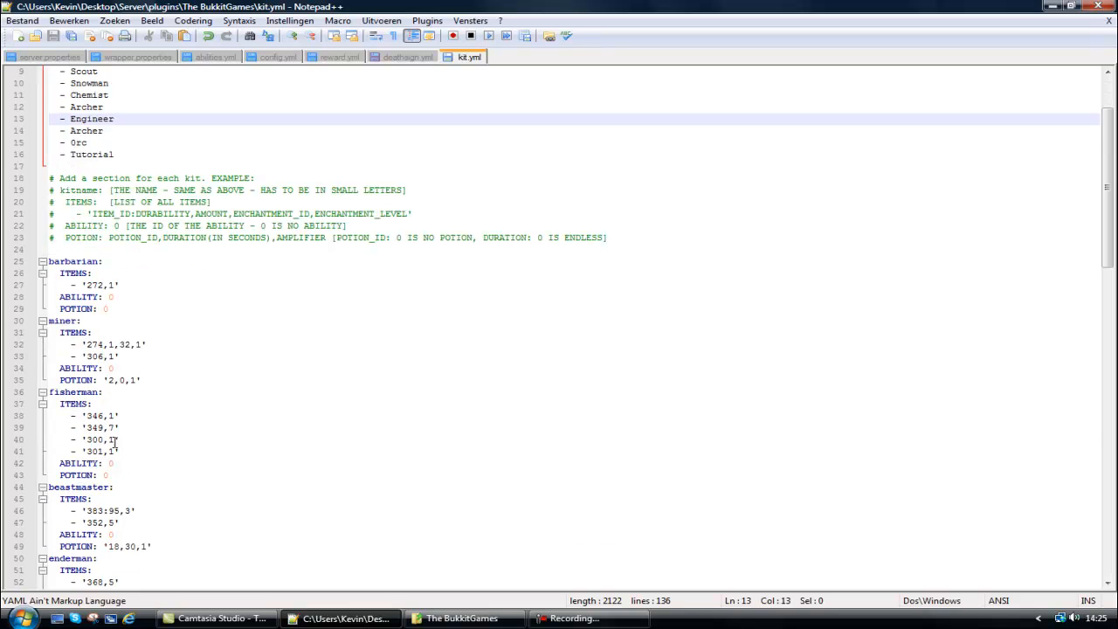
{"action": "double_click", "coordinate": [110, 438]}
{"action": "left_click_drag", "start_coordinate": [106, 439], "coordinate": [60, 439]}
{"action": "left_click", "coordinate": [109, 439]}
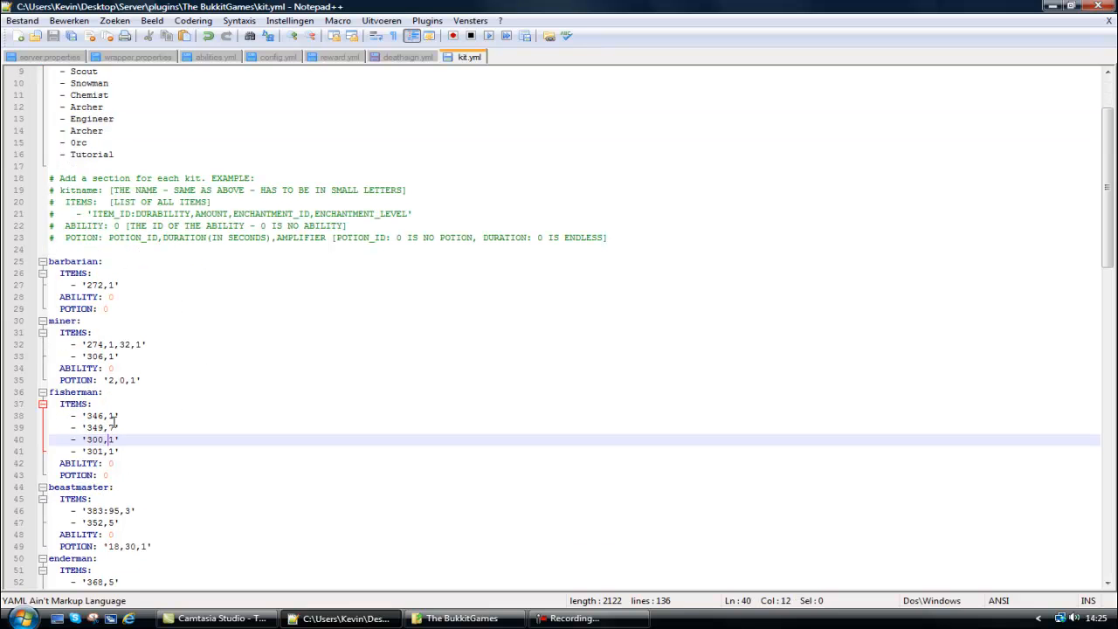
{"action": "mouse_move", "coordinate": [120, 344]}
{"action": "left_mouse_down"}
{"action": "mouse_move", "coordinate": [148, 345]}
{"action": "mouse_move", "coordinate": [138, 346]}
{"action": "left_mouse_up"}
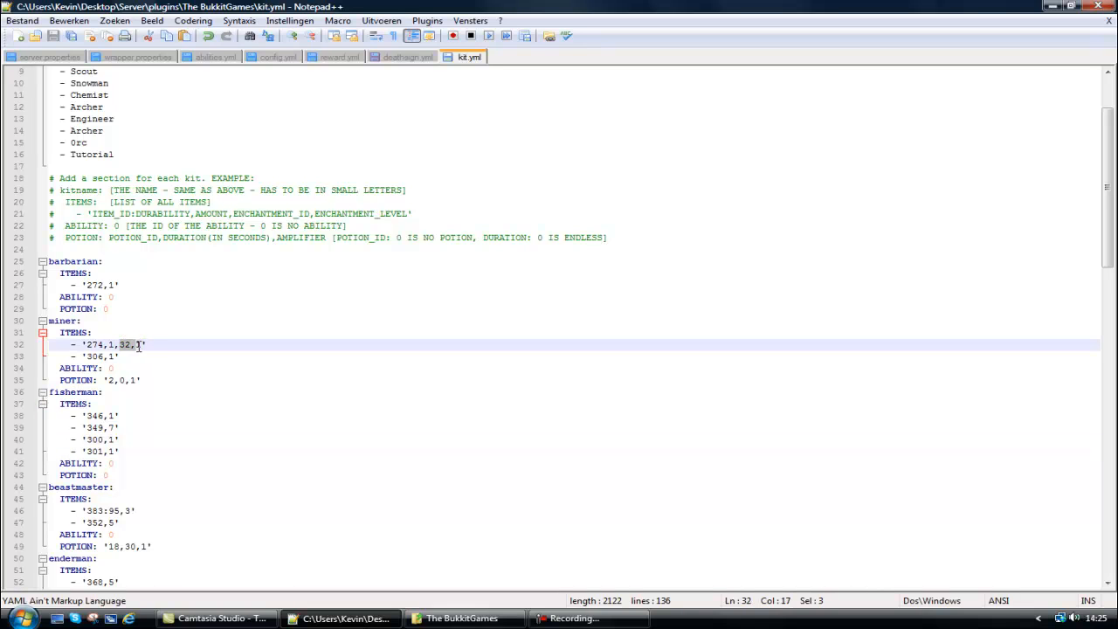
{"action": "left_click", "coordinate": [127, 345]}
{"action": "left_click", "coordinate": [180, 357]}
{"action": "scroll", "coordinate": [172, 360], "scroll_direction": "down", "scroll_amount": 20}
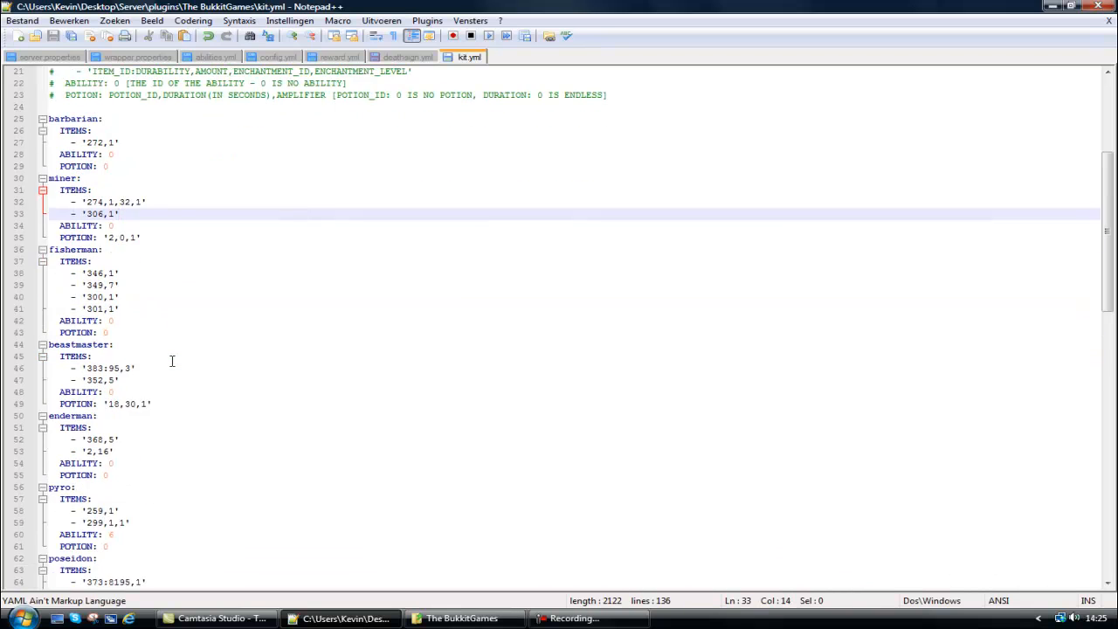
{"action": "scroll", "coordinate": [172, 361], "scroll_direction": "down", "scroll_amount": 3}
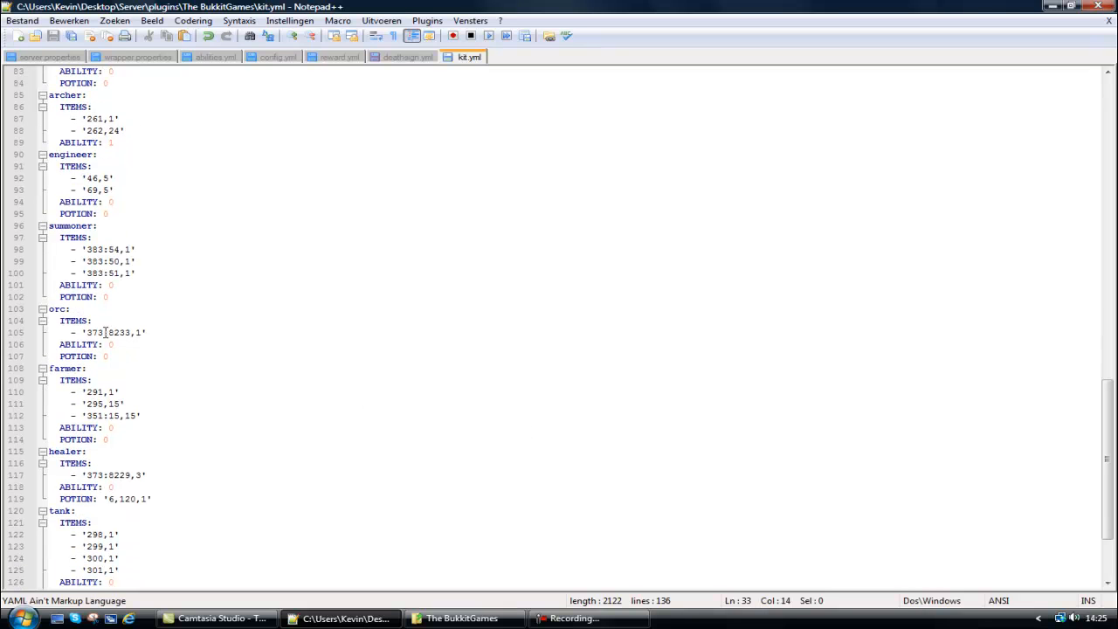
{"action": "left_click_drag", "start_coordinate": [88, 332], "coordinate": [122, 332]}
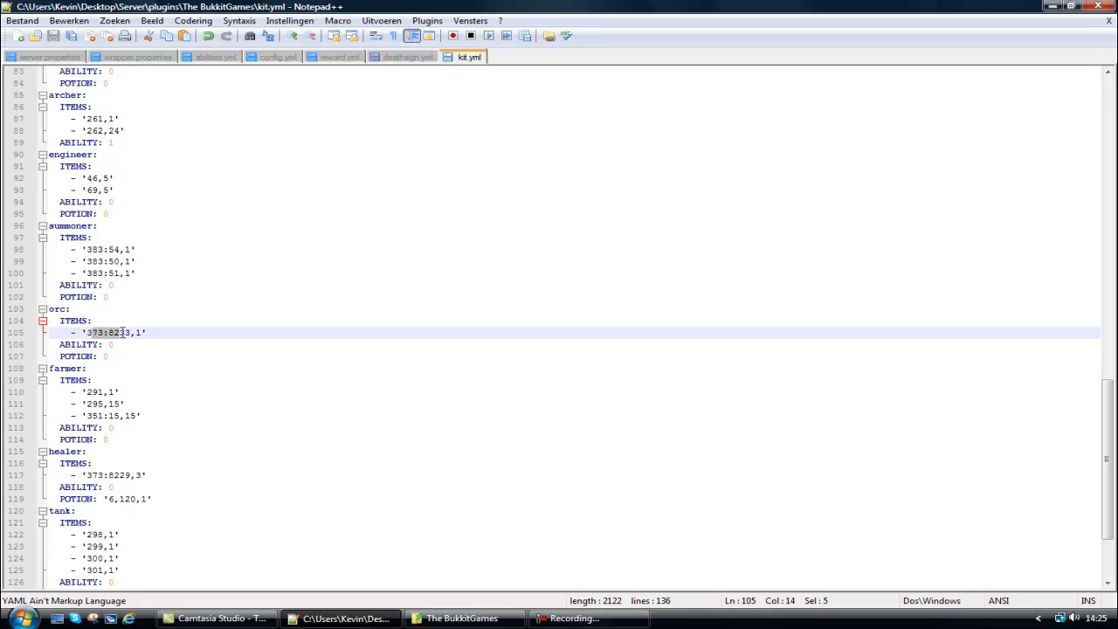
{"action": "triple_click", "coordinate": [123, 333]}
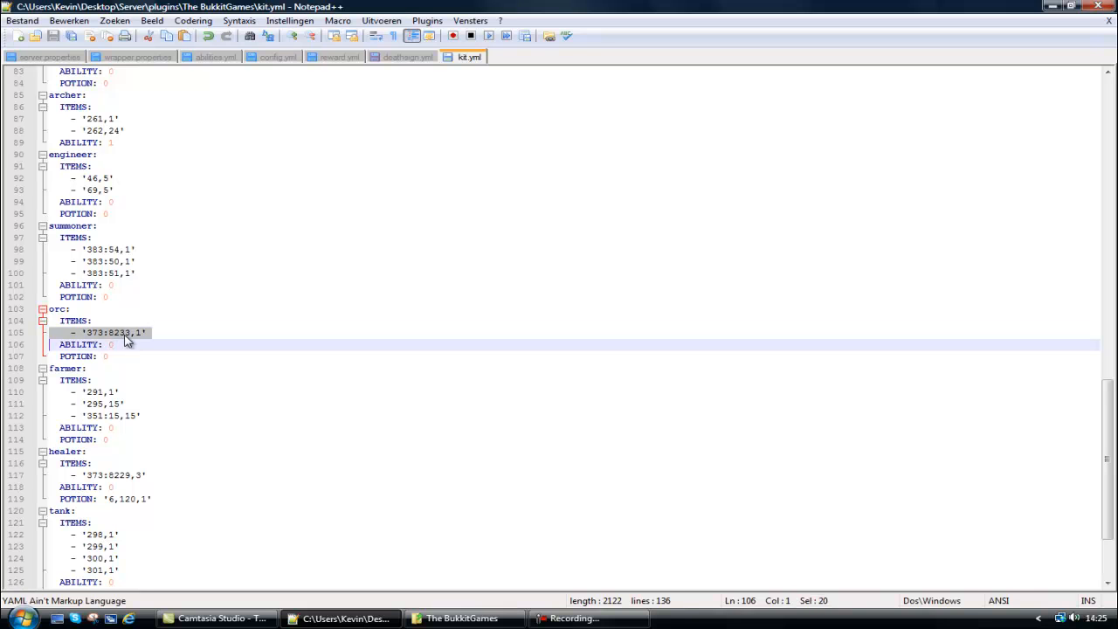
{"action": "left_click", "coordinate": [124, 334]}
{"action": "left_click_drag", "start_coordinate": [1106, 449], "coordinate": [1069, 138]}
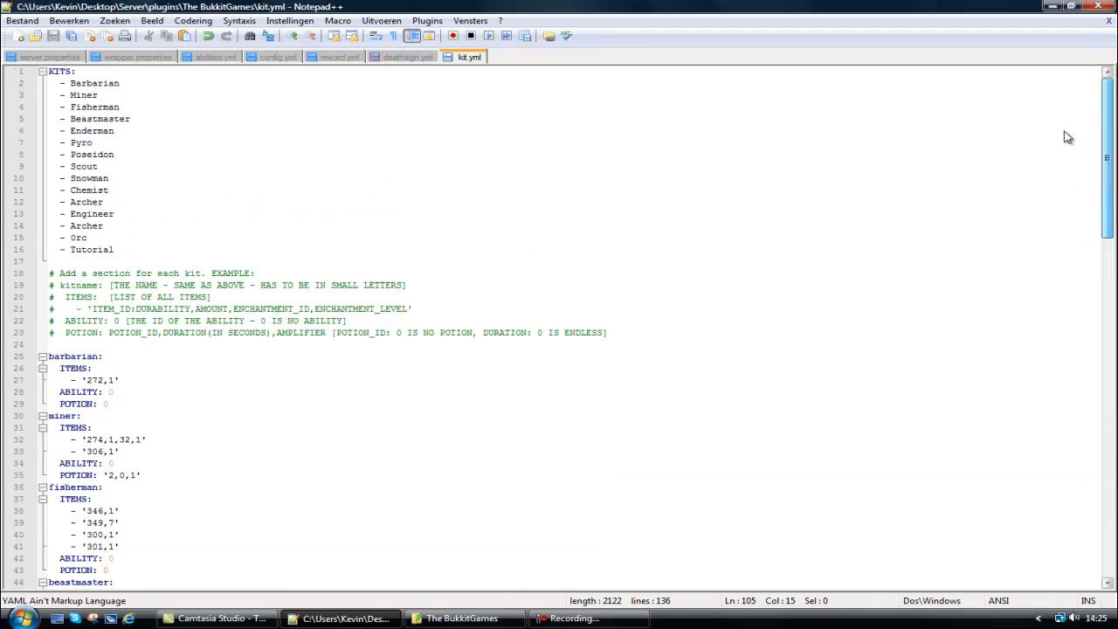
{"action": "left_click", "coordinate": [135, 251]}
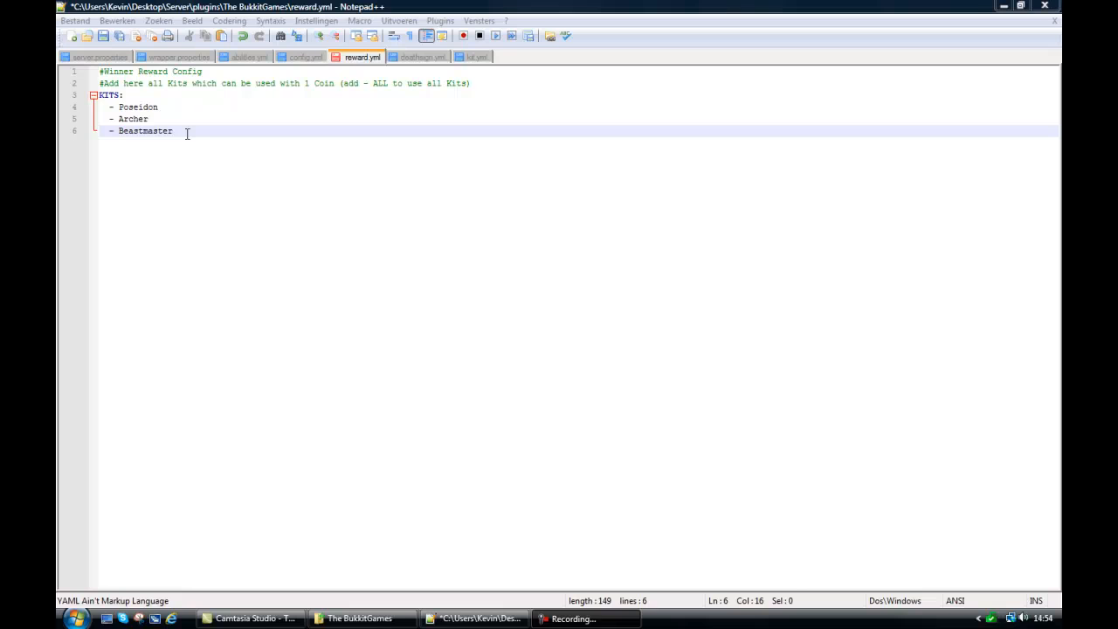
Add "- Tutorial" below Beastmaster in the KITS list of reward.yml and save the file.
{"action": "key", "text": "Return"}
{"action": "key", "text": "BackSpace"}
{"action": "key", "text": "BackSpace"}
{"action": "type", "text": "-"}
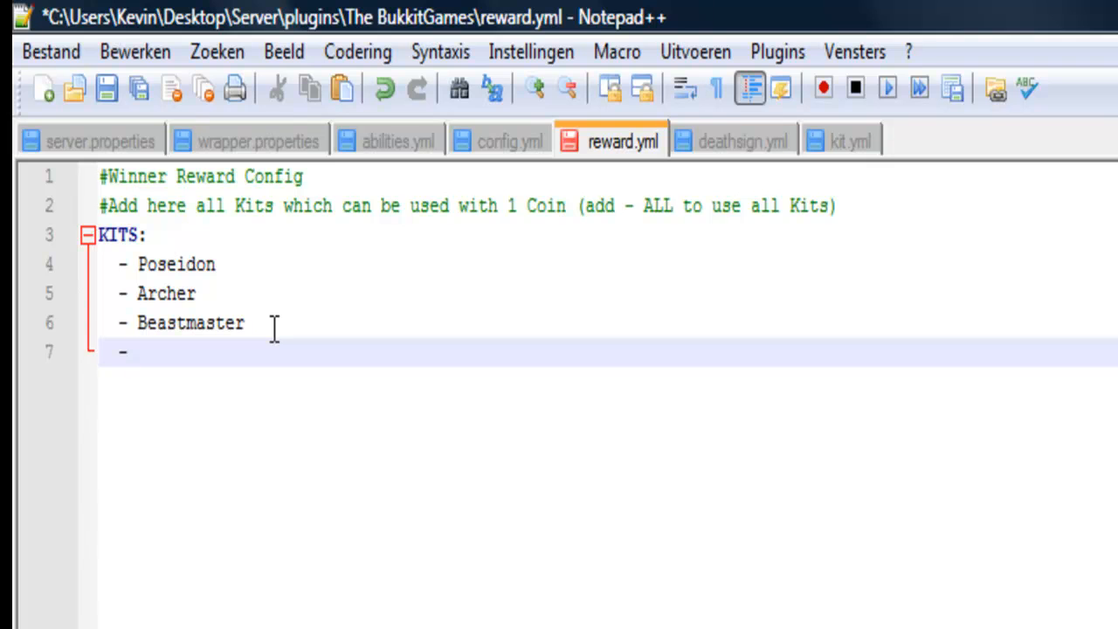
{"action": "type", "text": " Tutorial"}
{"action": "key", "text": "ctrl+s"}
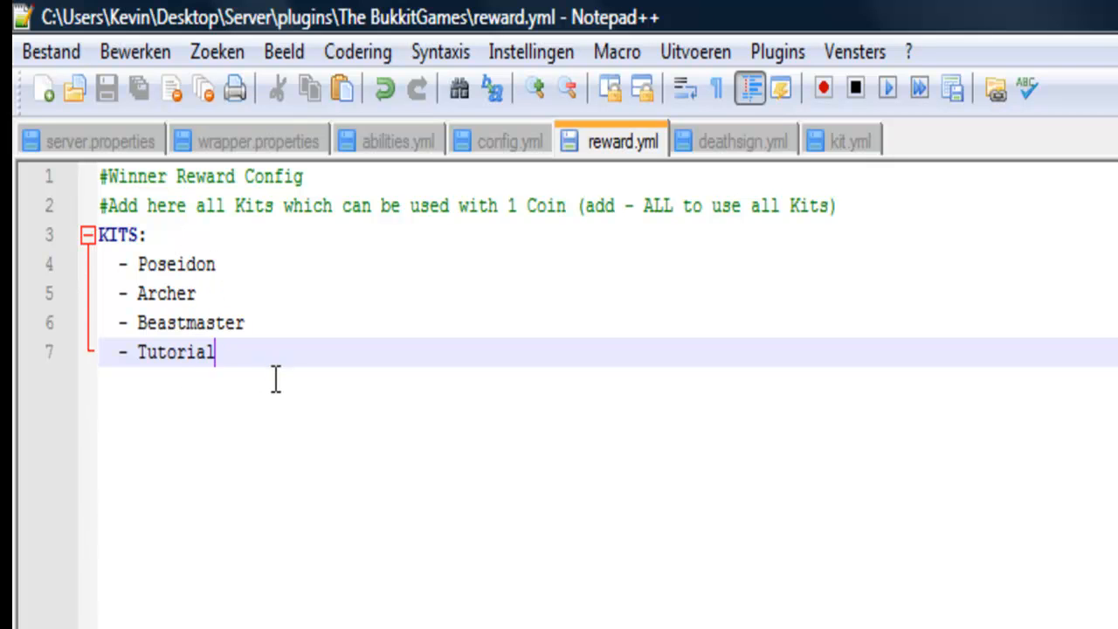
Add "- Chameleon" and "- Barbarian" below Tutorial in the KITS list of reward.yml.
{"action": "key", "text": "Return"}
{"action": "type", "text": "- Chameleon"}
{"action": "key", "text": "Return"}
{"action": "type", "text": "- Barbariann"}
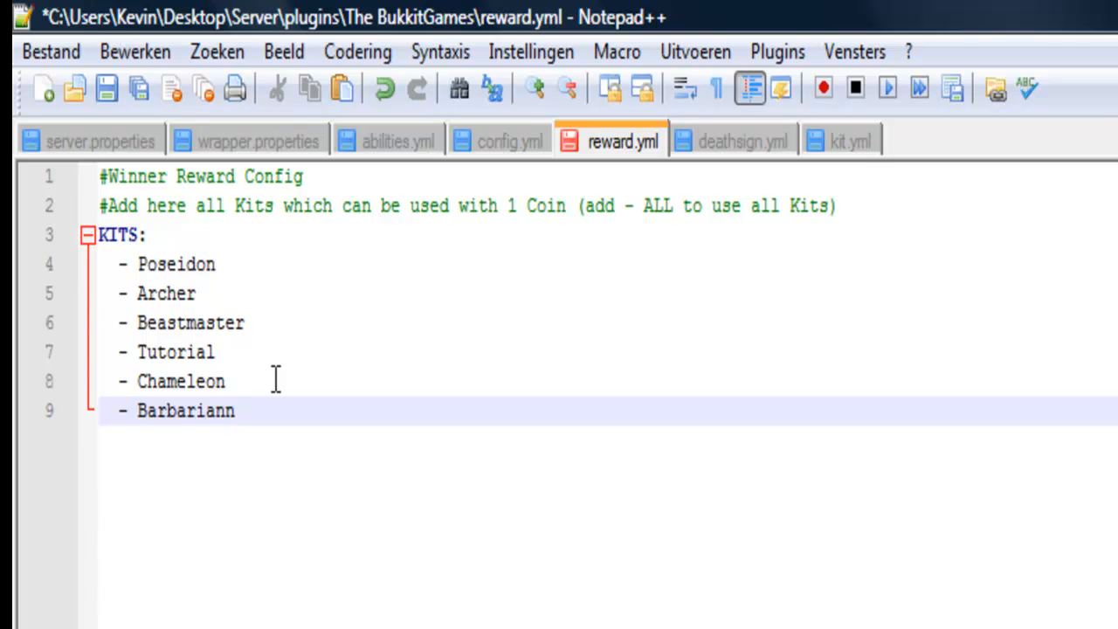
{"action": "key", "text": "BackSpace"}
{"action": "left_click_drag", "start_coordinate": [272, 423], "coordinate": [221, 428]}
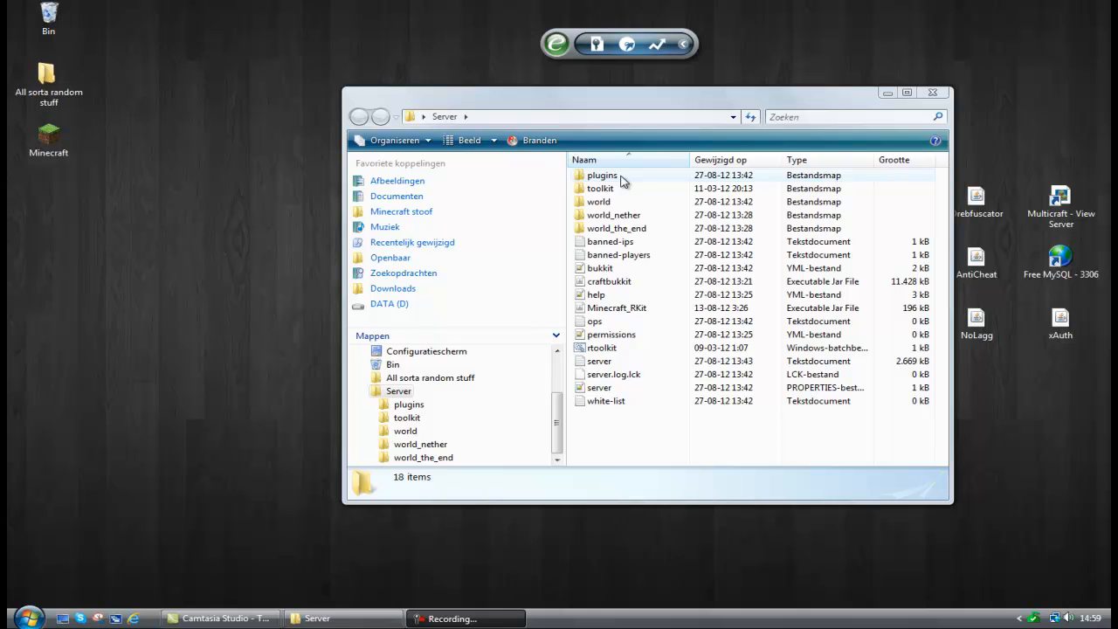
Open the permissions file from the PermissionsEx folder inside the server's plugins folder.
{"action": "double_click", "coordinate": [621, 177]}
{"action": "double_click", "coordinate": [638, 189]}
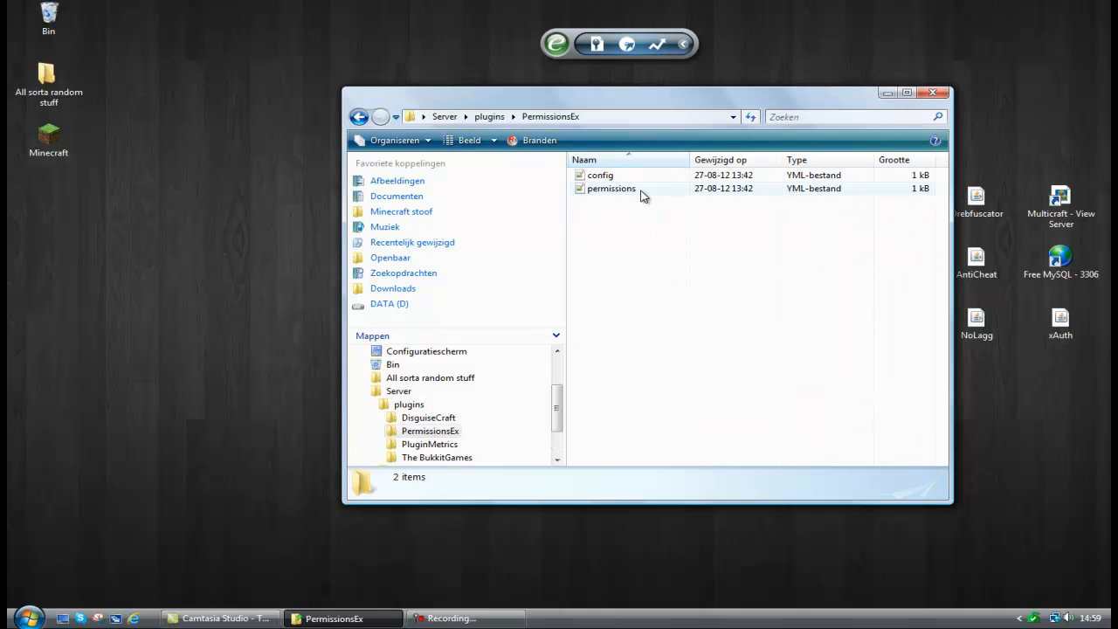
{"action": "double_click", "coordinate": [640, 192]}
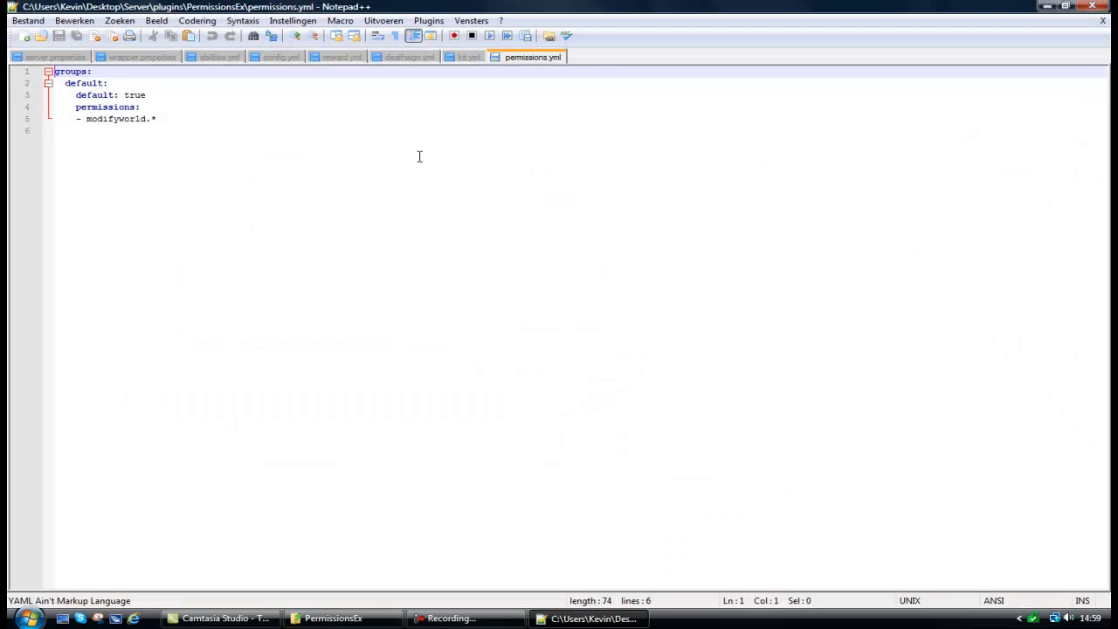
Add the permission "- bg.kit.barbarian" below modifyworld.* in the default group.
{"action": "left_click", "coordinate": [177, 115]}
{"action": "key", "text": "Return"}
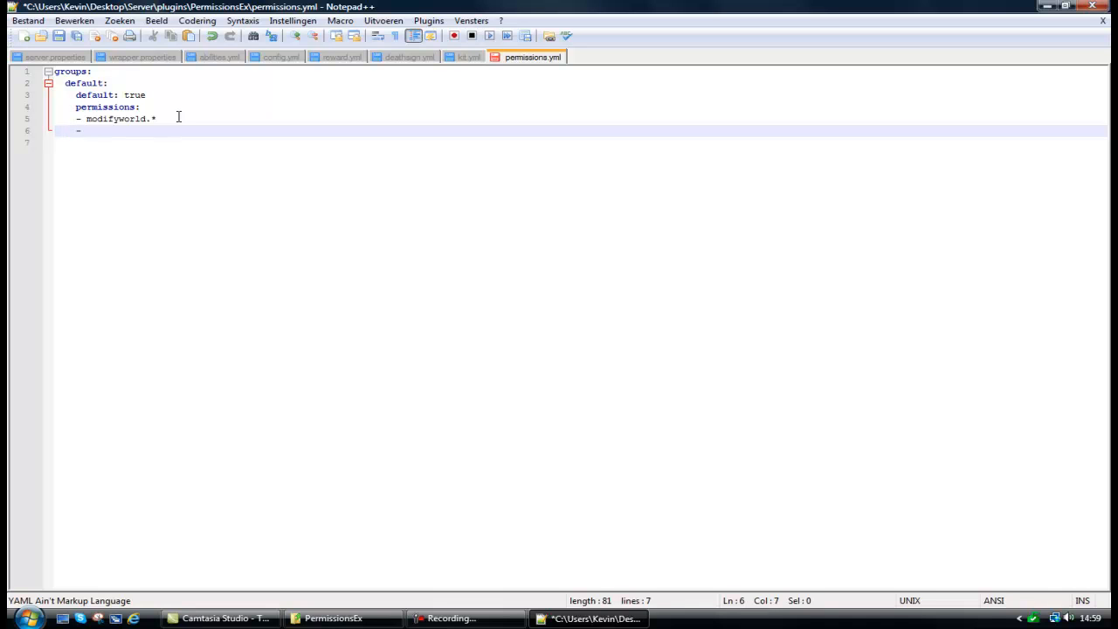
{"action": "type", "text": "- bg.kit.barbarian"}
Duplicate the whole default group below itself and remove the "default: true" line from the copy.
{"action": "key", "text": "Return"}
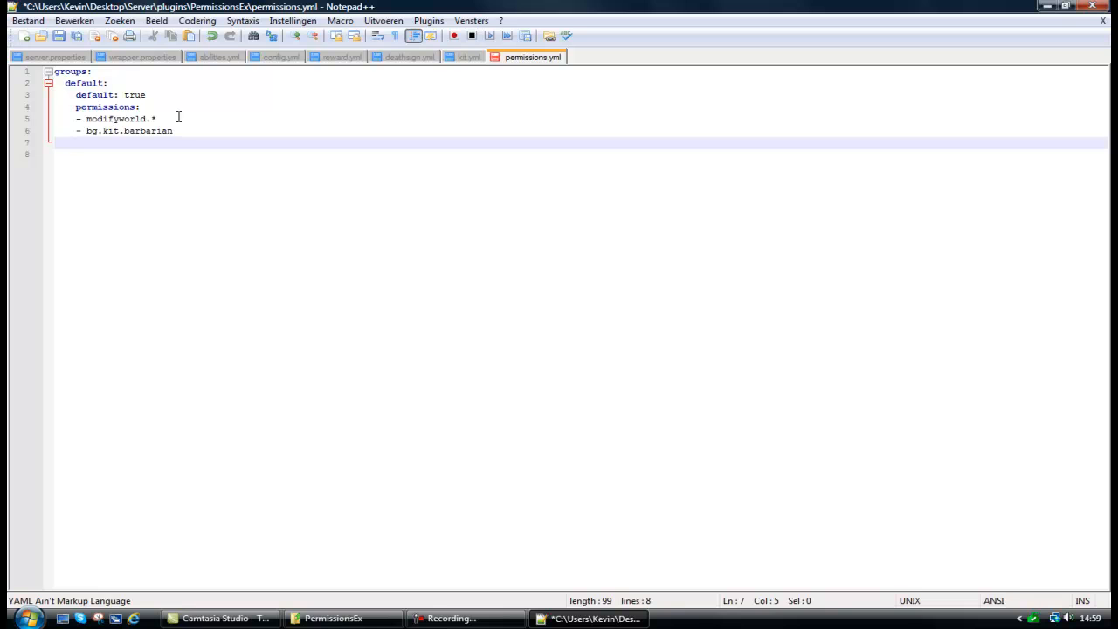
{"action": "left_click_drag", "start_coordinate": [178, 130], "coordinate": [10, 85]}
{"action": "key", "text": "ctrl+c"}
{"action": "left_click", "coordinate": [93, 137]}
{"action": "key", "text": "ctrl+v"}
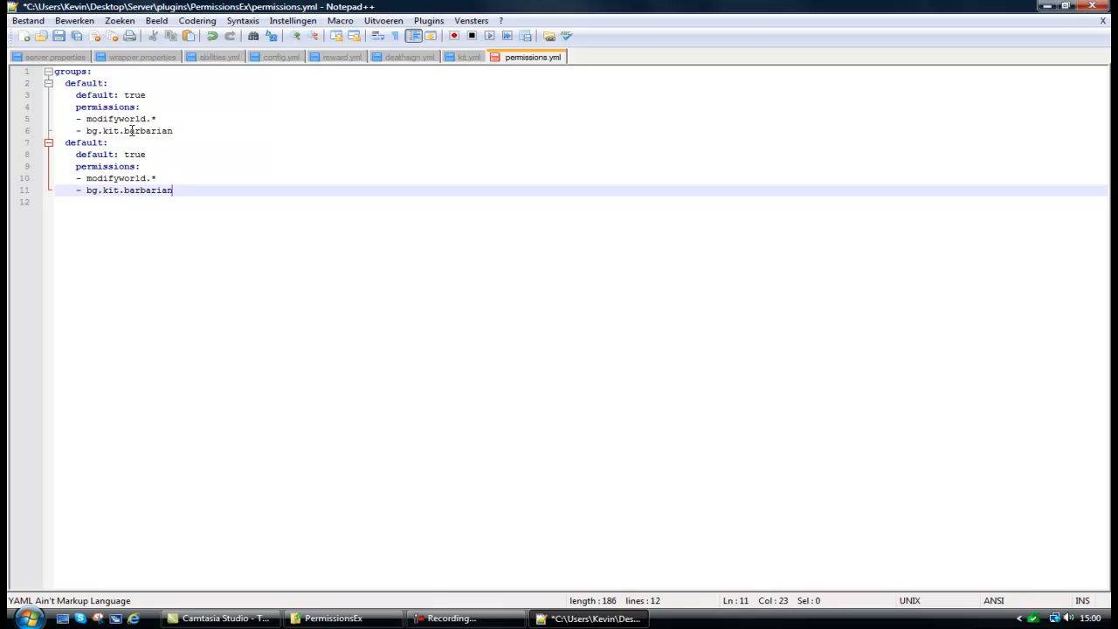
{"action": "left_click_drag", "start_coordinate": [147, 156], "coordinate": [25, 162]}
{"action": "key", "text": "BackSpace"}
Rename the copied group to "vip".
{"action": "key", "text": "BackSpace"}
{"action": "left_click", "coordinate": [100, 142]}
{"action": "key", "text": "BackSpace"}
{"action": "key", "text": "BackSpace"}
{"action": "key", "text": "BackSpace"}
{"action": "key", "text": "BackSpace"}
{"action": "key", "text": "BackSpace"}
{"action": "key", "text": "BackSpace"}
{"action": "key", "text": "BackSpace"}
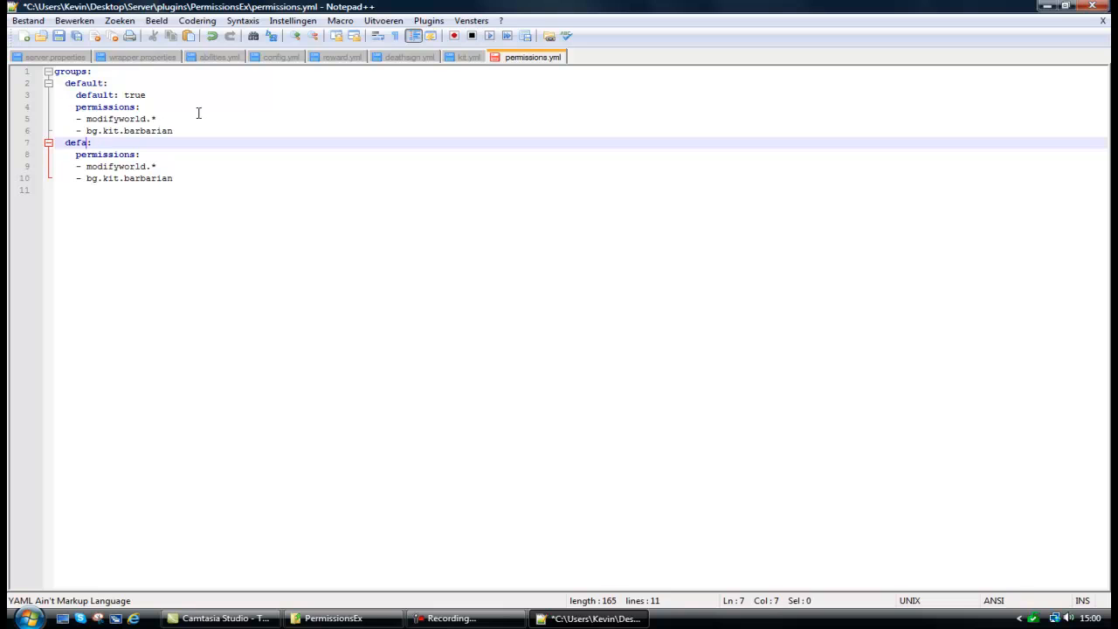
{"action": "type", "text": "vip:"}
Replace the vip group's bg.kit.barbarian permission with "bg.vip.*".
{"action": "left_click_drag", "start_coordinate": [176, 179], "coordinate": [86, 179]}
{"action": "type", "text": "vip"}
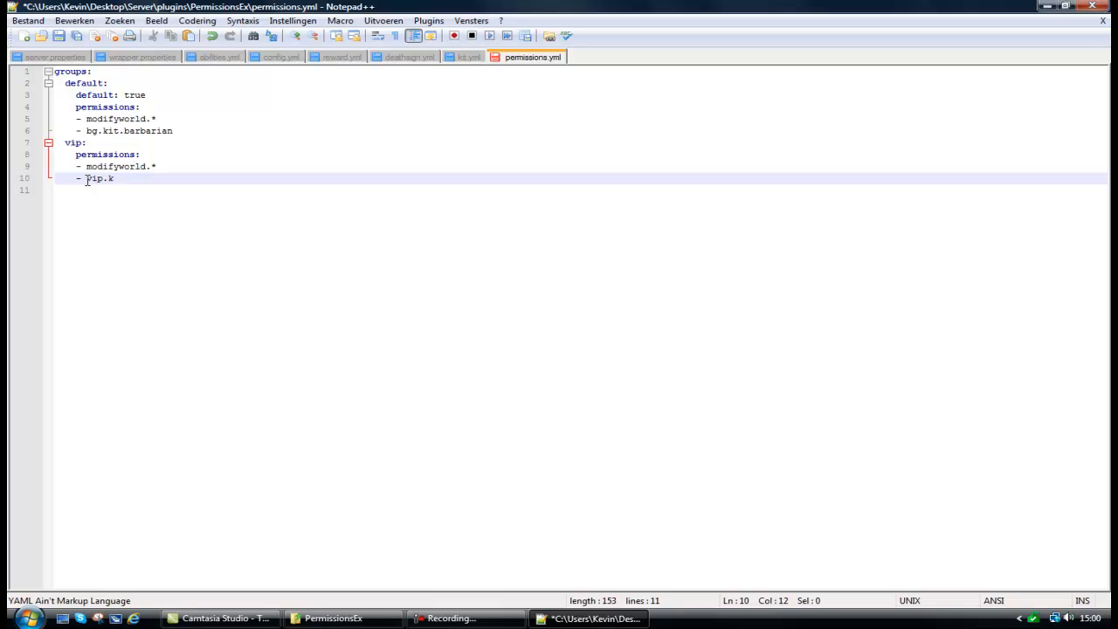
{"action": "key", "text": "BackSpace"}
{"action": "key", "text": "BackSpace"}
{"action": "key", "text": "BackSpace"}
{"action": "key", "text": "BackSpace"}
{"action": "type", "text": "bg."}
{"action": "key", "text": "BackSpace"}
{"action": "key", "text": "BackSpace"}
{"action": "type", "text": "bip.*"}
{"action": "key", "text": "Return"}
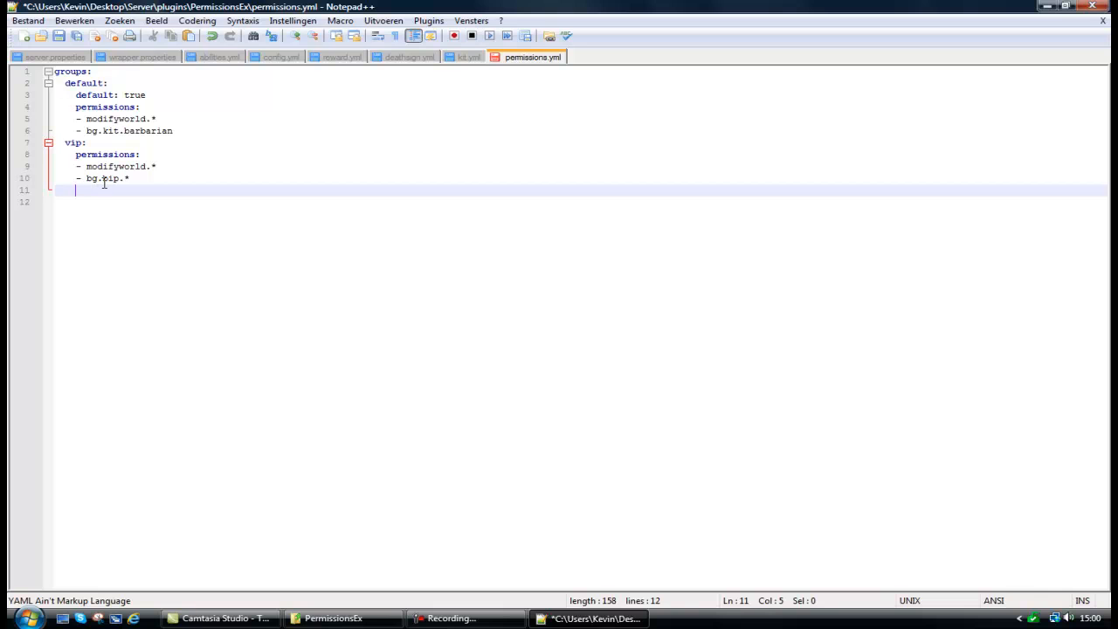
{"action": "left_click", "coordinate": [103, 180]}
{"action": "key", "text": "BackSpace"}
{"action": "type", "text": "v"}
Add the permission "- bg.kit.*" below bg.vip.* in the vip group.
{"action": "left_click", "coordinate": [146, 180]}
{"action": "key", "text": "Return"}
{"action": "key", "text": "BackSpace"}
{"action": "left_click", "coordinate": [103, 198]}
{"action": "left_click", "coordinate": [103, 192]}
{"action": "type", "text": "-"}
{"action": "key", "text": "BackSpace"}
{"action": "key", "text": "BackSpace"}
{"action": "type", "text": "- bg.kit."}
Review the vip group's two bg permissions and the default group's barbarian kit permission.
{"action": "left_click_drag", "start_coordinate": [131, 178], "coordinate": [20, 184]}
{"action": "left_click_drag", "start_coordinate": [175, 190], "coordinate": [25, 193]}
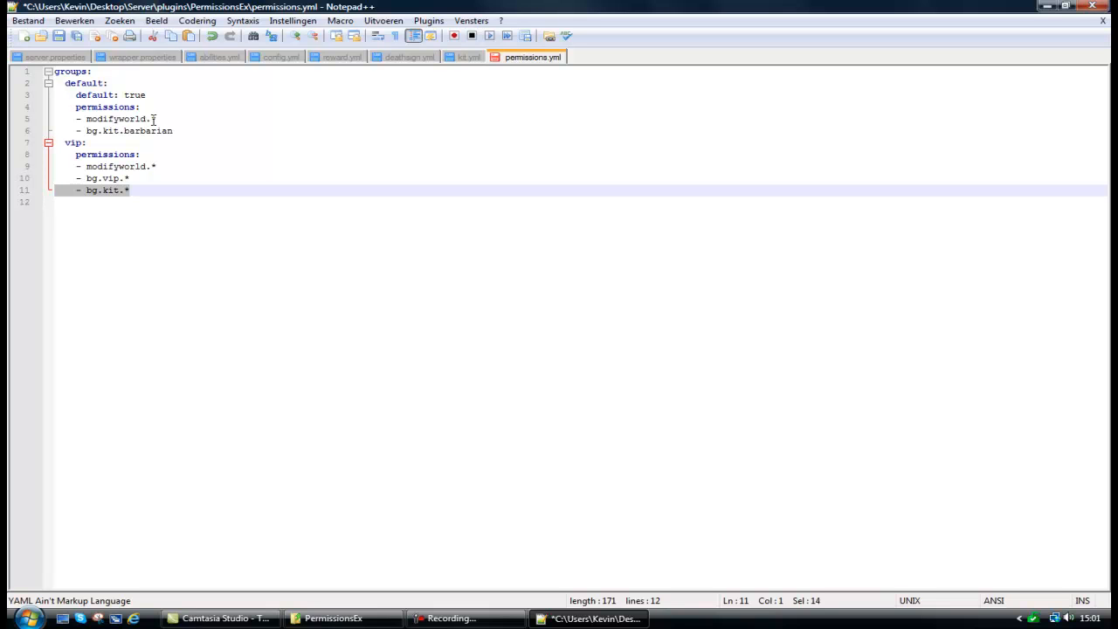
{"action": "left_click", "coordinate": [198, 130]}
{"action": "key", "text": "shift+Home"}
{"action": "key", "text": "shift+Home"}
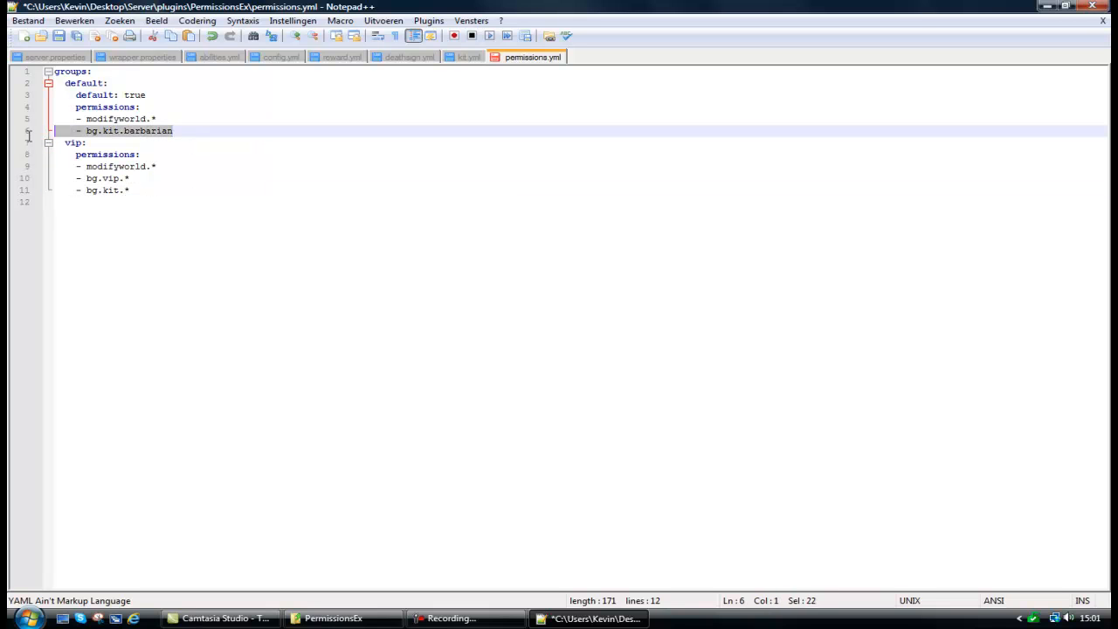
{"action": "key", "text": "End"}
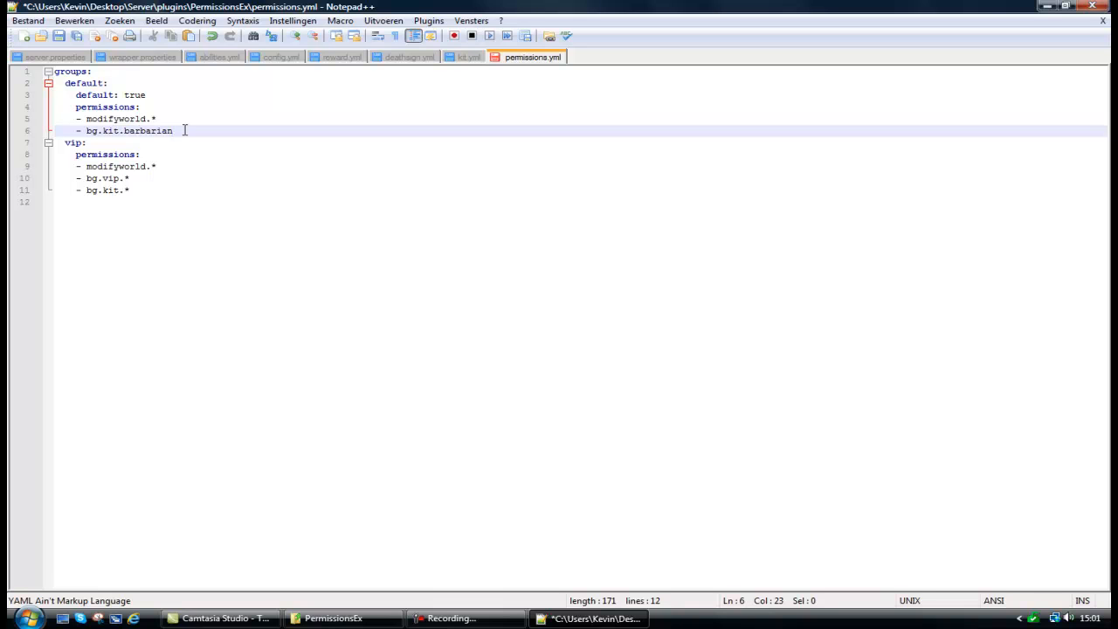
Paste the player entry with group vip for world at the end of permissions.yml, replace its player name and save.
{"action": "left_click", "coordinate": [117, 202]}
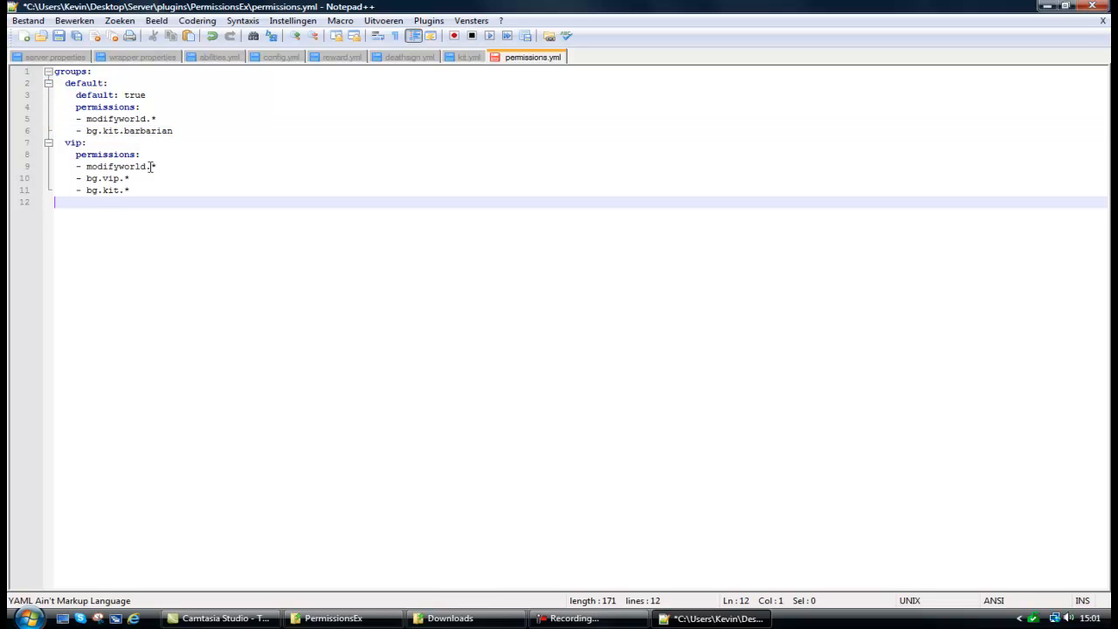
{"action": "type", "text": "OldManGobbles:     worlds:       world:         group:         - vip"}
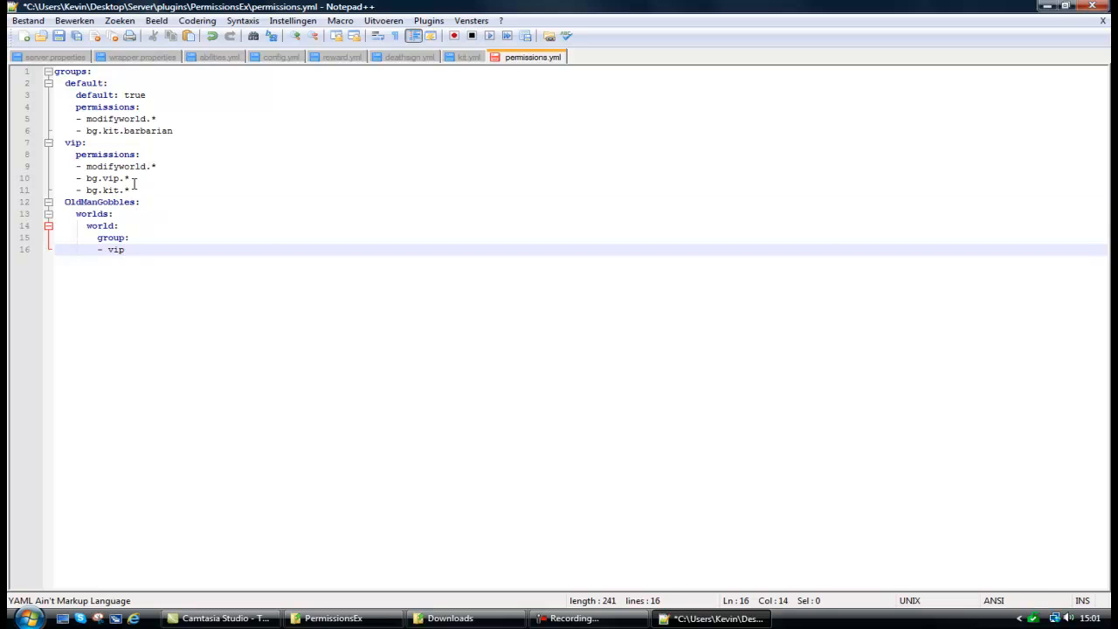
{"action": "left_click", "coordinate": [68, 202]}
{"action": "left_click_drag", "start_coordinate": [66, 202], "coordinate": [136, 202]}
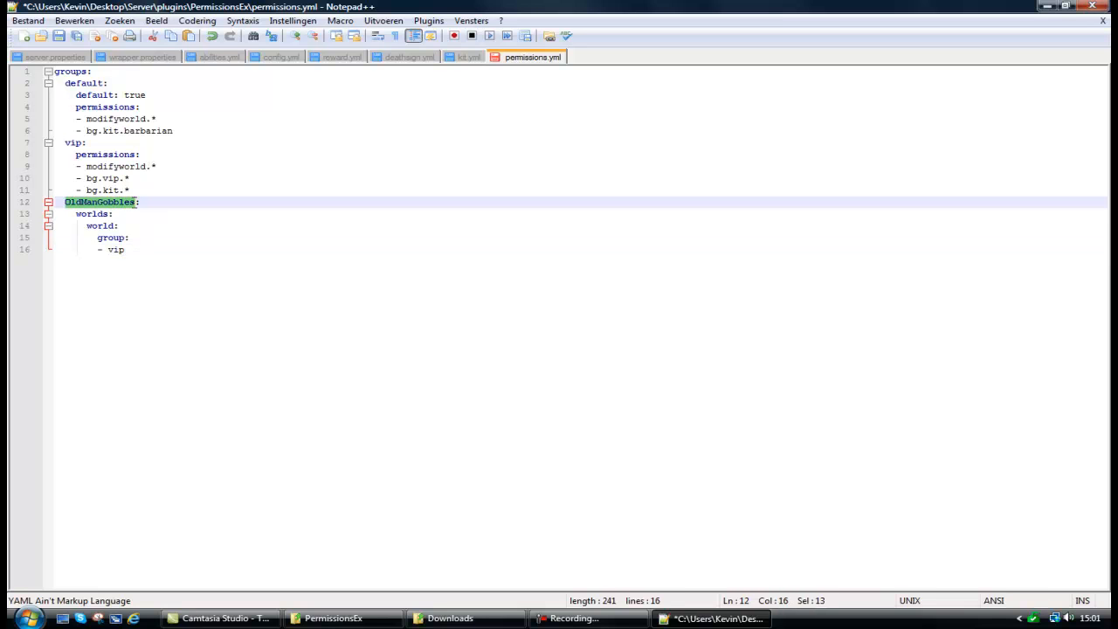
{"action": "type", "text": "Darkfard:"}
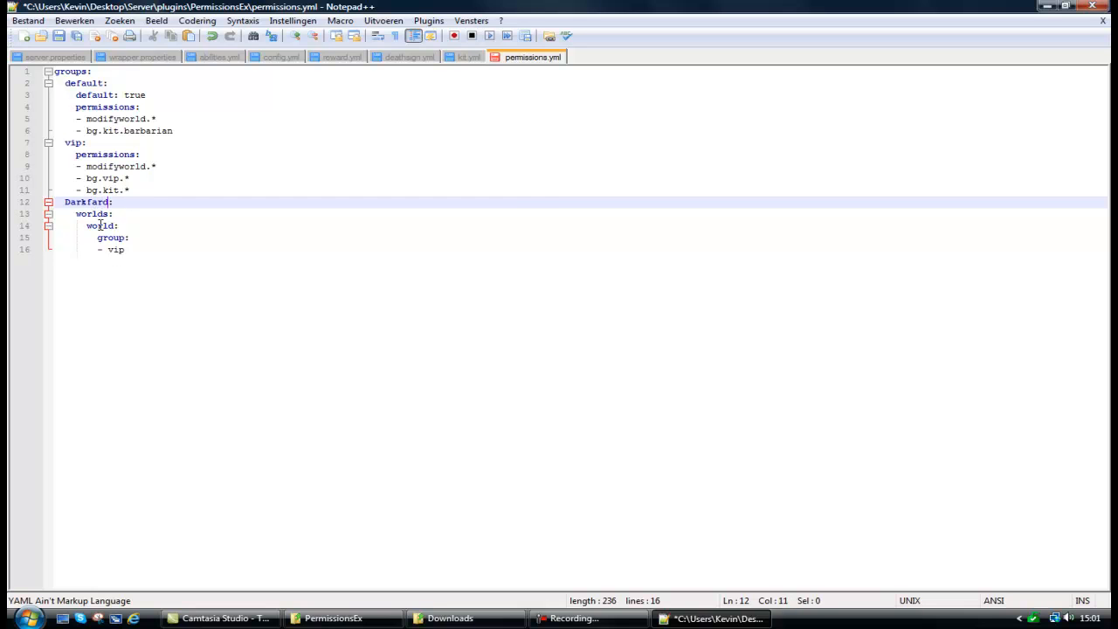
{"action": "left_click", "coordinate": [129, 250]}
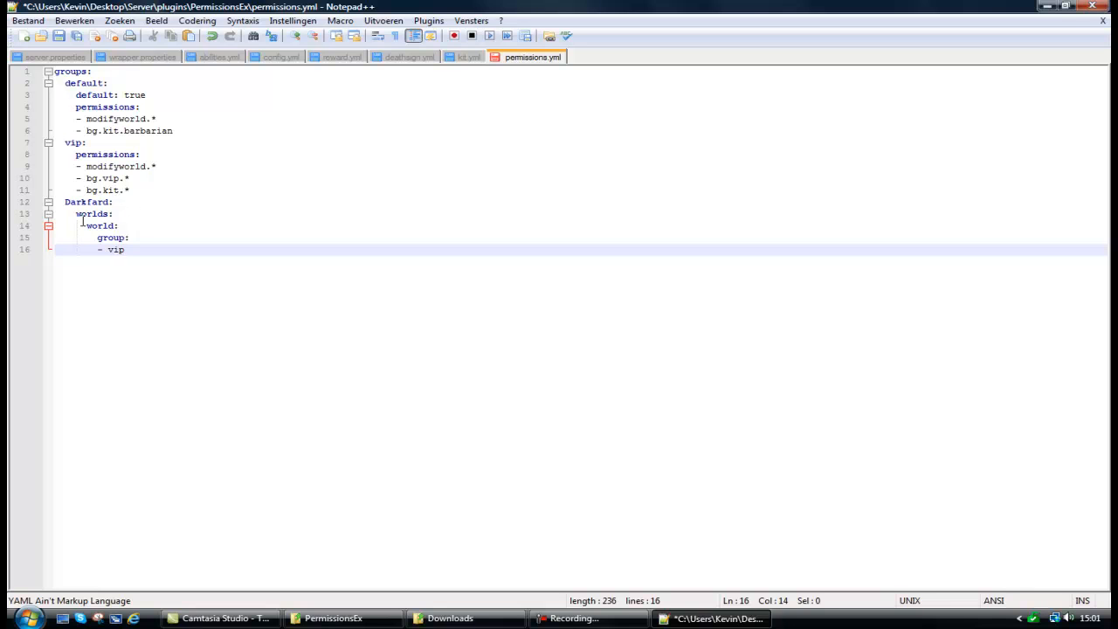
{"action": "key", "text": "ctrl+s"}
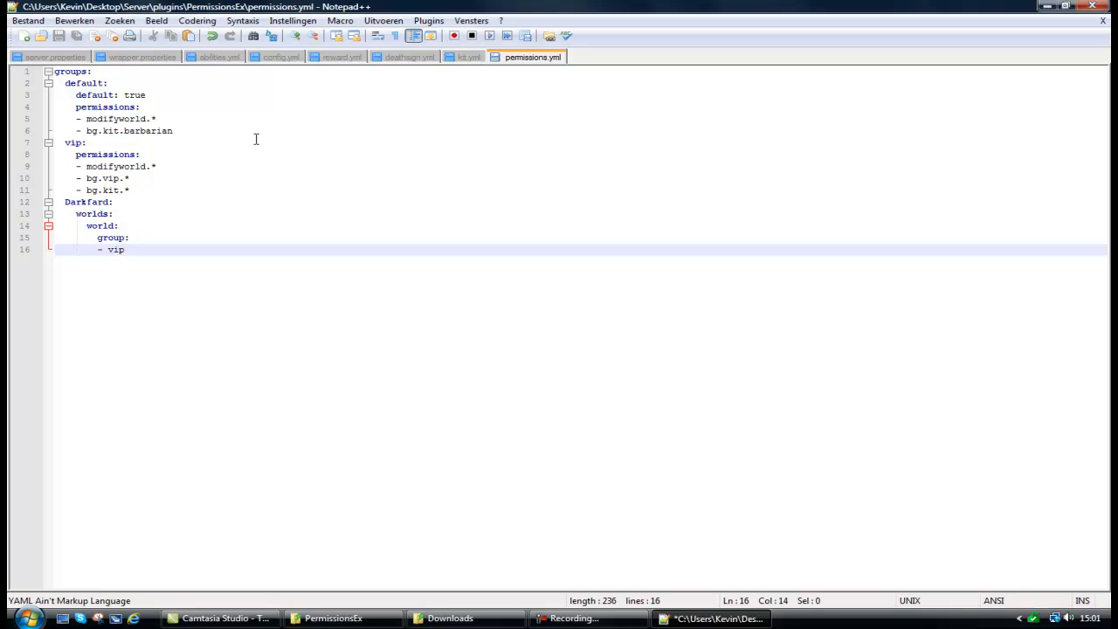
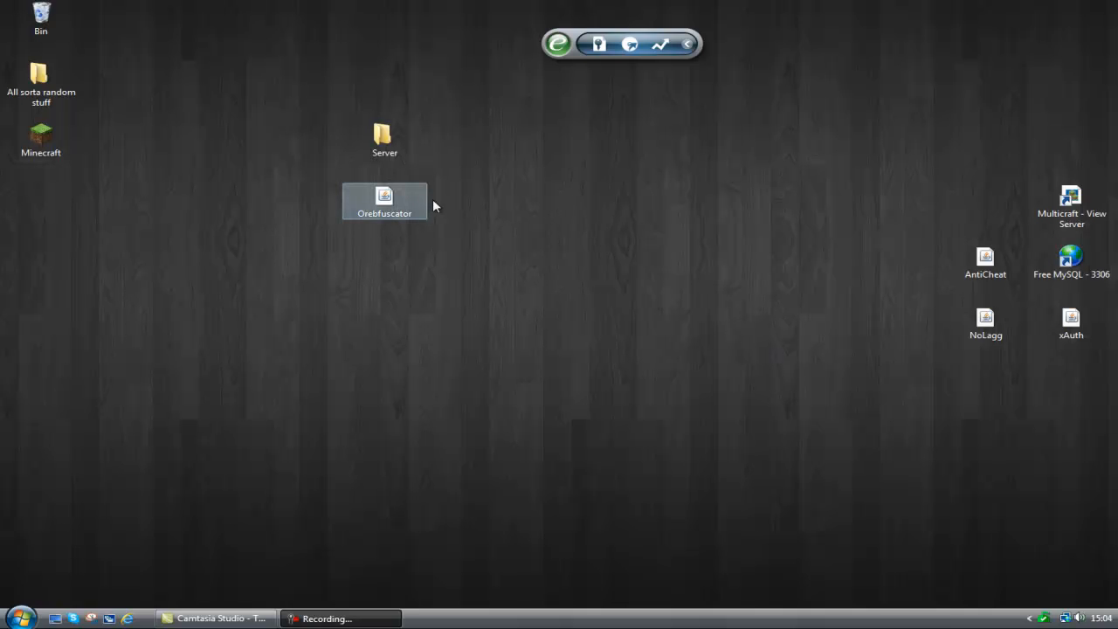
Move the Orebfuscator jar from the desktop into the server's plugins folder and start the server with rtoolkit.
{"action": "double_click", "coordinate": [391, 146]}
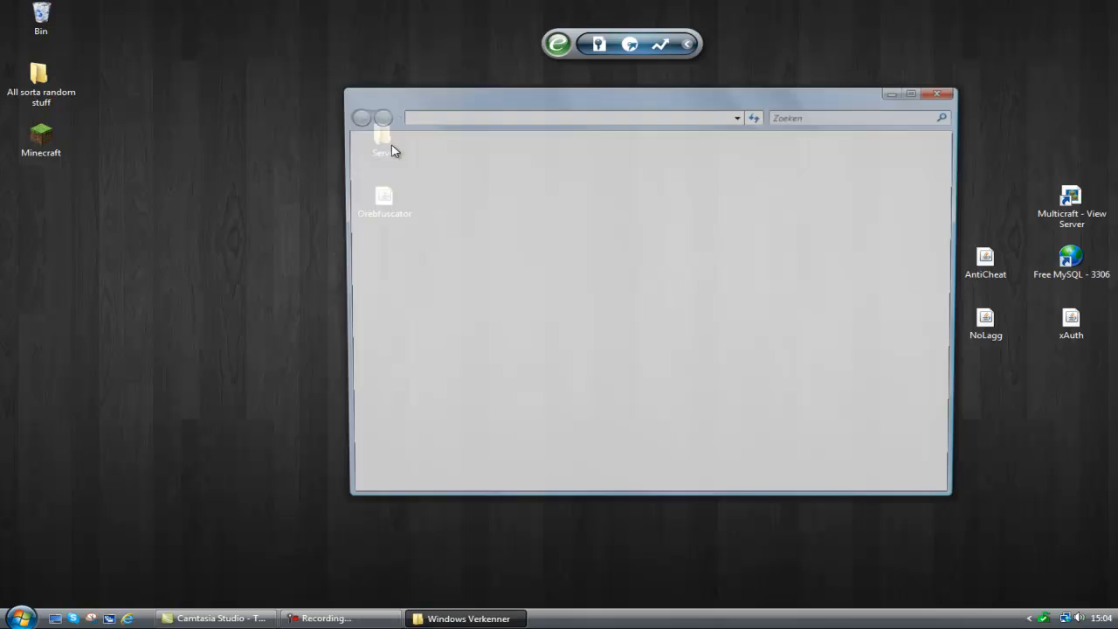
{"action": "left_click_drag", "start_coordinate": [496, 103], "coordinate": [621, 108]}
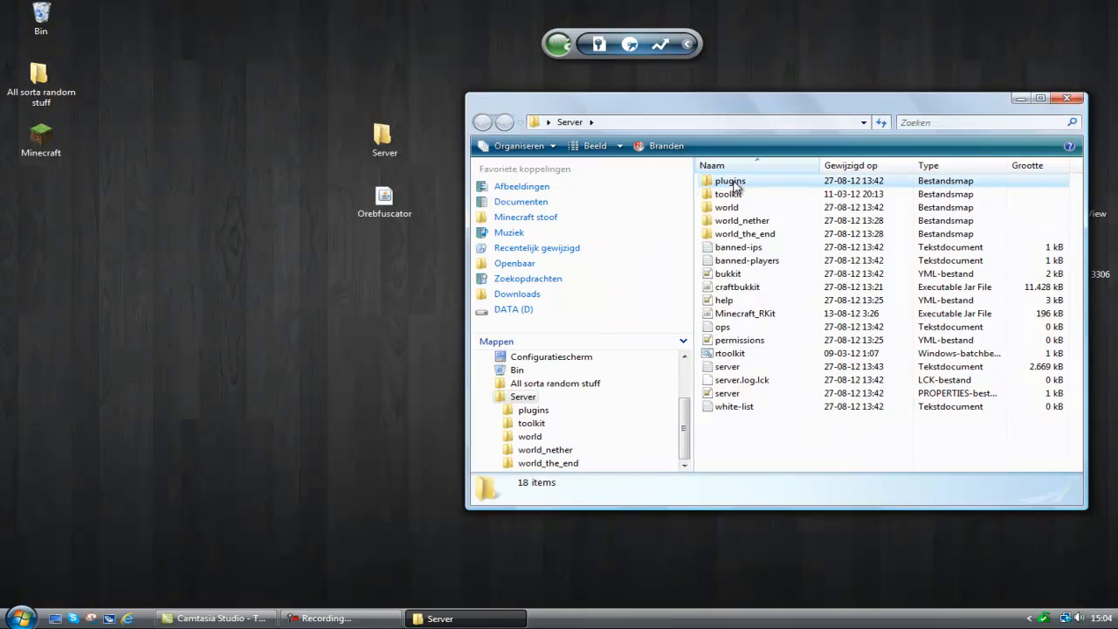
{"action": "double_click", "coordinate": [734, 183]}
{"action": "left_click_drag", "start_coordinate": [384, 199], "coordinate": [765, 317]}
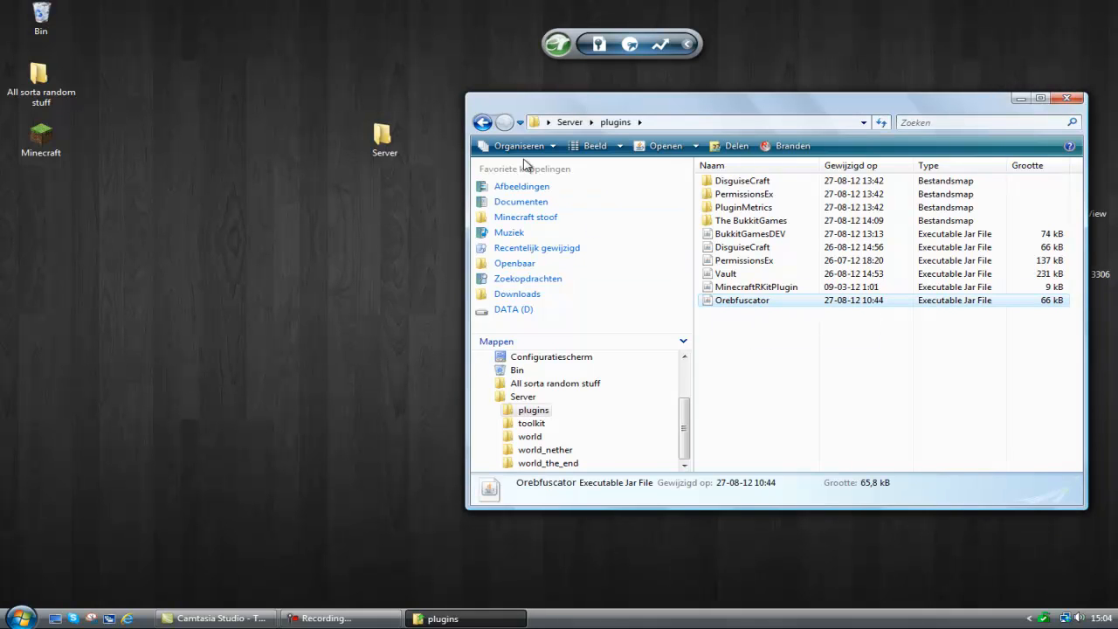
{"action": "left_click", "coordinate": [482, 122]}
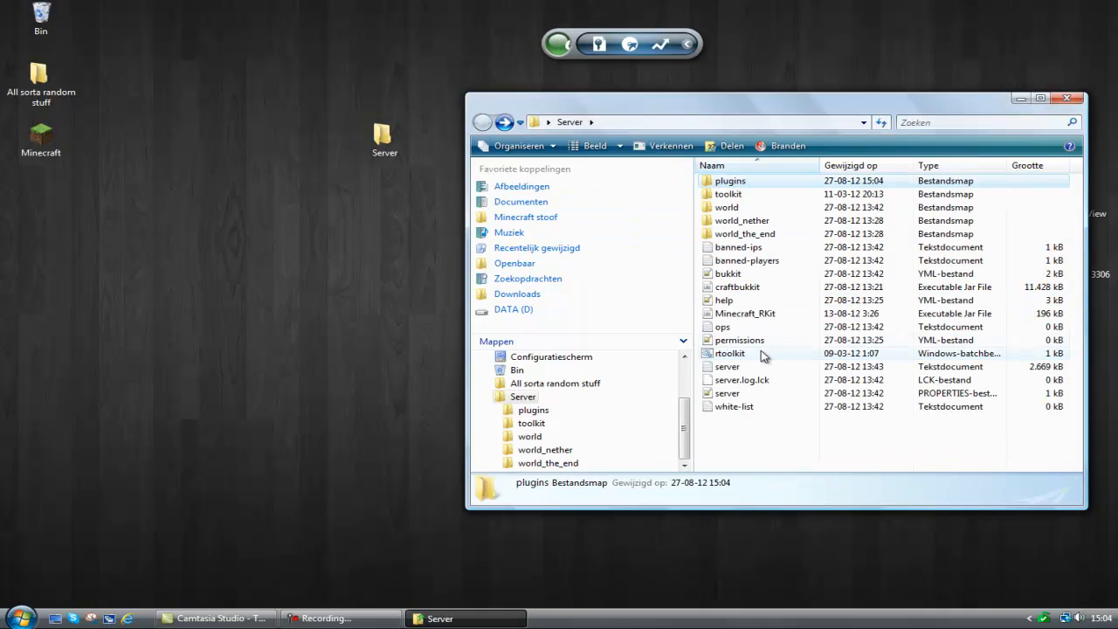
{"action": "double_click", "coordinate": [761, 356]}
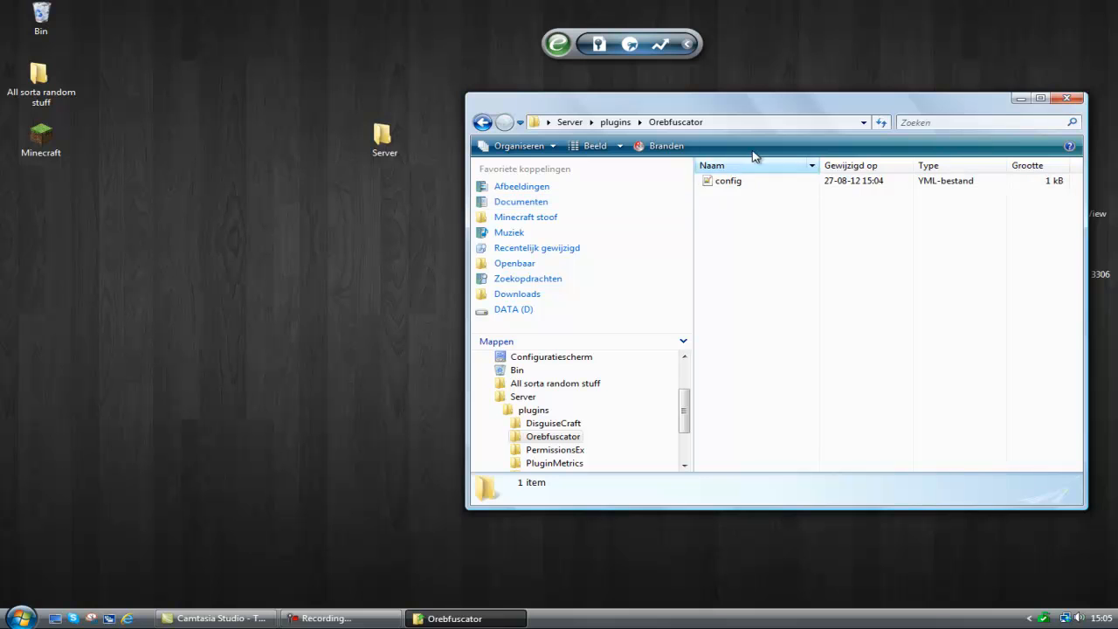
Set EngineMode to 1 in Orebfuscator's config.yml, save the file and close it.
{"action": "left_click_drag", "start_coordinate": [721, 116], "coordinate": [446, 147]}
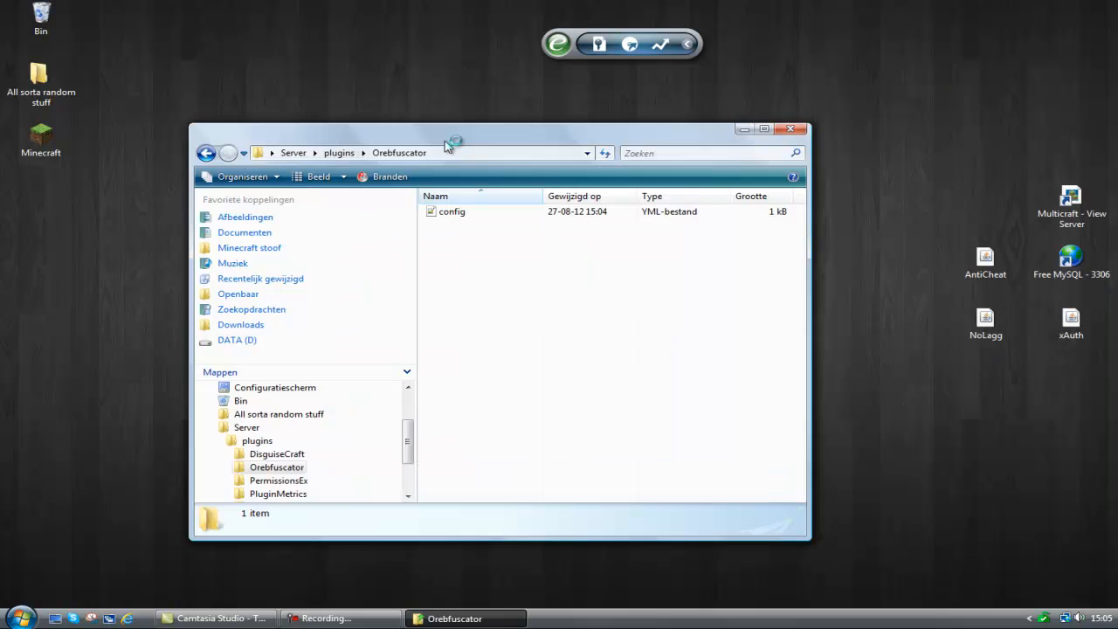
{"action": "double_click", "coordinate": [468, 210]}
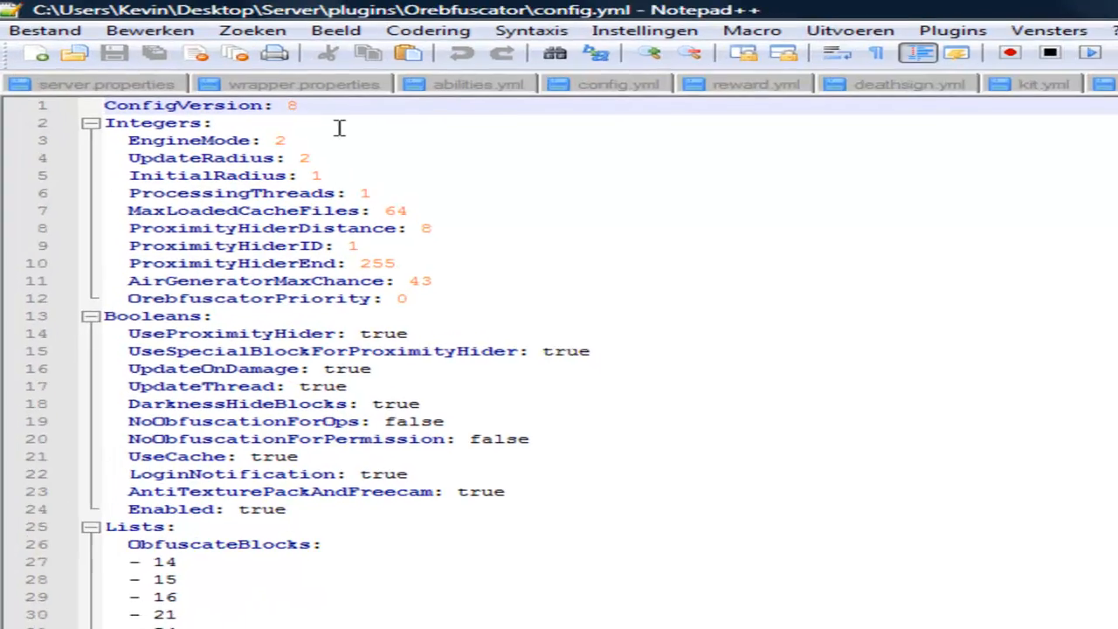
{"action": "left_click", "coordinate": [301, 140]}
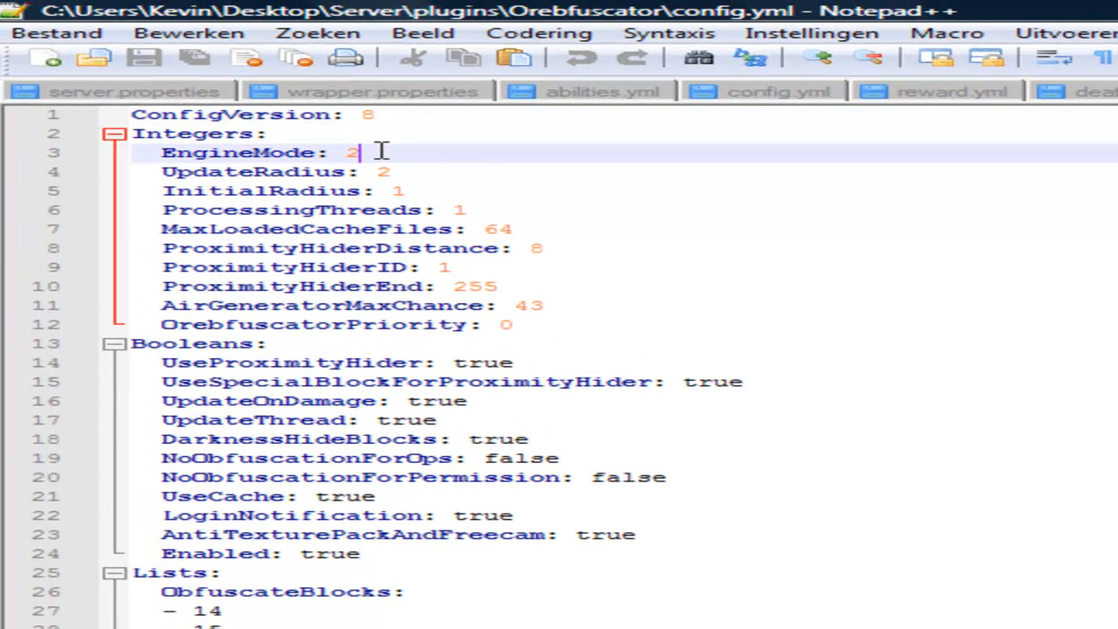
{"action": "key", "text": "BackSpace"}
{"action": "type", "text": "1"}
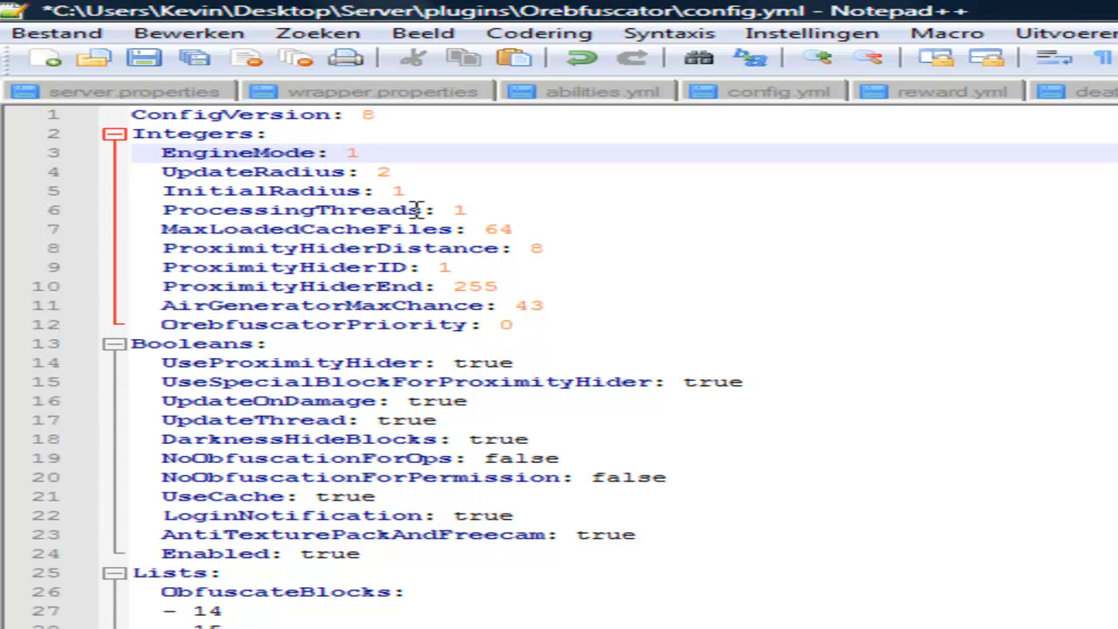
{"action": "key", "text": "ctrl+s"}
{"action": "scroll", "coordinate": [544, 220], "scroll_direction": "down", "scroll_amount": 4}
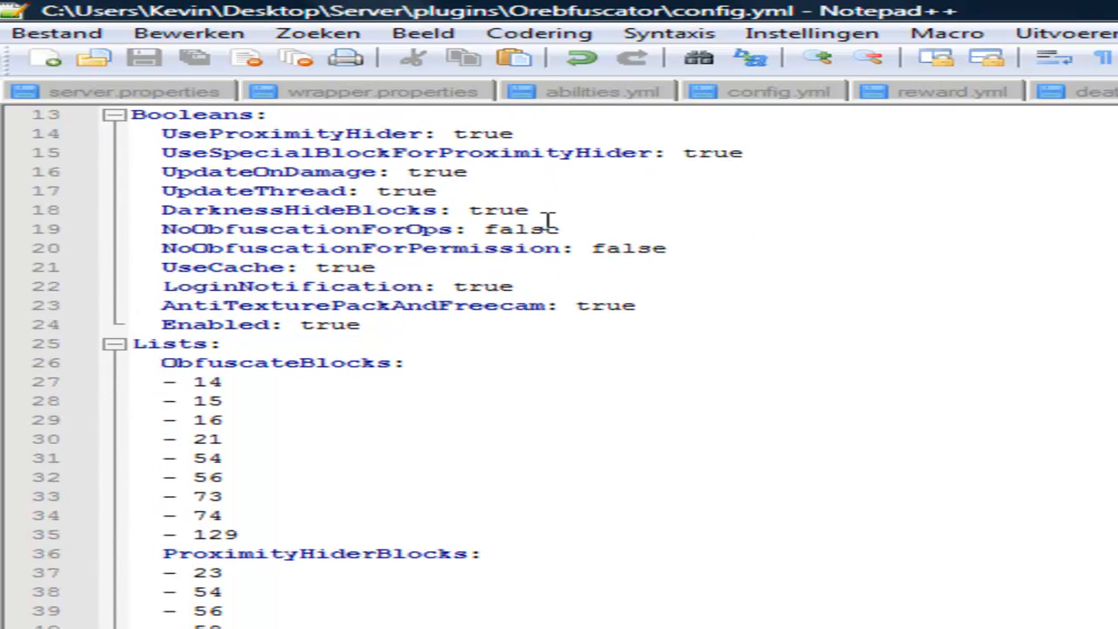
{"action": "scroll", "coordinate": [548, 220], "scroll_direction": "up", "scroll_amount": 4}
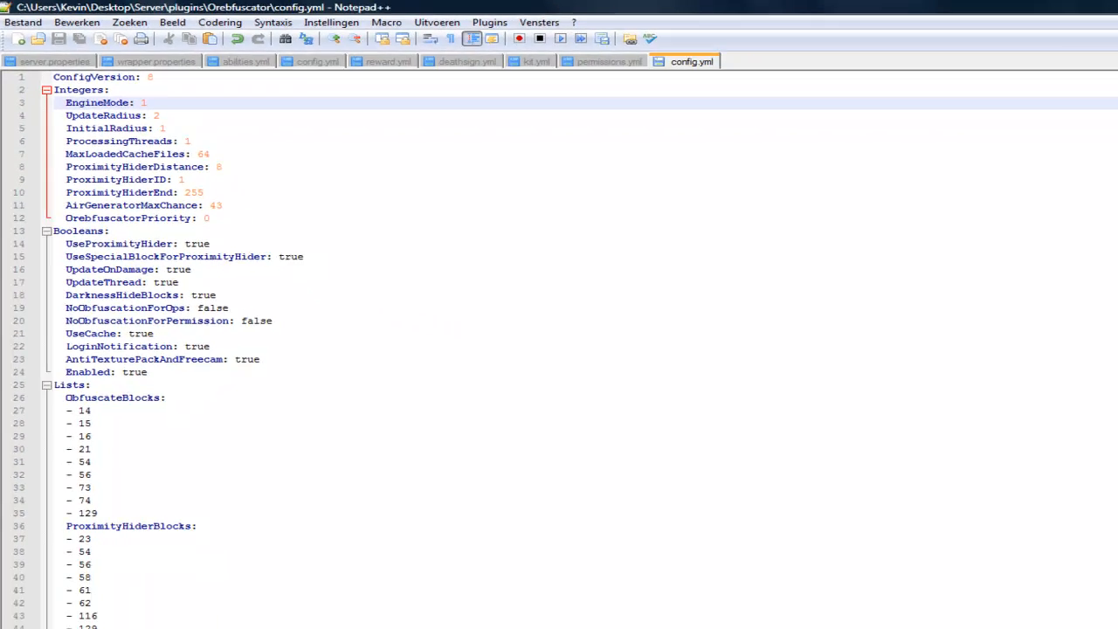
{"action": "left_click", "coordinate": [1091, 11]}
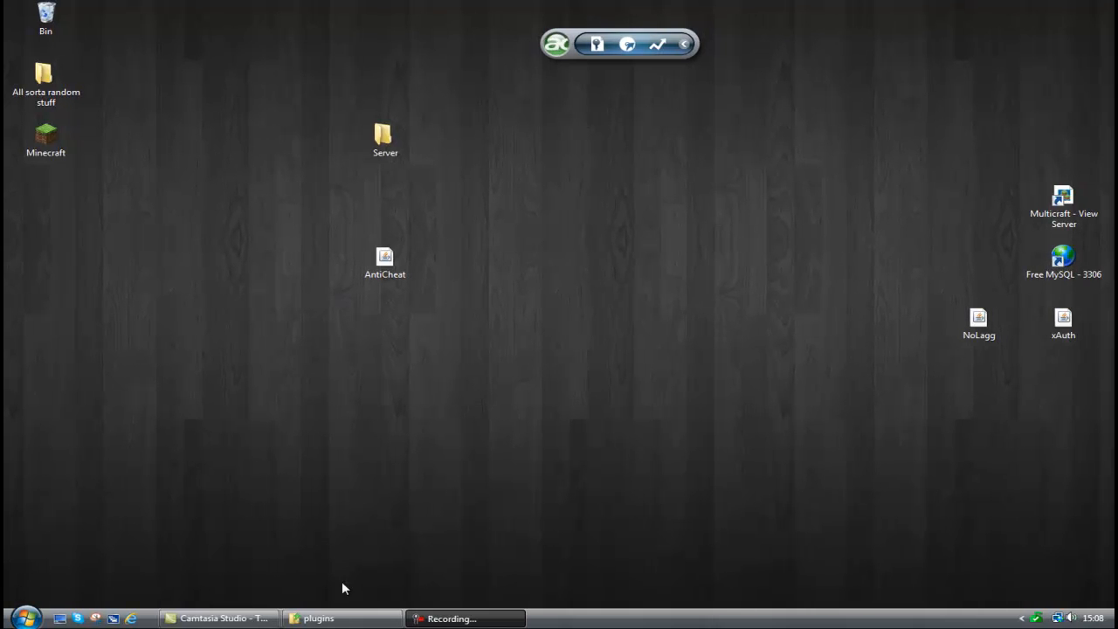
Move the AntiCheat jar from the desktop into the plugins folder and run the server once with rtoolkit.
{"action": "left_click", "coordinate": [352, 619]}
{"action": "left_click_drag", "start_coordinate": [474, 131], "coordinate": [793, 119]}
{"action": "left_click_drag", "start_coordinate": [427, 242], "coordinate": [854, 367]}
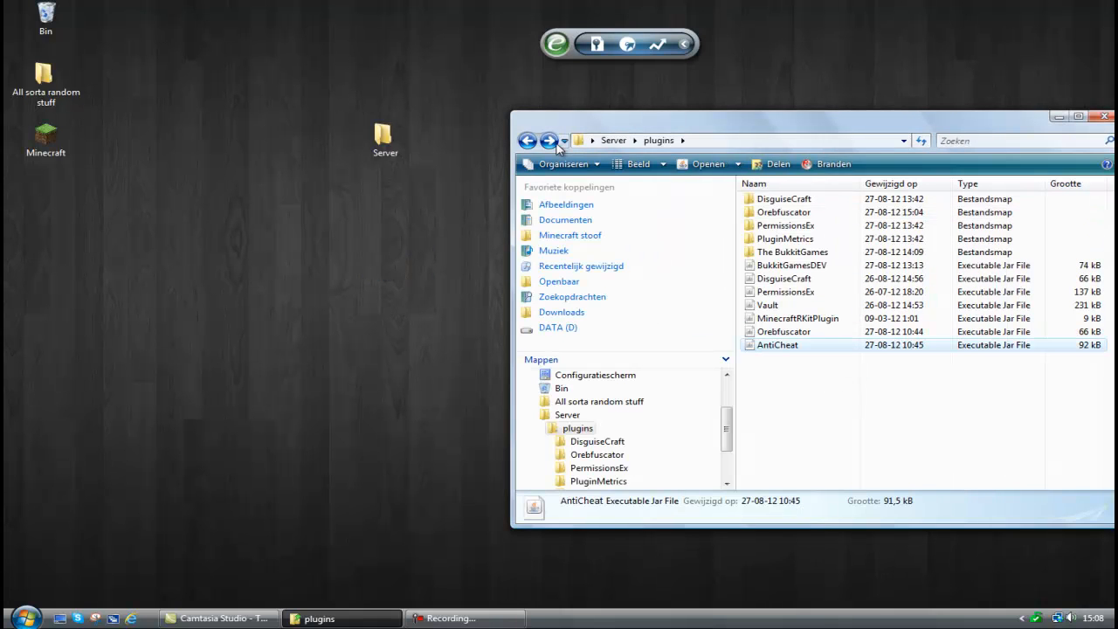
{"action": "left_click", "coordinate": [527, 140]}
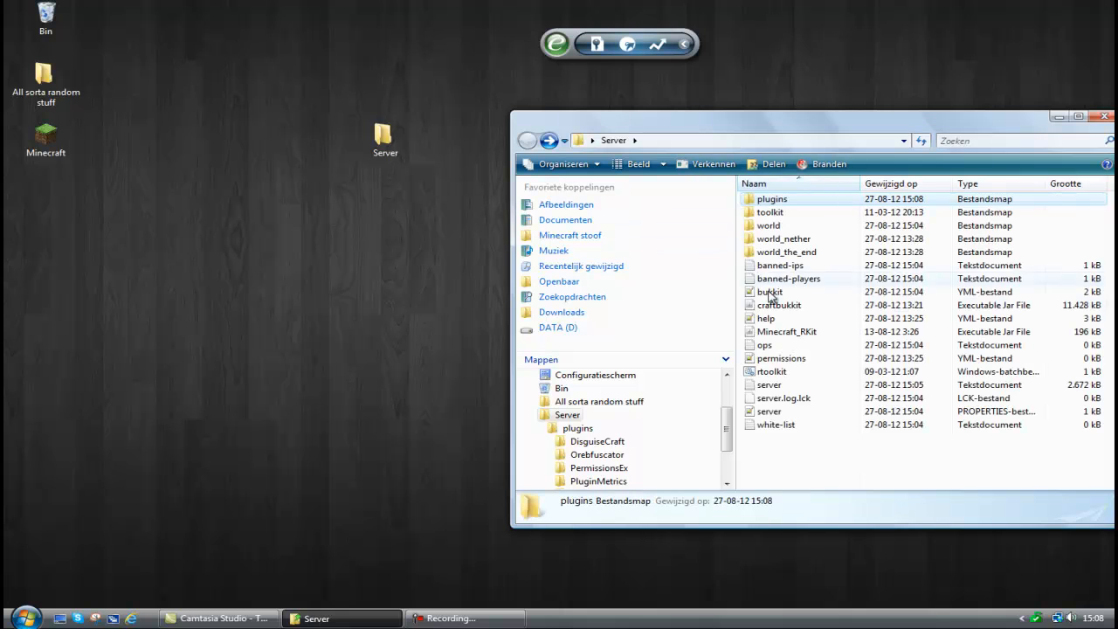
{"action": "double_click", "coordinate": [809, 371]}
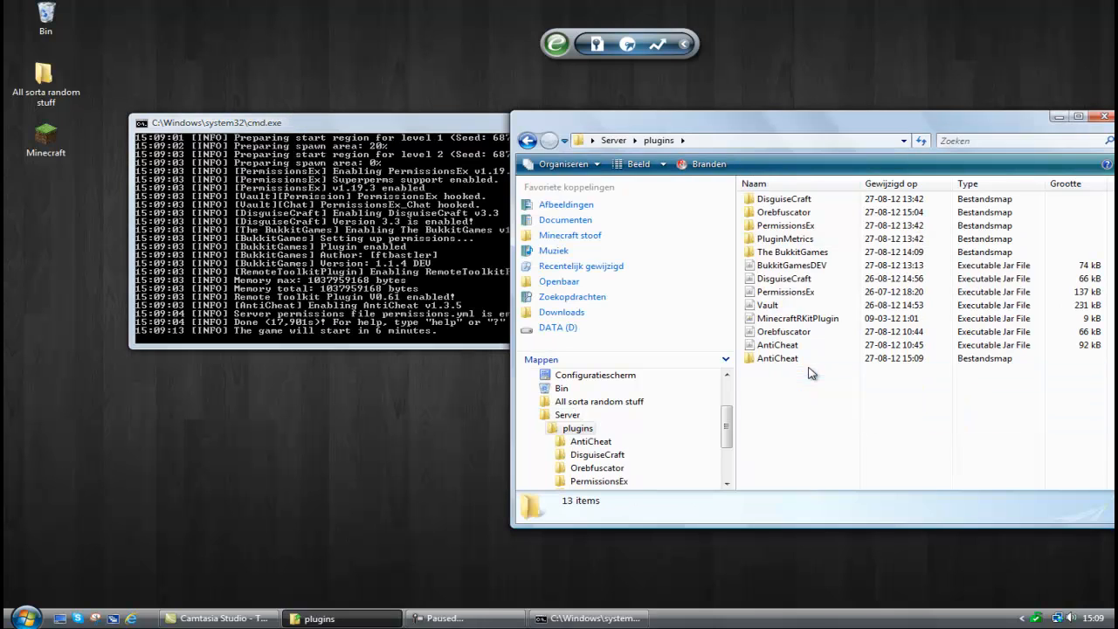
{"action": "left_click", "coordinate": [349, 310]}
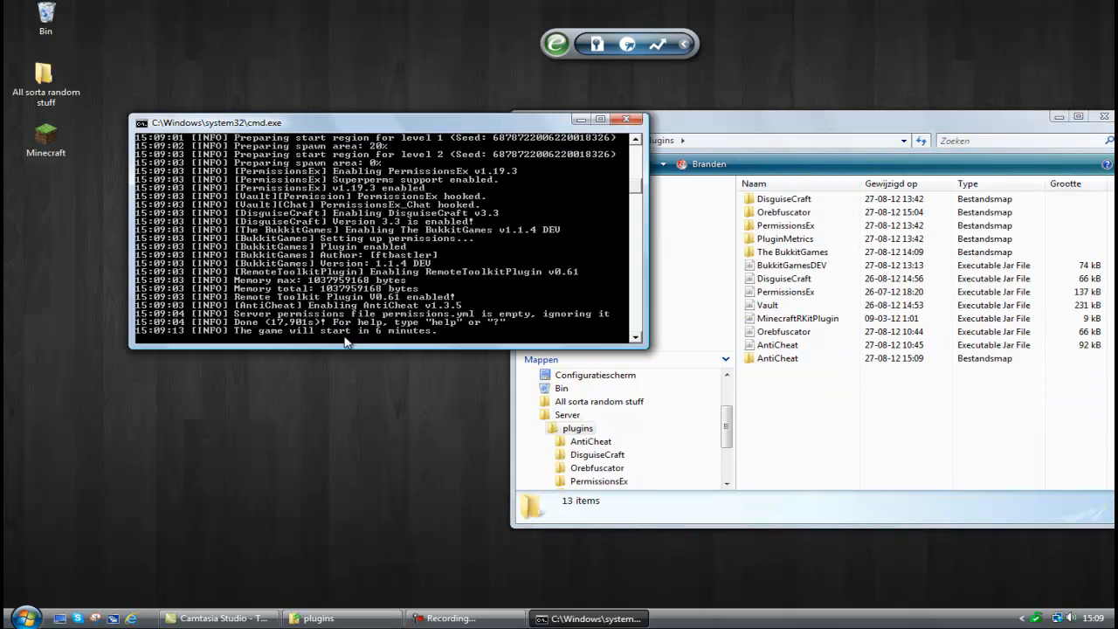
{"action": "left_click", "coordinate": [626, 120]}
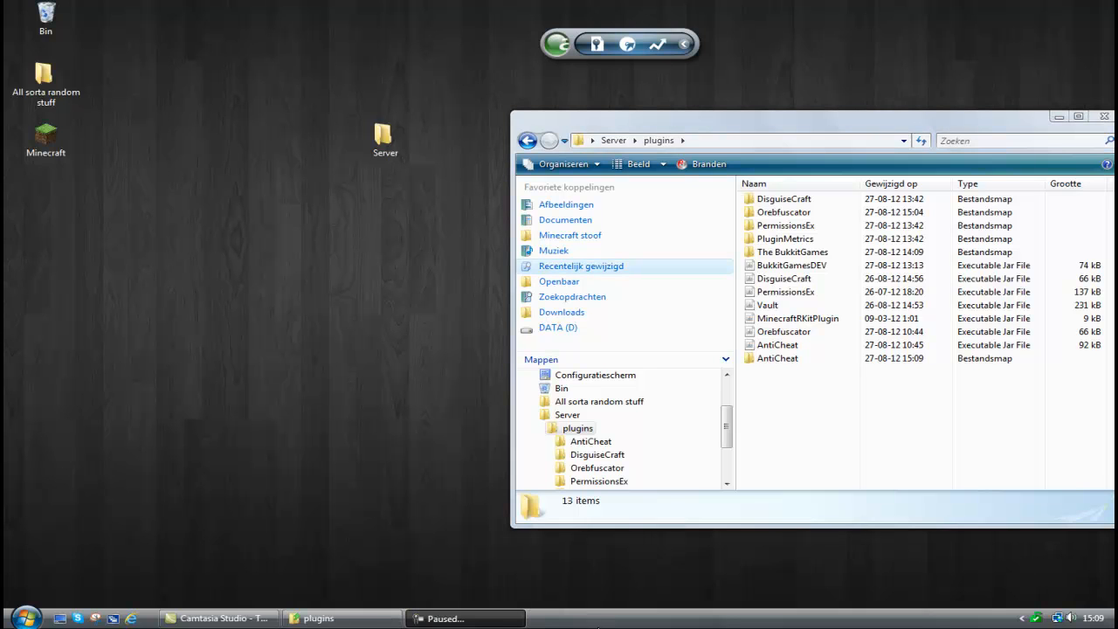
Set "Alert when xray is found" to true in AntiCheat's config.yml and save the file.
{"action": "double_click", "coordinate": [814, 359]}
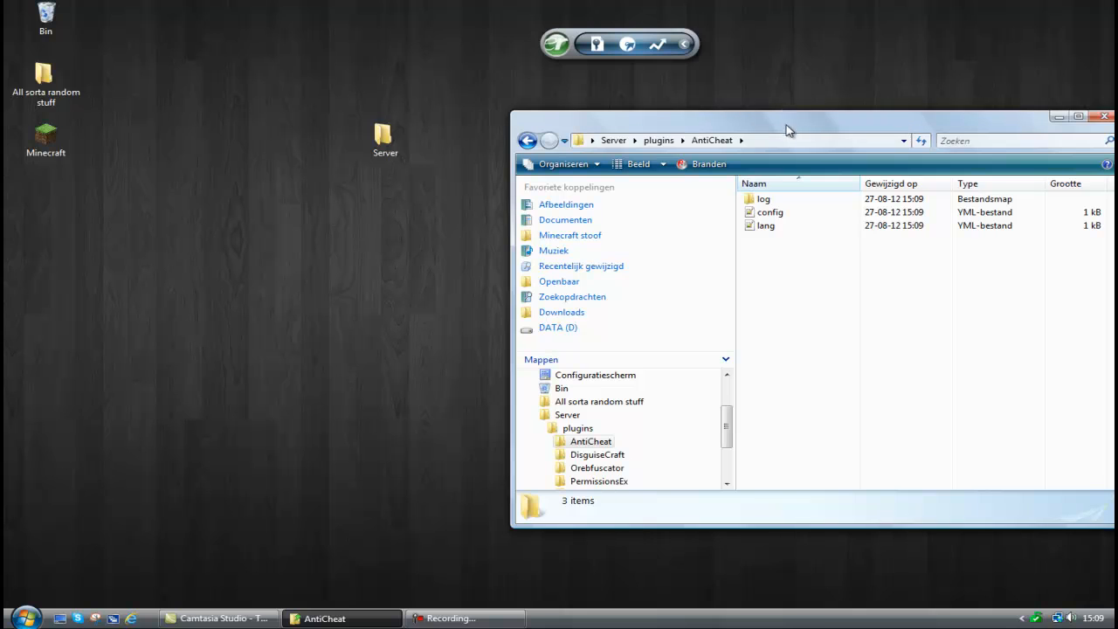
{"action": "left_click_drag", "start_coordinate": [785, 124], "coordinate": [694, 103]}
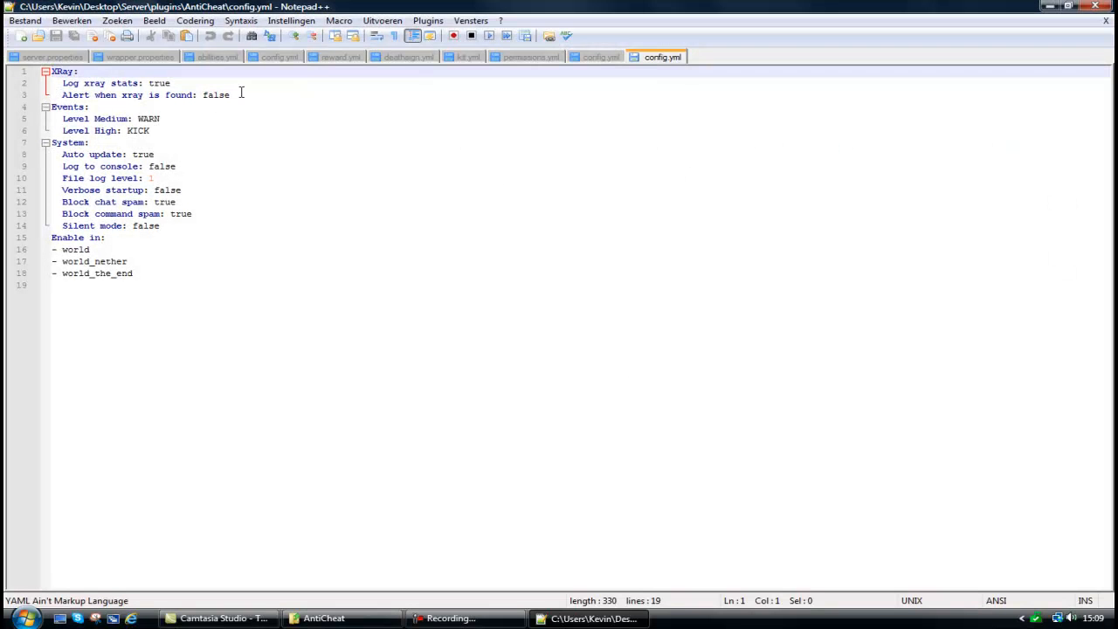
{"action": "left_click_drag", "start_coordinate": [236, 94], "coordinate": [207, 98]}
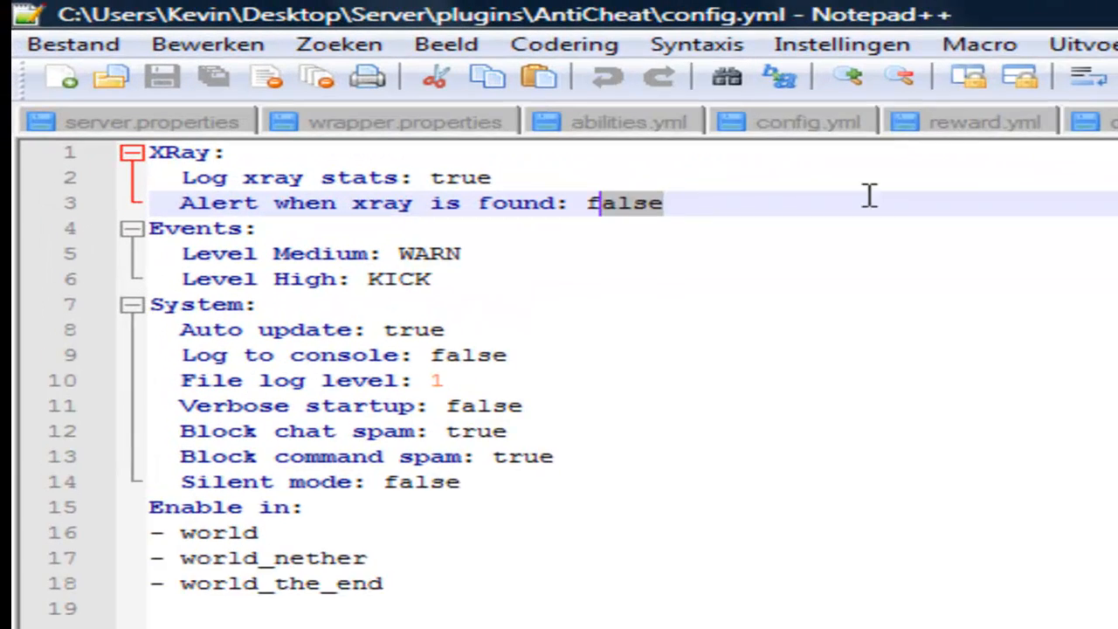
{"action": "key", "text": "BackSpace"}
{"action": "key", "text": "BackSpace"}
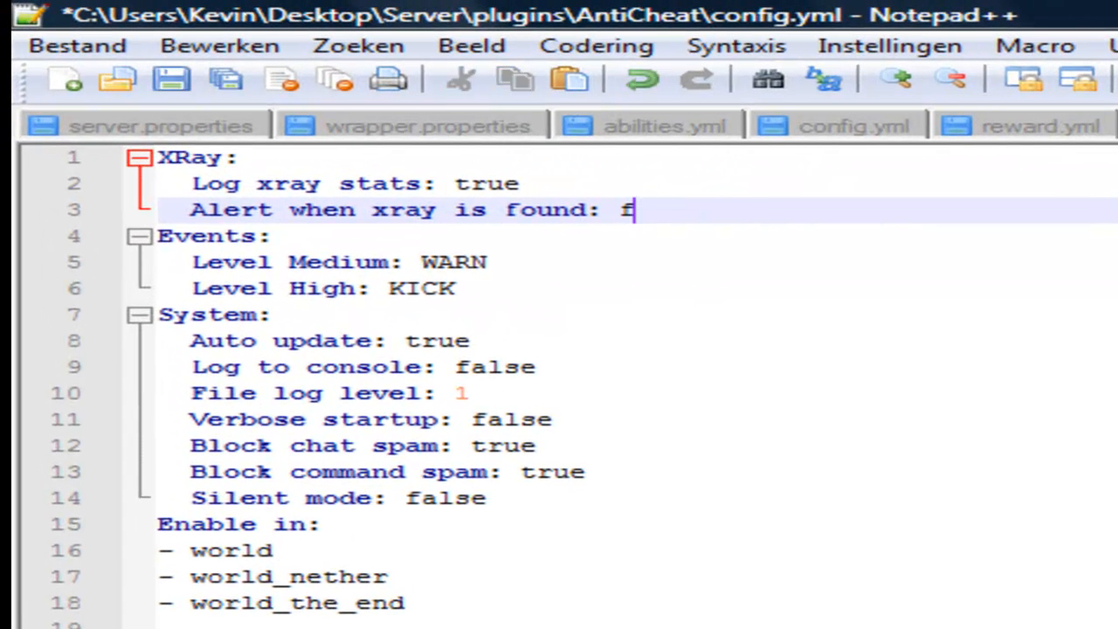
{"action": "type", "text": "true"}
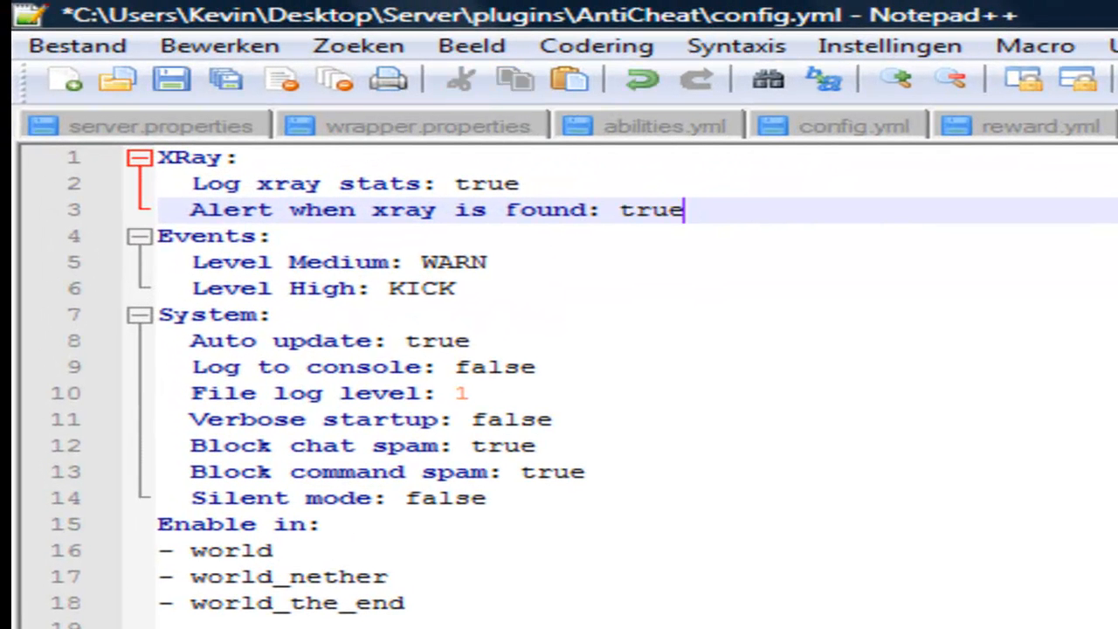
{"action": "key", "text": "ctrl+s"}
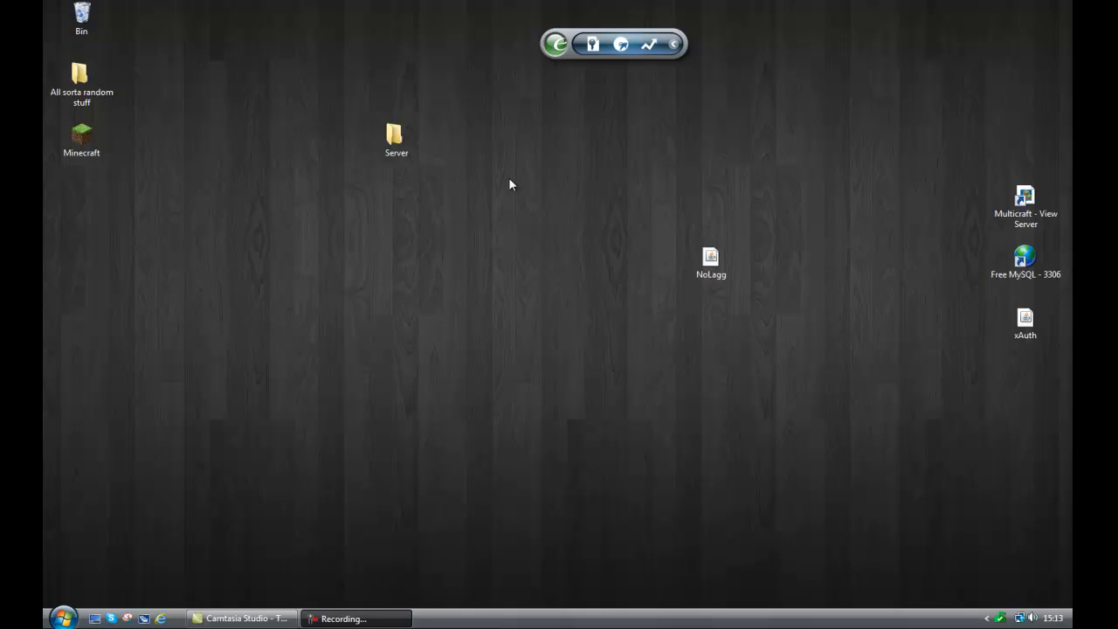
Move the NoLagg jar from the desktop into the server's plugins folder and sort the folder by name.
{"action": "double_click", "coordinate": [377, 137]}
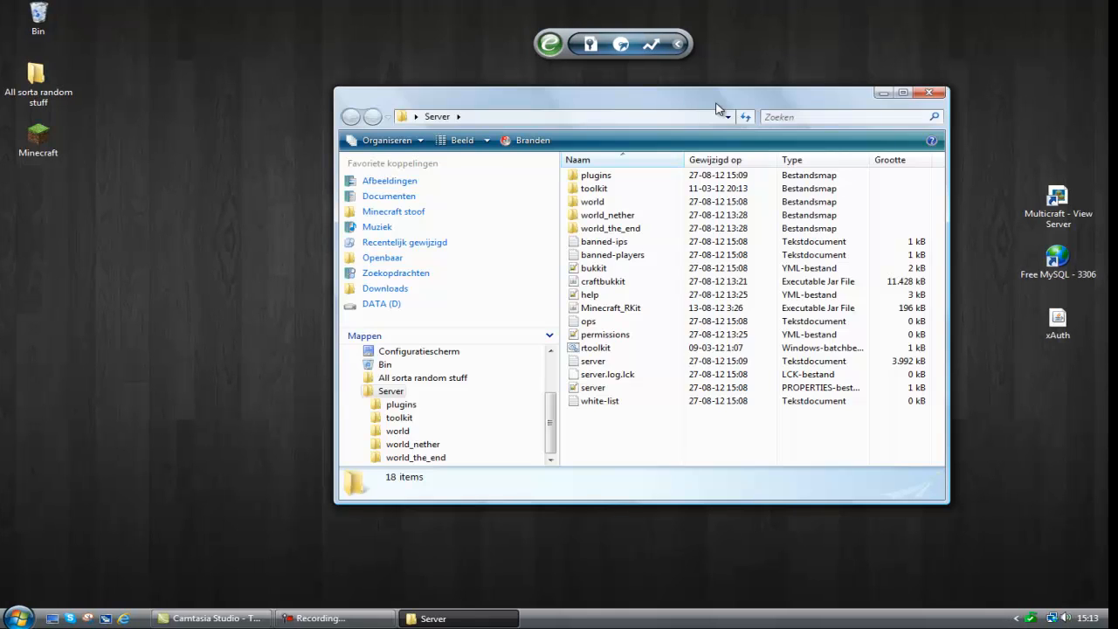
{"action": "left_click_drag", "start_coordinate": [716, 109], "coordinate": [339, 138]}
{"action": "double_click", "coordinate": [262, 208]}
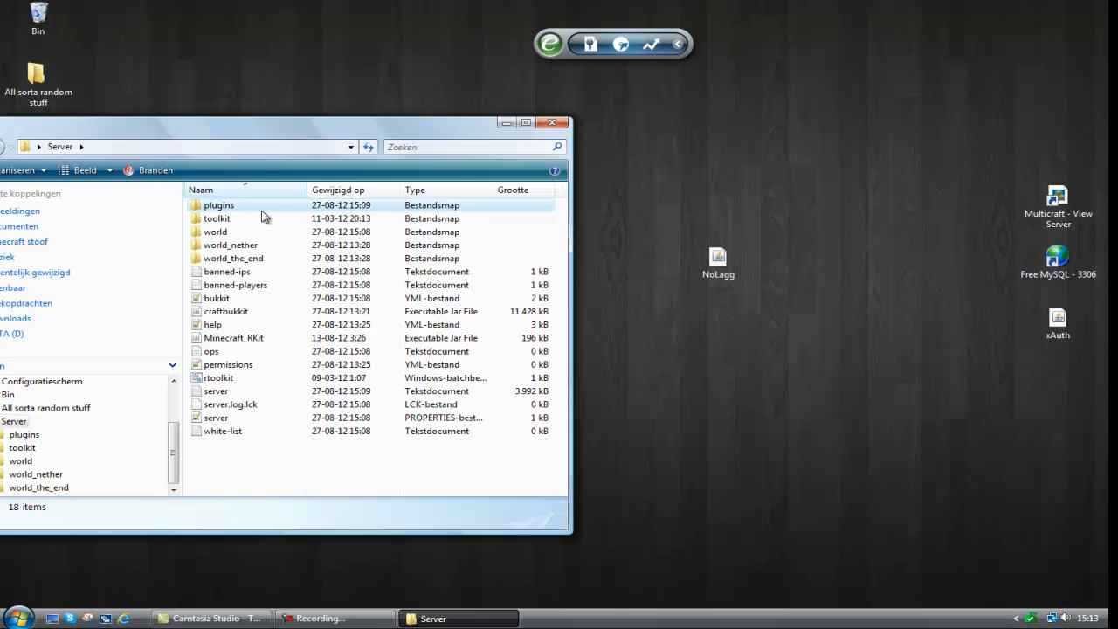
{"action": "left_click_drag", "start_coordinate": [787, 207], "coordinate": [884, 292]}
{"action": "left_click_drag", "start_coordinate": [717, 260], "coordinate": [343, 404]}
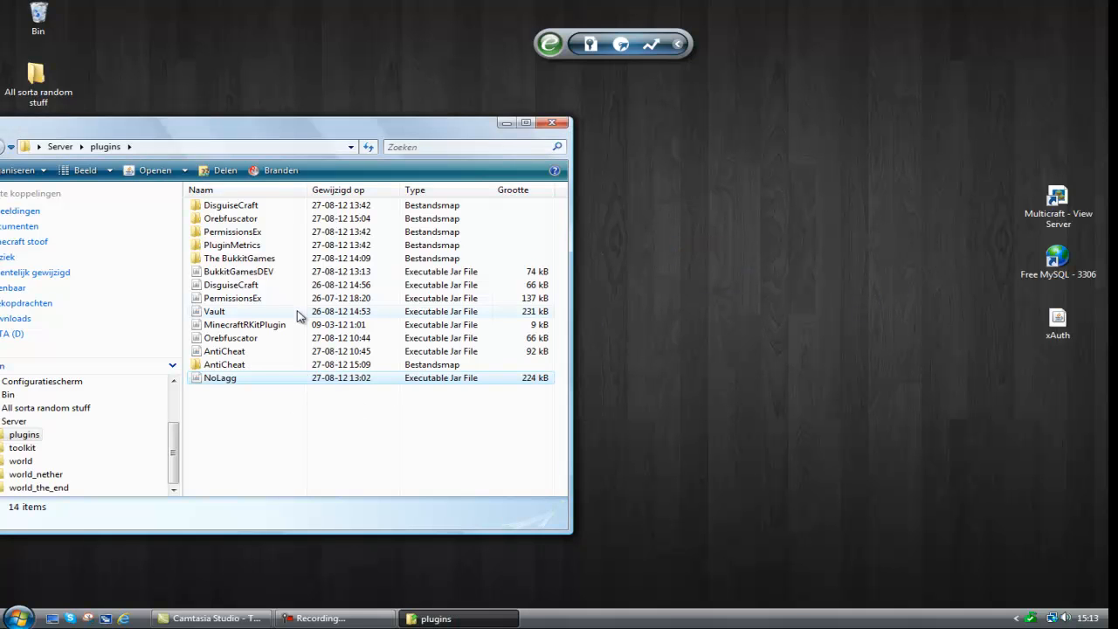
{"action": "left_click", "coordinate": [254, 189]}
{"action": "left_click_drag", "start_coordinate": [257, 133], "coordinate": [599, 141]}
{"action": "left_click", "coordinate": [314, 154]}
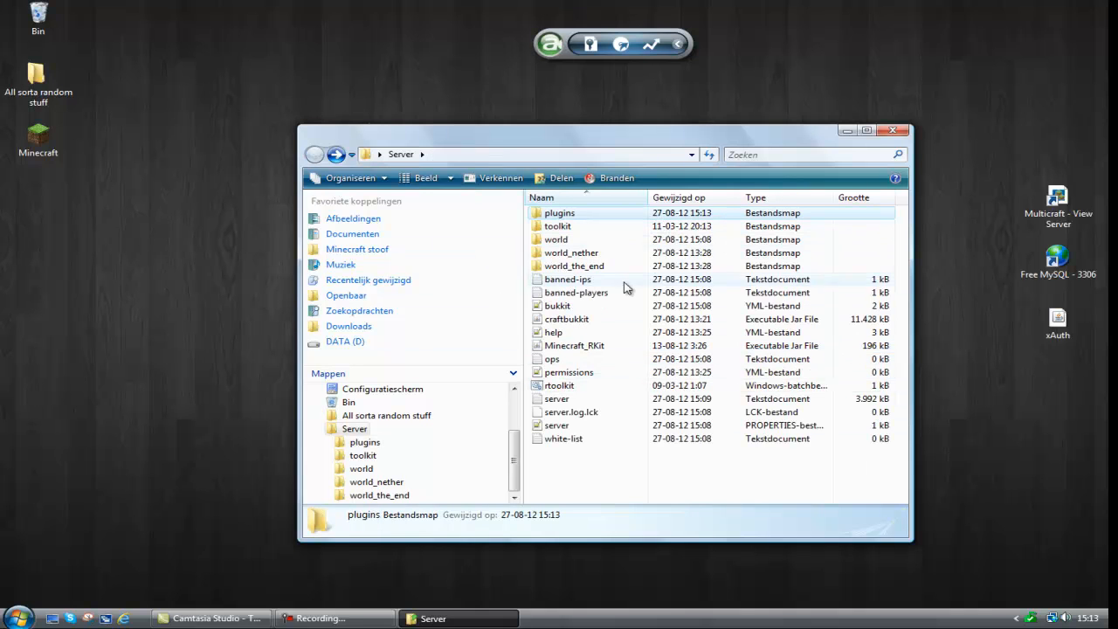
{"action": "double_click", "coordinate": [580, 227]}
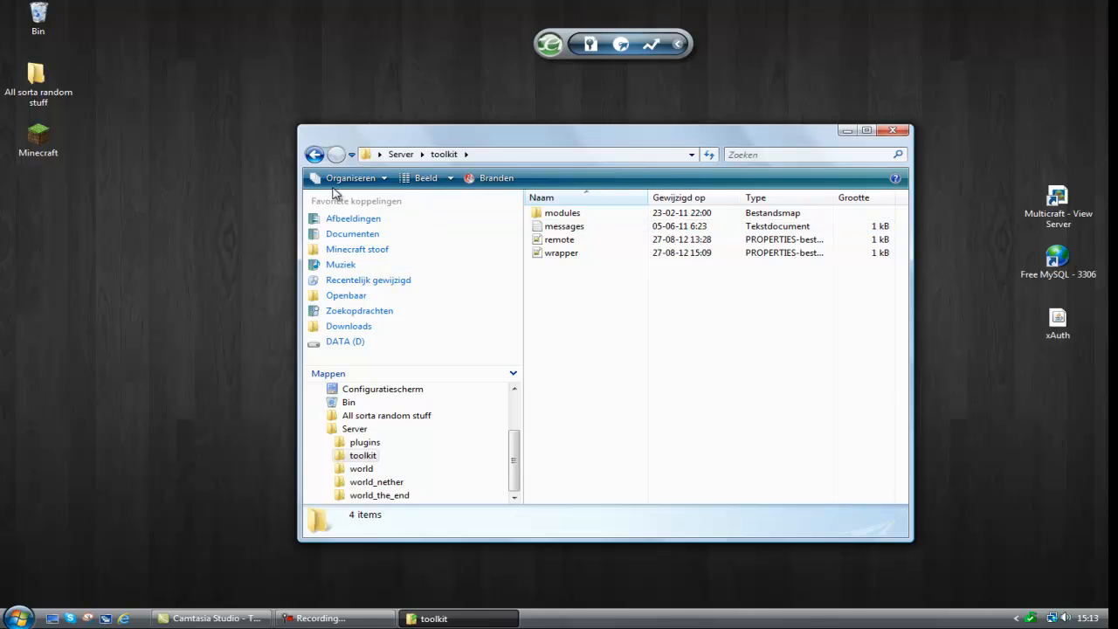
{"action": "left_click", "coordinate": [316, 155]}
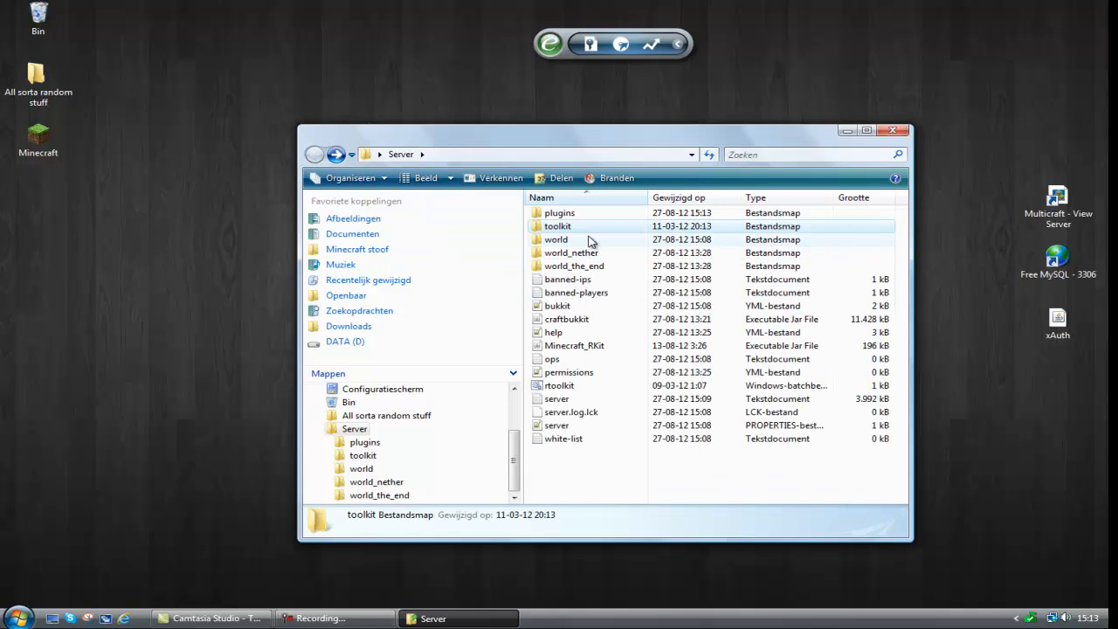
Examine The BukkitGames config.yml for settings that can cause lag, such as AUTO_COMPASS and RANDOM_START, and close it.
{"action": "double_click", "coordinate": [585, 214]}
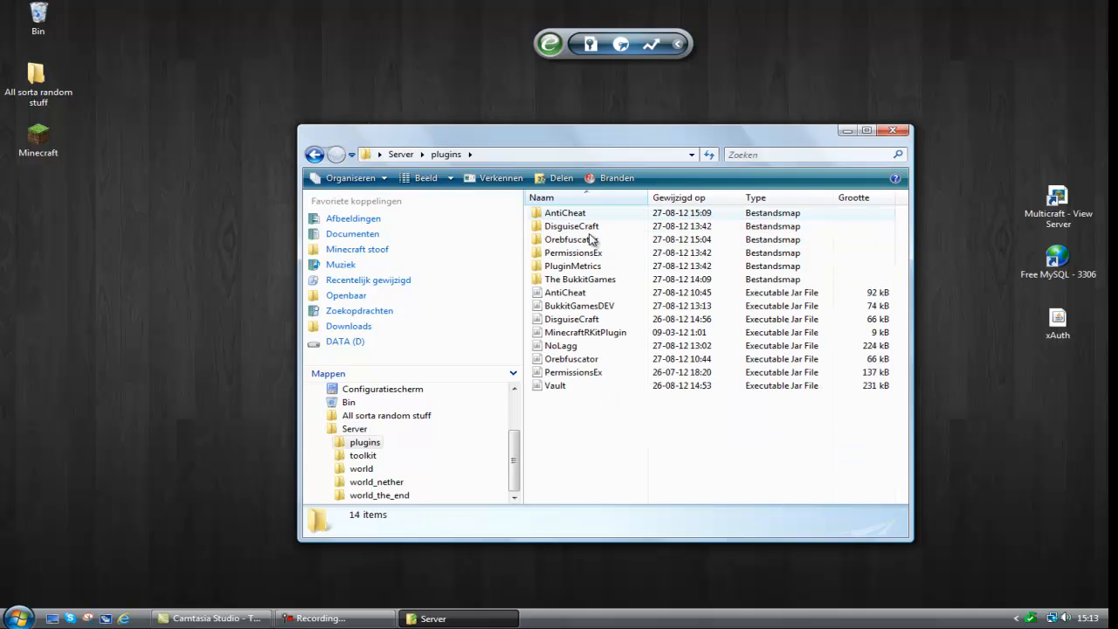
{"action": "double_click", "coordinate": [603, 280]}
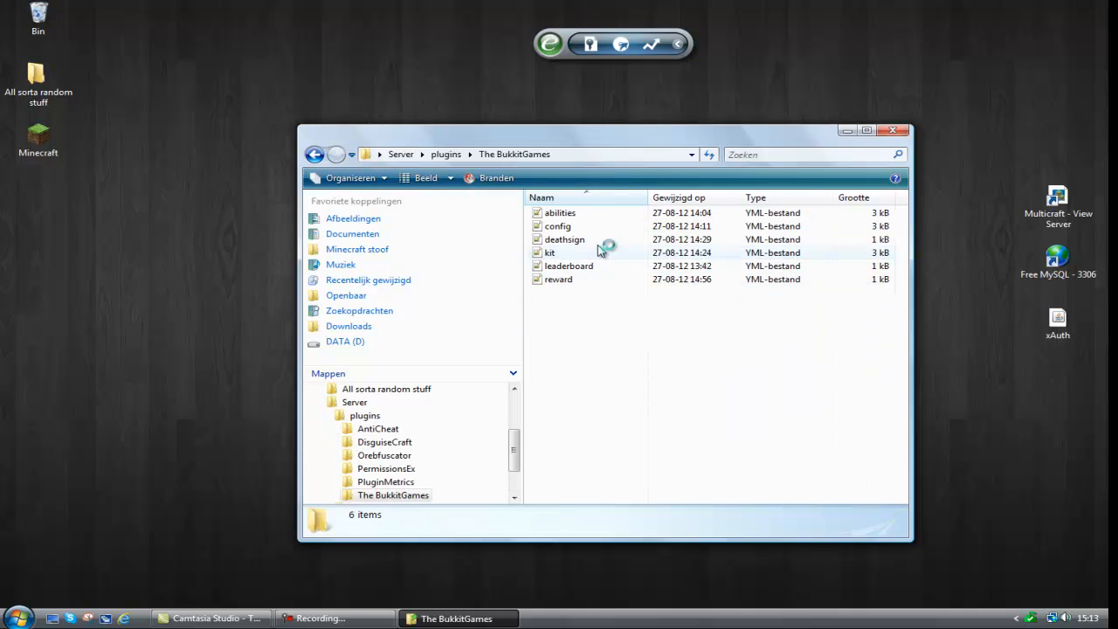
{"action": "left_click", "coordinate": [569, 228]}
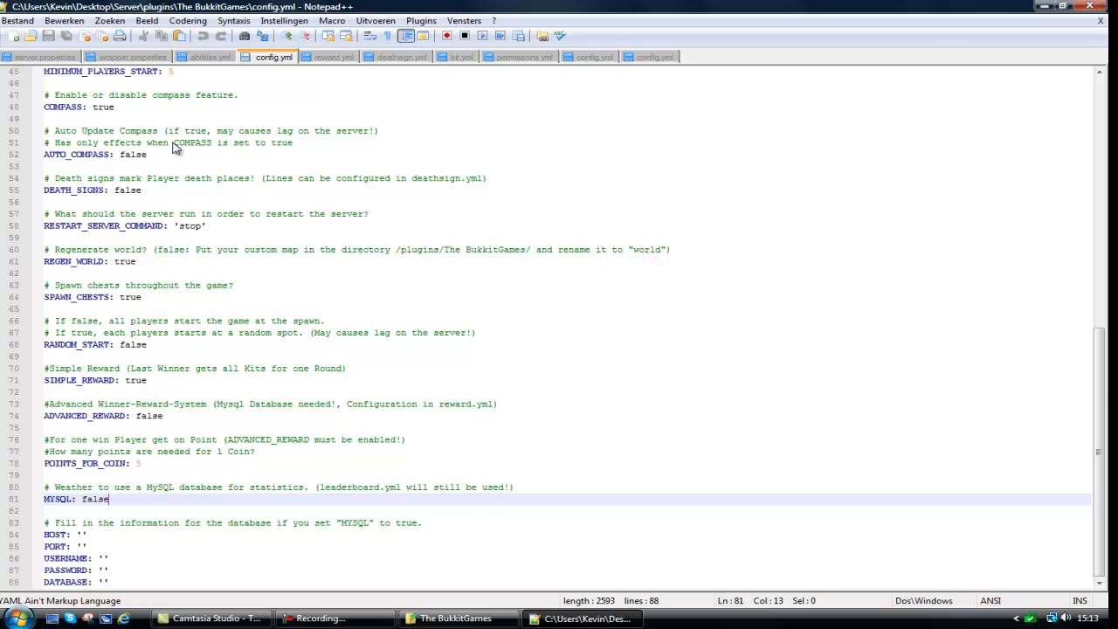
{"action": "scroll", "coordinate": [1104, 374], "scroll_direction": "up", "scroll_amount": 4}
{"action": "left_click_drag", "start_coordinate": [1102, 374], "coordinate": [1100, 192]}
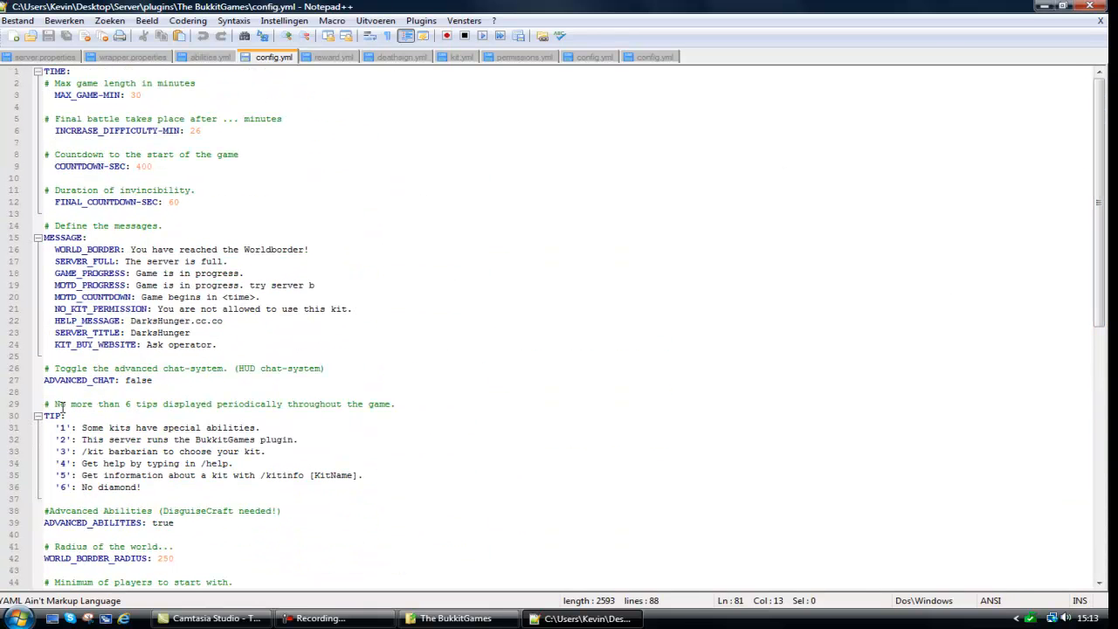
{"action": "scroll", "coordinate": [192, 410], "scroll_direction": "down", "scroll_amount": 15}
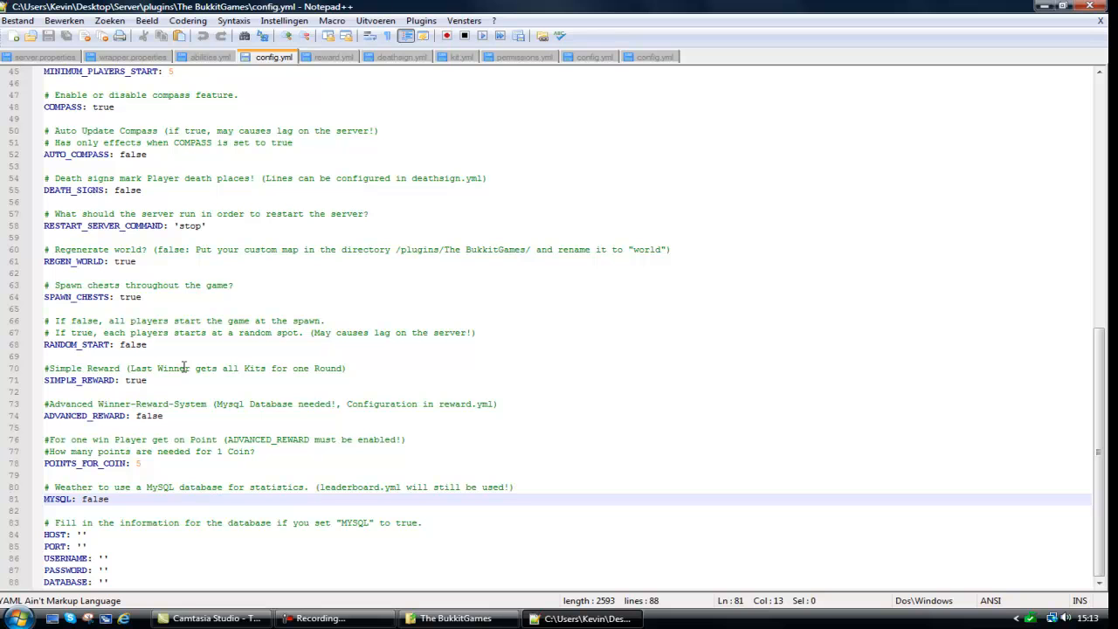
{"action": "left_click", "coordinate": [1087, 7]}
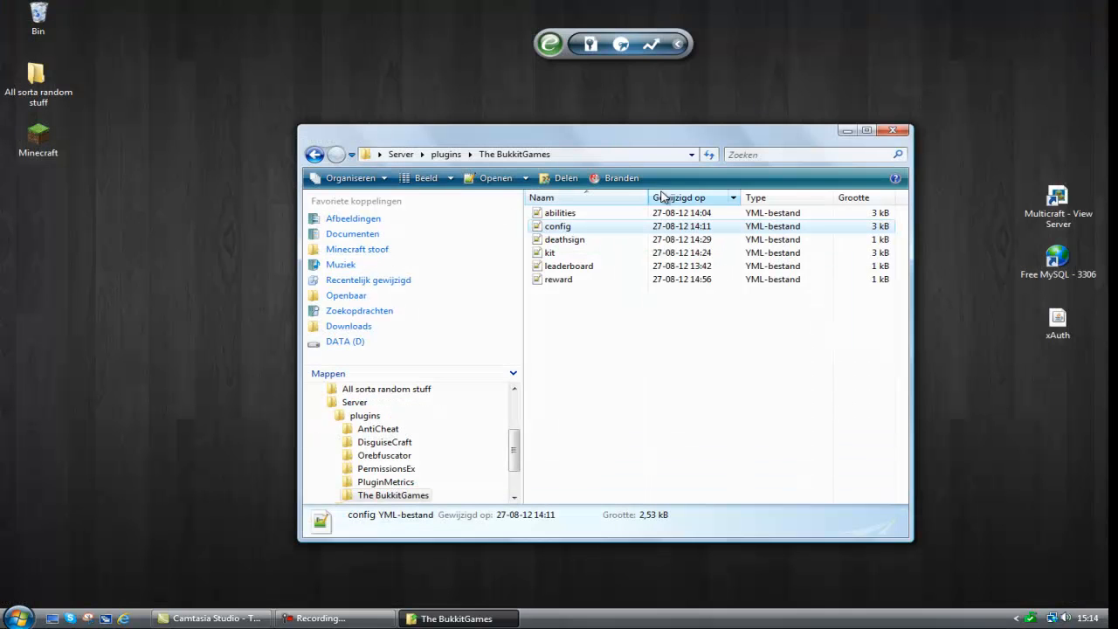
Close the plugin folder window, open the FreeMySQL website, examine its signup registration form, and close the site.
{"action": "left_click", "coordinate": [899, 131]}
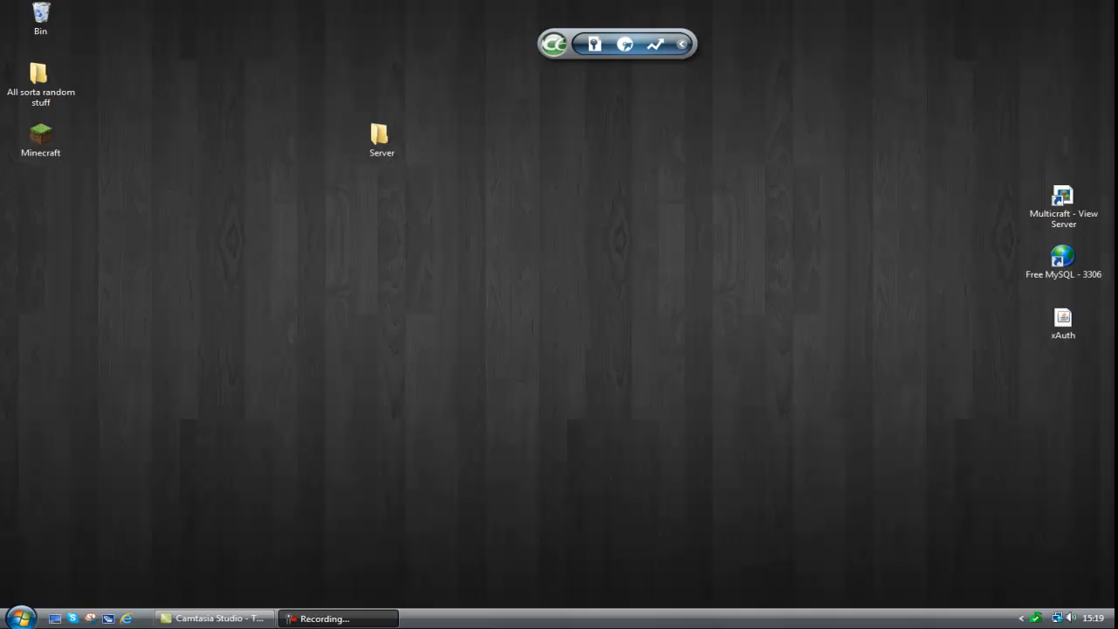
{"action": "left_click", "coordinate": [1081, 266]}
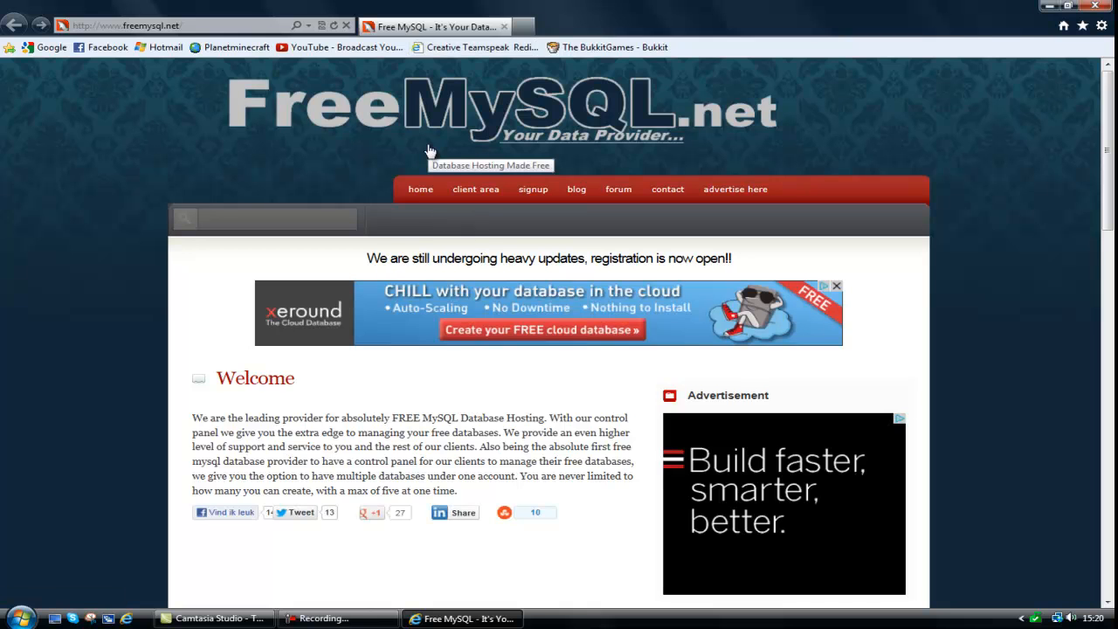
{"action": "left_click", "coordinate": [542, 197]}
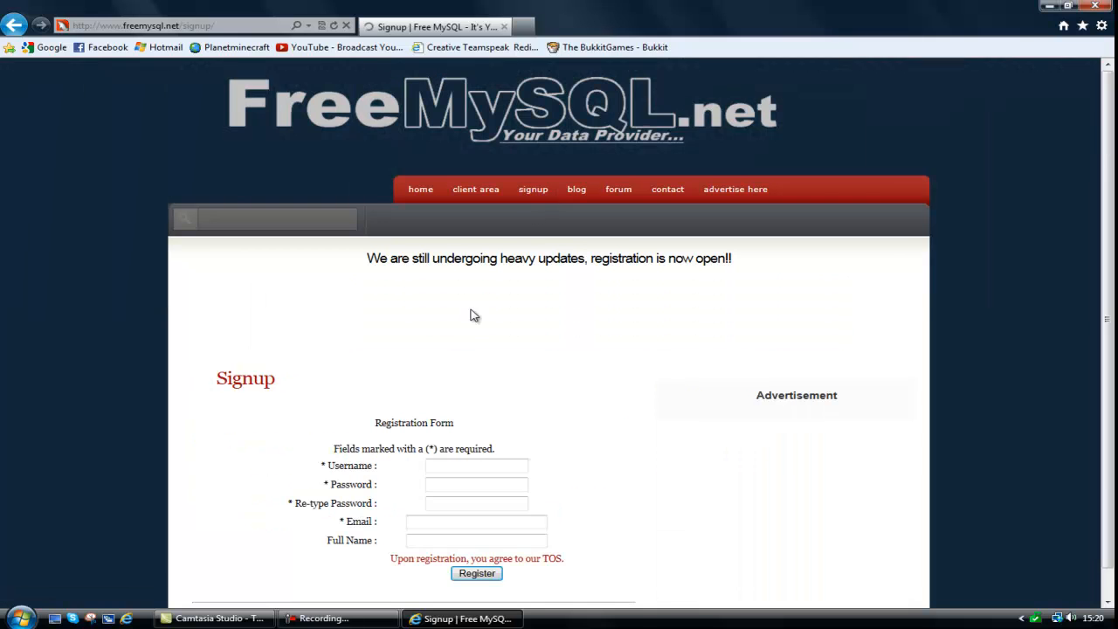
{"action": "scroll", "coordinate": [452, 450], "scroll_direction": "down", "scroll_amount": 1}
{"action": "scroll", "coordinate": [452, 450], "scroll_direction": "down", "scroll_amount": 1}
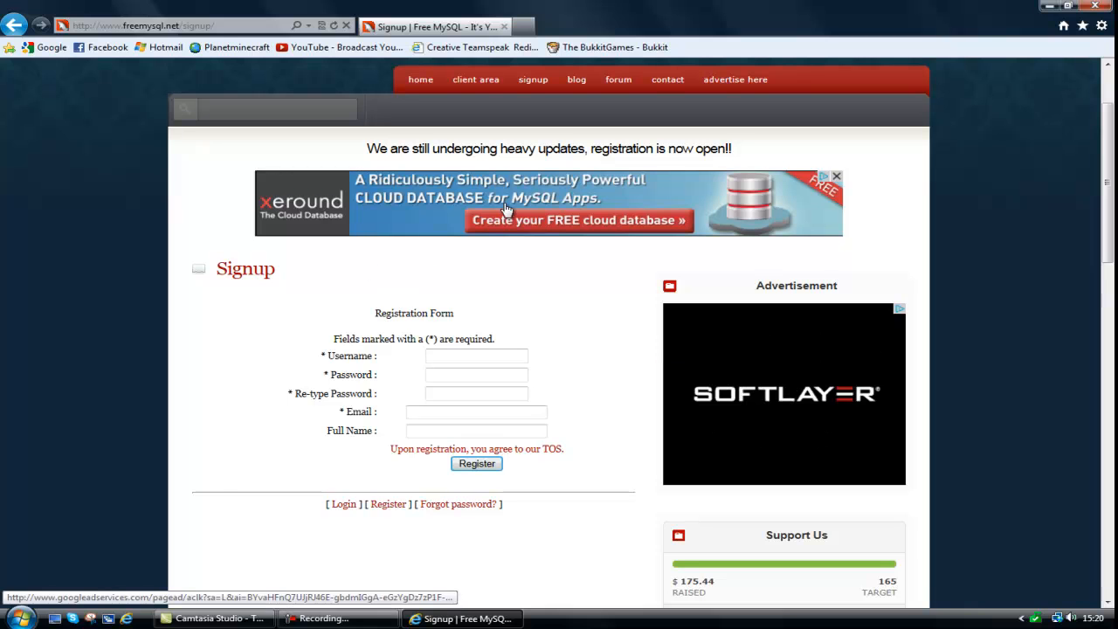
{"action": "left_click", "coordinate": [447, 374]}
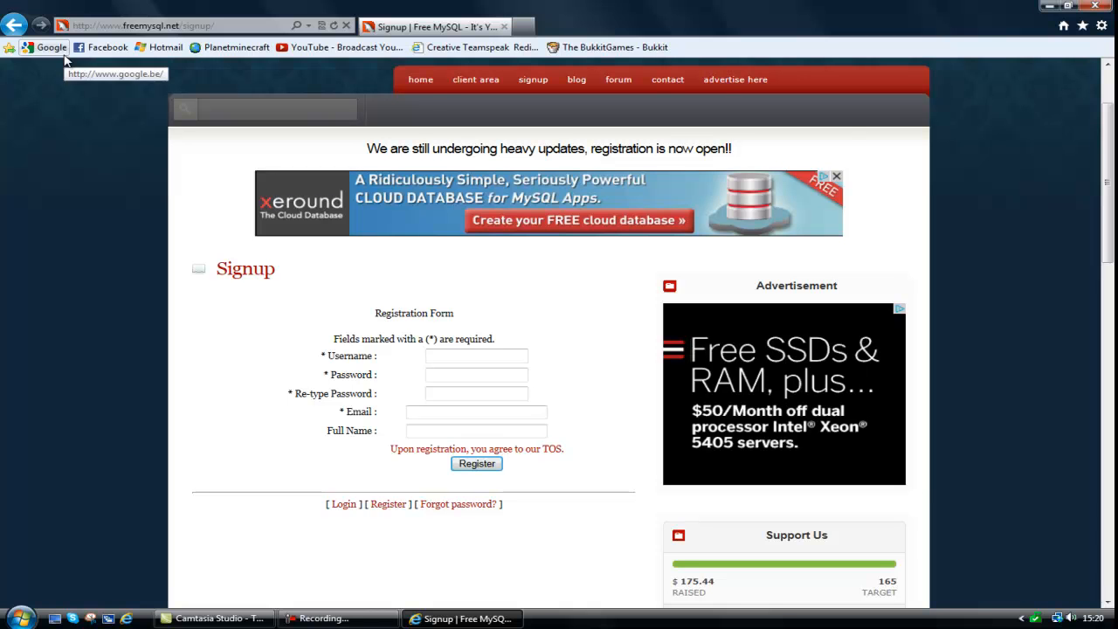
{"action": "left_click", "coordinate": [424, 87]}
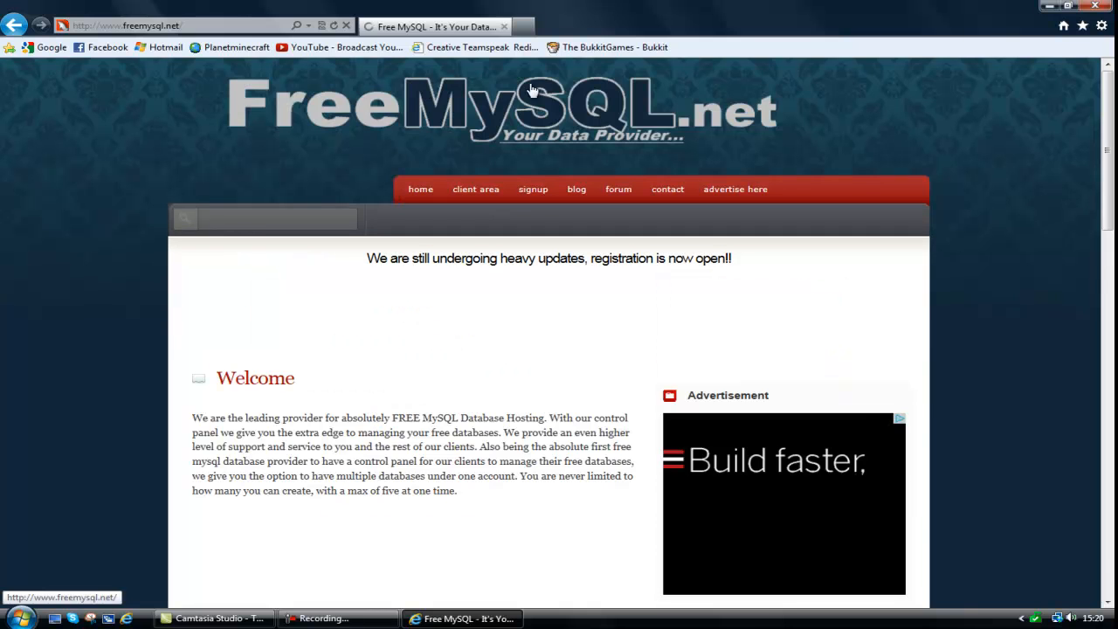
{"action": "left_click", "coordinate": [1094, 5]}
Open the Multicraft control panel and log in with the saved account name and password.
{"action": "double_click", "coordinate": [1070, 199]}
{"action": "double_click", "coordinate": [823, 175]}
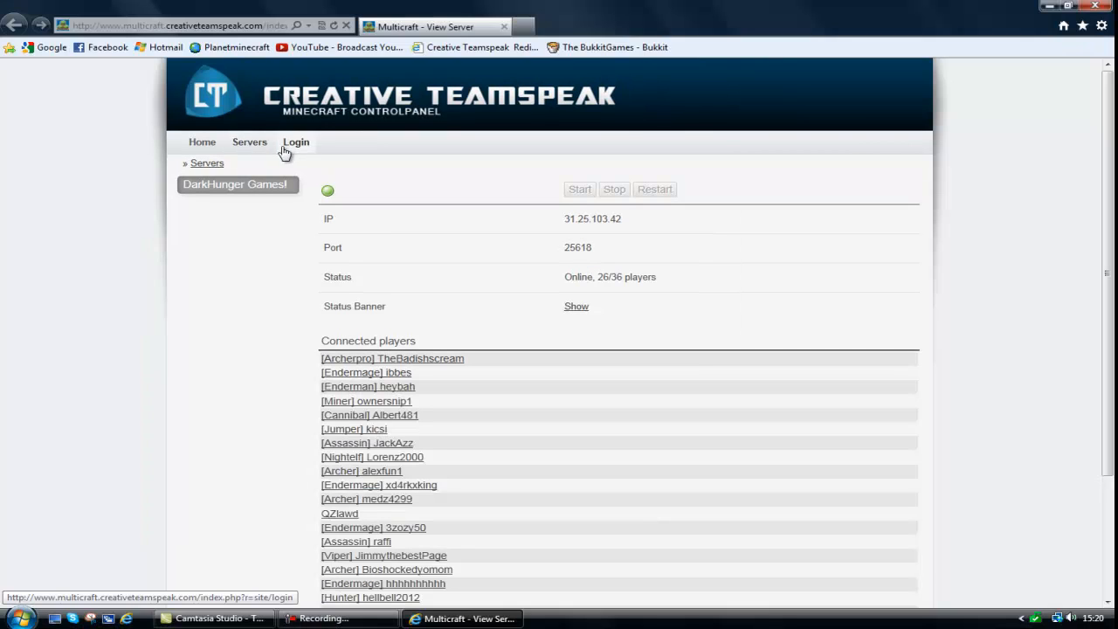
{"action": "left_click", "coordinate": [295, 141]}
{"action": "left_click", "coordinate": [350, 210]}
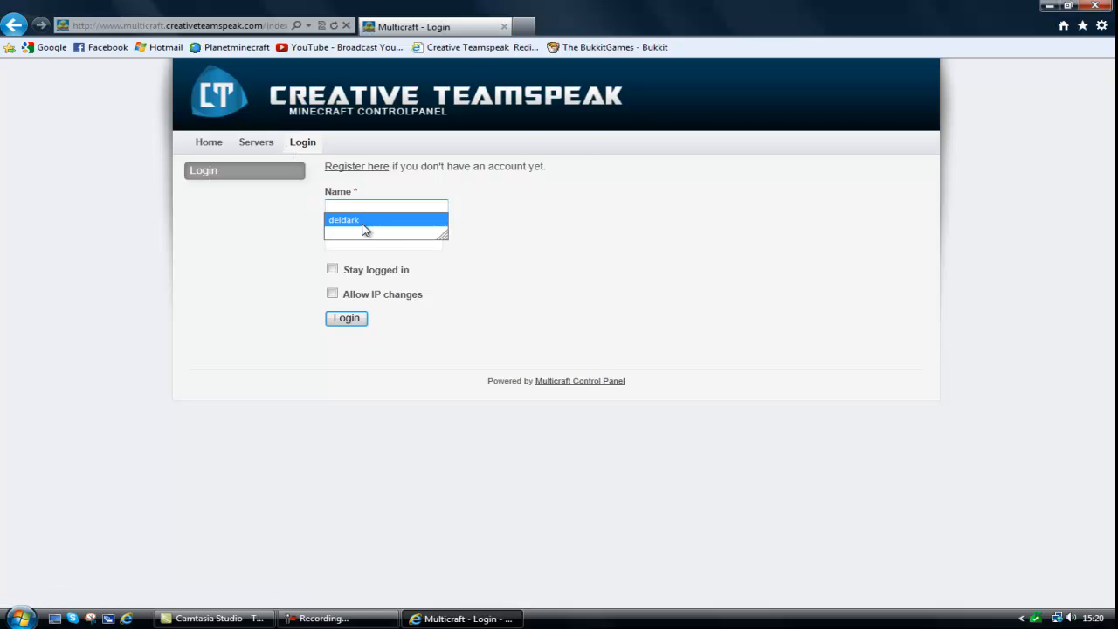
{"action": "key", "text": "Return"}
{"action": "left_click", "coordinate": [349, 323]}
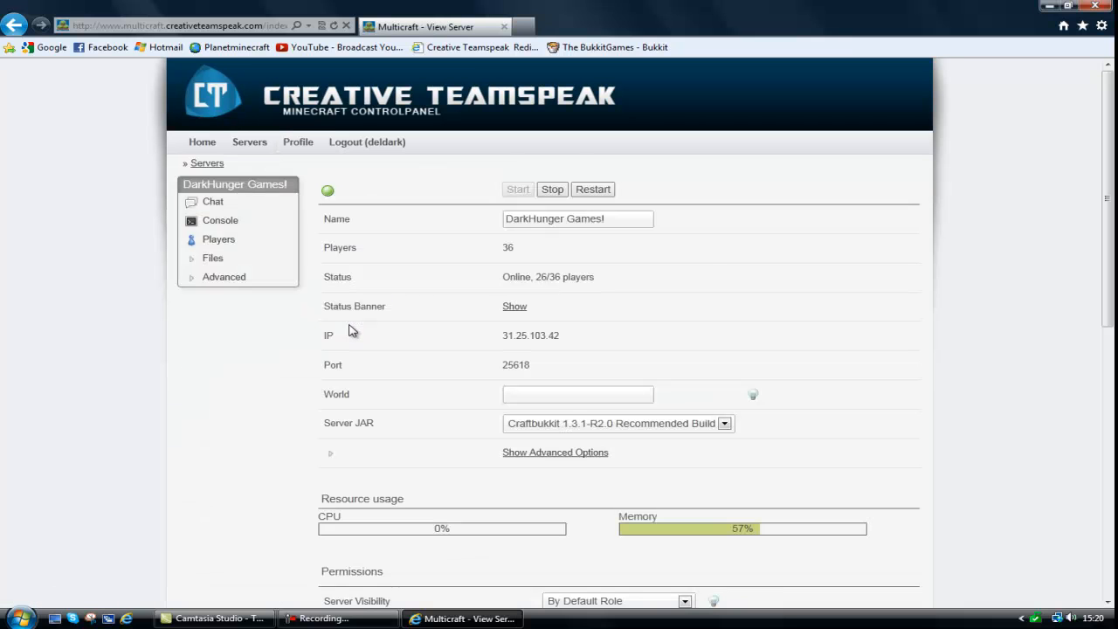
Open FTP file access for the DarkHunger Games! server and log in with the Multicraft password.
{"action": "left_click", "coordinate": [241, 260]}
{"action": "left_click", "coordinate": [246, 296]}
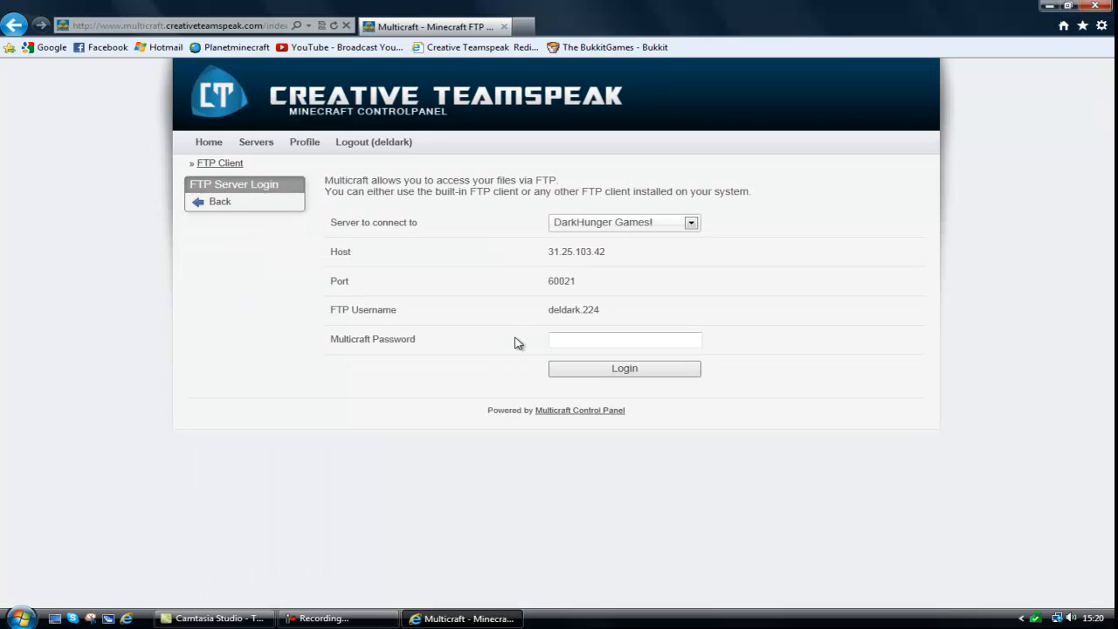
{"action": "left_click", "coordinate": [568, 341]}
{"action": "key", "text": "Return"}
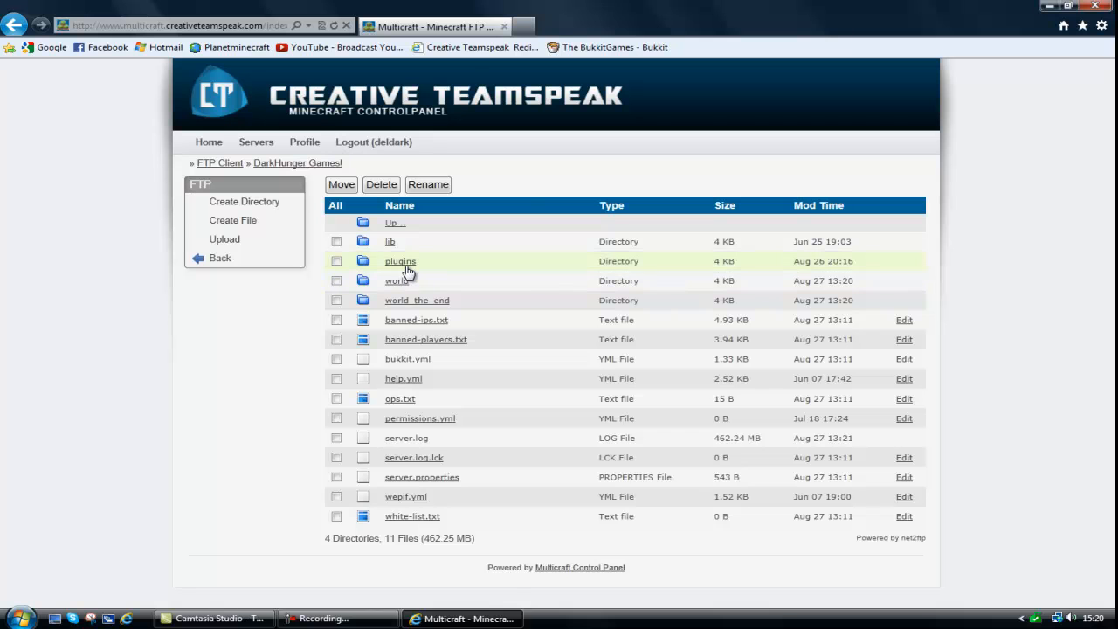
Examine the plugin folders and jars in the hosted server's plugins directory, return to the server page, and close the control panel.
{"action": "left_click", "coordinate": [405, 264]}
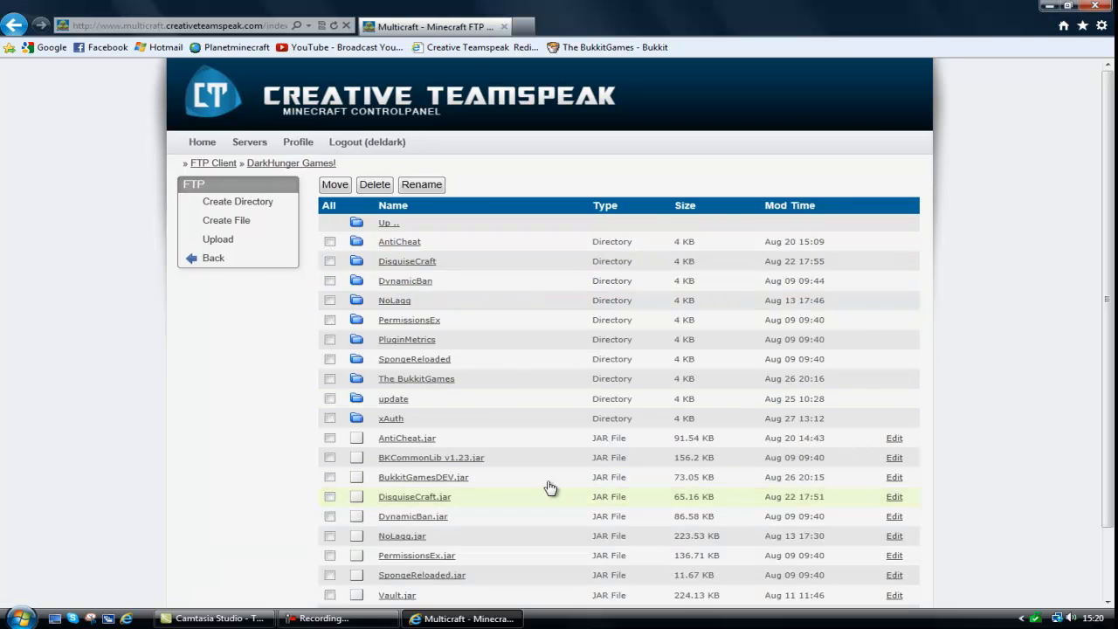
{"action": "scroll", "coordinate": [507, 341], "scroll_direction": "down", "scroll_amount": 2}
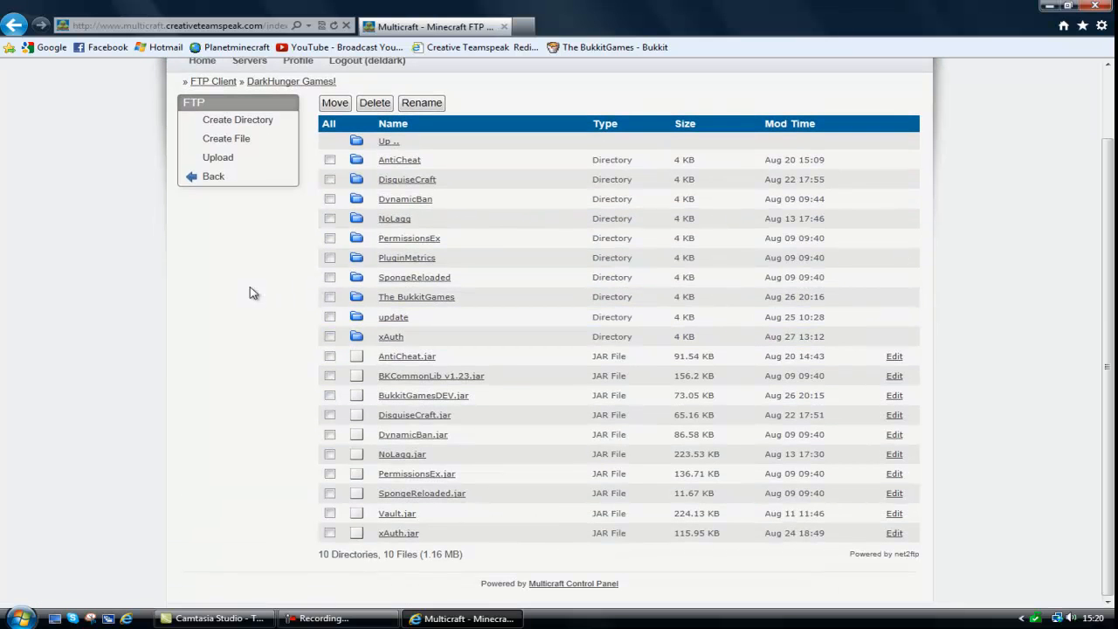
{"action": "scroll", "coordinate": [267, 299], "scroll_direction": "up", "scroll_amount": 2}
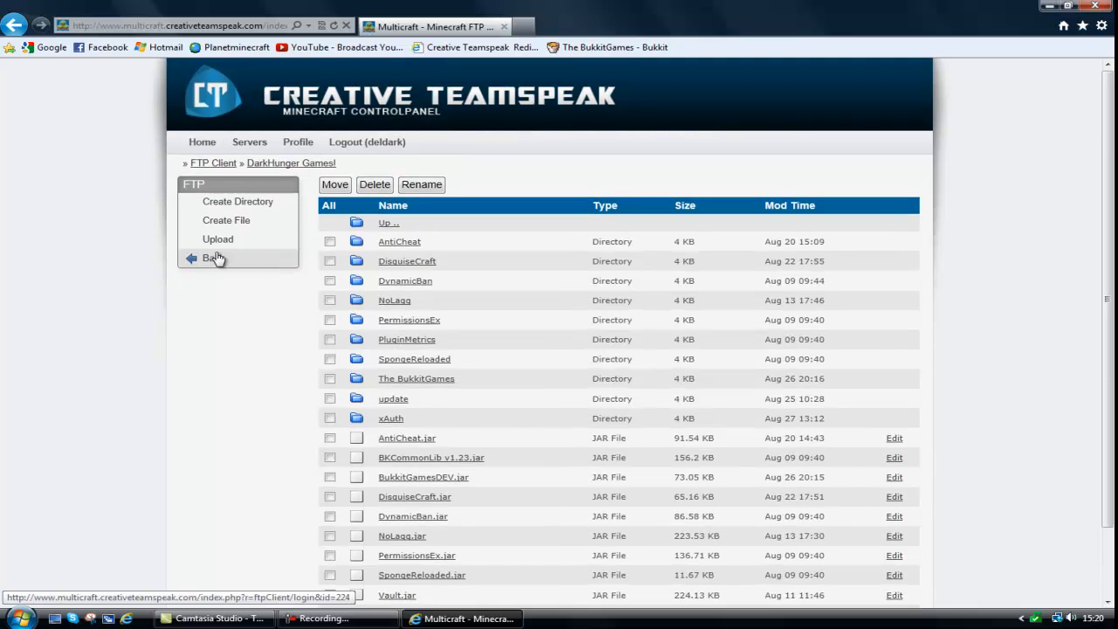
{"action": "left_click", "coordinate": [251, 267]}
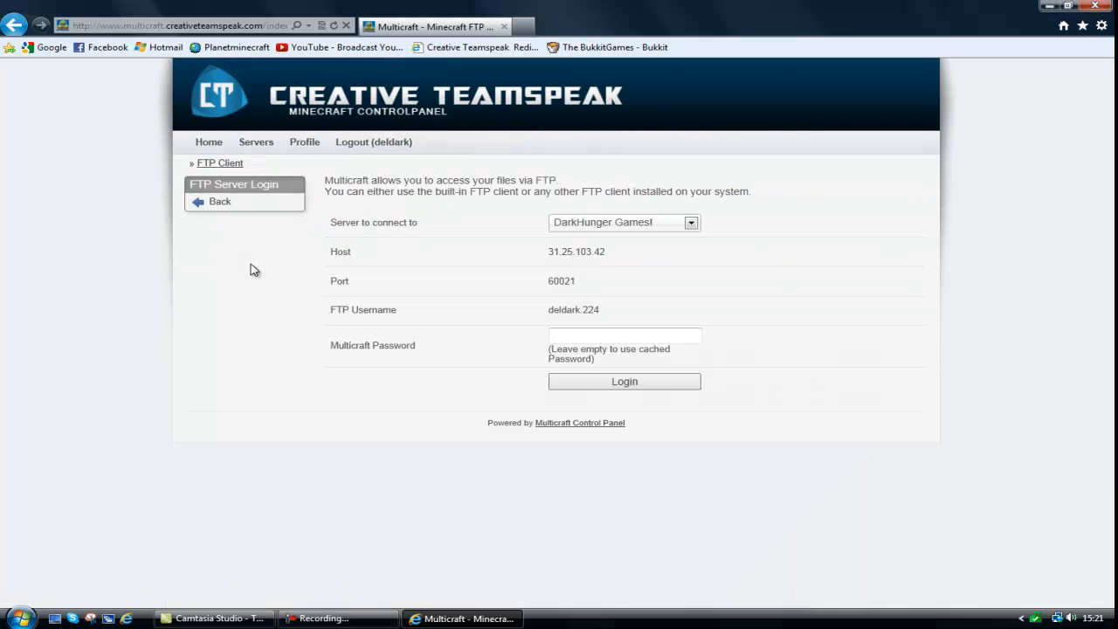
{"action": "left_click", "coordinate": [251, 212]}
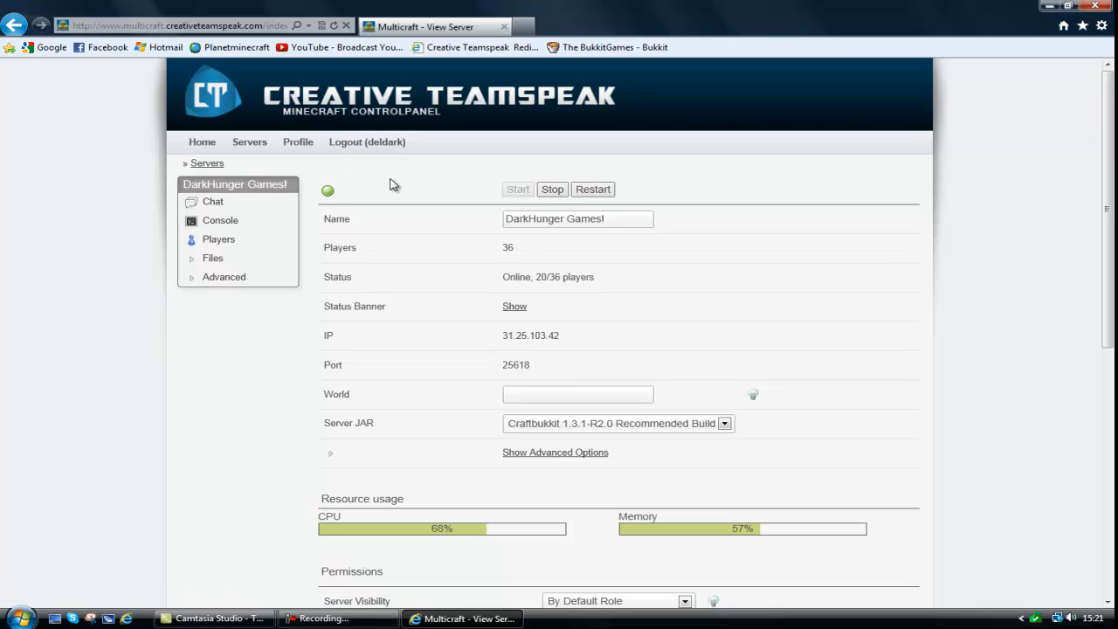
{"action": "left_click", "coordinate": [1103, 5]}
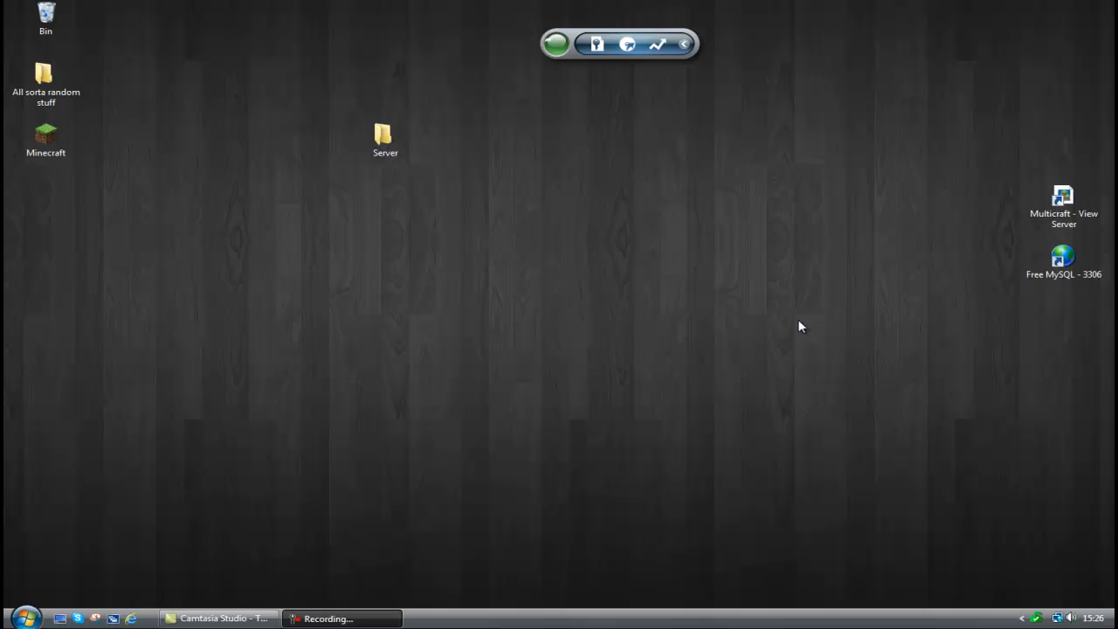
Look at the xAuth jar in the local Server's plugins folder and the files inside the xAuth folder.
{"action": "double_click", "coordinate": [404, 135]}
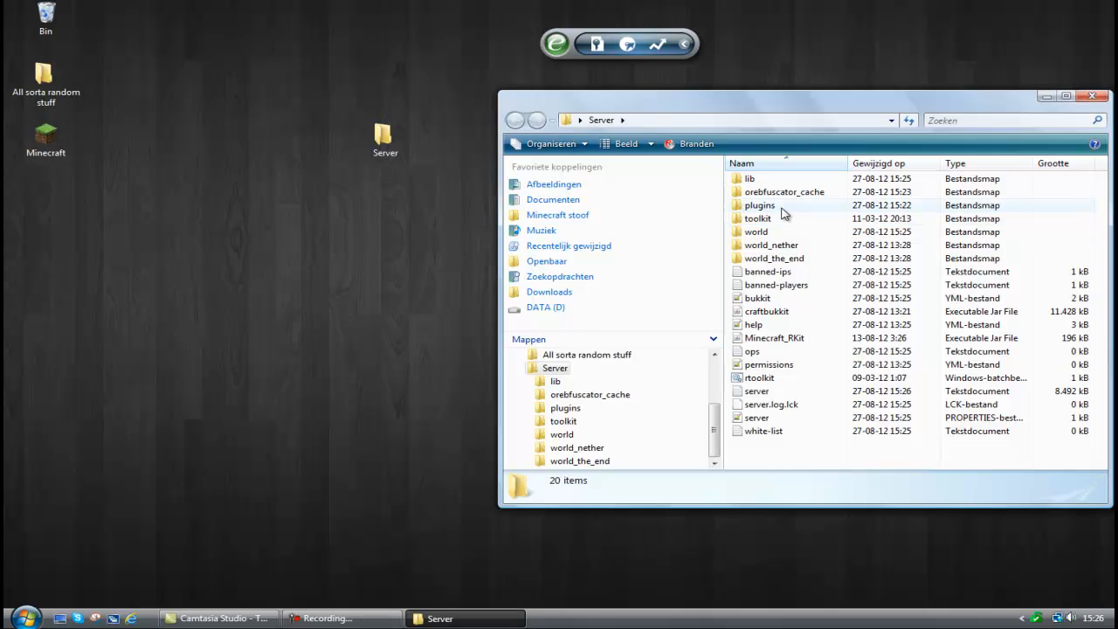
{"action": "double_click", "coordinate": [782, 209]}
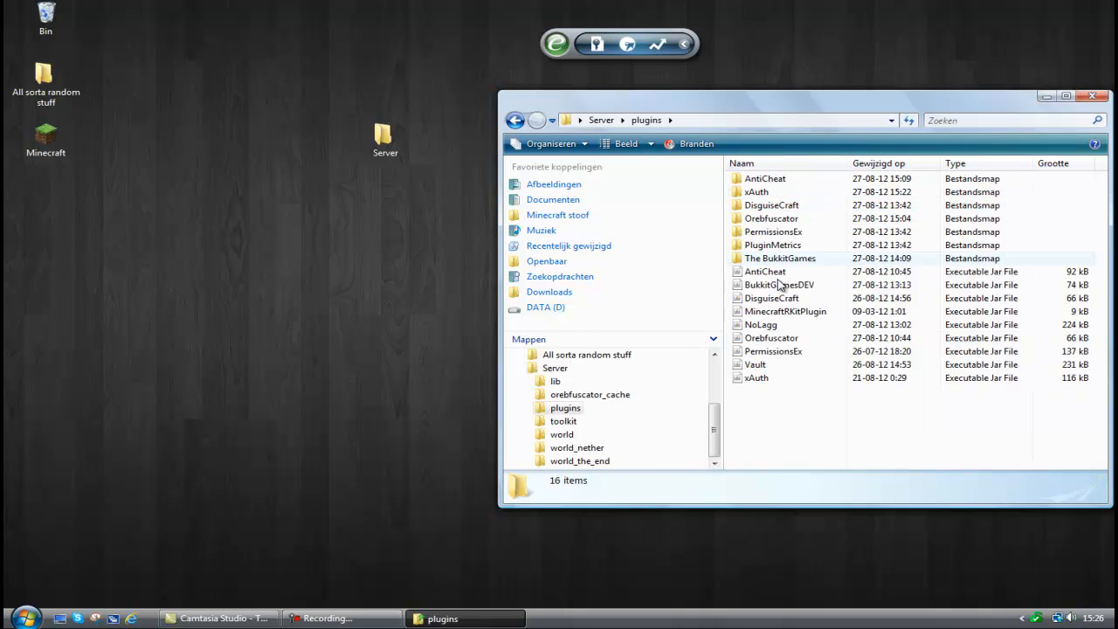
{"action": "left_click", "coordinate": [794, 379]}
{"action": "double_click", "coordinate": [796, 192]}
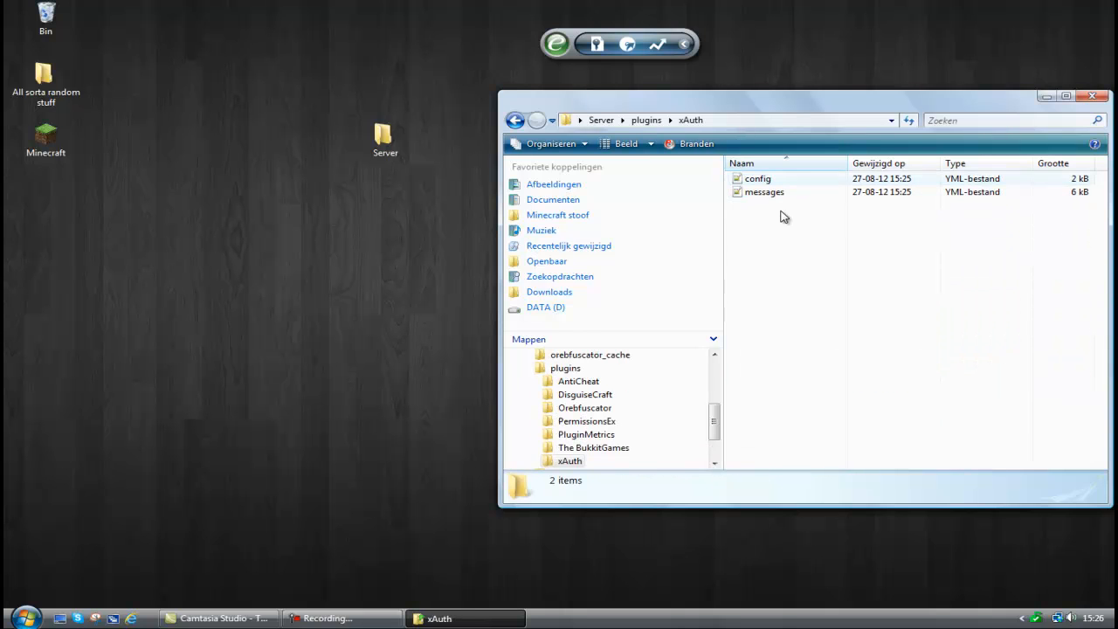
{"action": "left_click", "coordinate": [515, 121]}
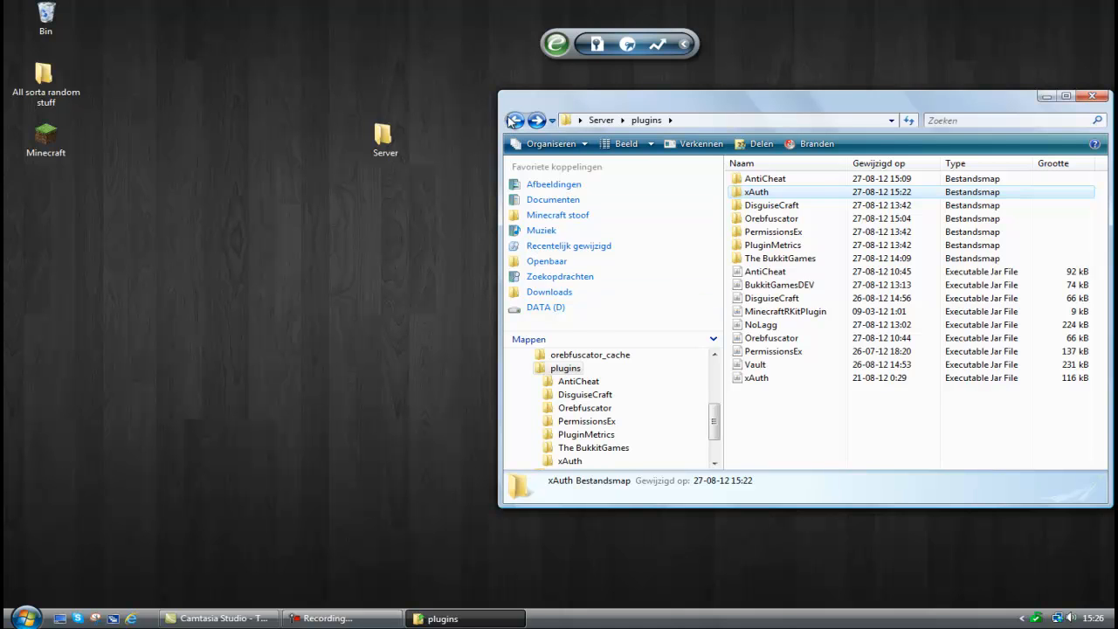
Check the online-mode setting in server.properties, close the file, and close the Server folder window after viewing plugins.
{"action": "left_click", "coordinate": [513, 120]}
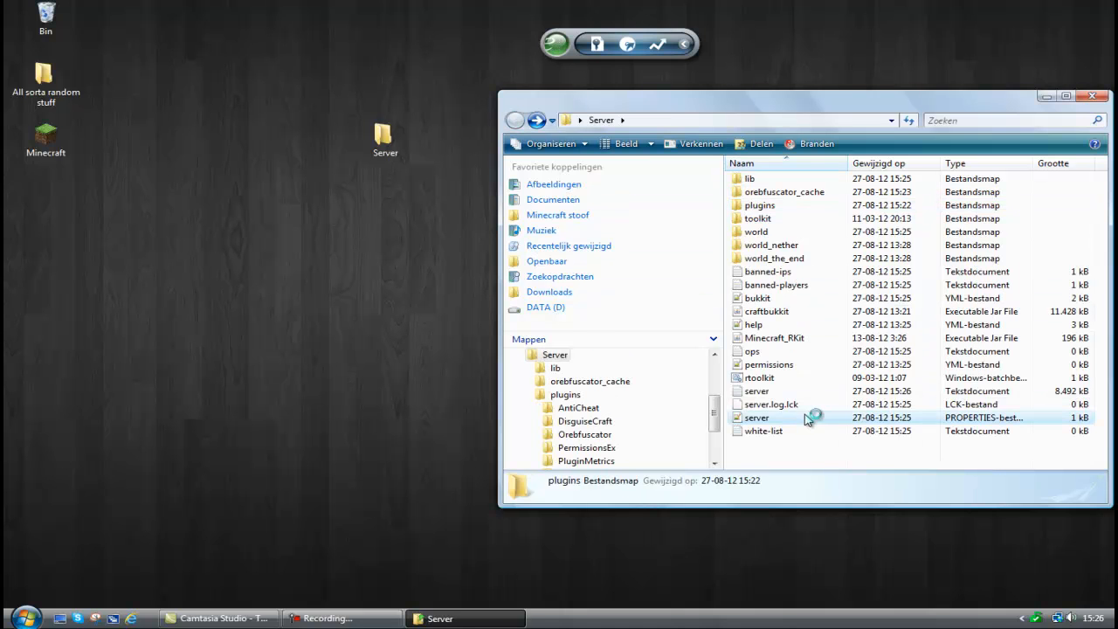
{"action": "double_click", "coordinate": [756, 418]}
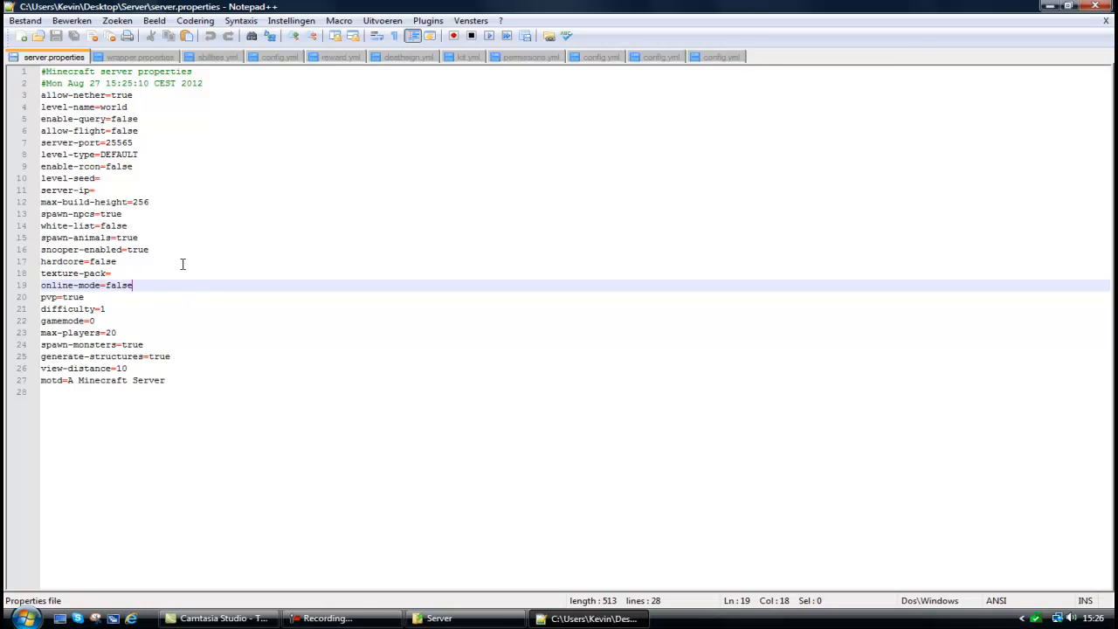
{"action": "left_click", "coordinate": [1067, 6]}
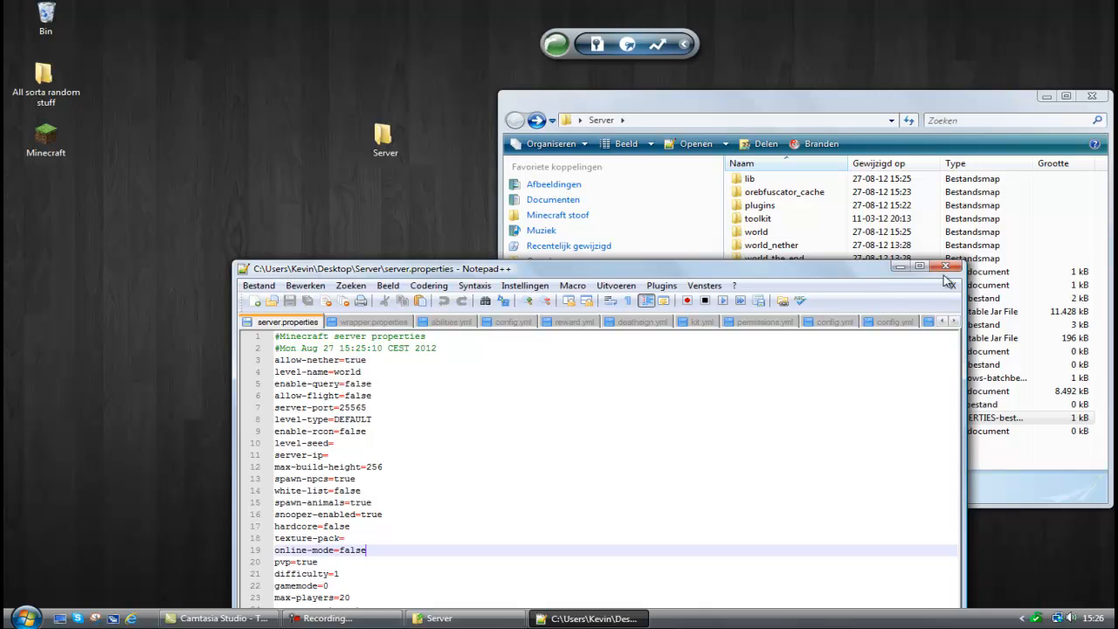
{"action": "left_click", "coordinate": [949, 278]}
{"action": "double_click", "coordinate": [775, 207]}
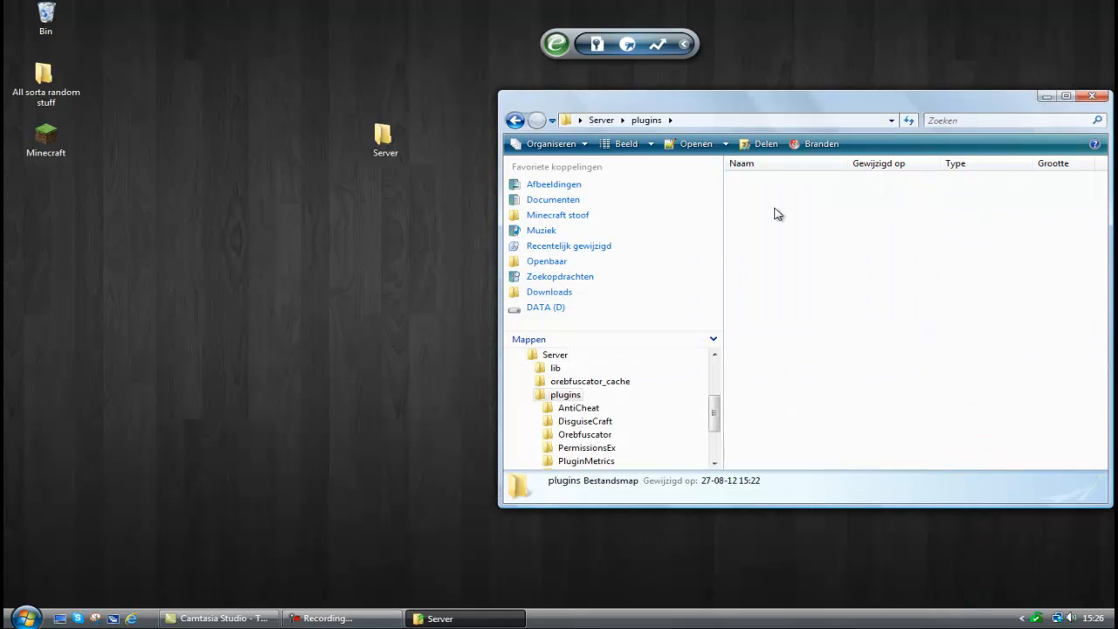
{"action": "left_click", "coordinate": [1092, 95]}
{"action": "mouse_move", "coordinate": [385, 617]}
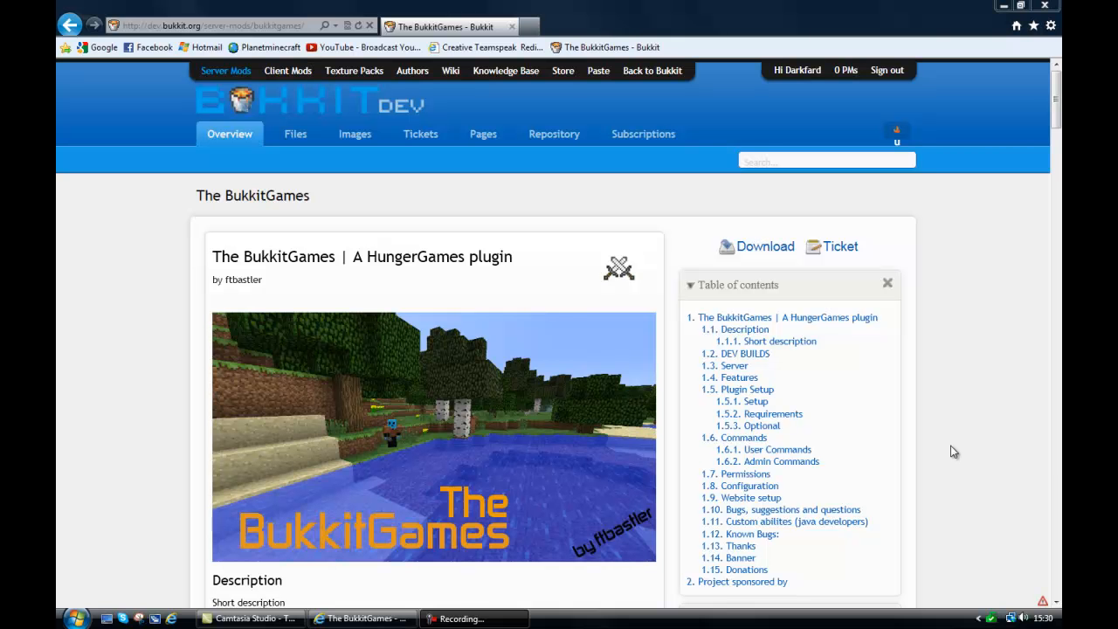
Examine The BukkitGames project page on BukkitDev for the Ticket link, dev build changelogs, known bugs and authors.
{"action": "scroll", "coordinate": [953, 451], "scroll_direction": "down", "scroll_amount": 10}
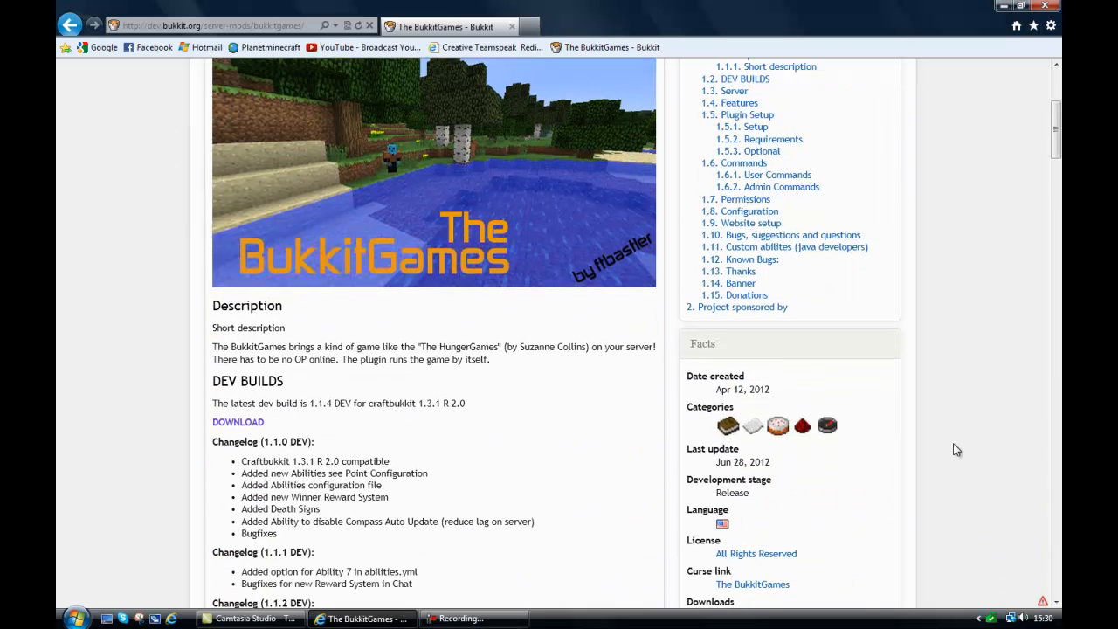
{"action": "scroll", "coordinate": [953, 449], "scroll_direction": "up", "scroll_amount": 10}
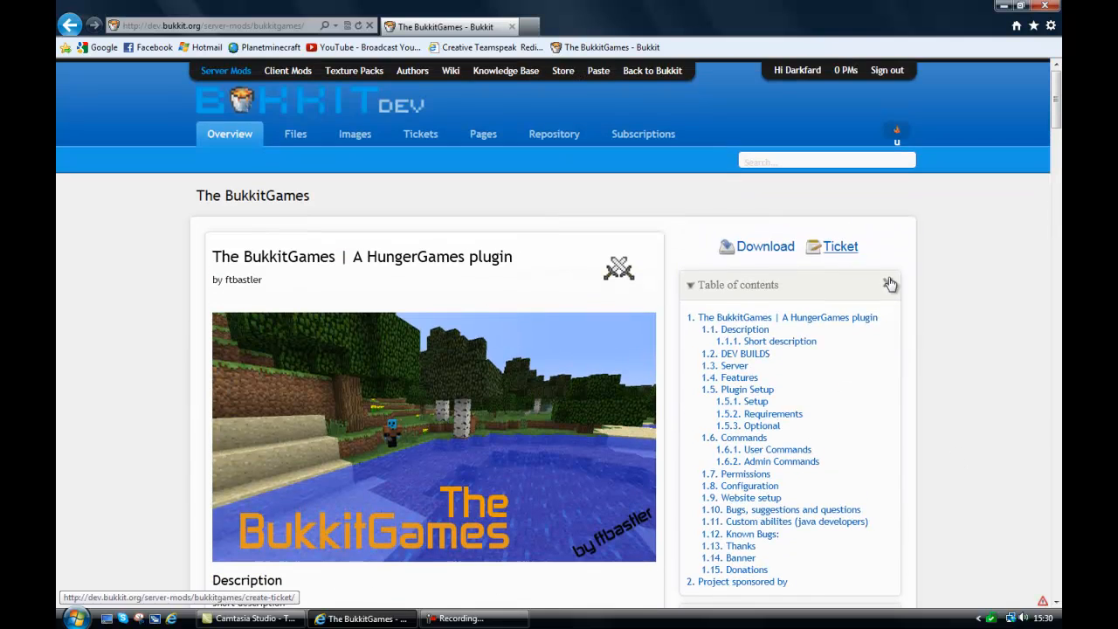
{"action": "scroll", "coordinate": [933, 297], "scroll_direction": "down", "scroll_amount": 5}
{"action": "scroll", "coordinate": [936, 299], "scroll_direction": "down", "scroll_amount": 3}
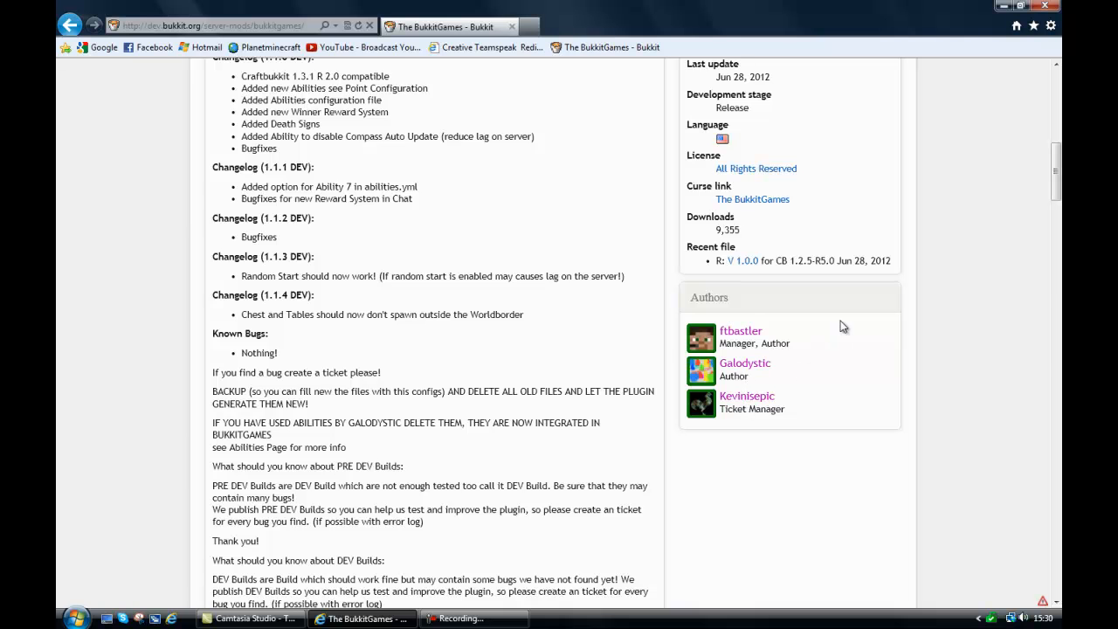
{"action": "scroll", "coordinate": [842, 327], "scroll_direction": "up", "scroll_amount": 8}
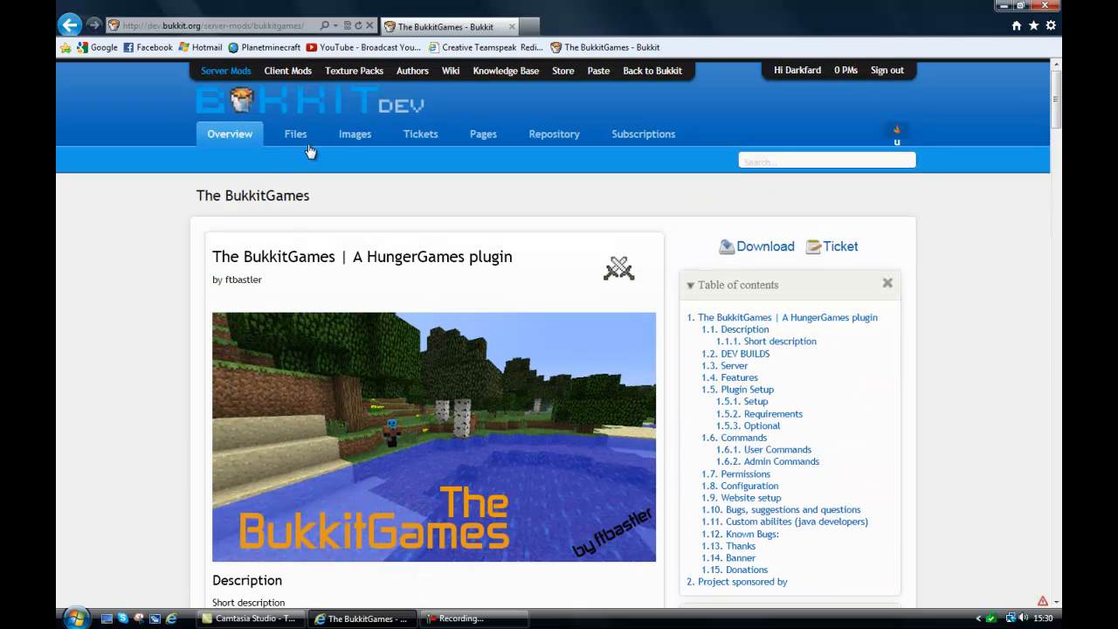
Review ticket 189 "Config.yml" and its comments in The BukkitGames ticket list, and return to the project overview.
{"action": "left_click", "coordinate": [437, 145]}
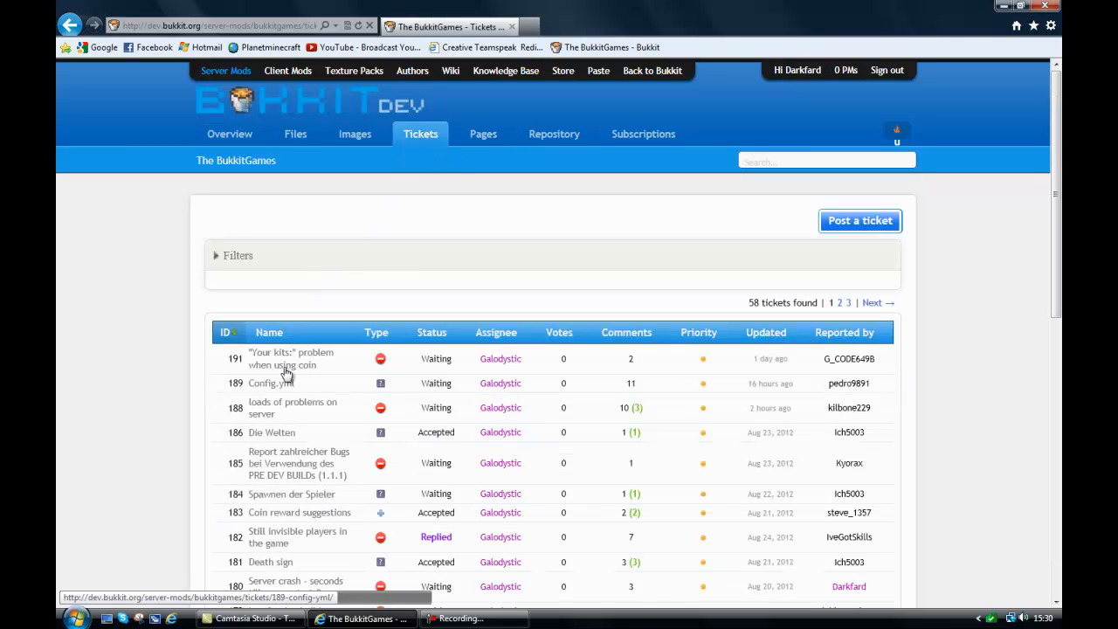
{"action": "left_click", "coordinate": [272, 384]}
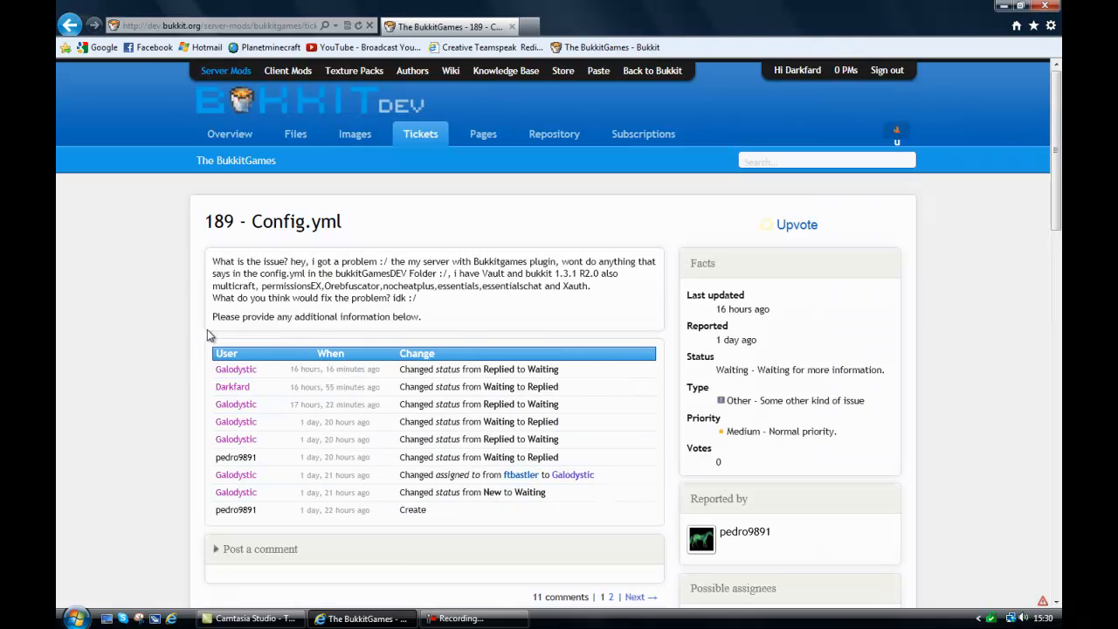
{"action": "scroll", "coordinate": [373, 310], "scroll_direction": "down", "scroll_amount": 3}
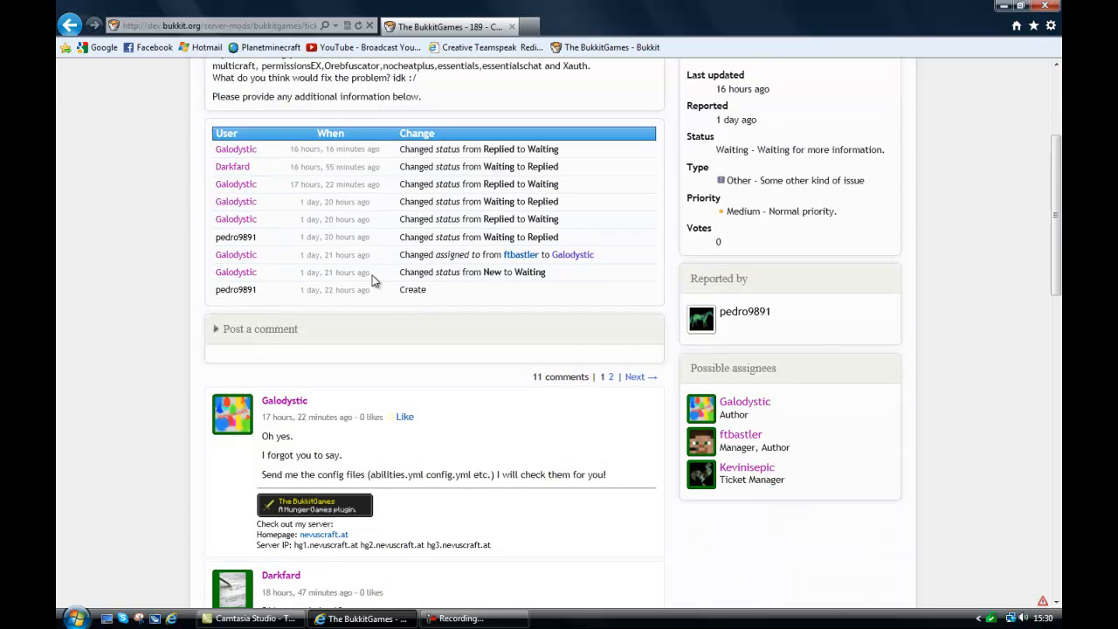
{"action": "scroll", "coordinate": [373, 279], "scroll_direction": "up", "scroll_amount": 1}
{"action": "scroll", "coordinate": [373, 279], "scroll_direction": "down", "scroll_amount": 2}
{"action": "scroll", "coordinate": [366, 266], "scroll_direction": "up", "scroll_amount": 3}
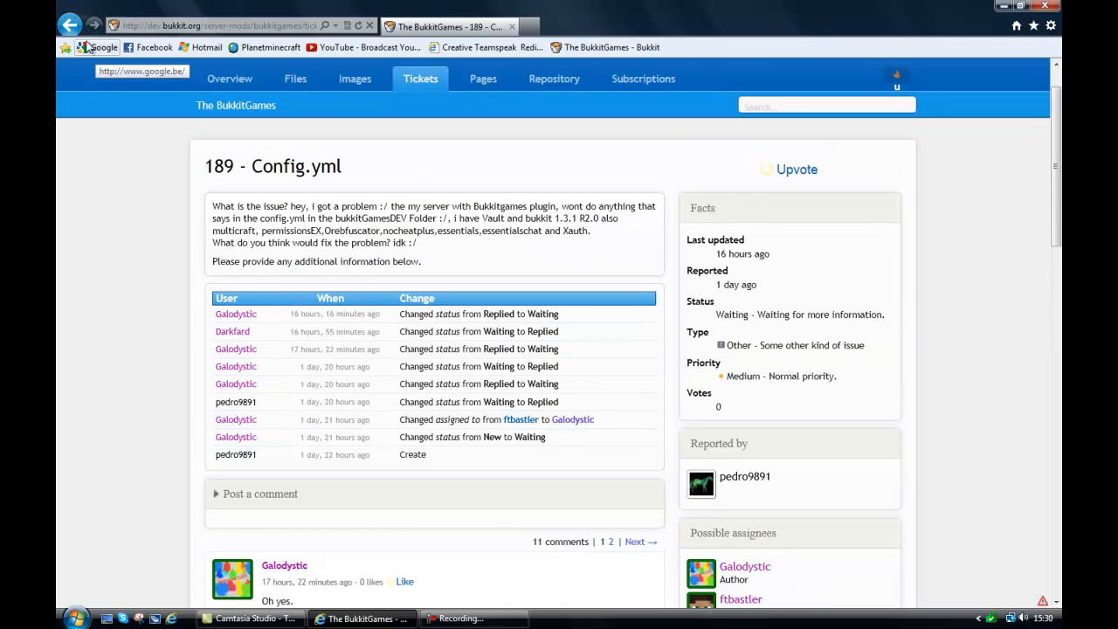
{"action": "left_click", "coordinate": [70, 25]}
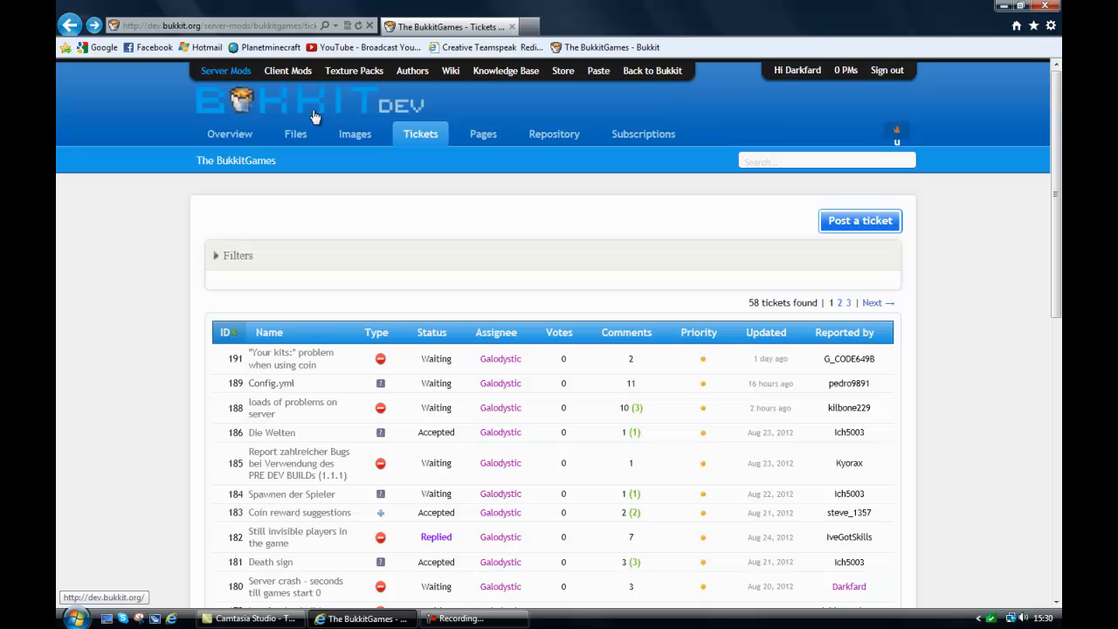
{"action": "left_click", "coordinate": [241, 137]}
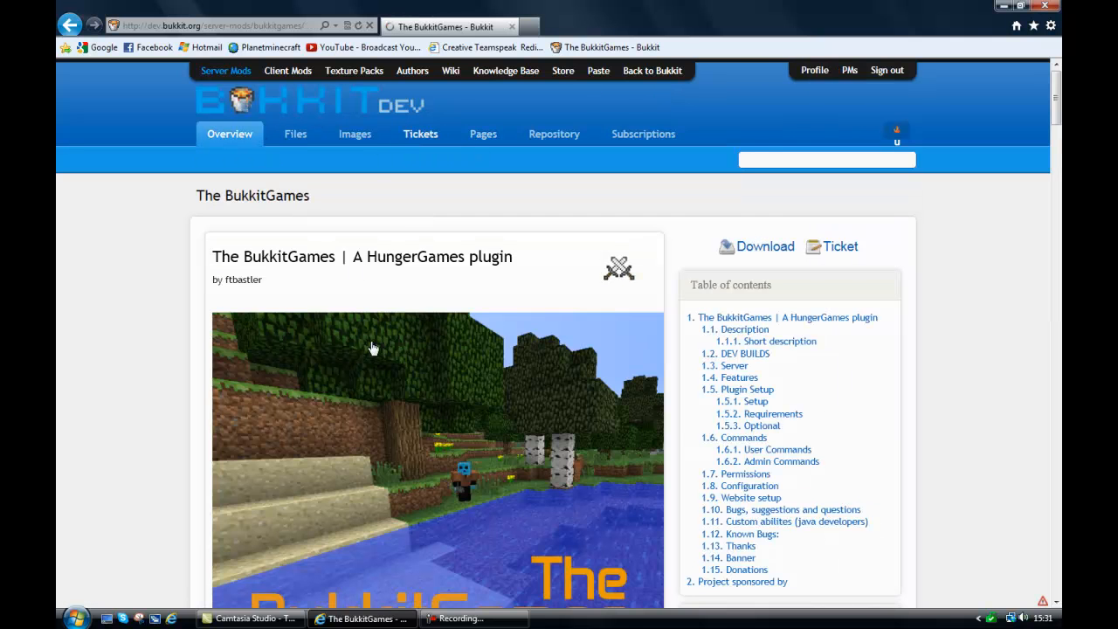